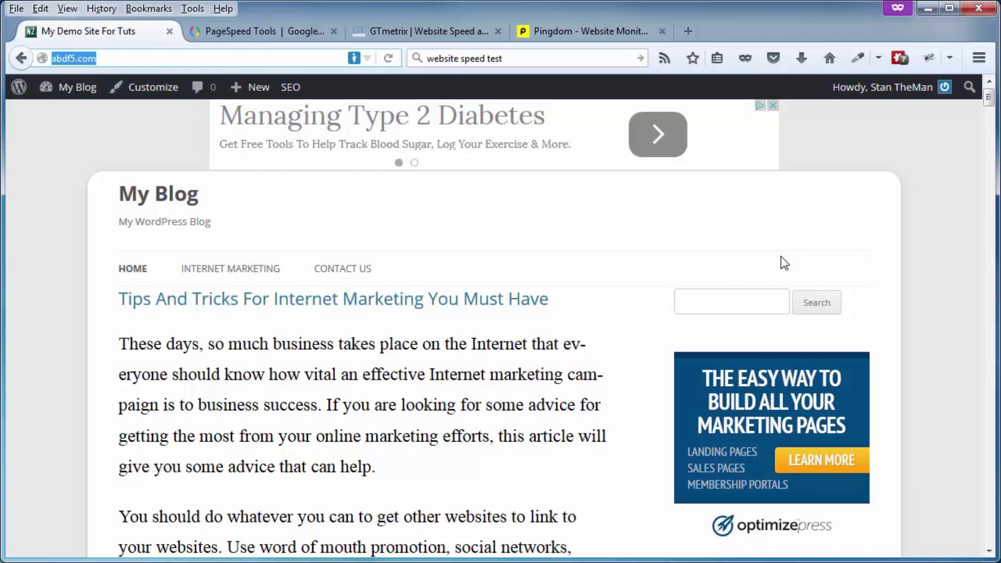
Go to the PageSpeed Tools page and start PageSpeed Insights from its site performance section.
left_click(261, 32)
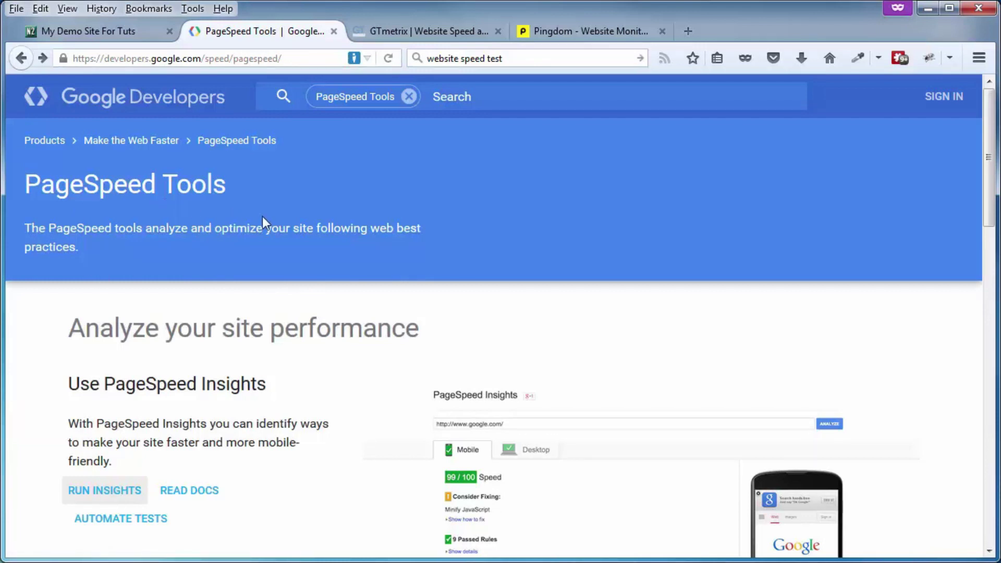
scroll(263, 222, "down", 10)
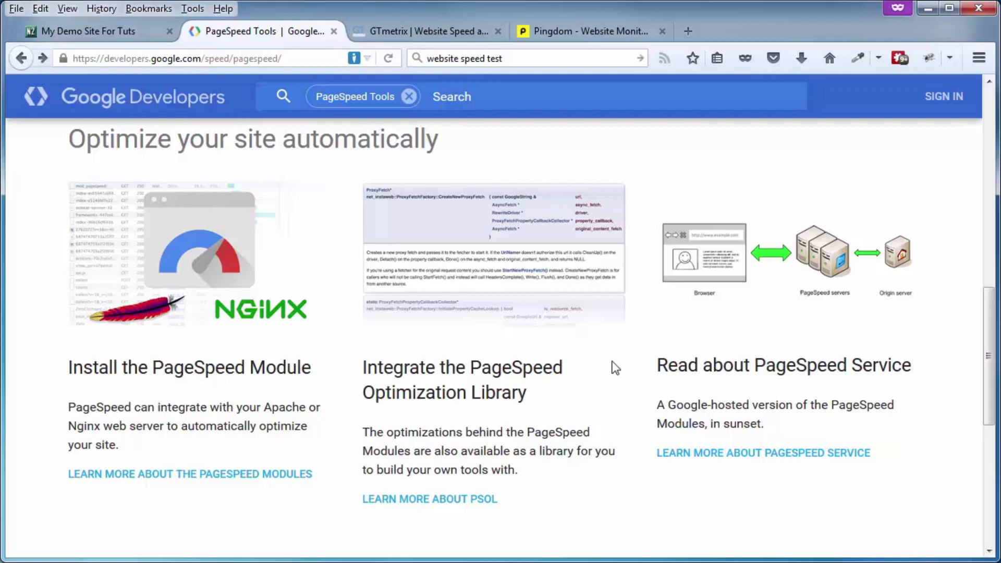
scroll(444, 364, "up", 6)
scroll(270, 430, "up", 1)
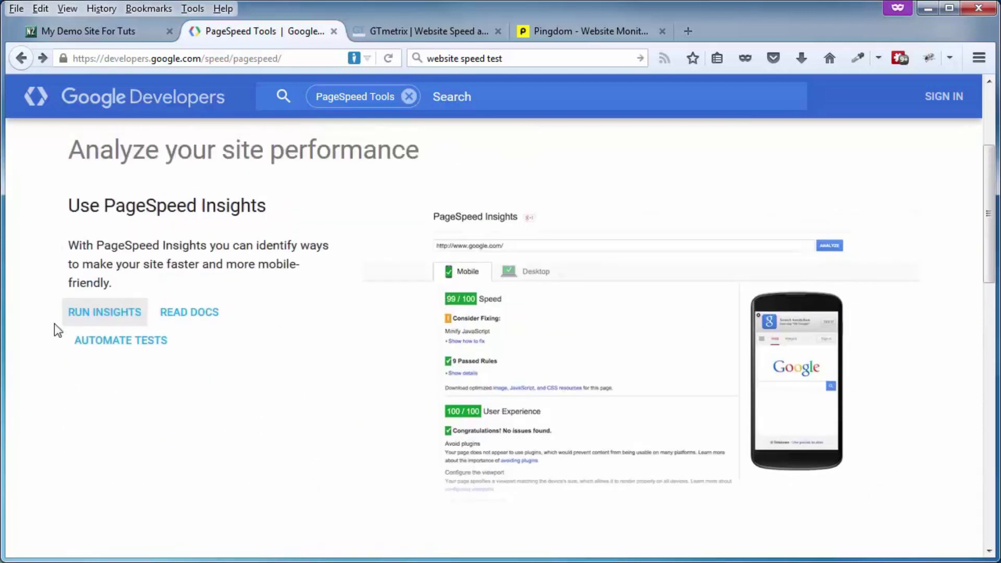
left_click(93, 314)
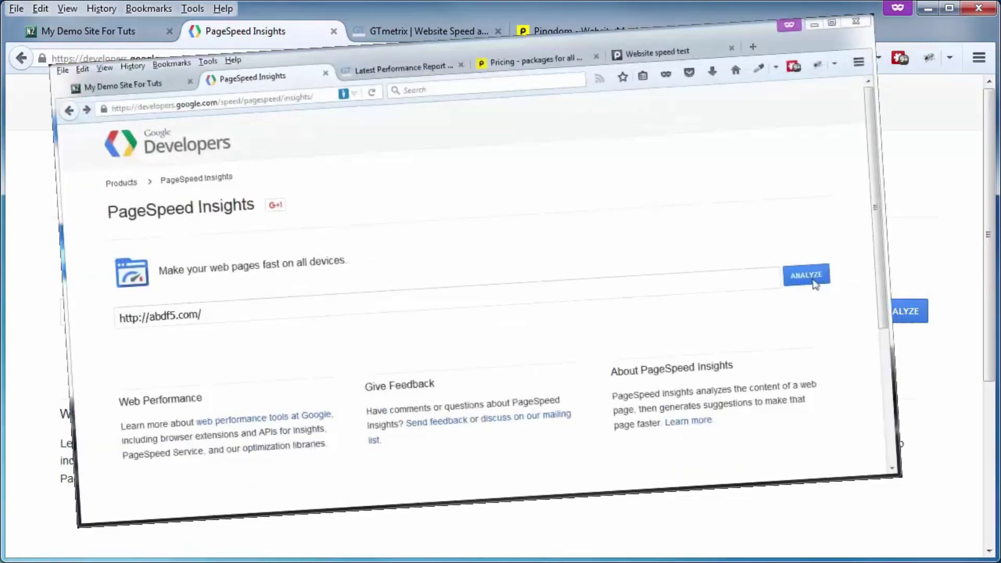
left_click(815, 284)
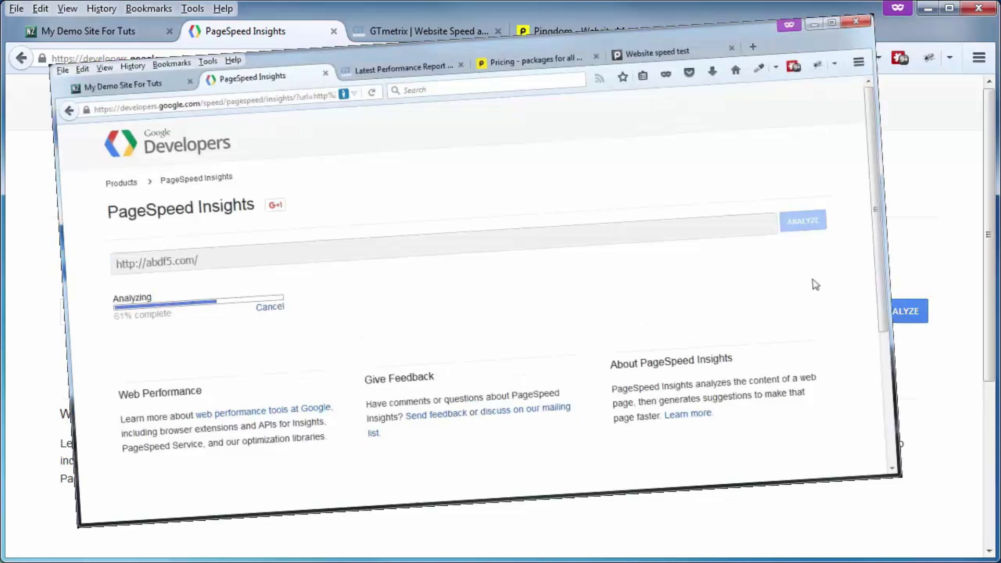
scroll(816, 284, "down", 3)
left_click(237, 159)
scroll(472, 237, "down", 2)
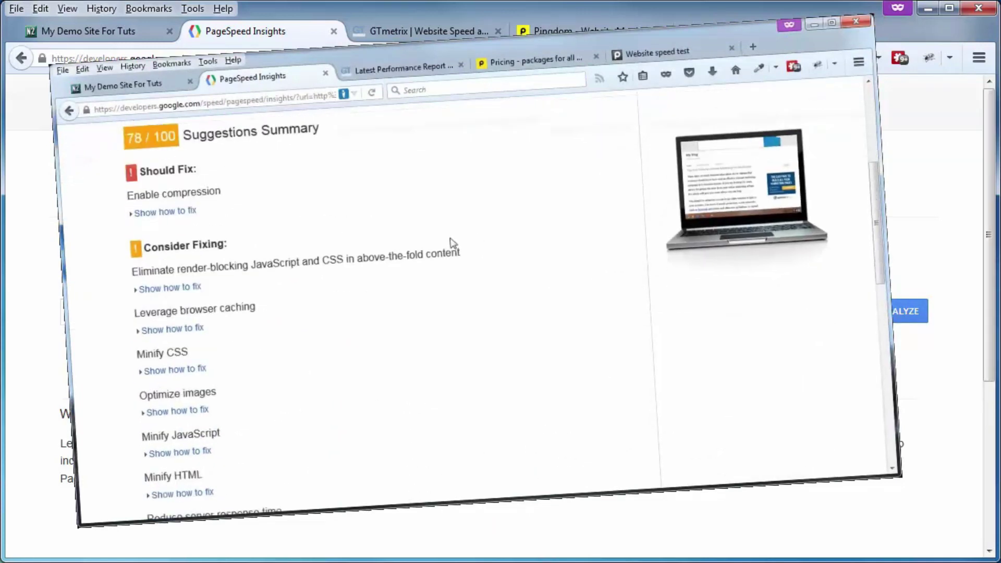
scroll(284, 246, "up", 3)
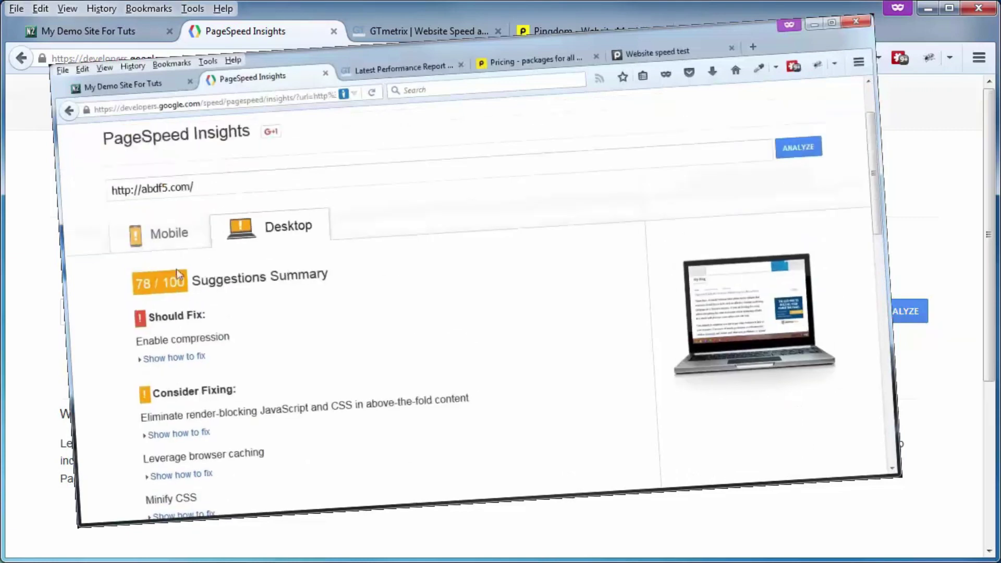
left_click(158, 233)
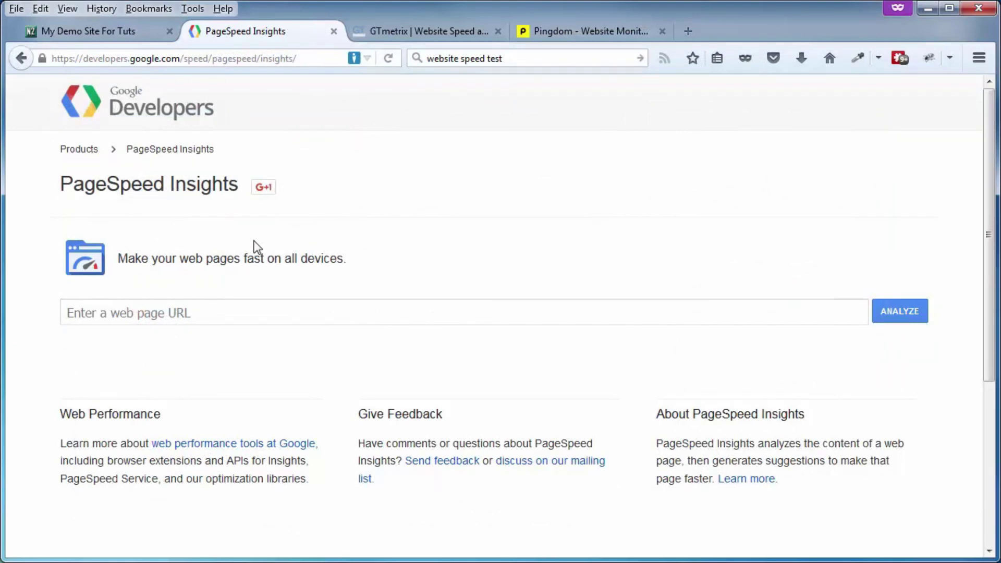
left_click(416, 32)
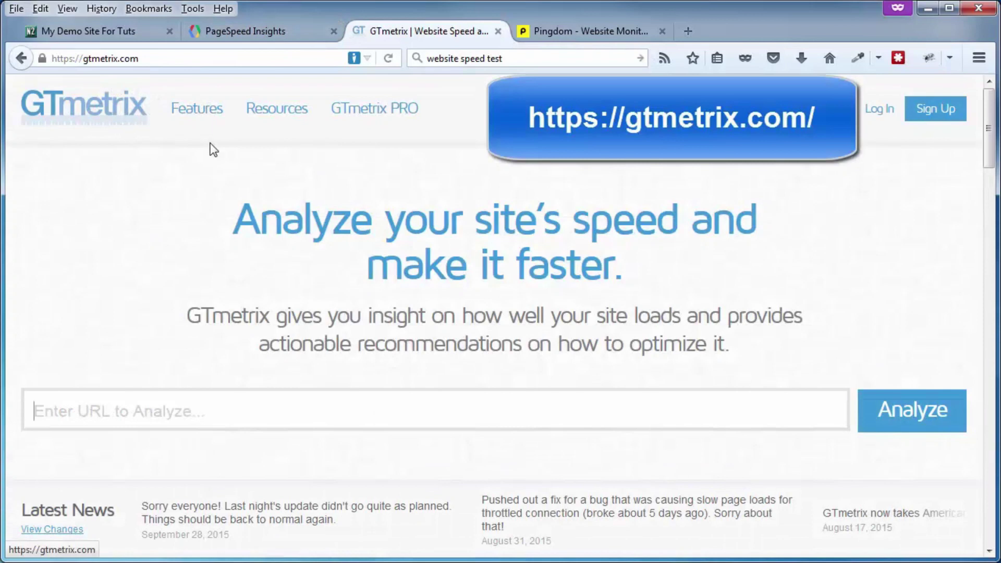
left_click(204, 32)
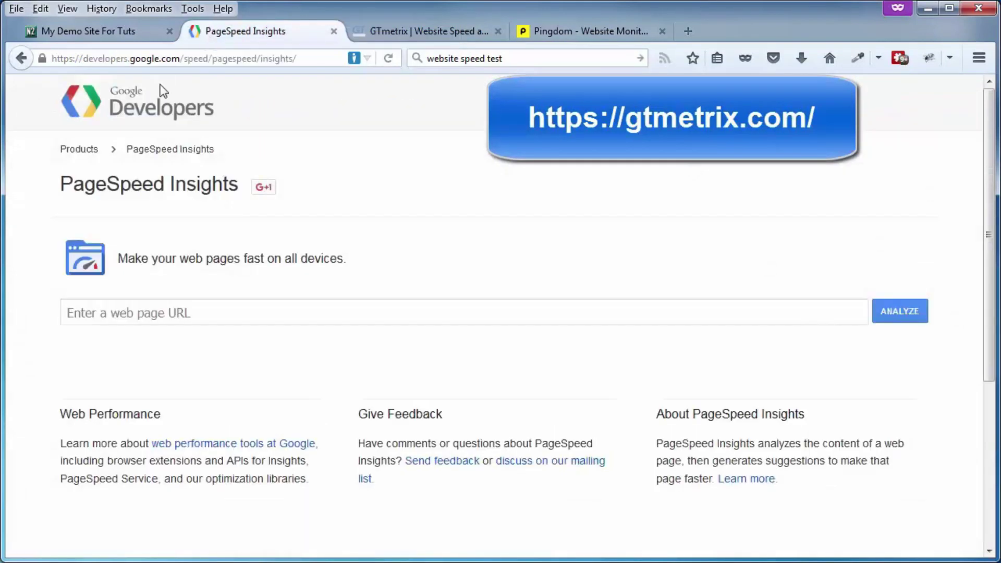
left_click(406, 34)
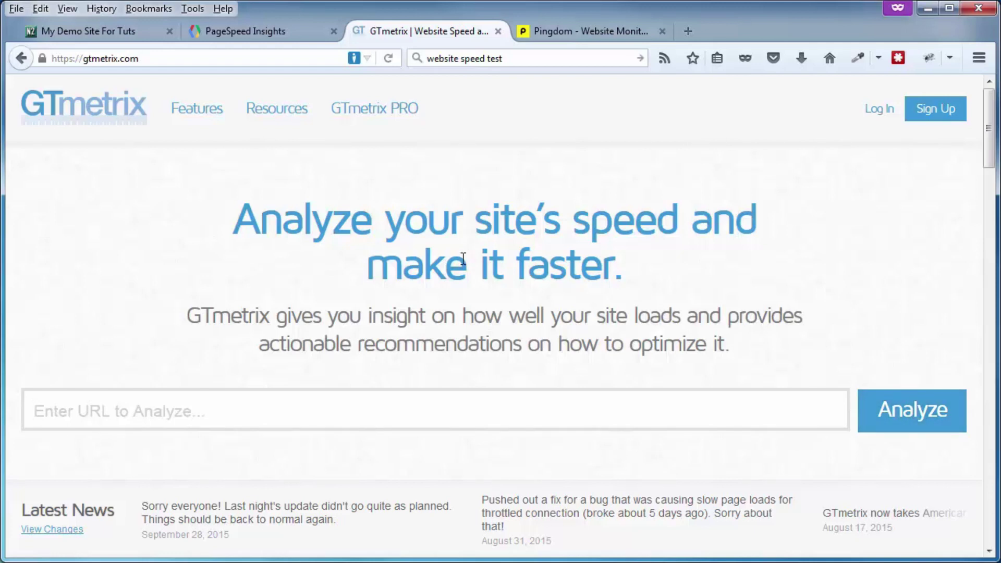
Copy the demo site's address, abdf5.com, and run a GTmetrix analysis of it.
left_click(80, 31)
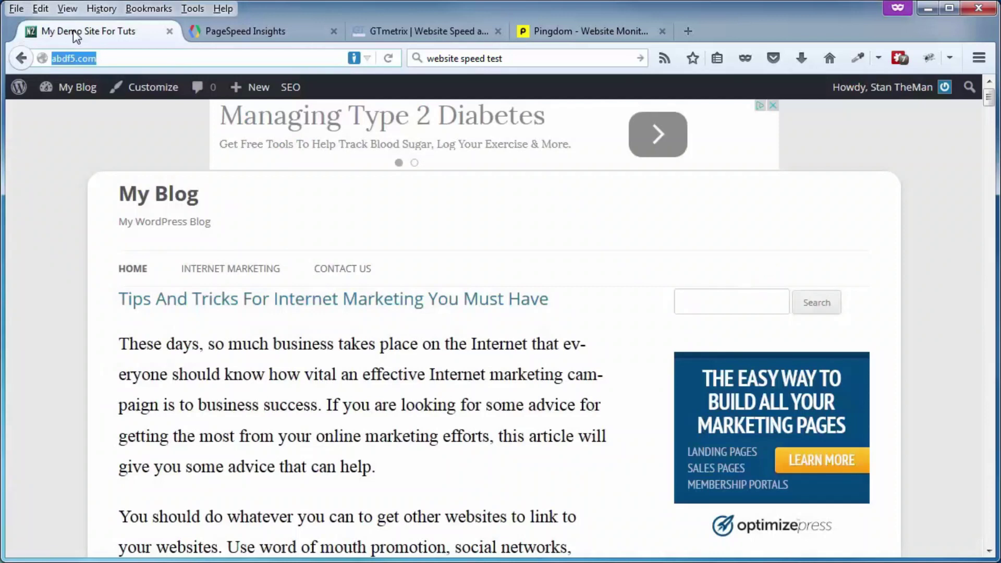
right_click(63, 59)
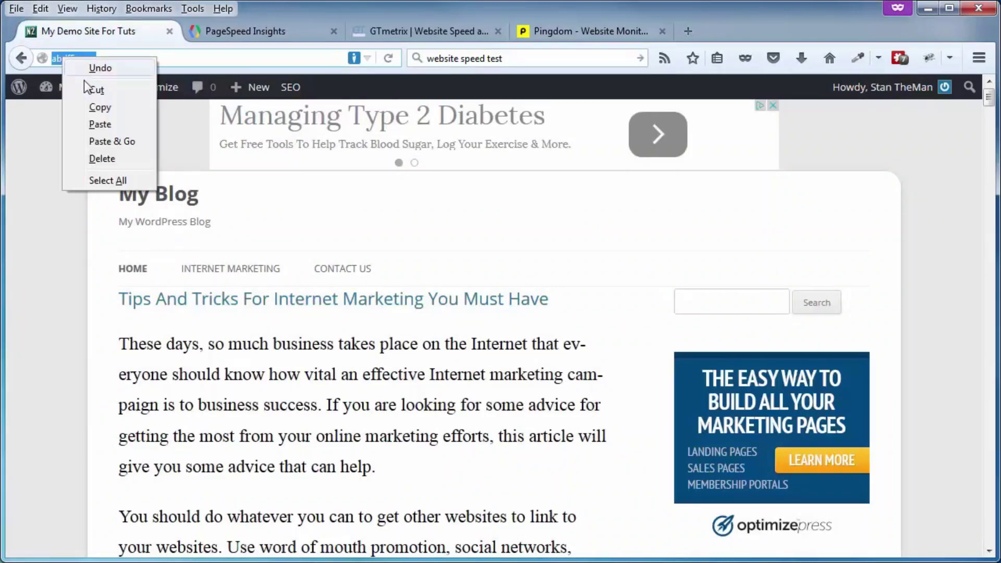
left_click(99, 107)
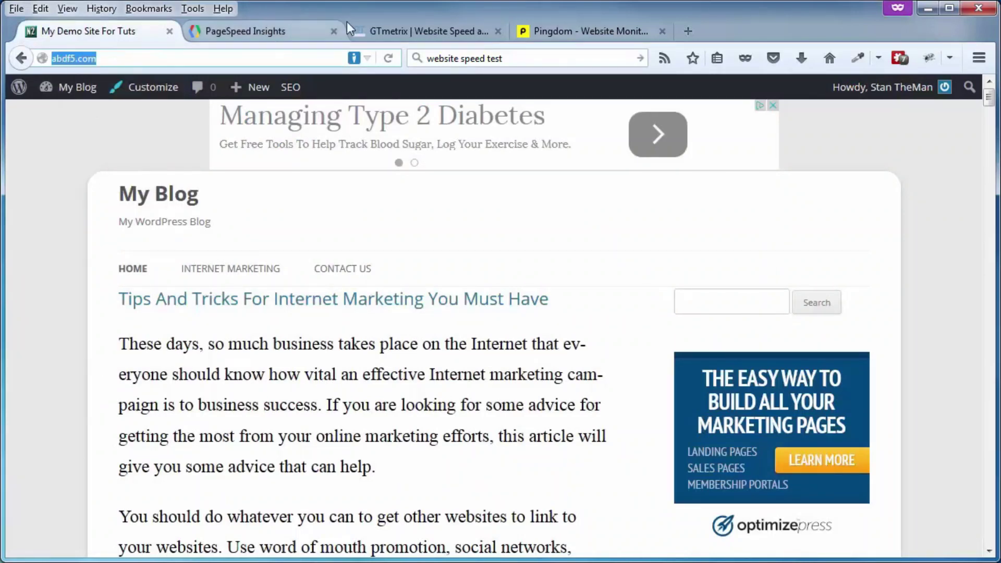
left_click(412, 34)
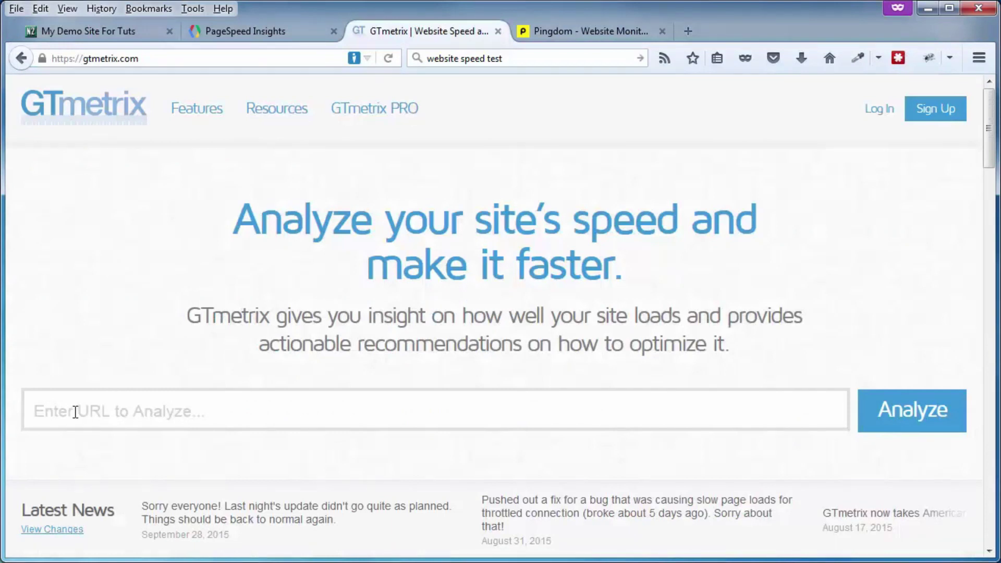
right_click(77, 412)
left_click(113, 481)
left_click(900, 411)
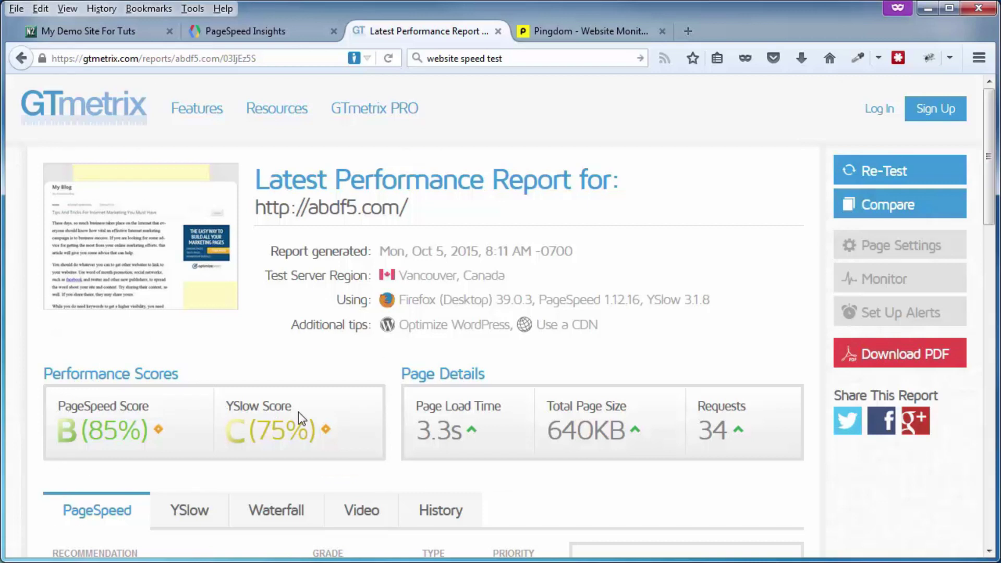
Review the PageSpeed and YSlow sections of the GTmetrix report and expand the Leverage browser caching recommendation.
scroll(298, 415, "down", 6)
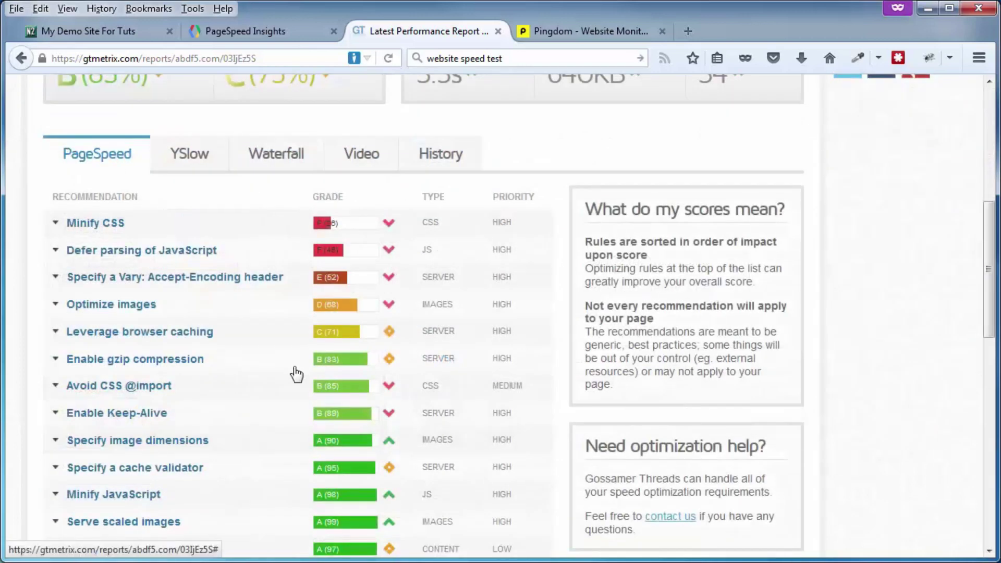
left_click(190, 153)
left_click(97, 154)
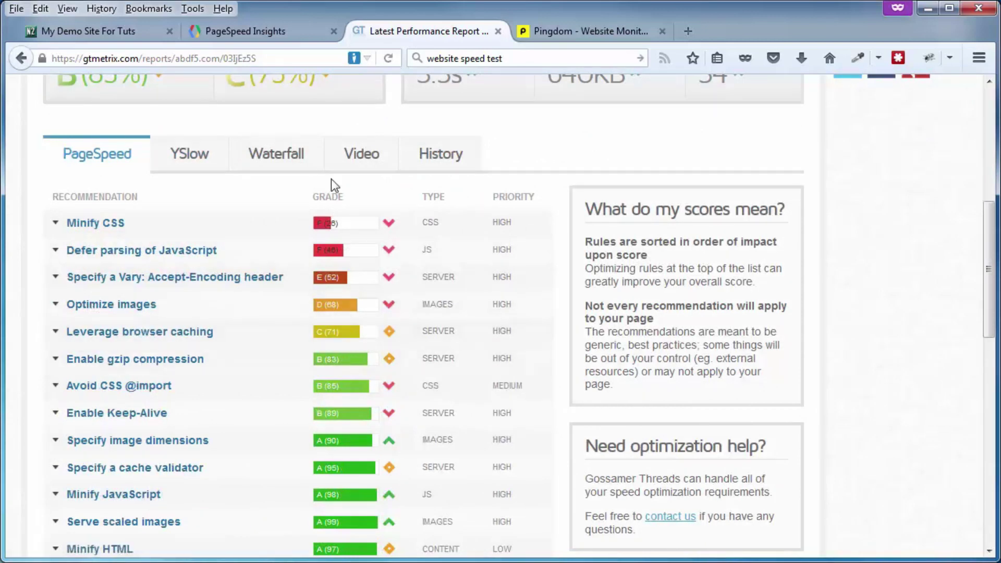
left_click(149, 336)
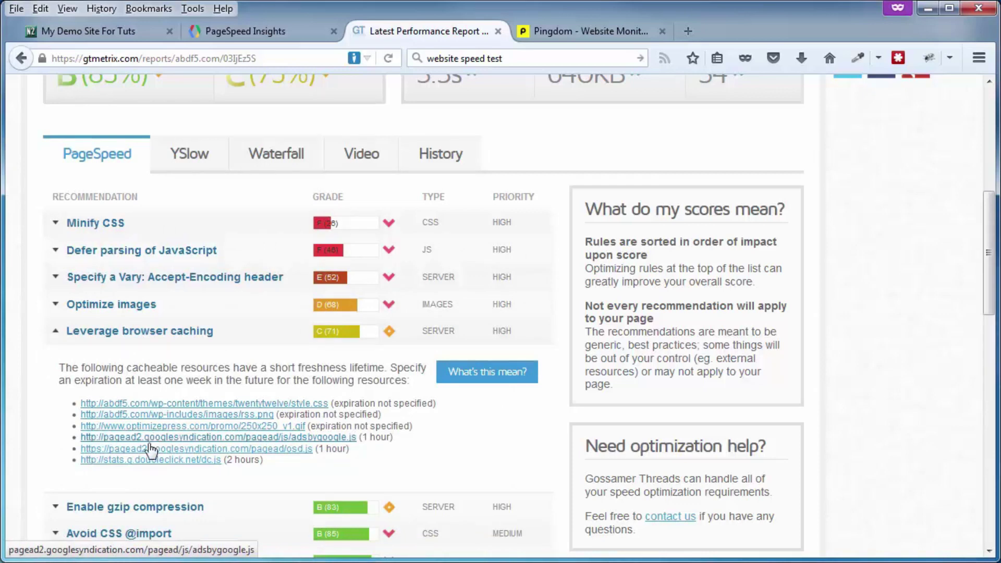
mouse_move(482, 379)
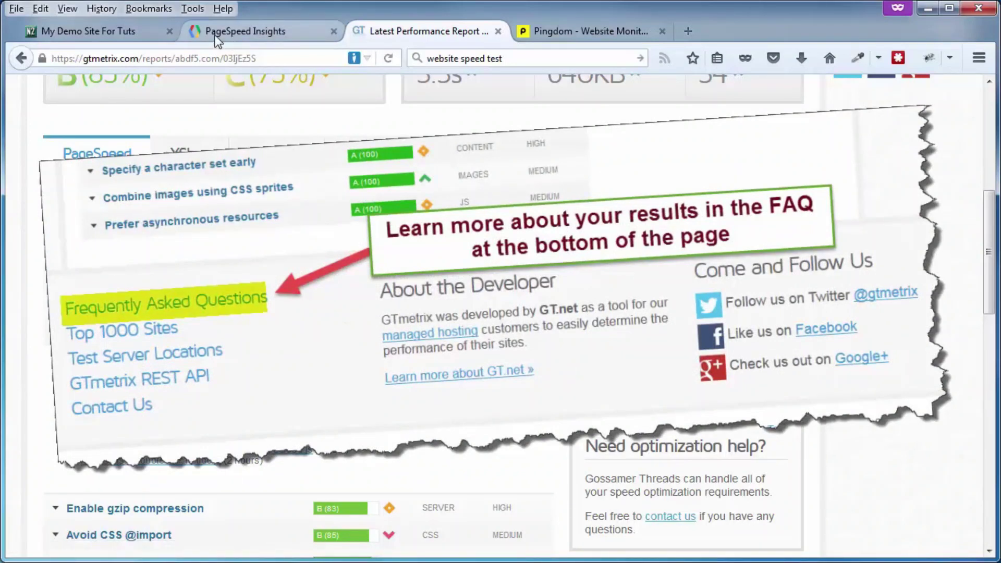
Switch to Pingdom and open its site diagnostics tools from the footer of the pricing page.
left_click(566, 36)
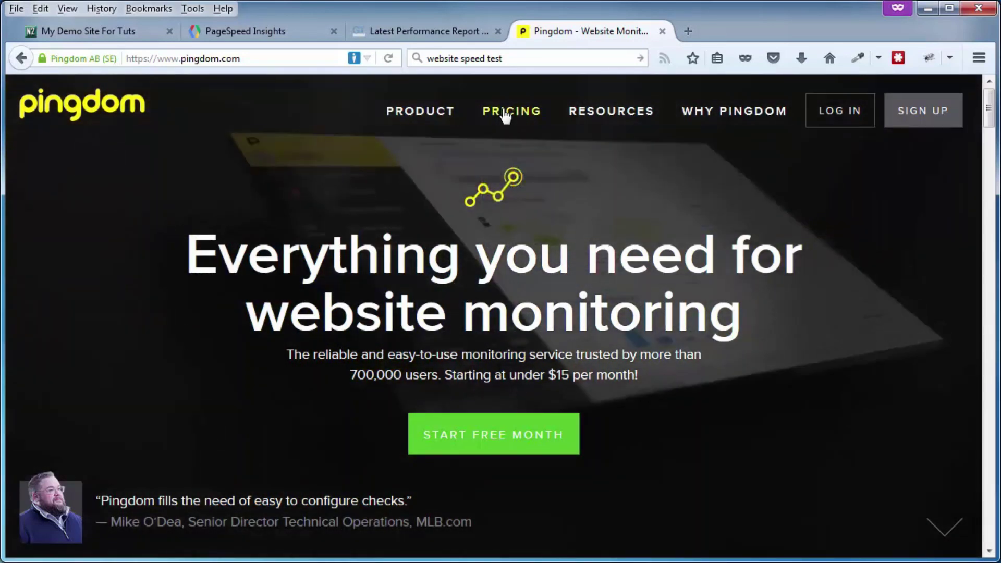
left_click(505, 117)
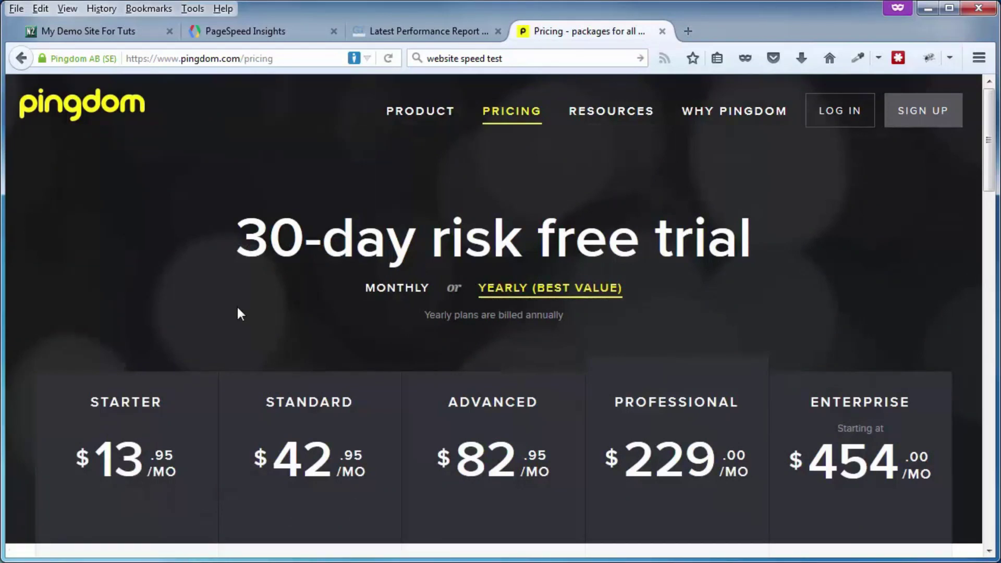
scroll(236, 313, "down", 15)
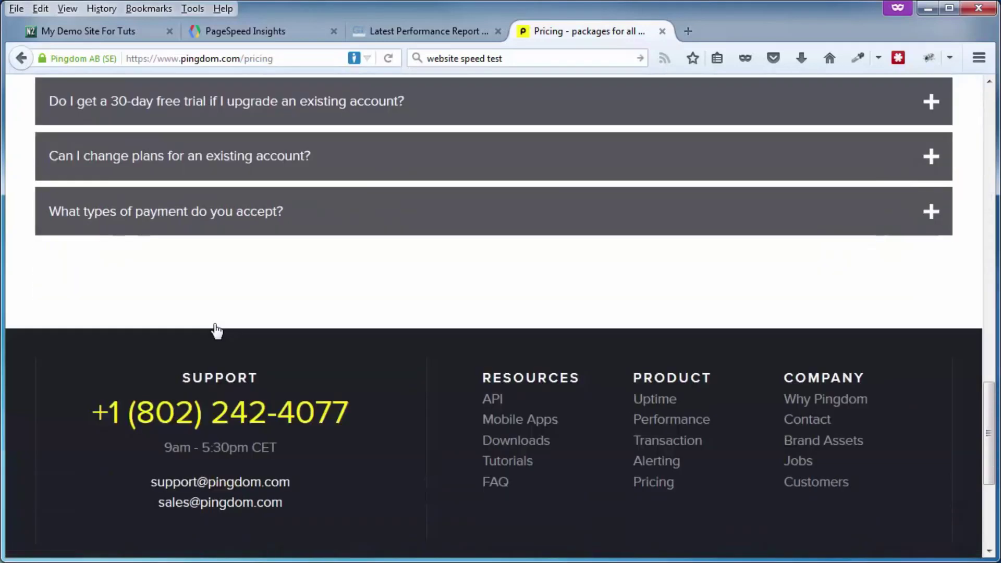
scroll(216, 331, "down", 5)
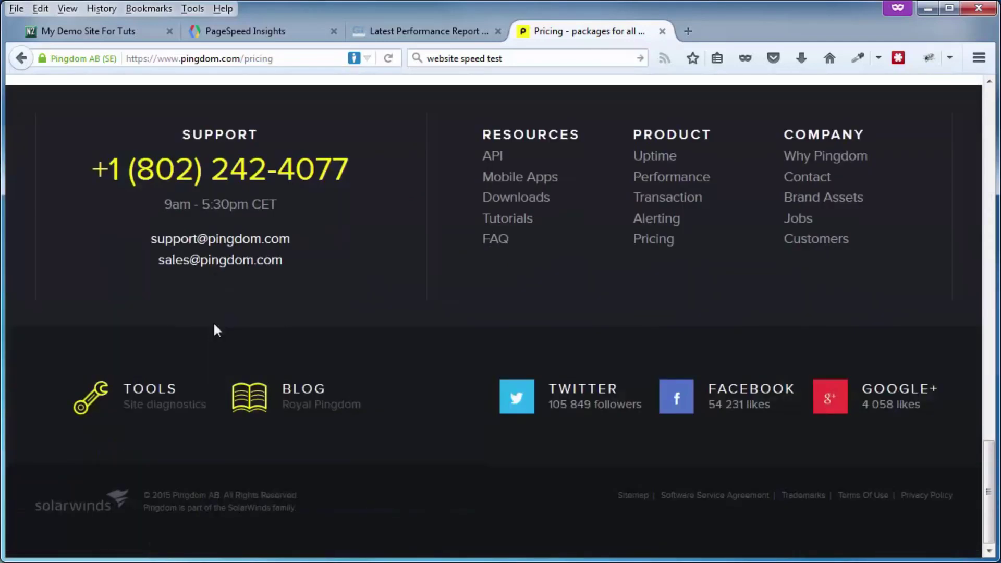
left_click(141, 398)
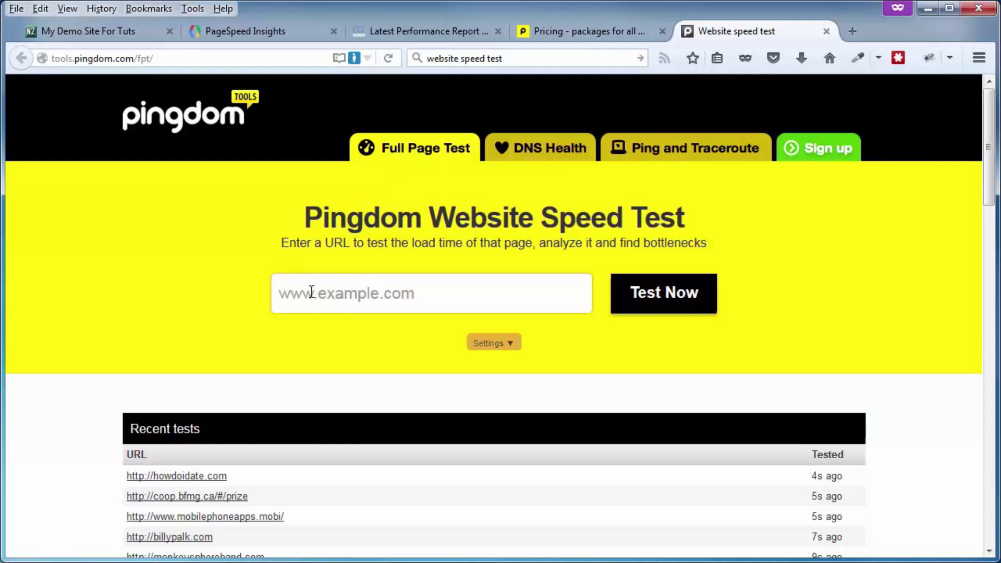
left_click(370, 293)
key("ctrl+v")
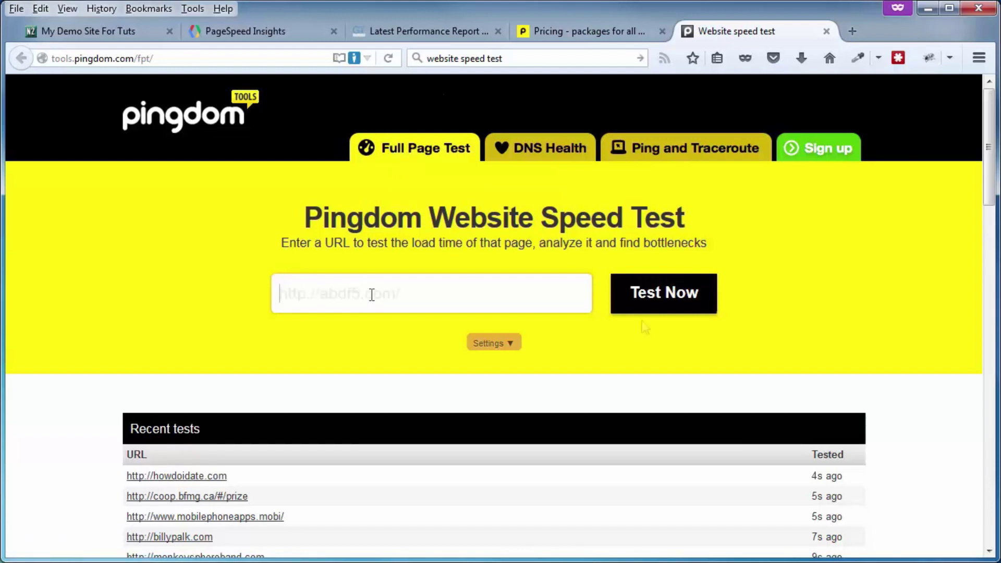
left_click(672, 297)
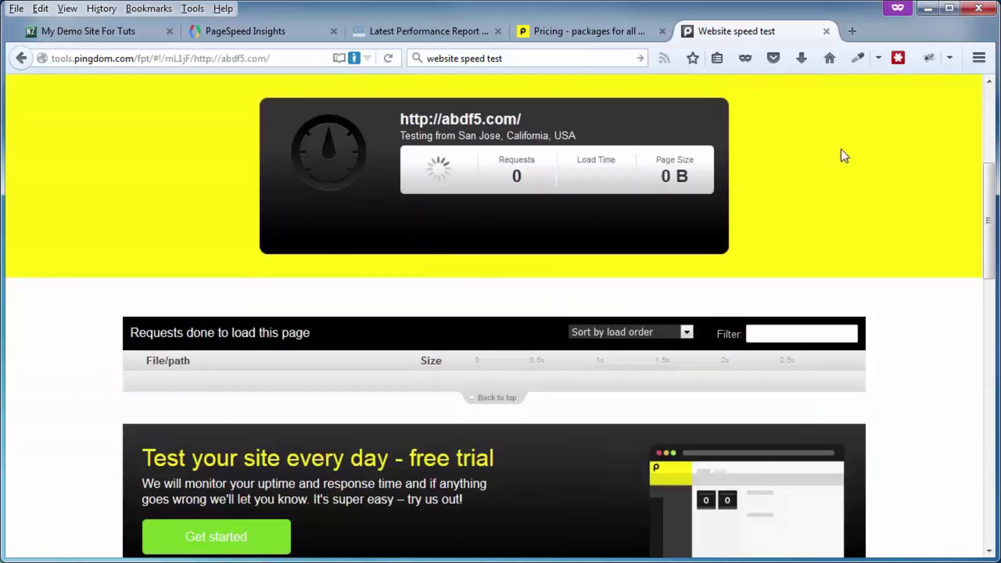
View the waterfall chart in the GTmetrix report and return to the Pingdom test results.
left_click(428, 31)
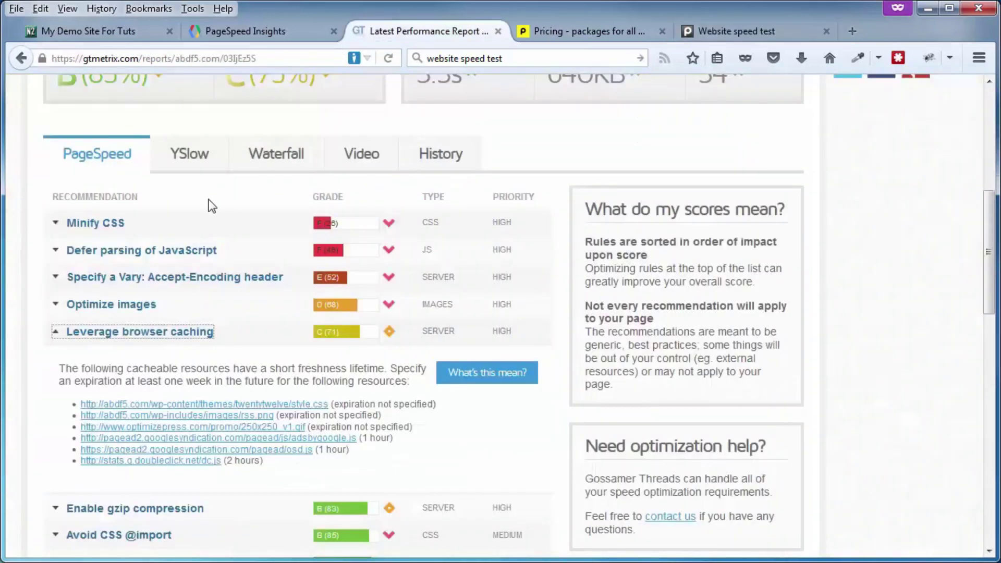
left_click(284, 156)
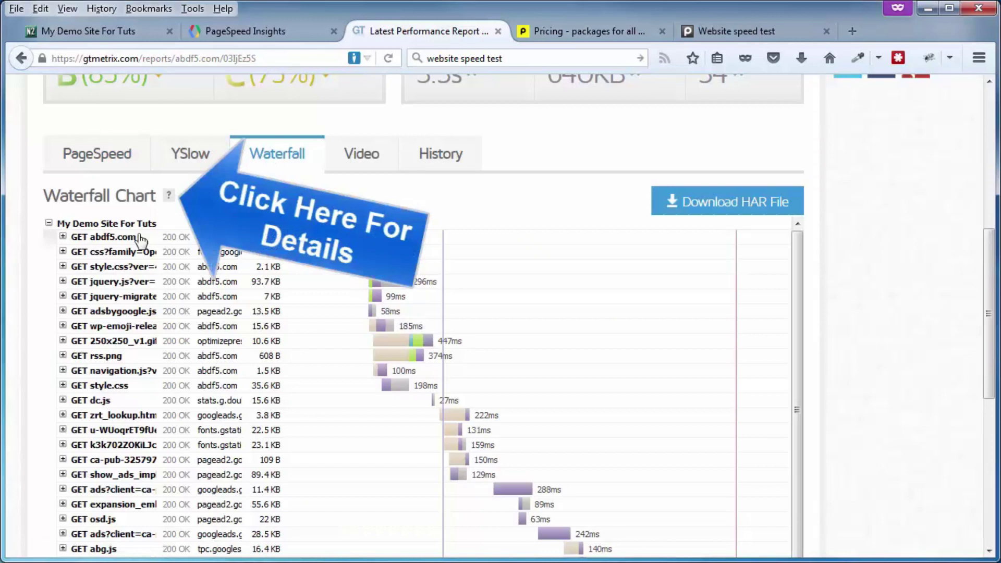
left_click(688, 32)
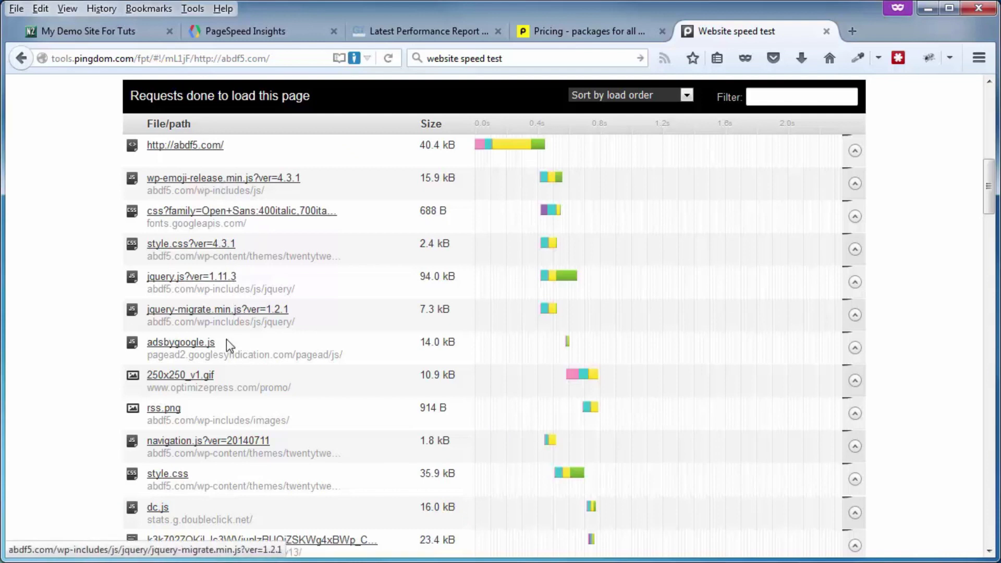
left_click(854, 153)
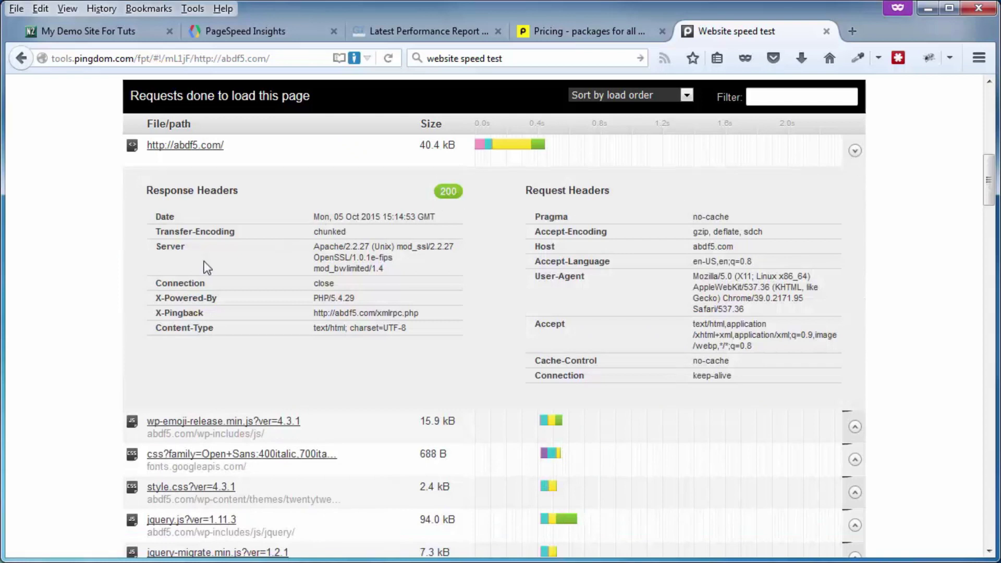
scroll(856, 149, "down", 1)
left_click(855, 142)
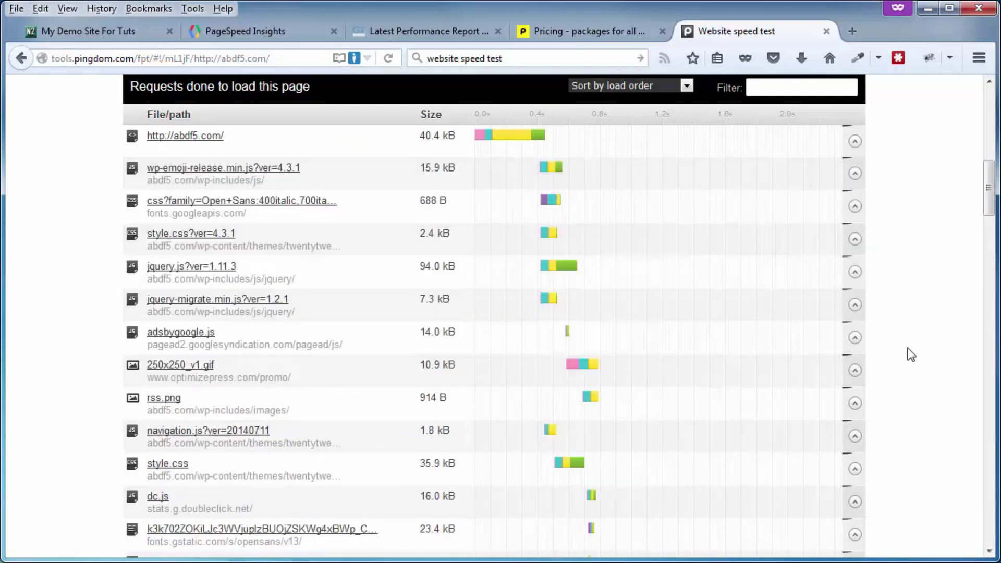
Examine the Pingdom performance summary, the full request list, and the state color and content type legends.
scroll(910, 355, "up", 10)
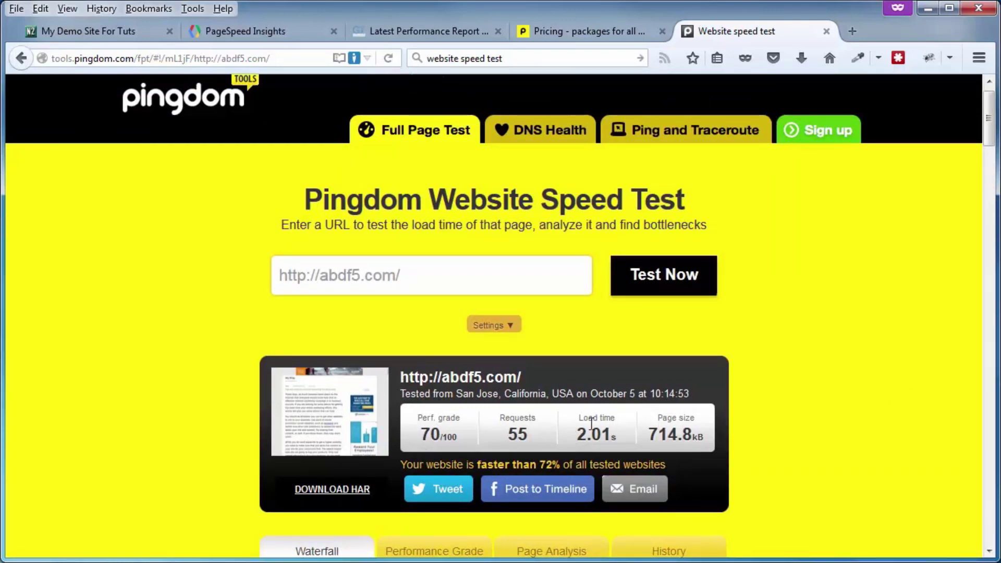
scroll(600, 438, "down", 10)
scroll(605, 438, "down", 20)
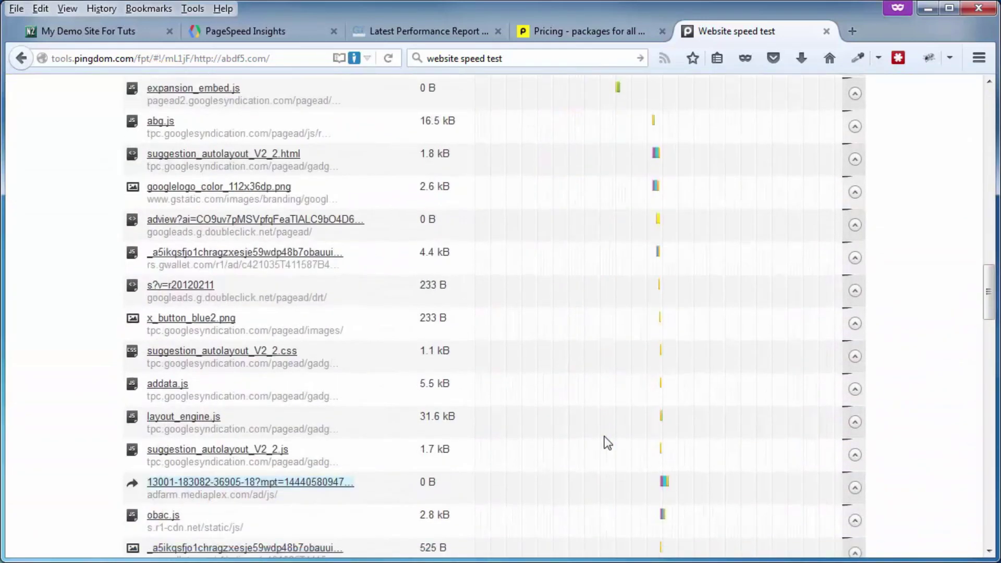
scroll(606, 442, "down", 15)
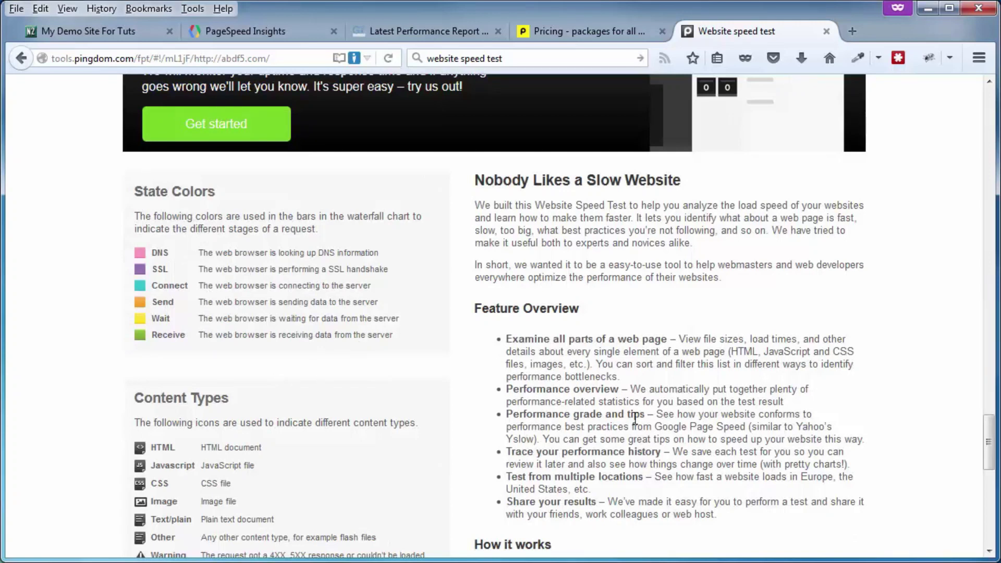
left_click(400, 27)
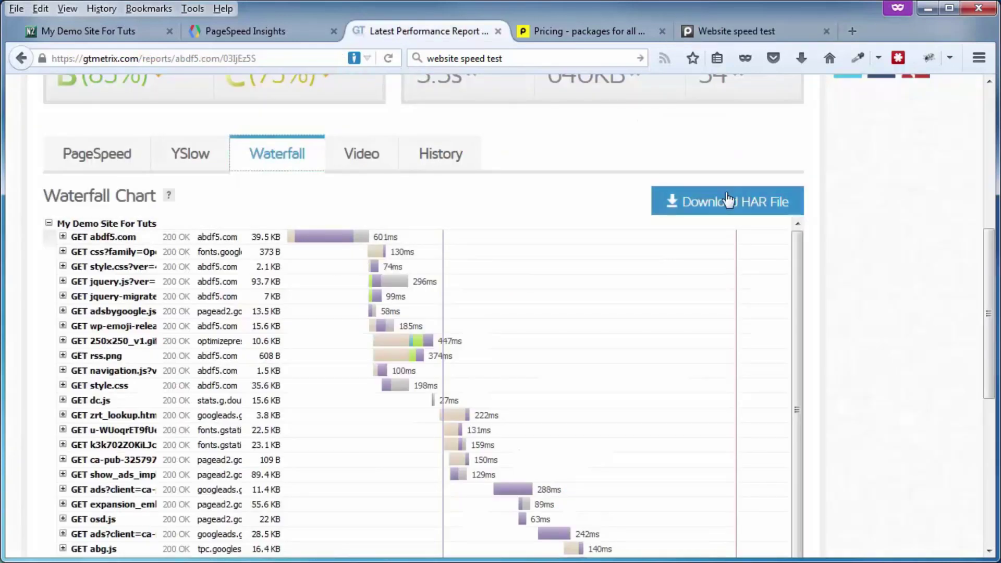
scroll(874, 334, "up", 10)
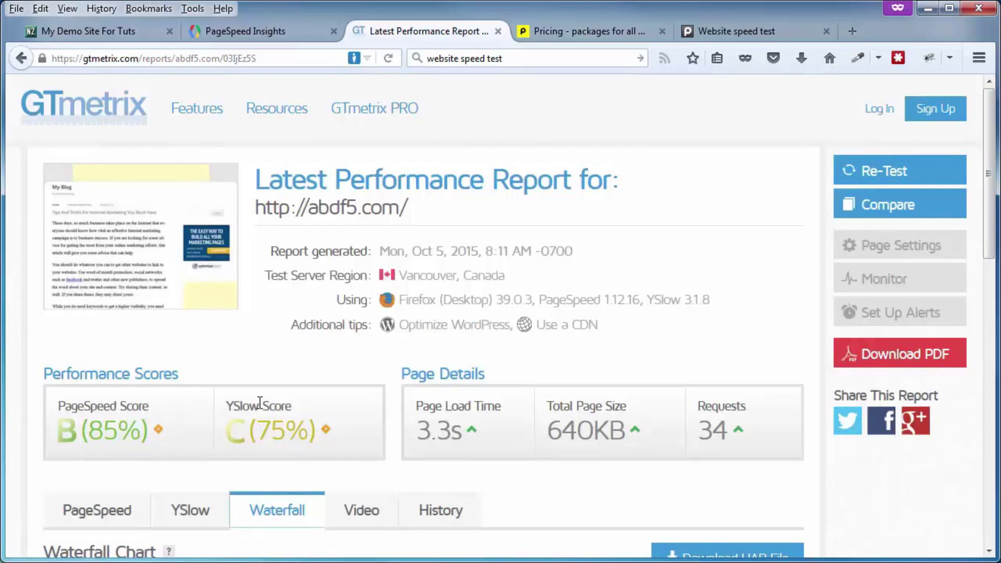
scroll(259, 404, "down", 5)
left_click(99, 241)
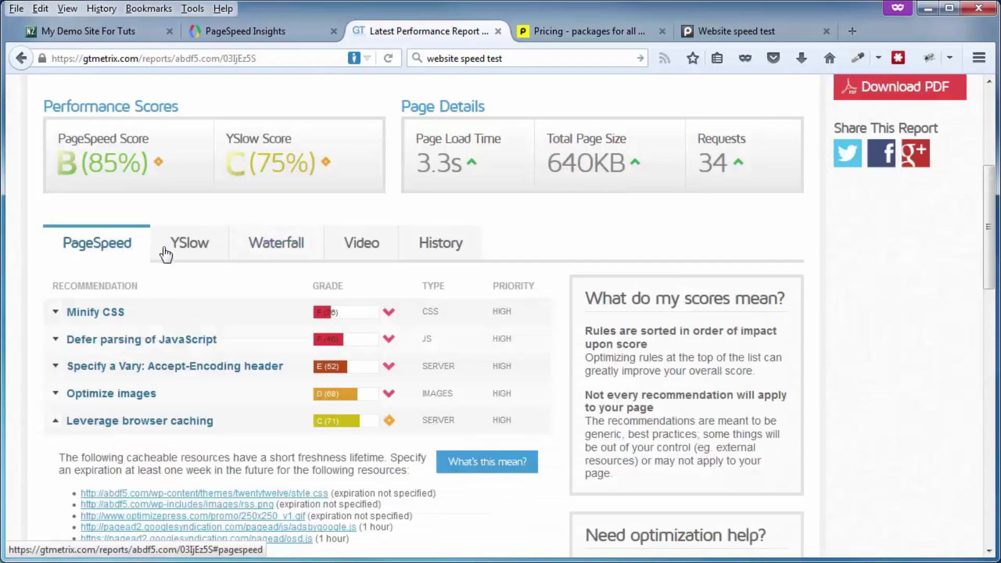
scroll(139, 259, "down", 2)
scroll(140, 259, "down", 2)
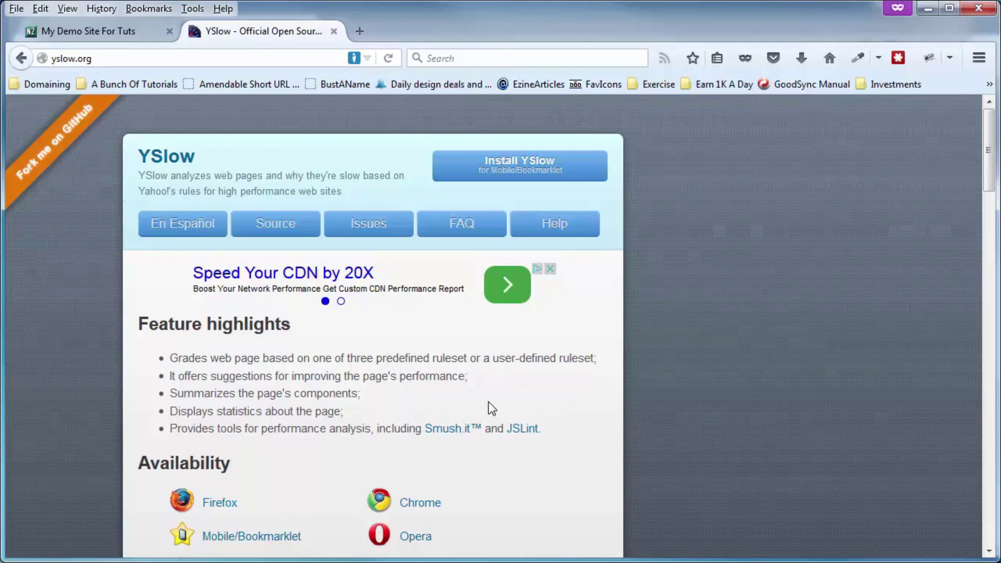
Examine YSlow's feature highlights, supported browsers and platforms, and the list of web performance rules on yslow.org.
scroll(486, 406, "down", 7)
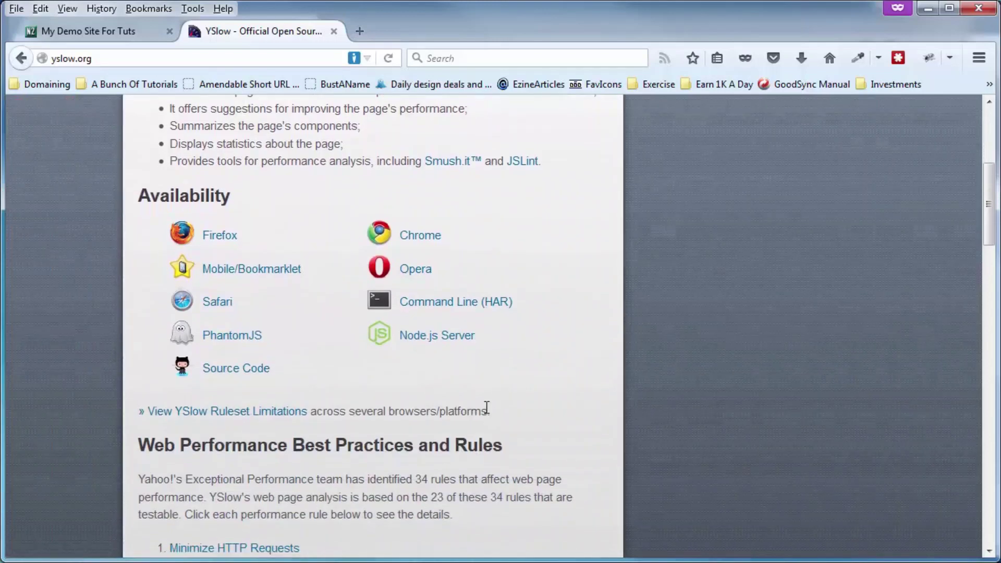
scroll(486, 408, "down", 5)
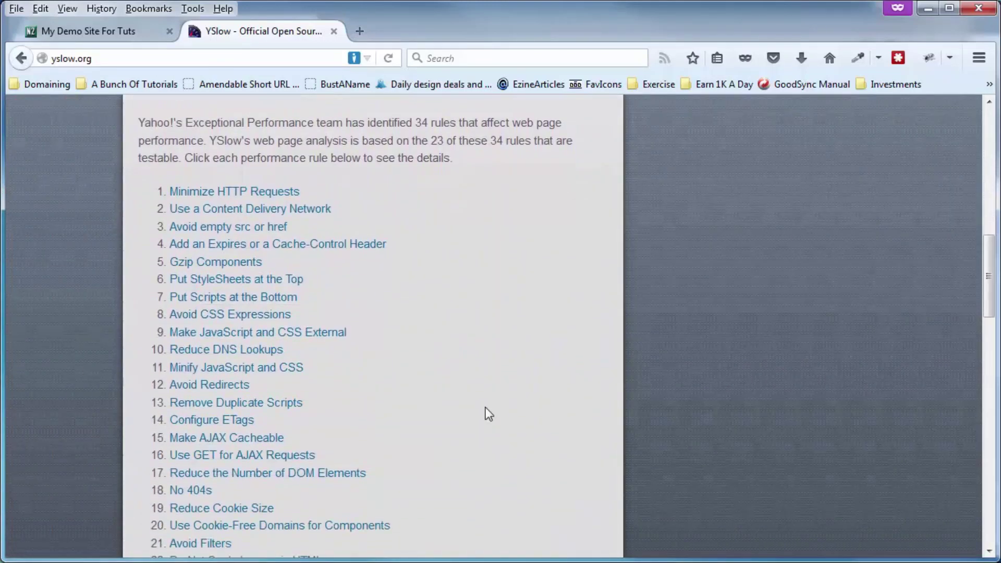
scroll(485, 407, "down", 2)
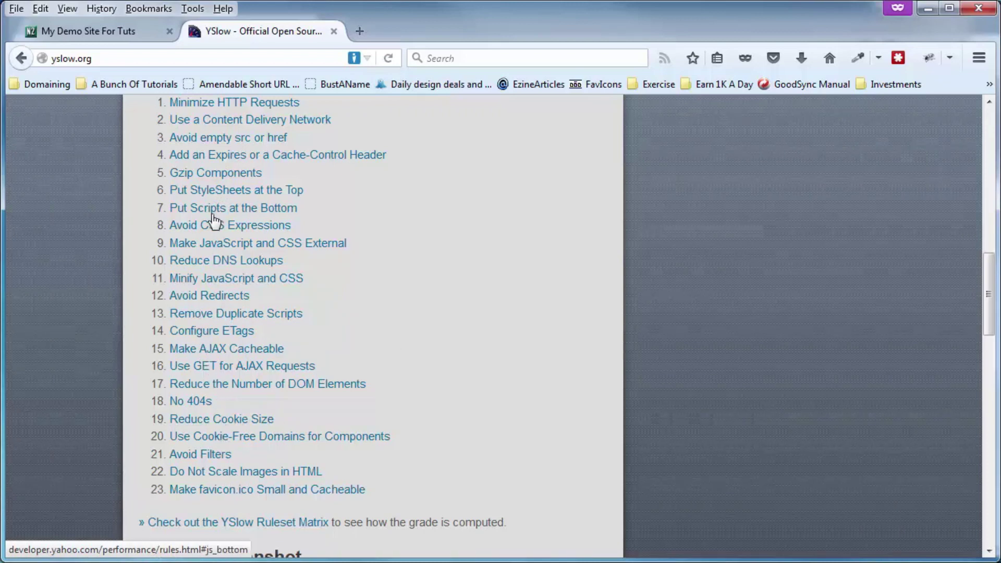
scroll(211, 229, "up", 2)
scroll(245, 323, "up", 3)
scroll(523, 412, "up", 10)
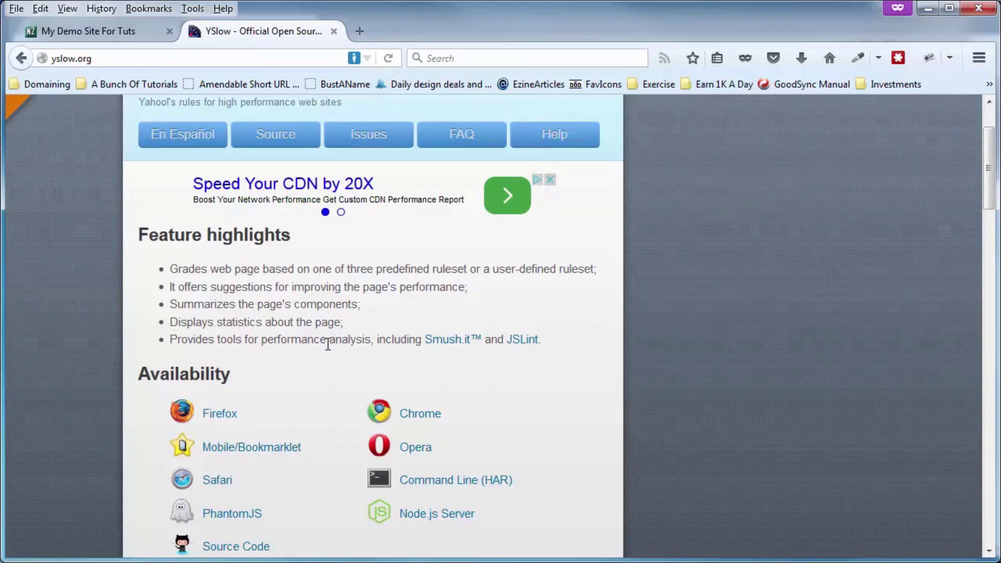
Open the Firefox add-on page for YSlow from the availability list and check which other add-on it requires.
scroll(327, 344, "down", 3)
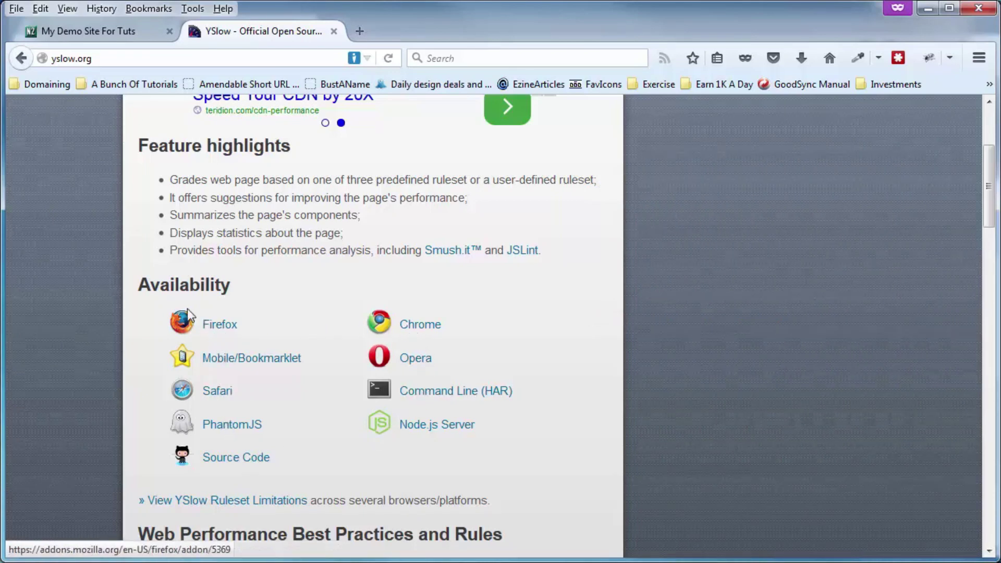
left_click(216, 328)
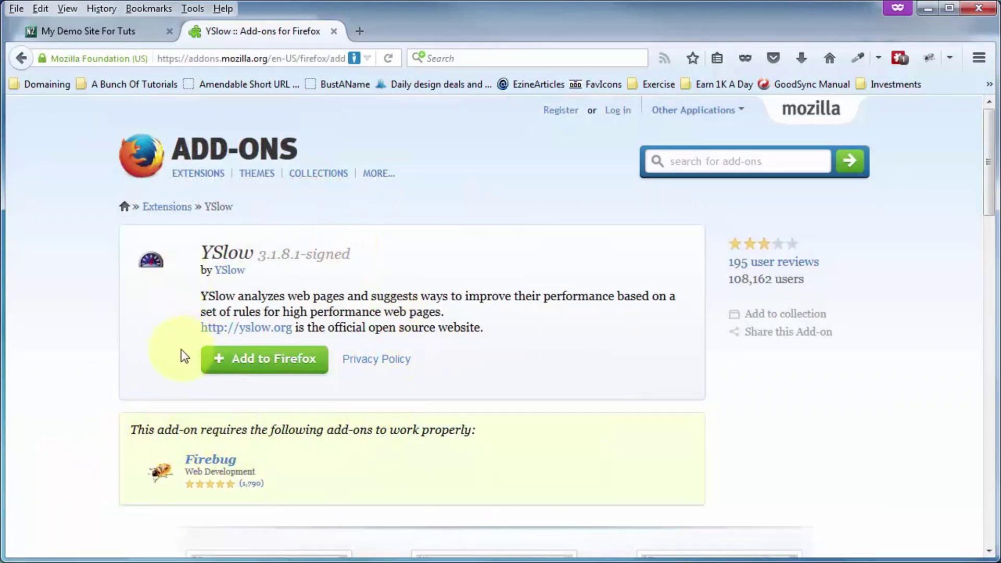
mouse_move(232, 459)
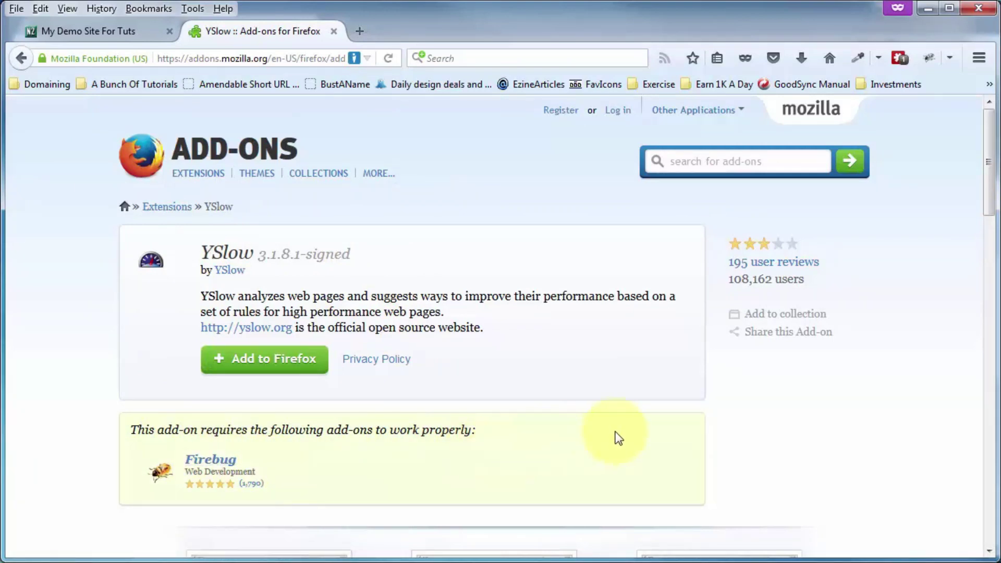
Open the YSlow panel in Firebug, look over its sections and test options, and close the panel.
left_click(926, 59)
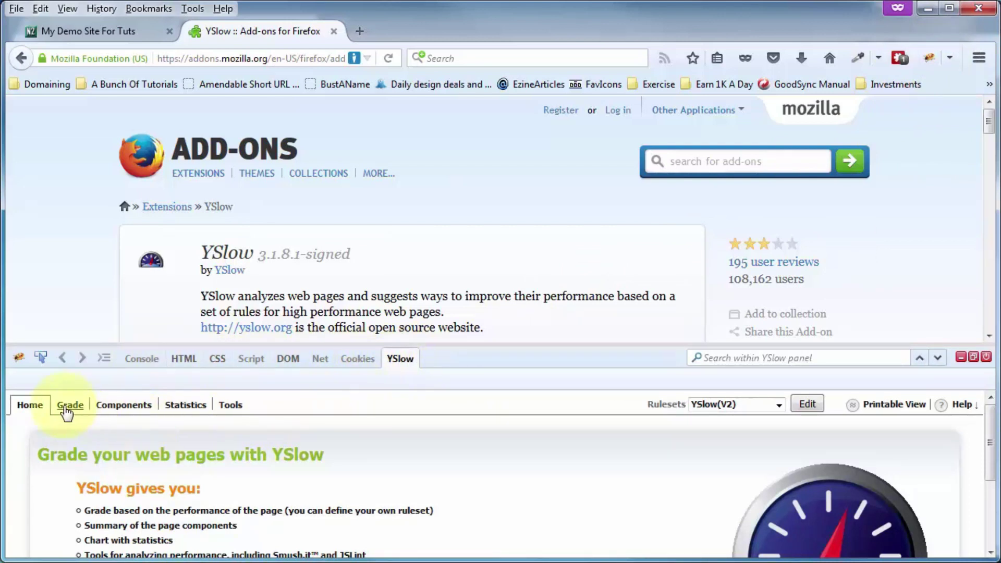
left_click(118, 404)
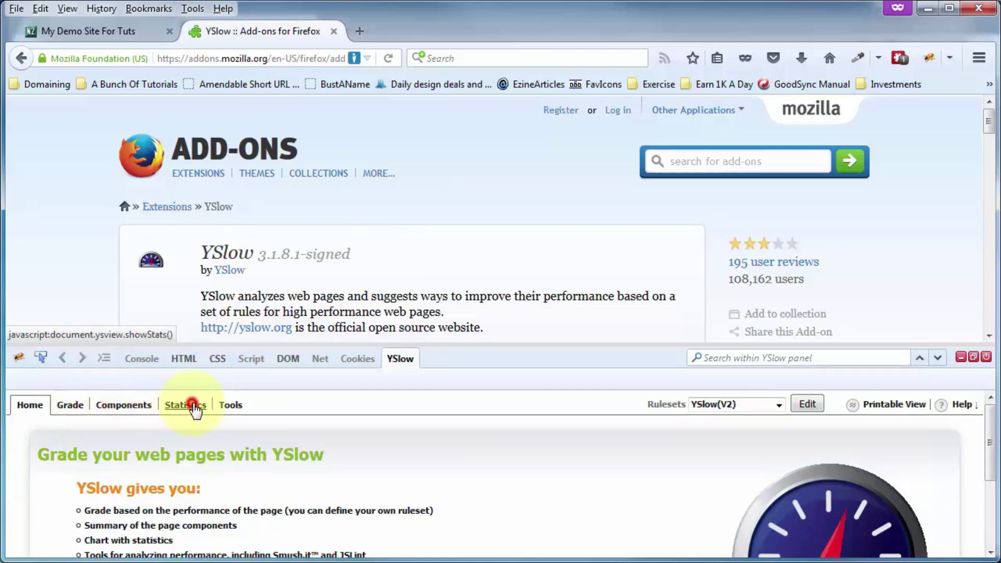
scroll(227, 409, "down", 3)
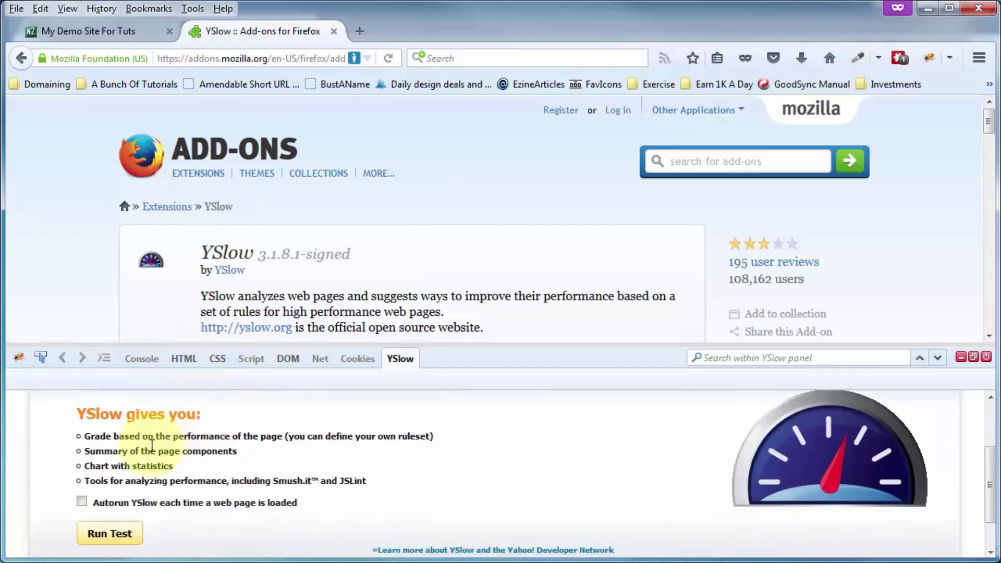
scroll(120, 485, "down", 2)
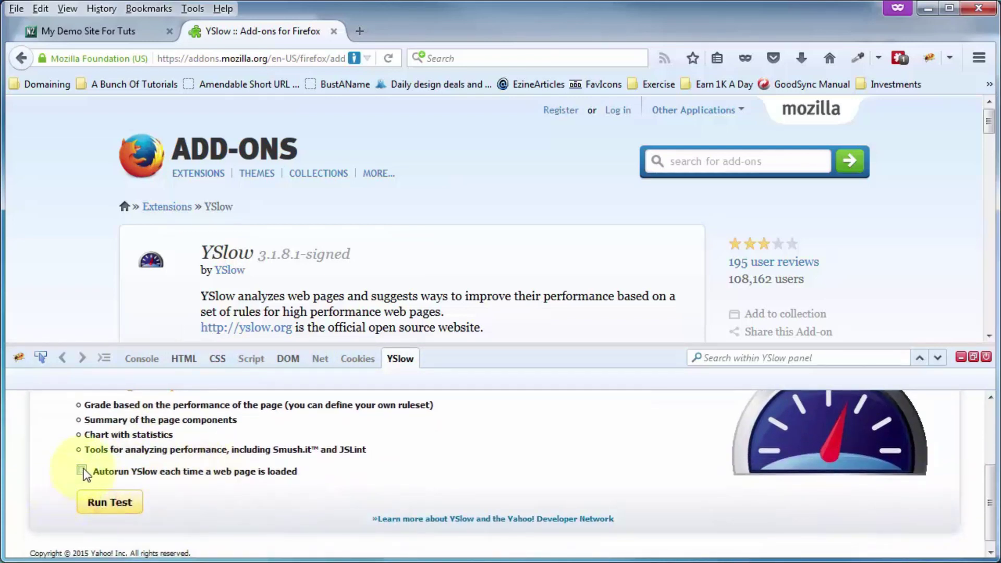
scroll(411, 432, "up", 5)
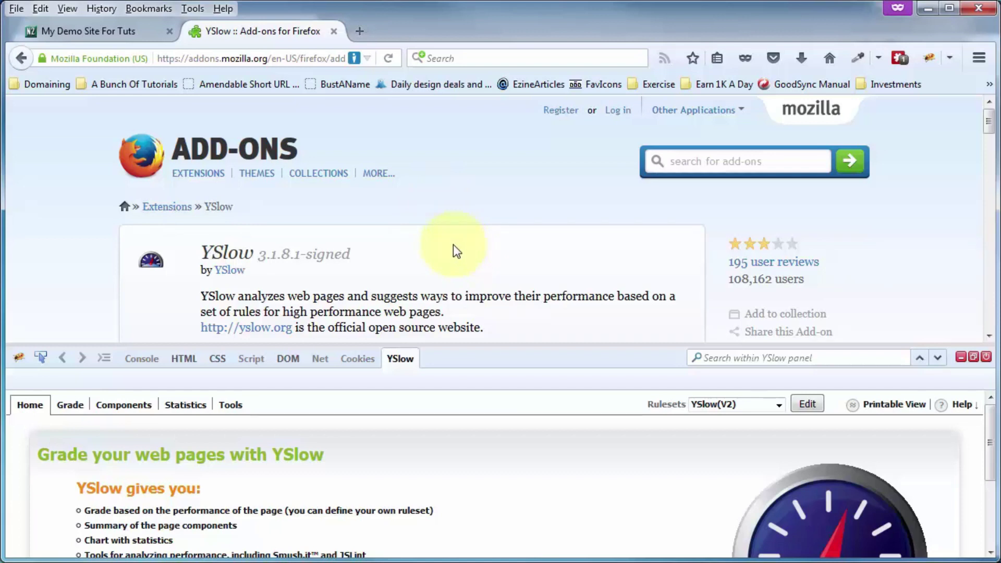
left_click(985, 356)
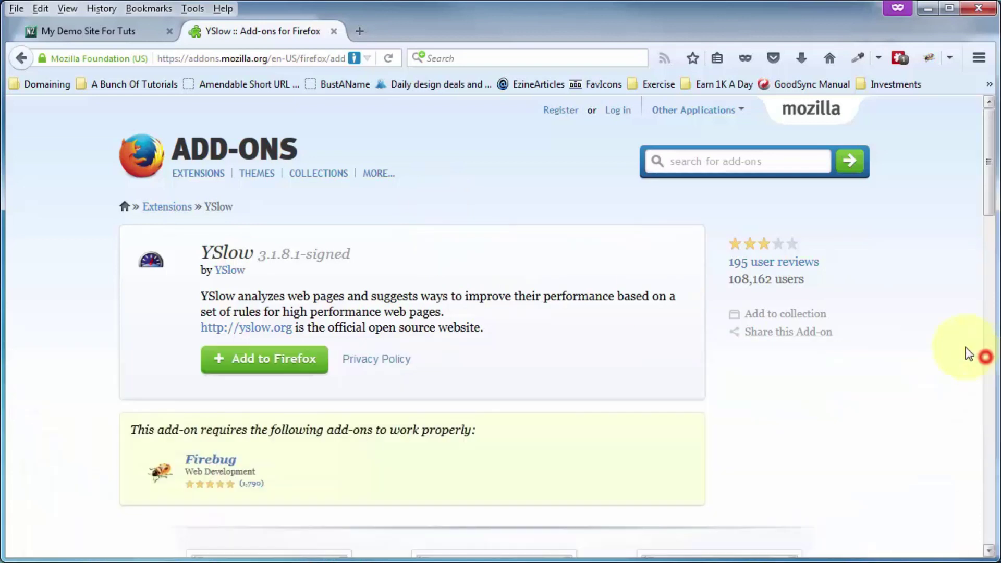
Go back to yslow.org and open the YSlow for Mobile/Bookmarklet installation page.
left_click(17, 61)
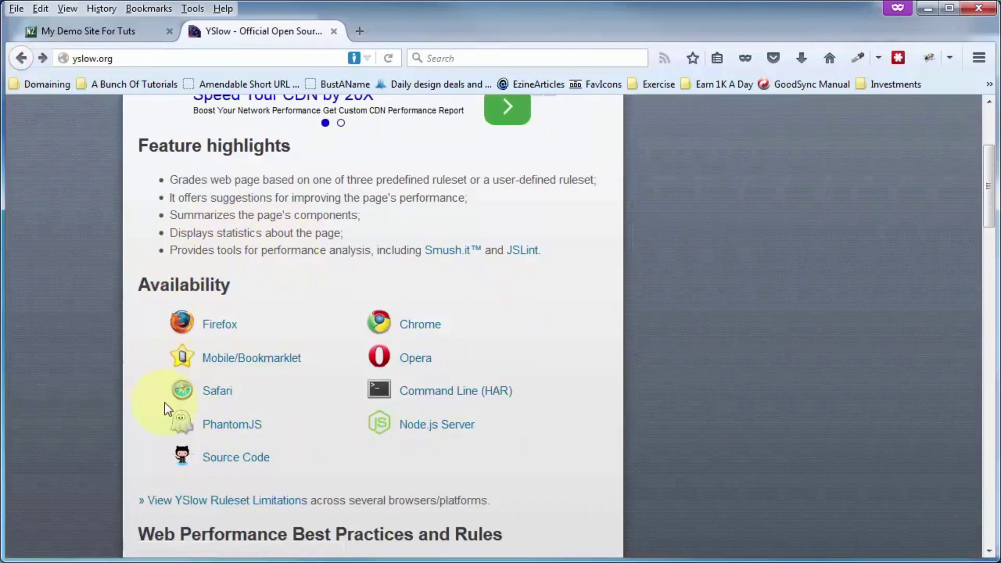
scroll(291, 398, "up", 3)
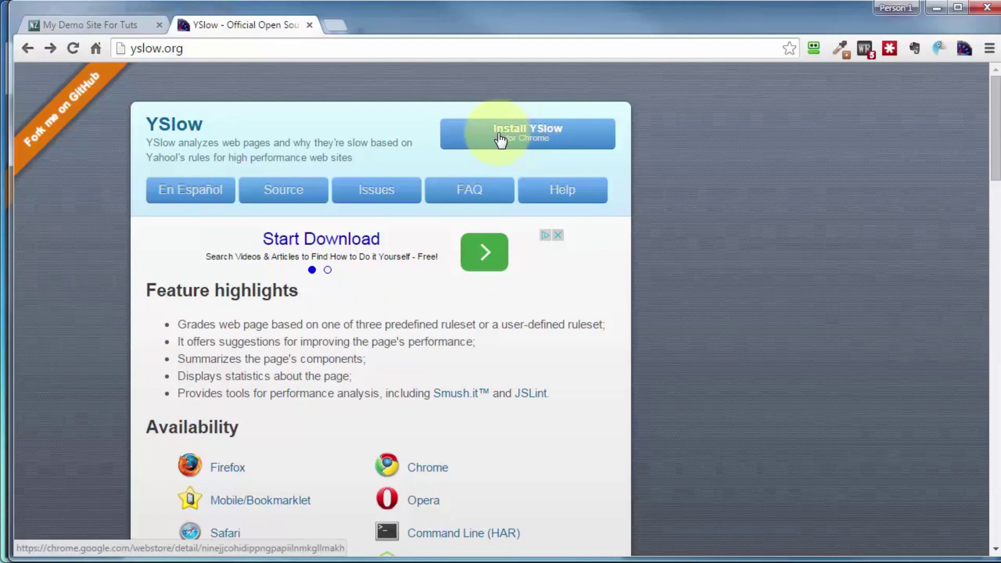
left_click(540, 135)
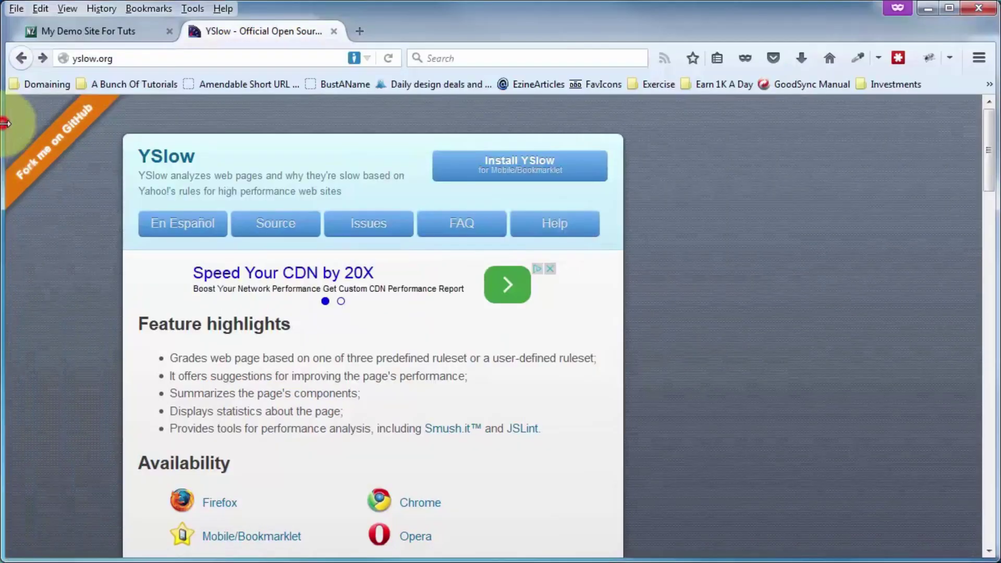
left_click(499, 162)
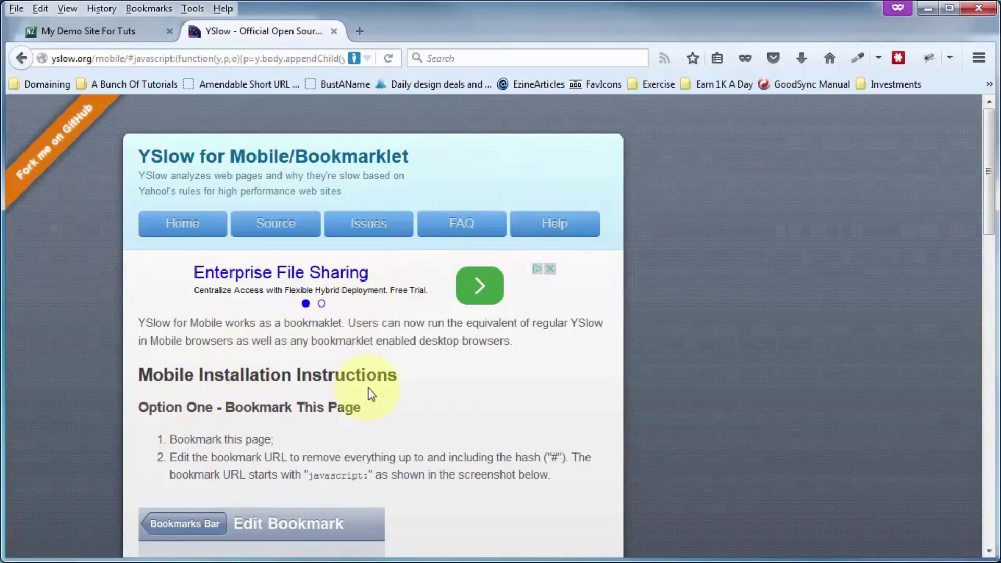
Add the YSlow bookmarklet to the bookmarks toolbar after Daily design deals, and check that the Bookmarks Toolbar is enabled.
scroll(371, 394, "down", 5)
scroll(287, 172, "down", 5)
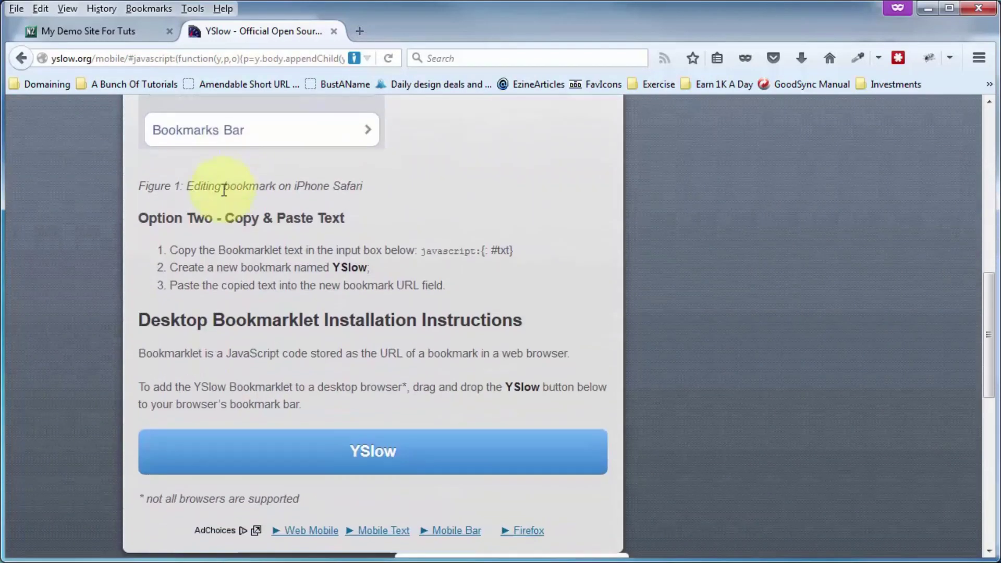
scroll(224, 189, "down", 3)
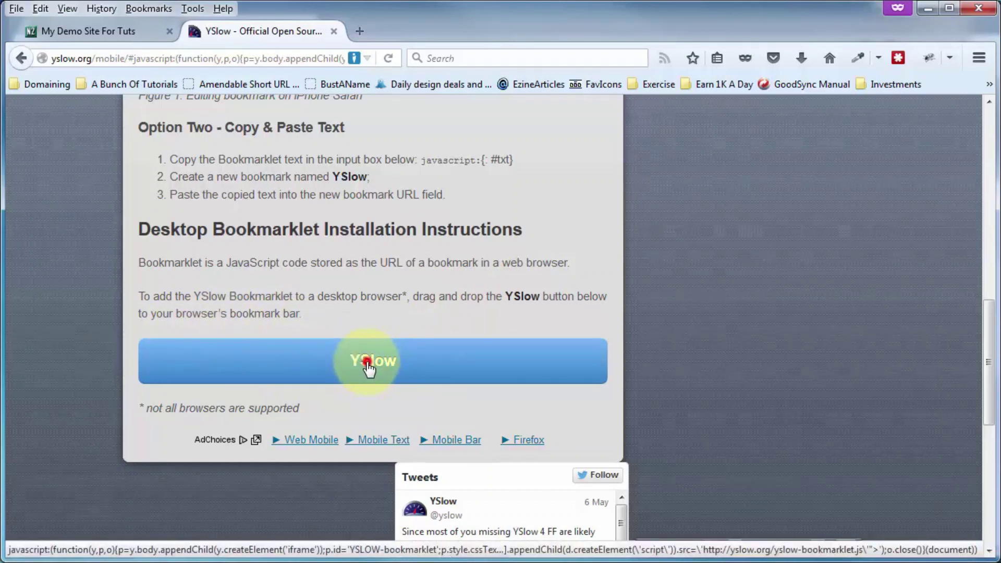
mouse_move(370, 368)
left_mouse_down()
mouse_move(476, 102)
mouse_move(493, 89)
left_mouse_up()
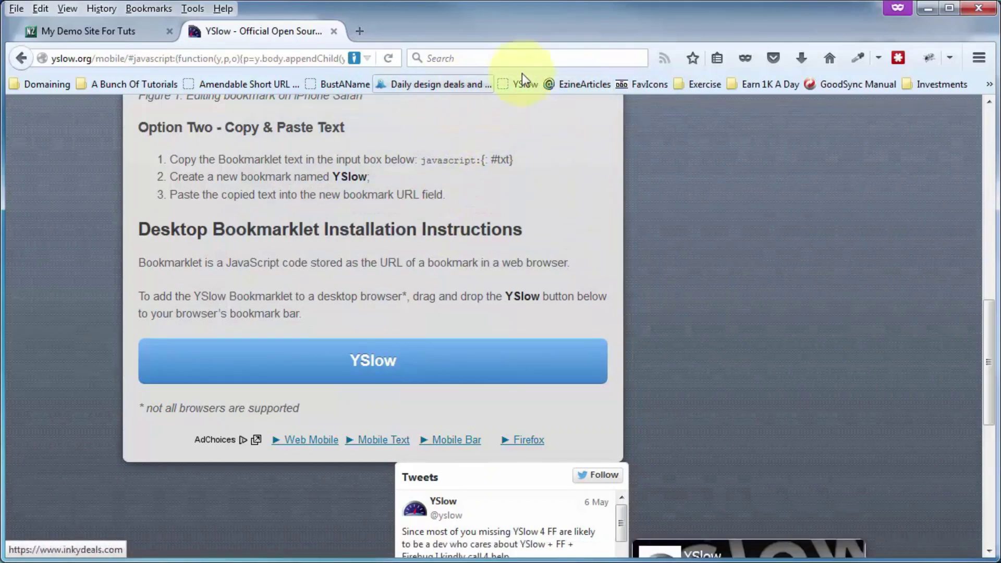
left_click(64, 8)
mouse_move(83, 28)
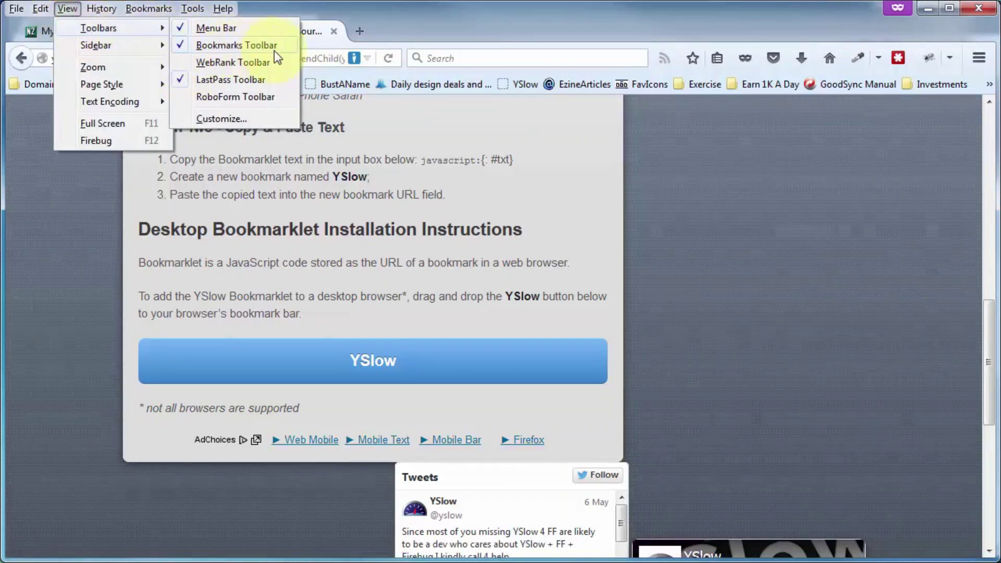
left_click(434, 12)
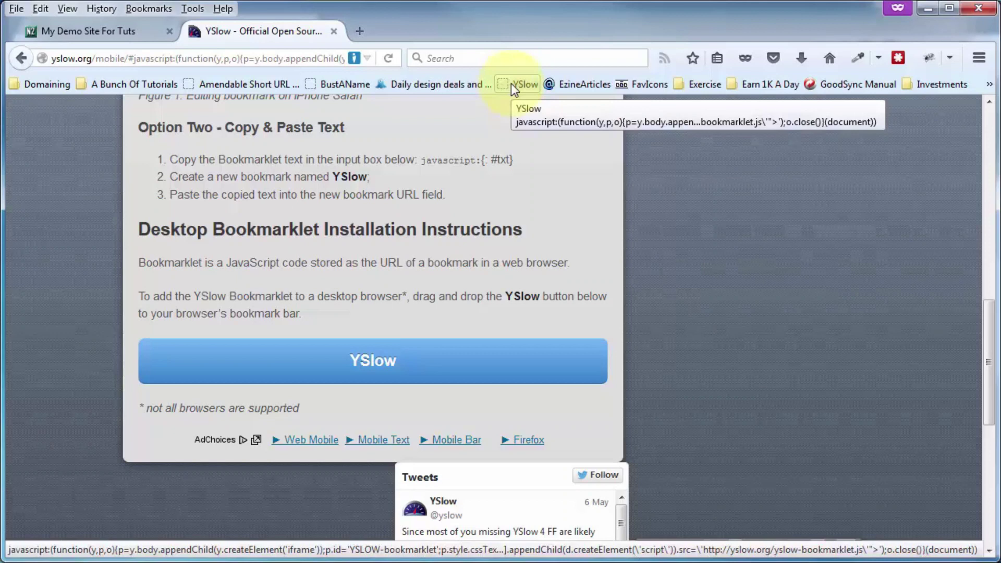
Launch the YSlow bookmarklet on the abdf5.com demo site and view the available rulesets.
left_click(81, 30)
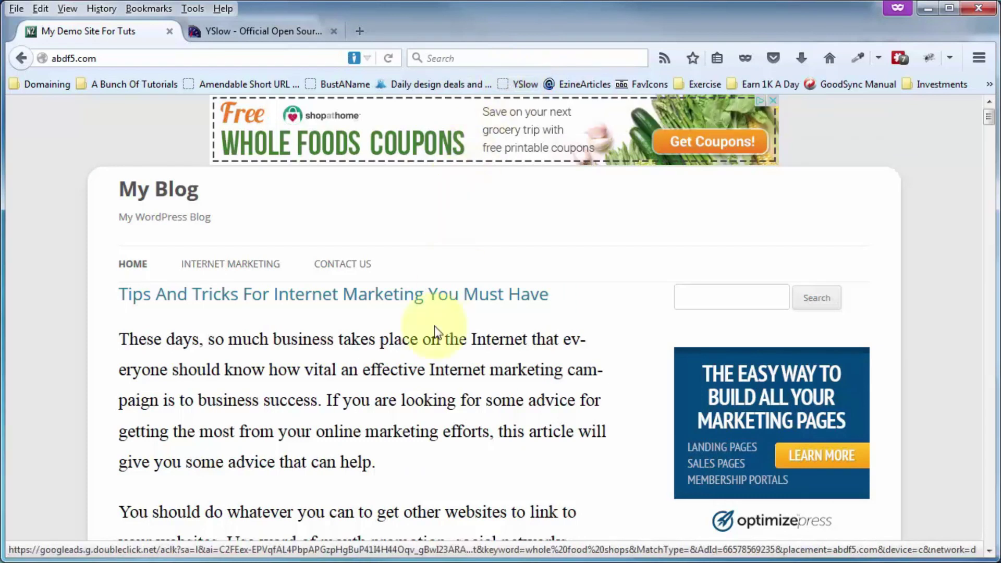
left_click(519, 84)
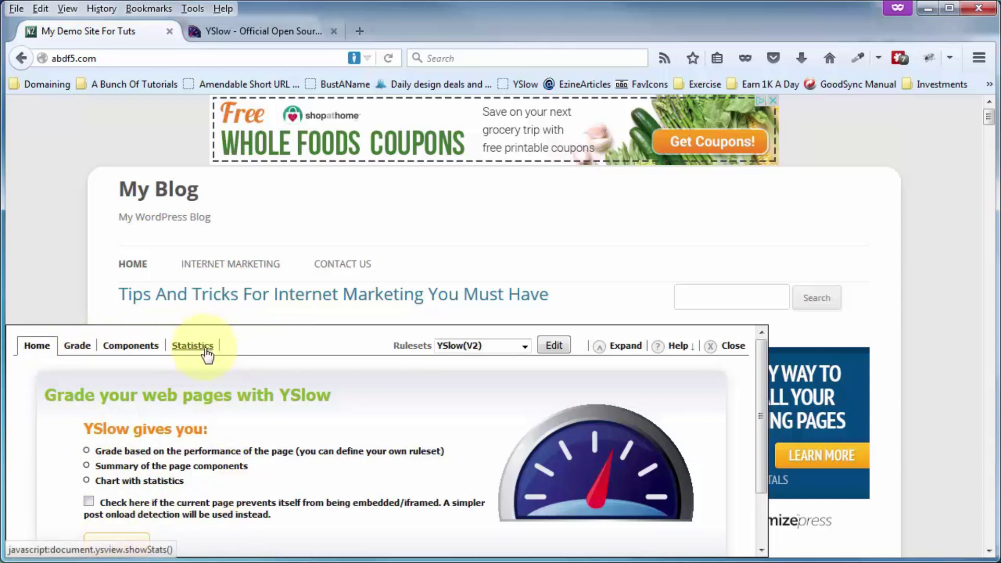
left_click(525, 349)
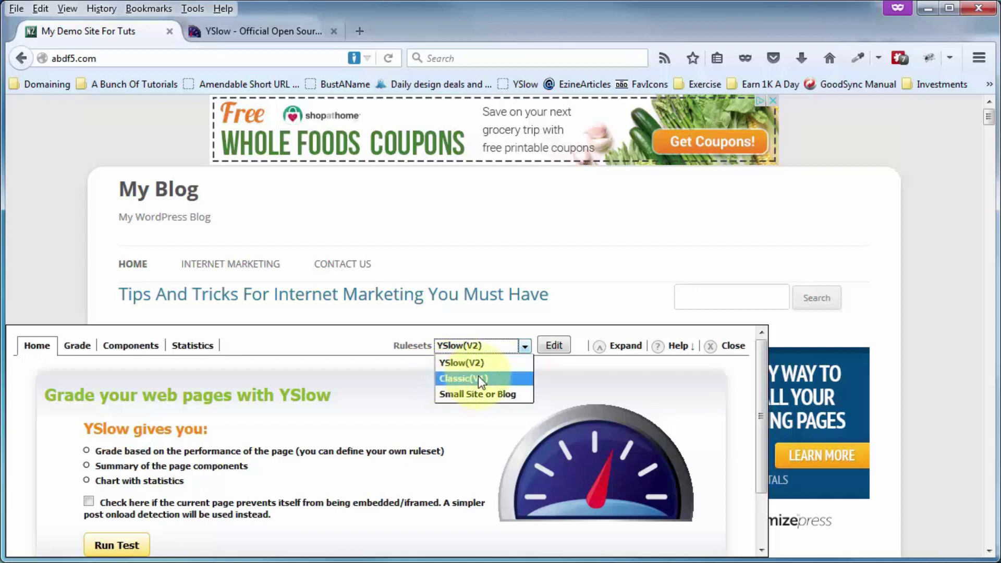
Open the YSlow rule settings for editing and look over the rules in the YSlow(V2) ruleset.
left_click(556, 343)
mouse_move(229, 471)
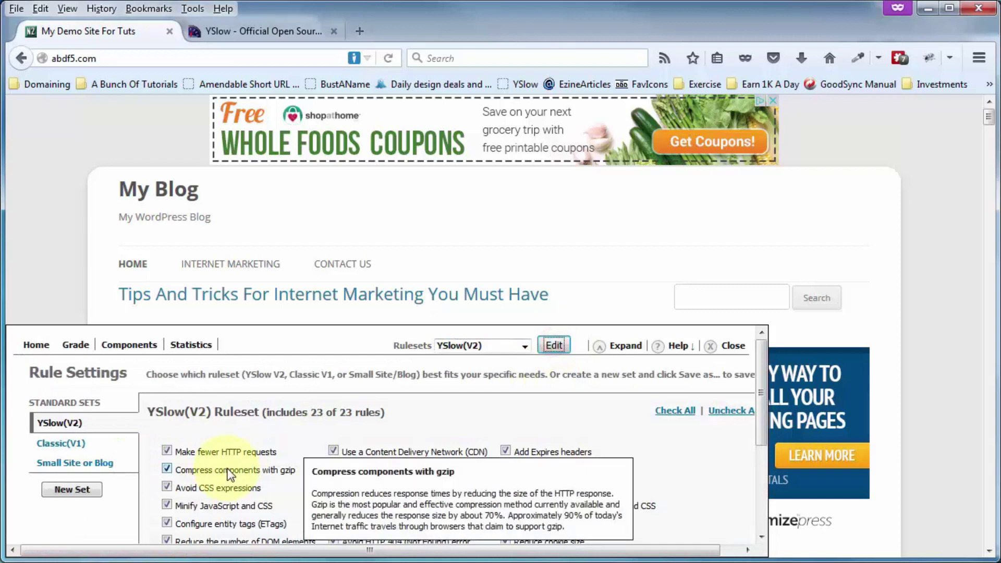
scroll(228, 471, "down", 3)
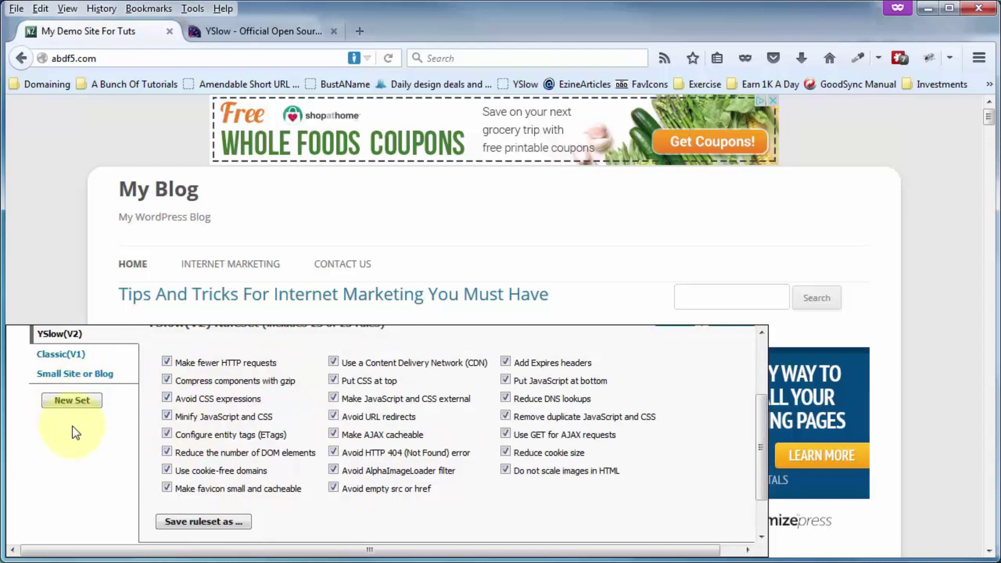
Create a new ruleset with Make AJAX cacheable, Avoid HTTP 404, Avoid AlphaImageLoader filter, Avoid empty src or href, and Use cookie-free domains enabled.
left_click(74, 400)
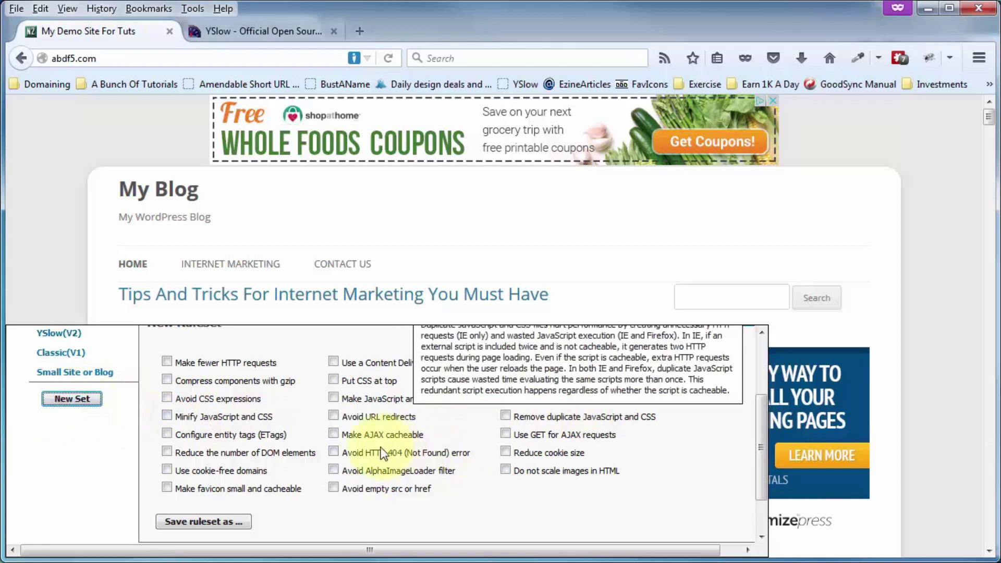
left_click(334, 434)
left_click(333, 452)
left_click(333, 469)
left_click(333, 487)
left_click(168, 469)
Save the new ruleset under the name my-demo-test-set.
left_click(193, 522)
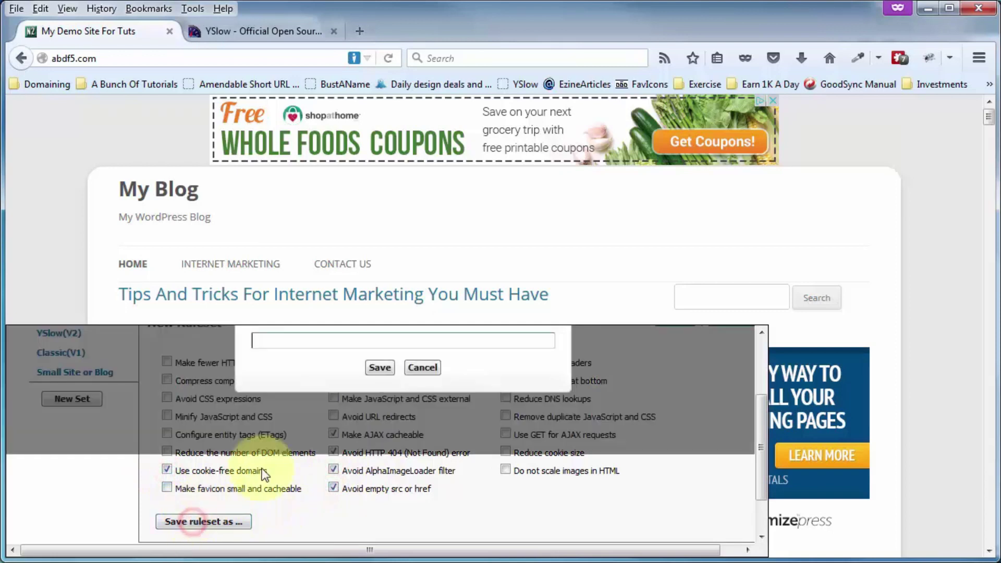
type("my-demo-test-set")
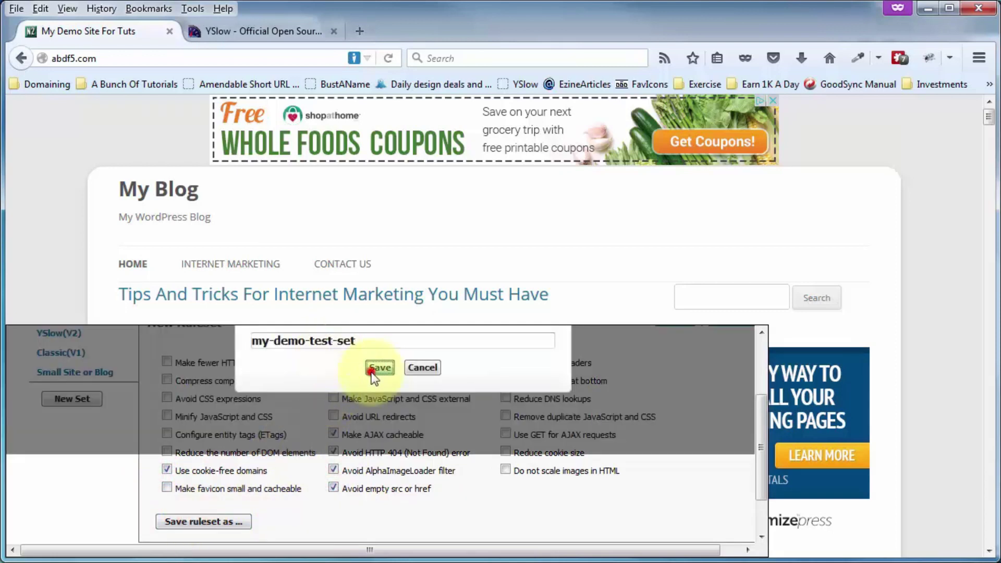
left_click(380, 367)
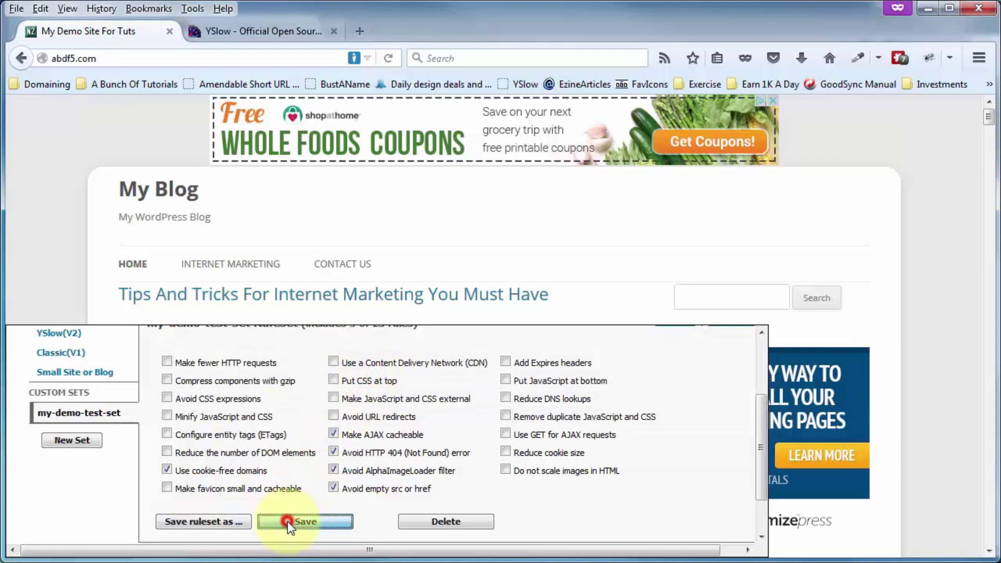
Open a blank new ruleset, check the list of available rulesets for my-demo-test-set, and close the YSlow panel.
left_click(67, 439)
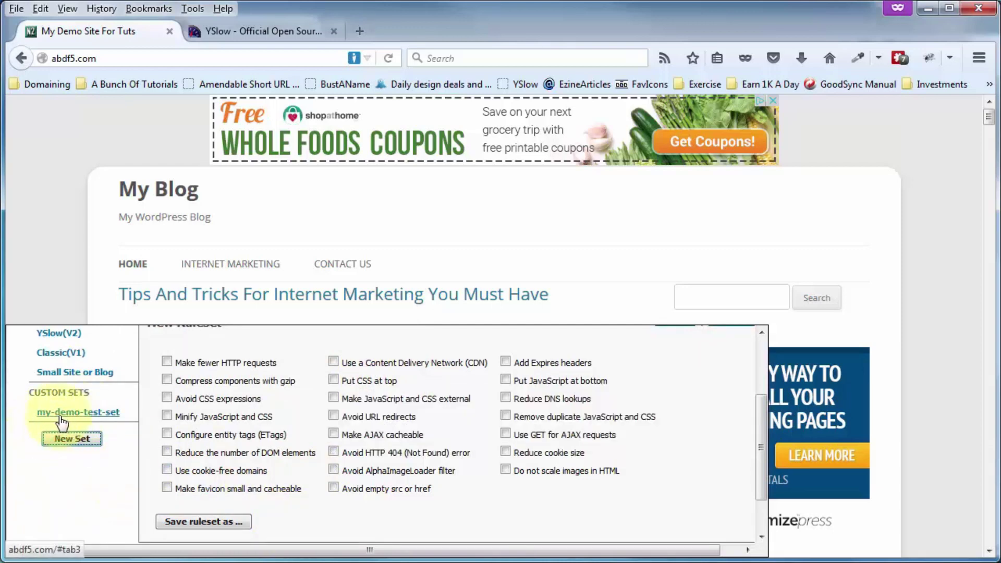
scroll(633, 445, "up", 4)
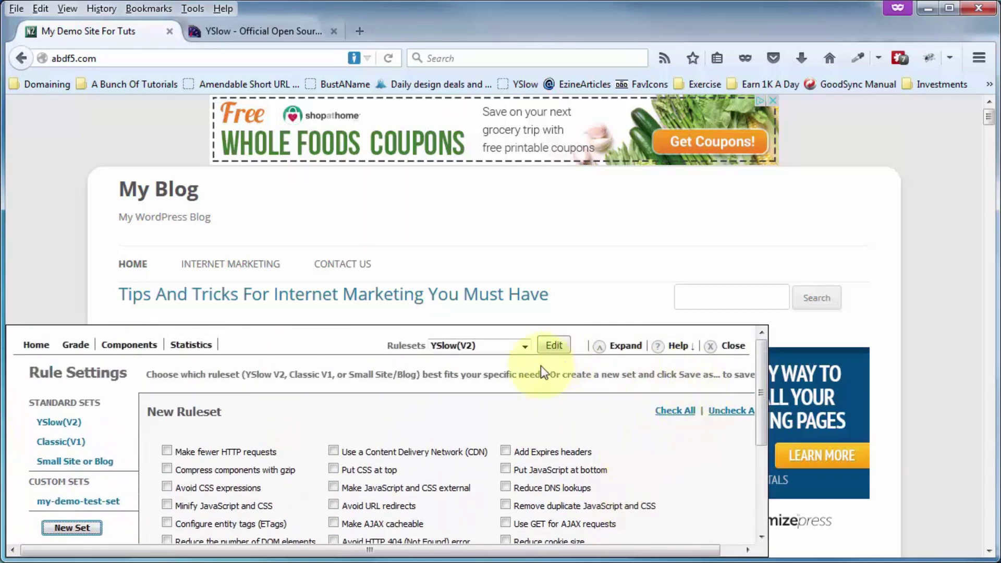
left_click(523, 345)
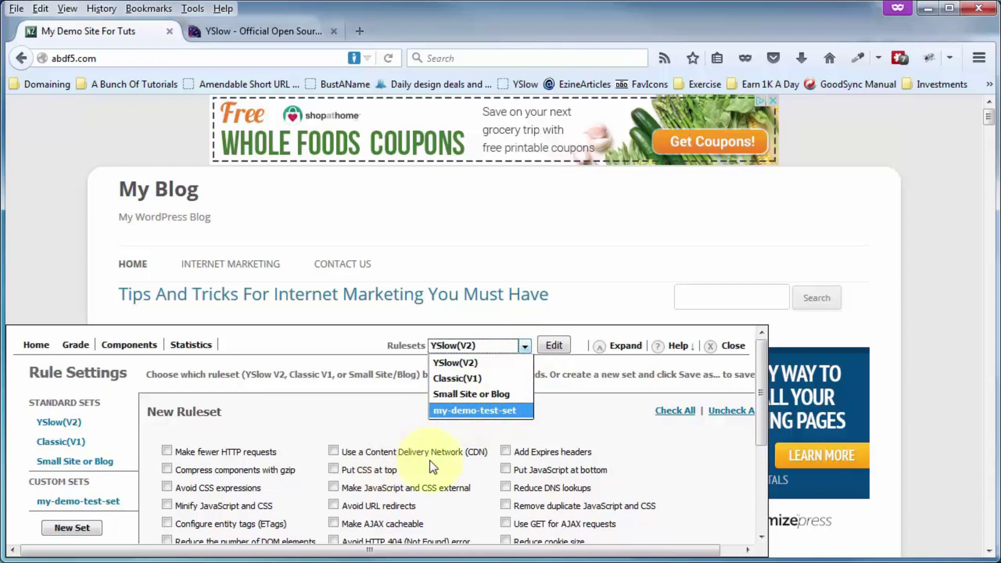
left_click(733, 343)
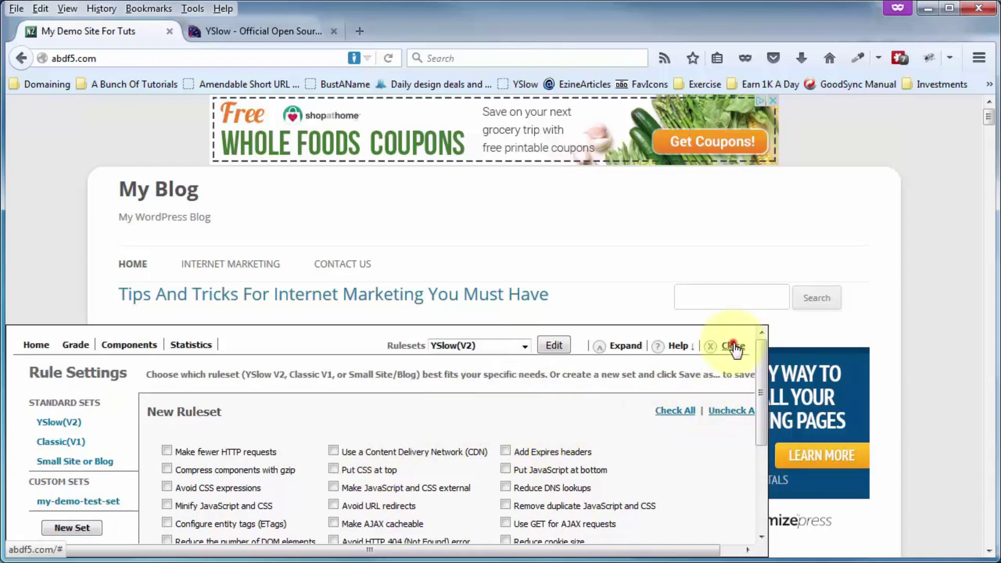
left_click(733, 344)
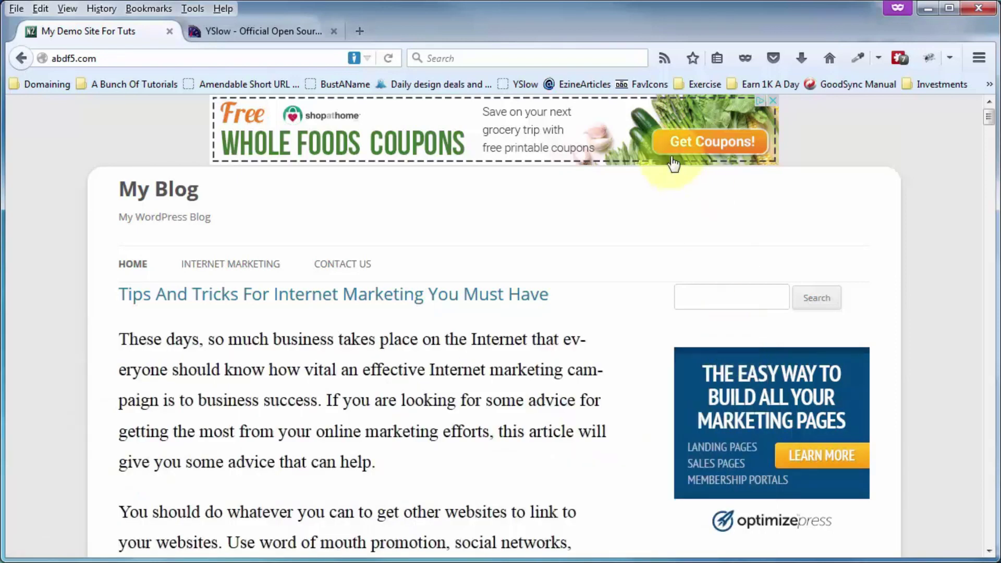
Relaunch the YSlow bookmarklet on the demo site, view the available rulesets, and run the test with YSlow(V2).
left_click(507, 83)
left_click(528, 348)
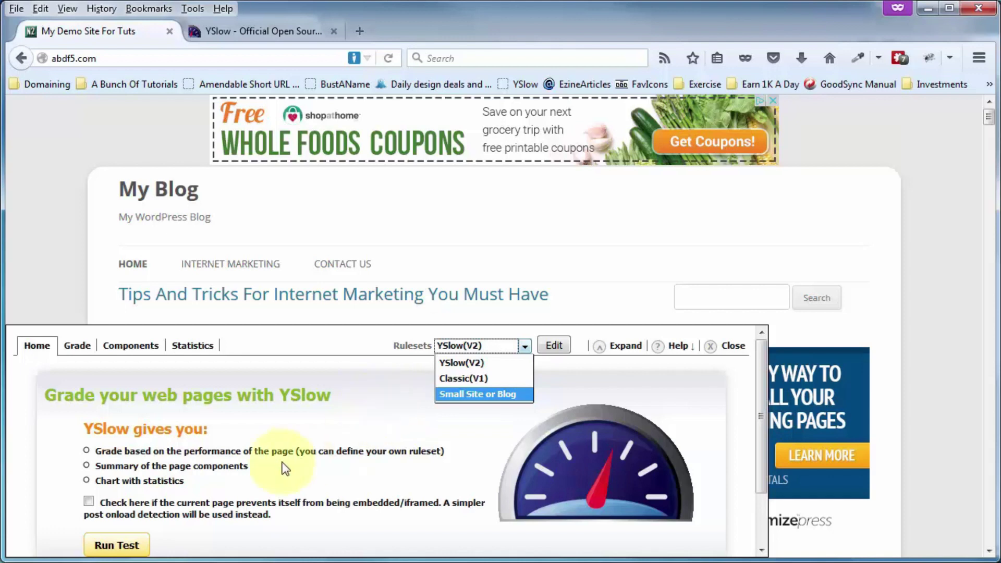
left_click(121, 546)
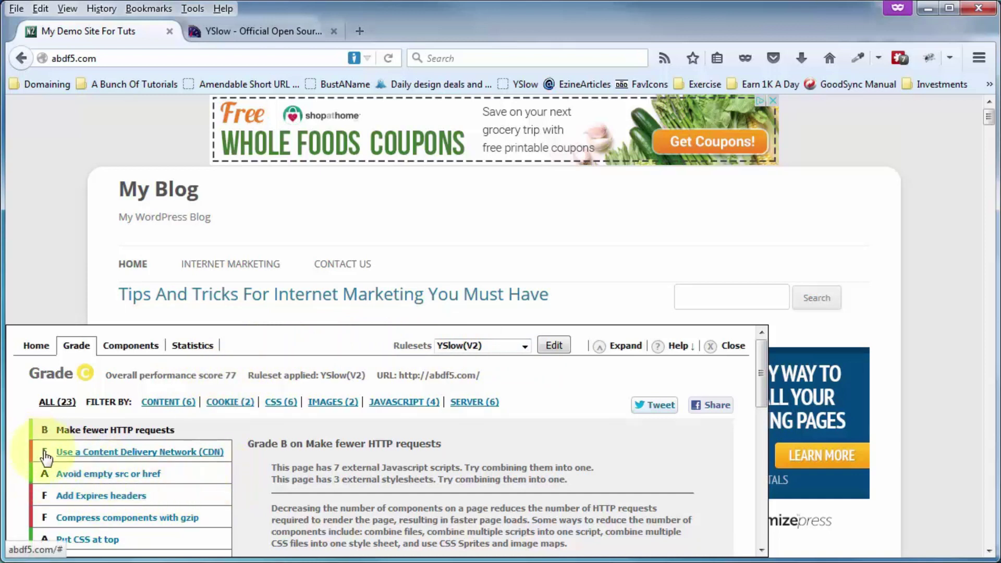
Examine the graded rules and the details for Use a Content Delivery Network (CDN).
scroll(119, 453, "down", 3)
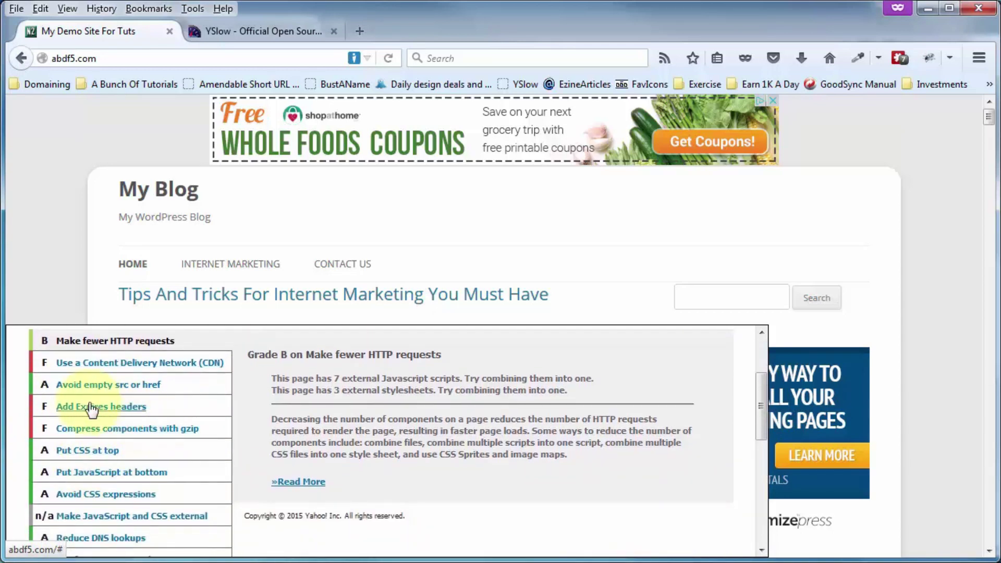
left_click(66, 363)
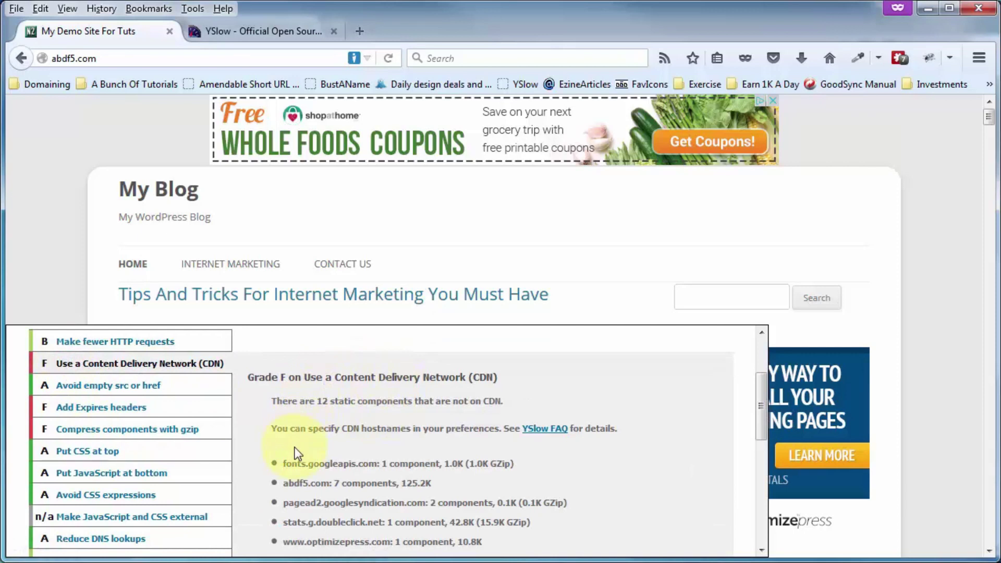
scroll(296, 448, "down", 1)
scroll(296, 449, "down", 1)
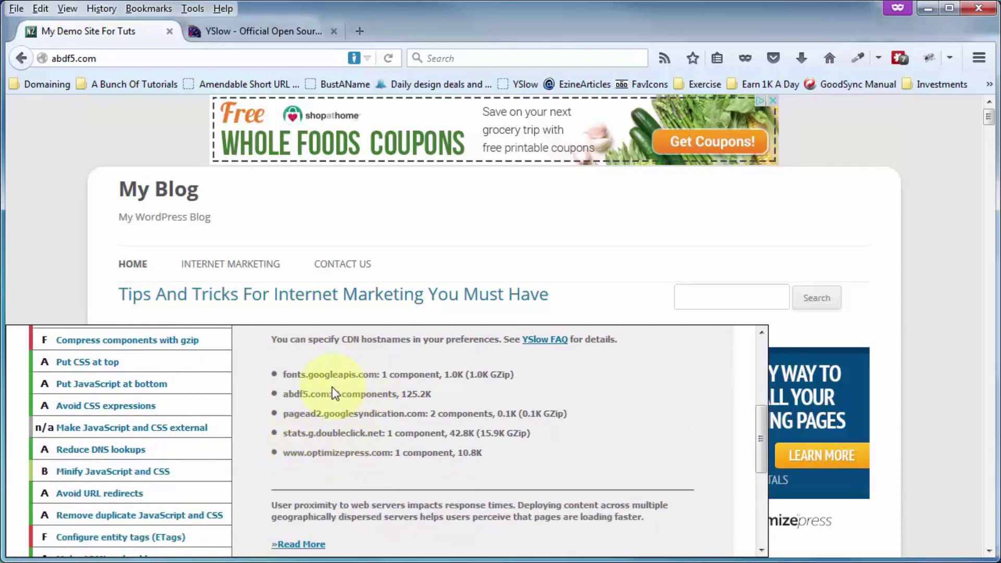
scroll(332, 387, "down", 4)
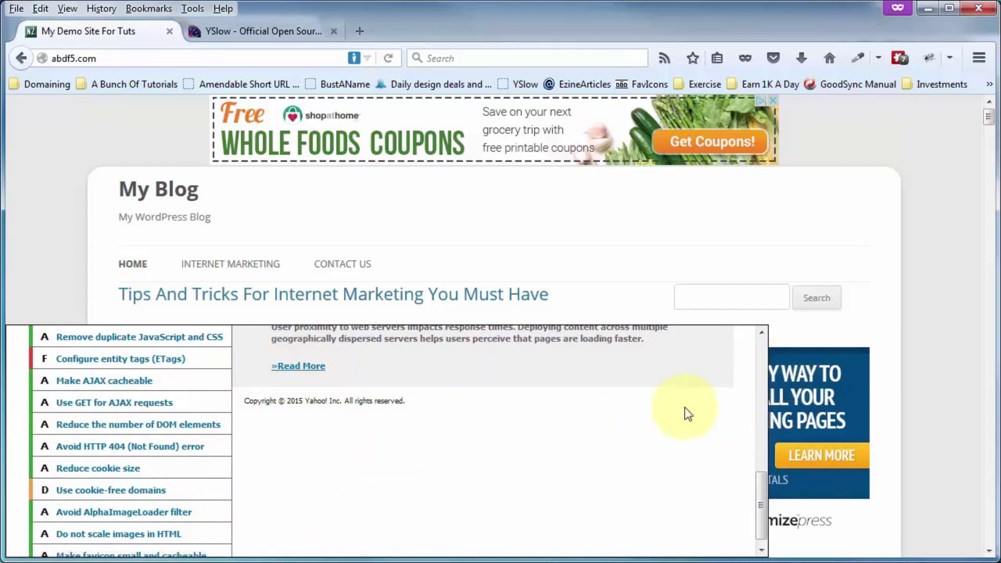
View YSlow's help options and close the YSlow panel.
scroll(657, 442, "up", 5)
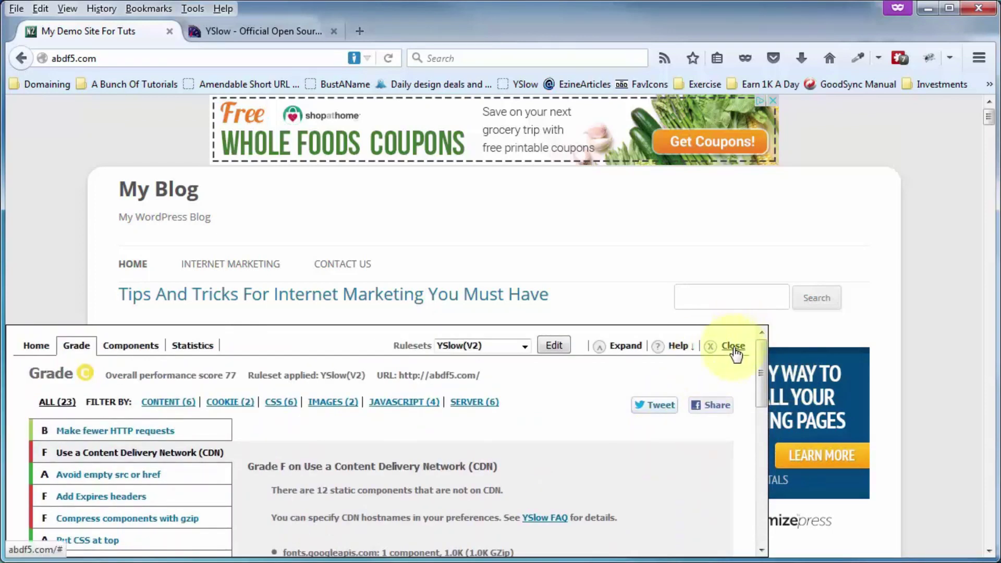
left_click(679, 350)
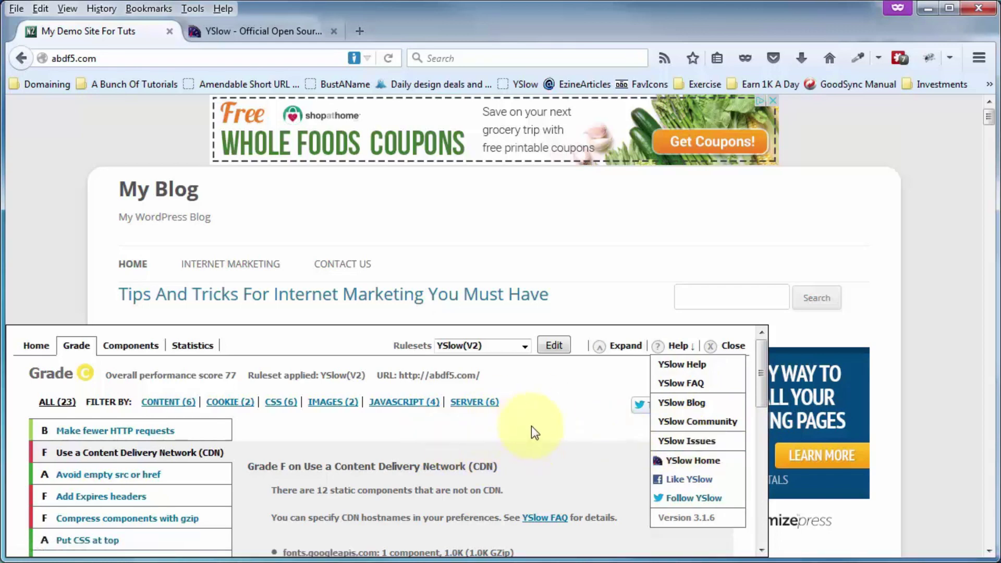
left_click(733, 345)
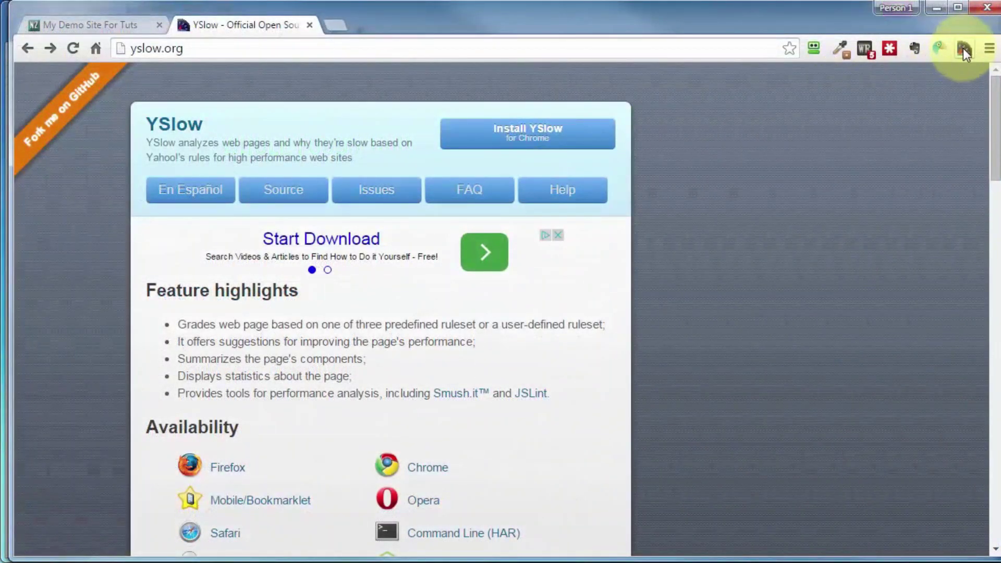
In Chrome, launch the YSlow extension on the abdf5.com demo site and move its window fully into view.
left_click(77, 26)
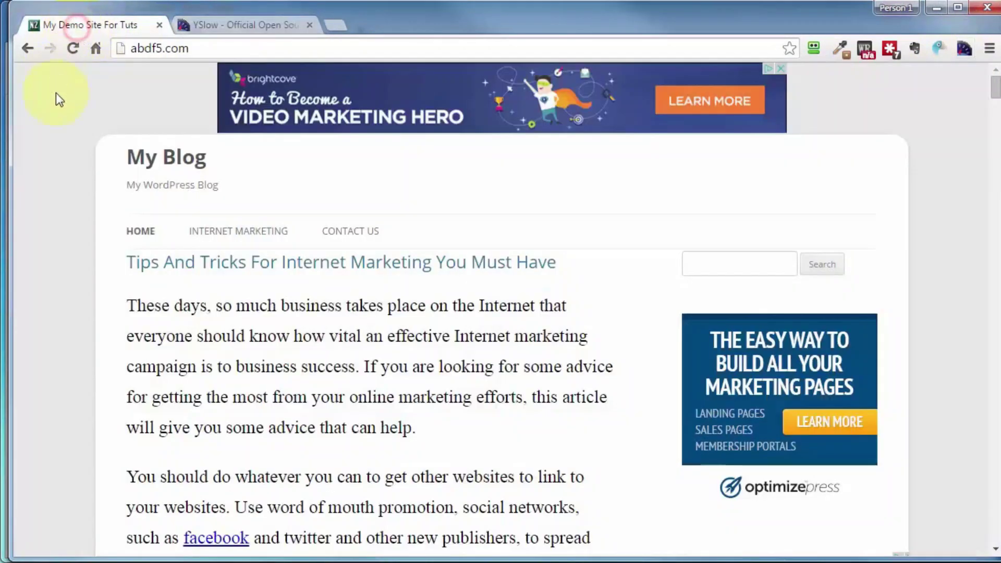
left_click(965, 48)
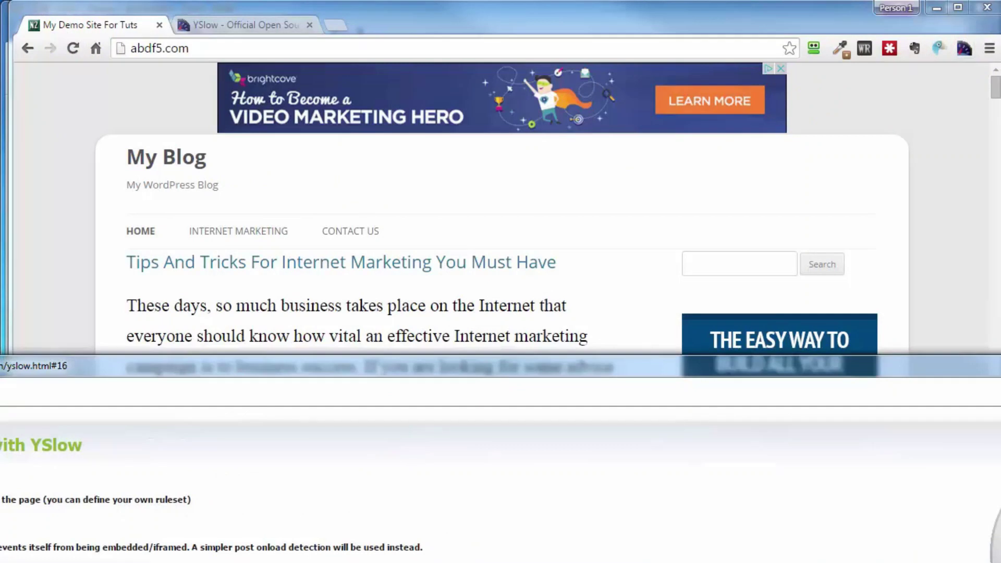
left_click_drag(0, 430, 355, 415)
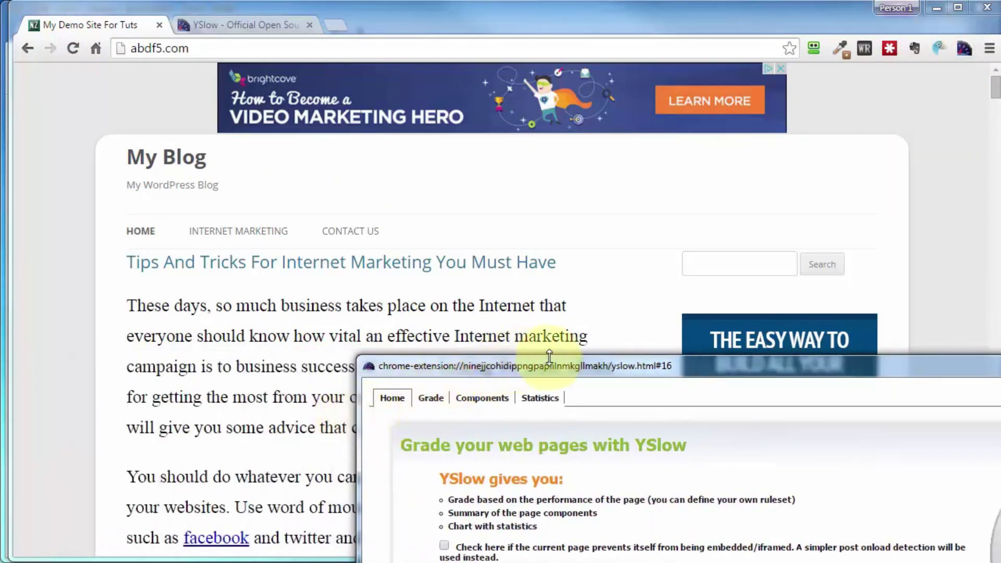
left_click_drag(552, 356, 738, 471)
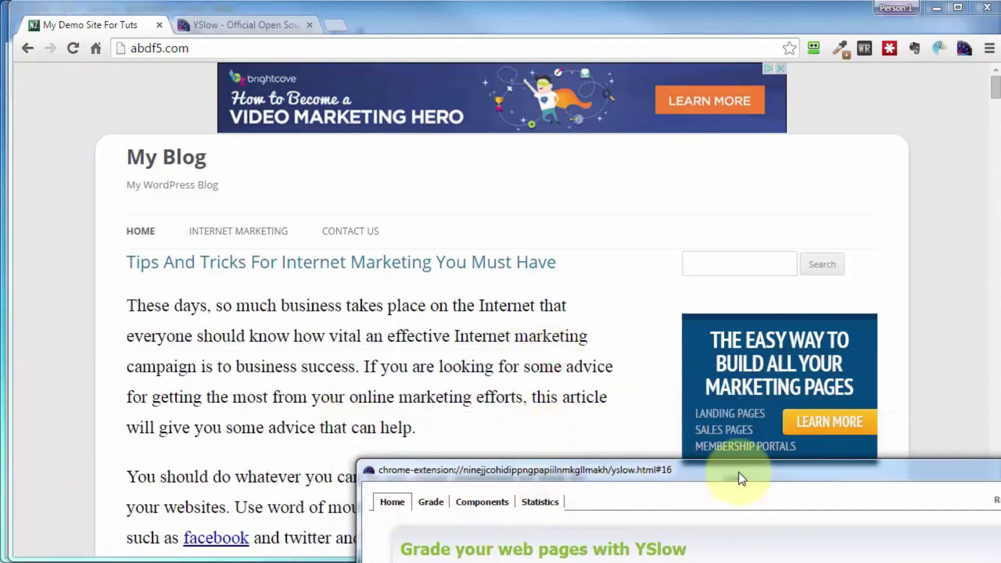
left_click_drag(527, 386, 375, 307)
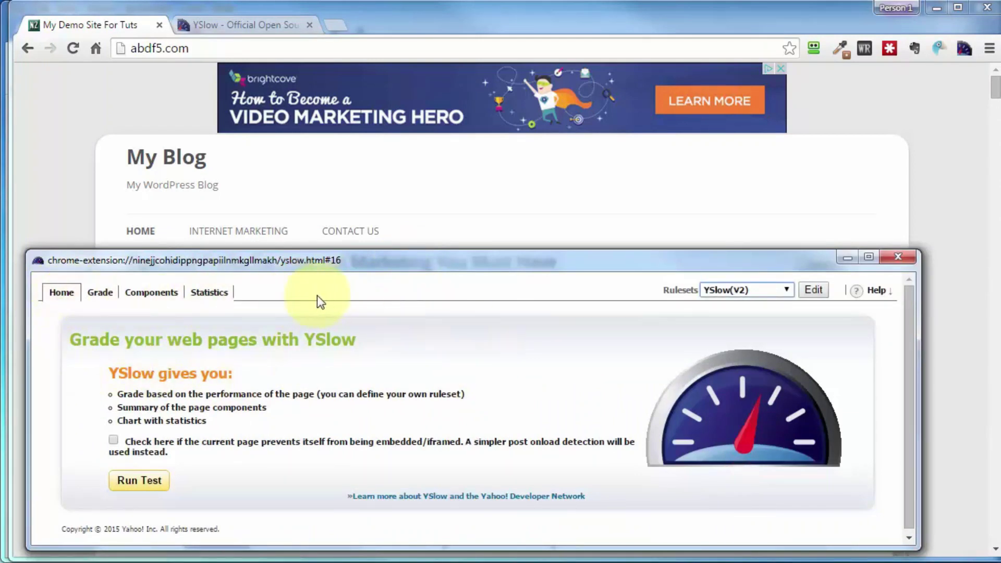
Run the YSlow(V2) test on the demo site and examine the Use a Content Delivery Network (CDN) details.
left_click(140, 482)
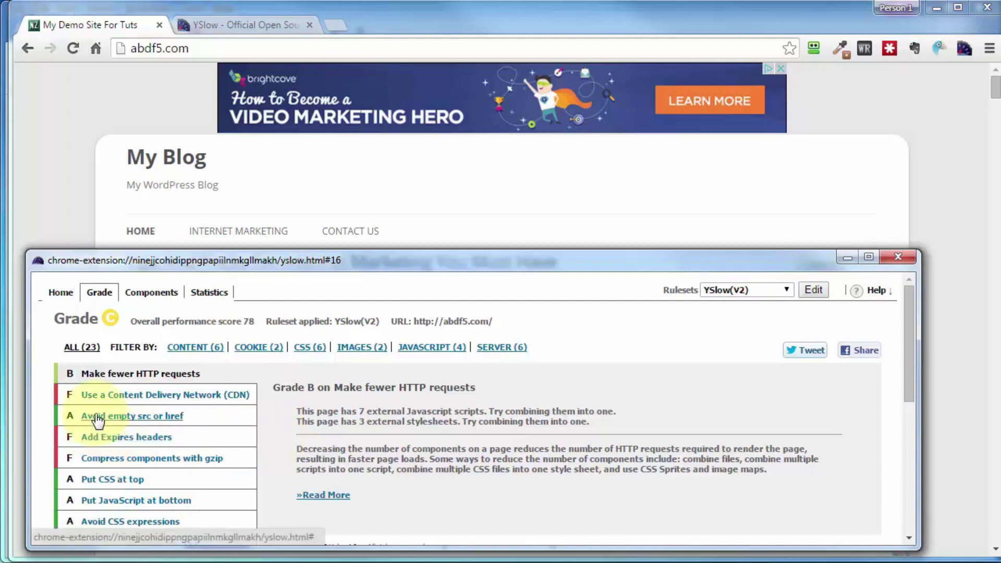
left_click(96, 396)
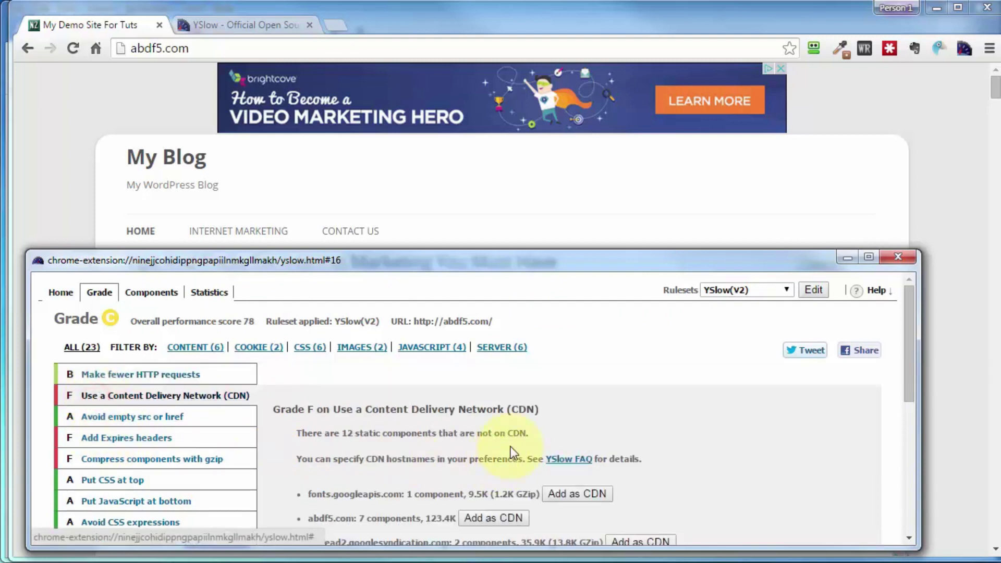
scroll(403, 396, "down", 3)
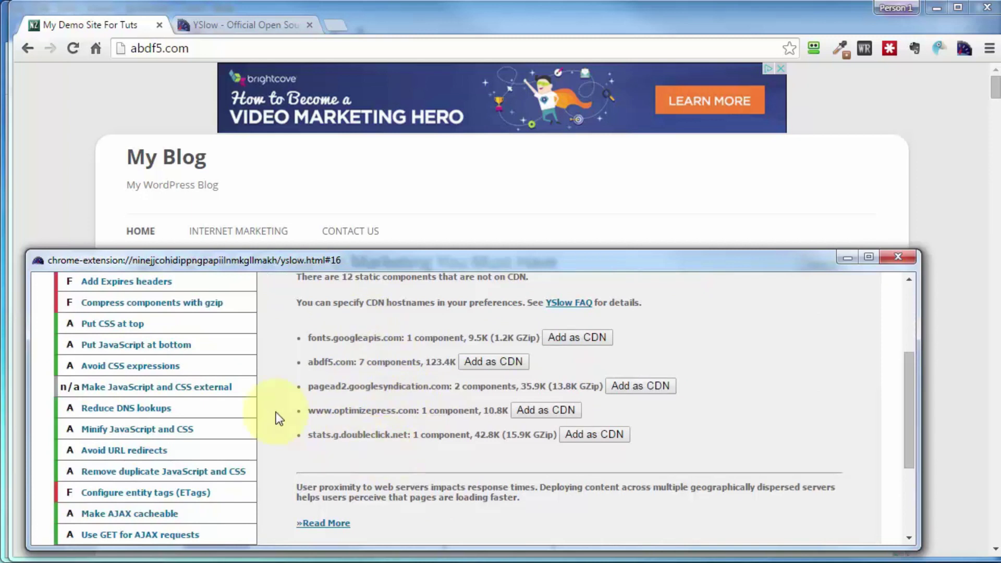
scroll(448, 445, "up", 3)
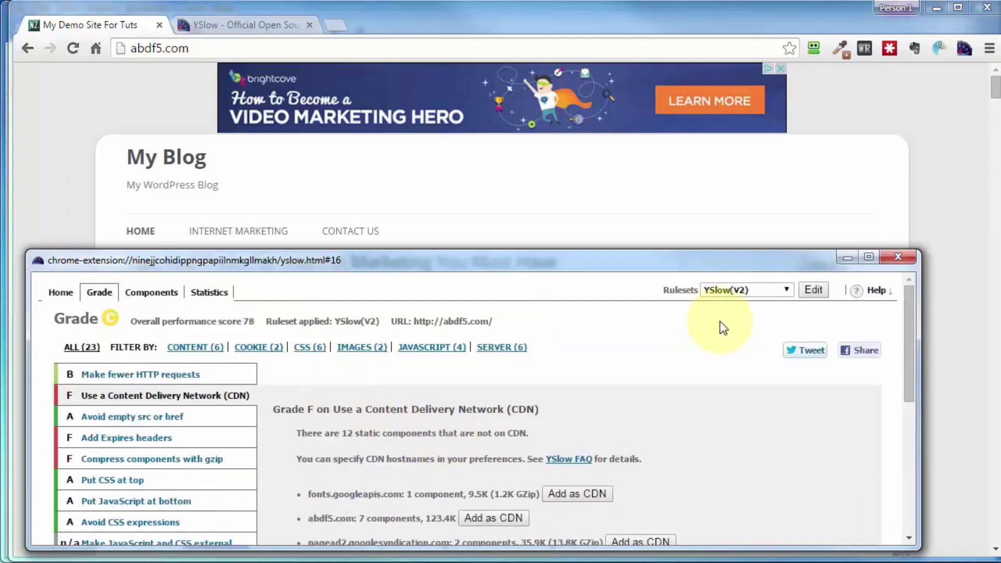
Create a new ruleset with Avoid CSS expressions, Minify JavaScript and CSS, Configure entity tags, Reduce the number of DOM elements, and Use cookie-free domains enabled.
left_click(786, 289)
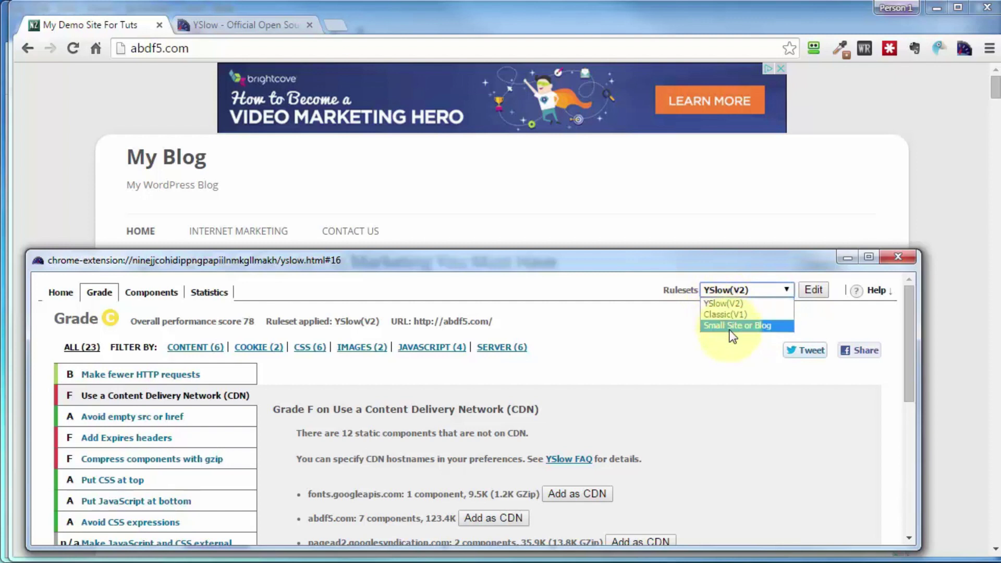
left_click(812, 290)
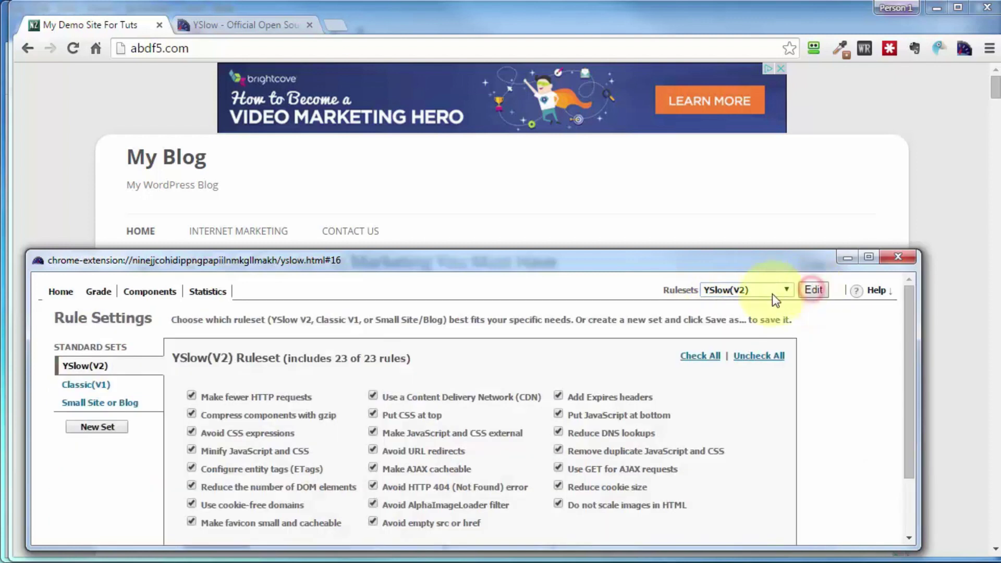
left_click(97, 426)
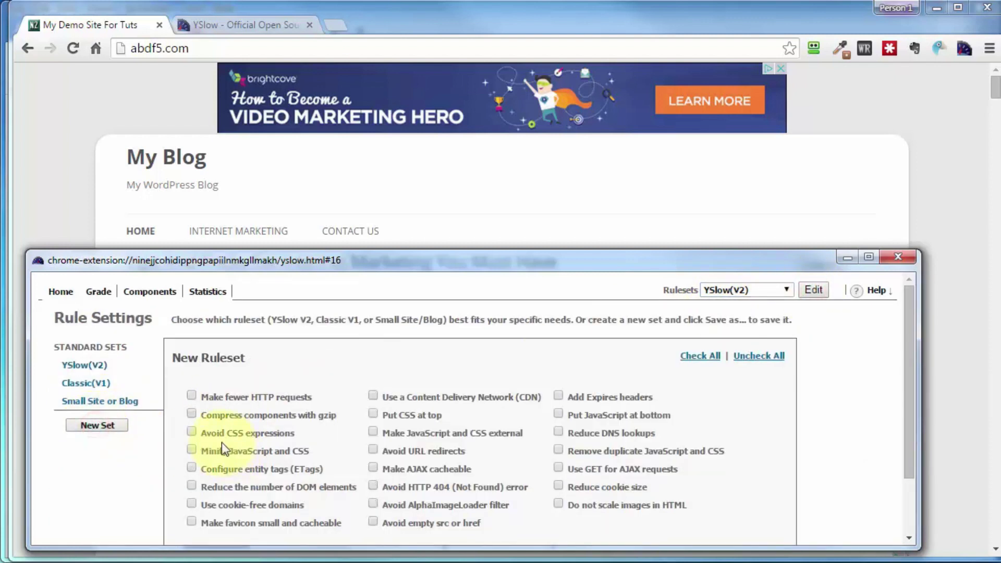
left_click(197, 433)
left_click(191, 469)
left_click(191, 486)
left_click(191, 504)
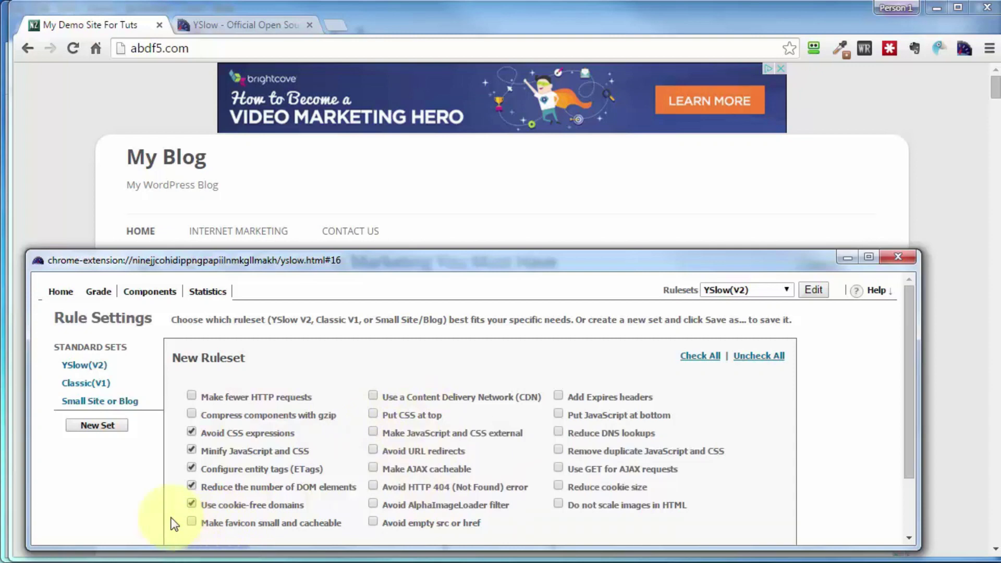
Save the new ruleset under the name site-name.
scroll(295, 458, "down", 2)
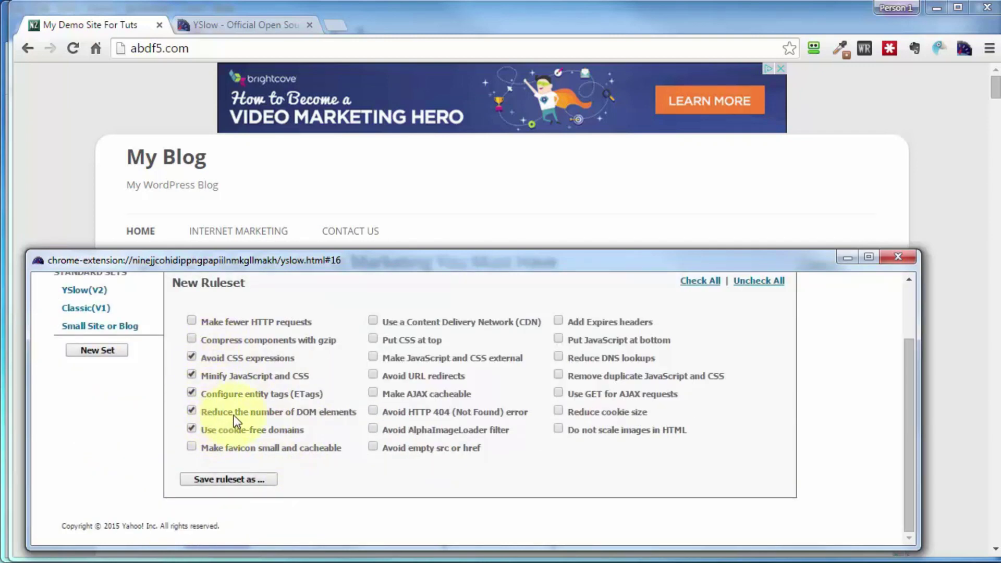
left_click(208, 479)
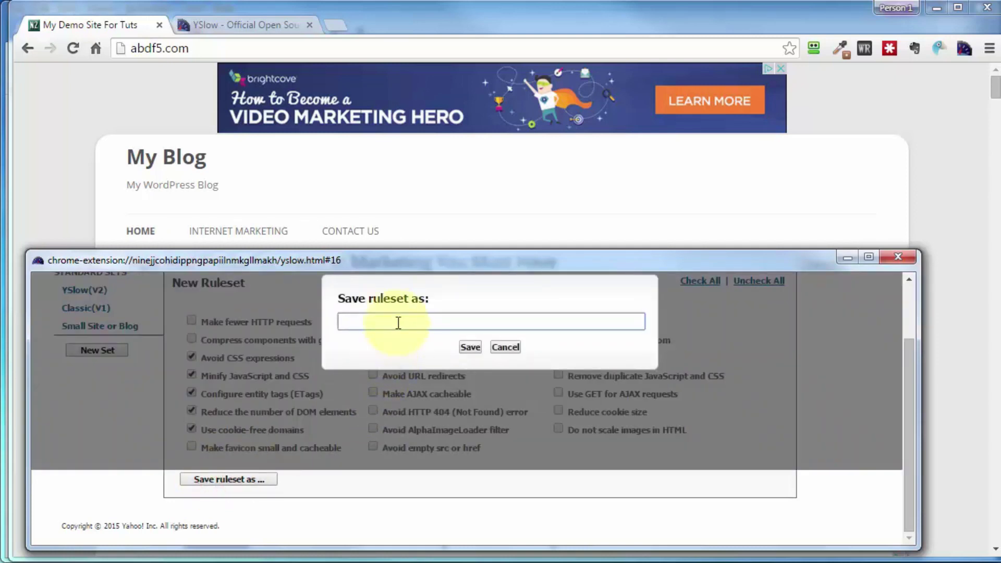
type("site-name")
left_click(469, 347)
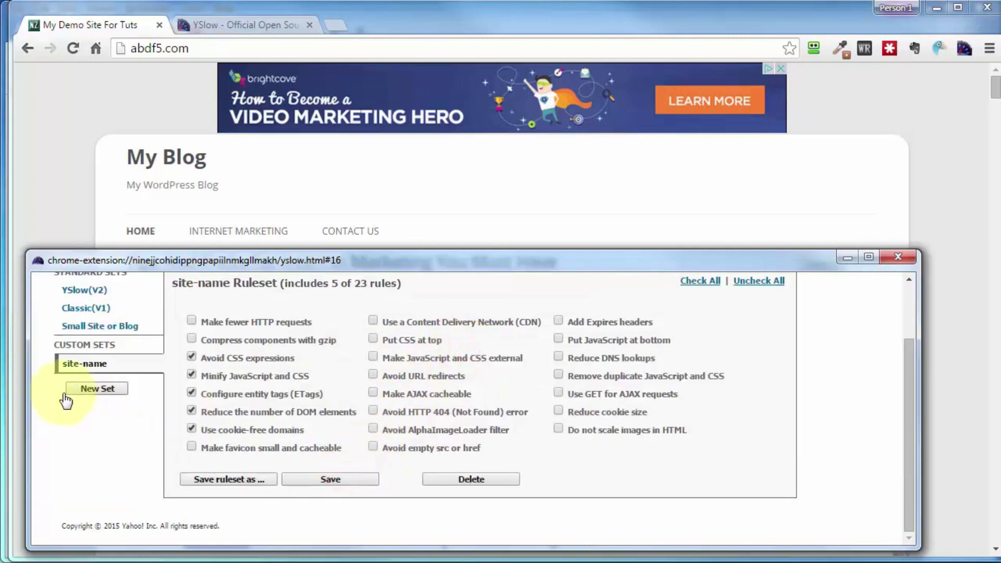
Select the site-name ruleset and run the YSlow test with it on the demo site.
left_click(85, 390)
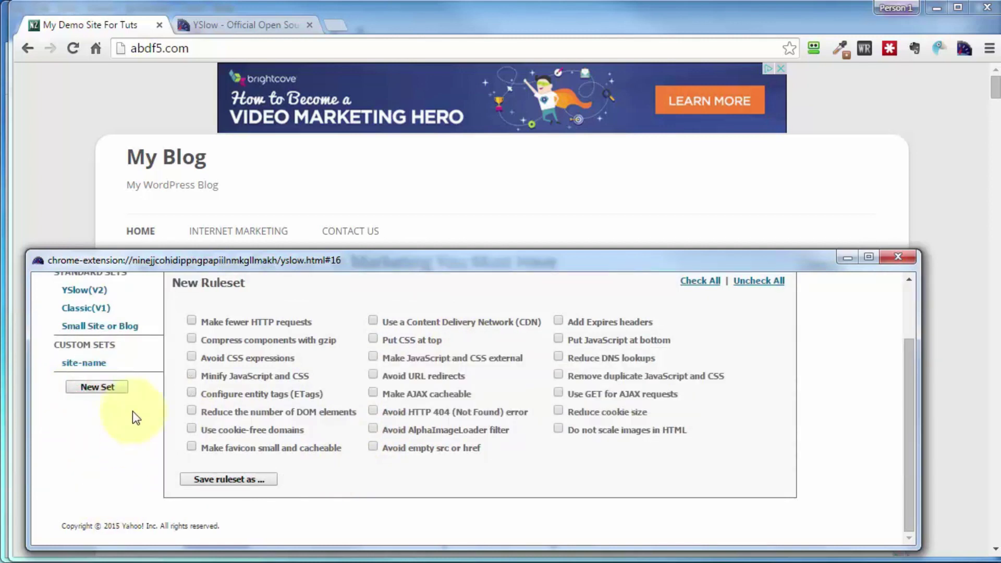
scroll(834, 422, "up", 3)
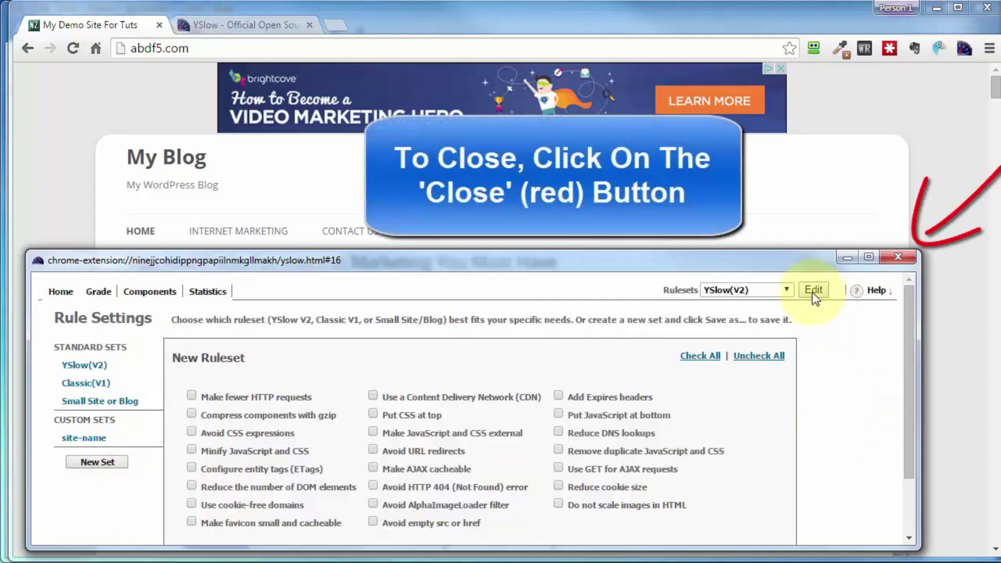
left_click(693, 290)
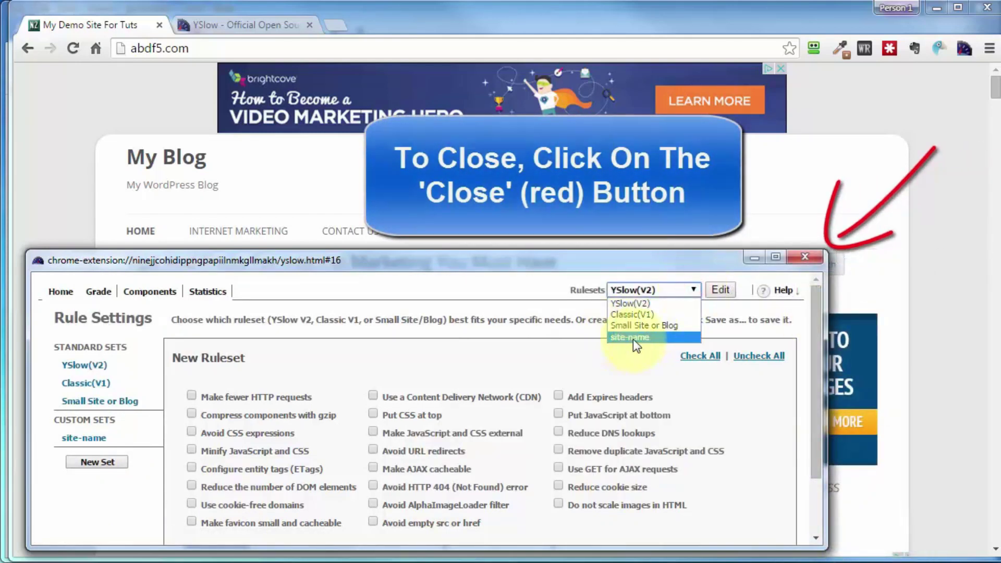
left_click(633, 337)
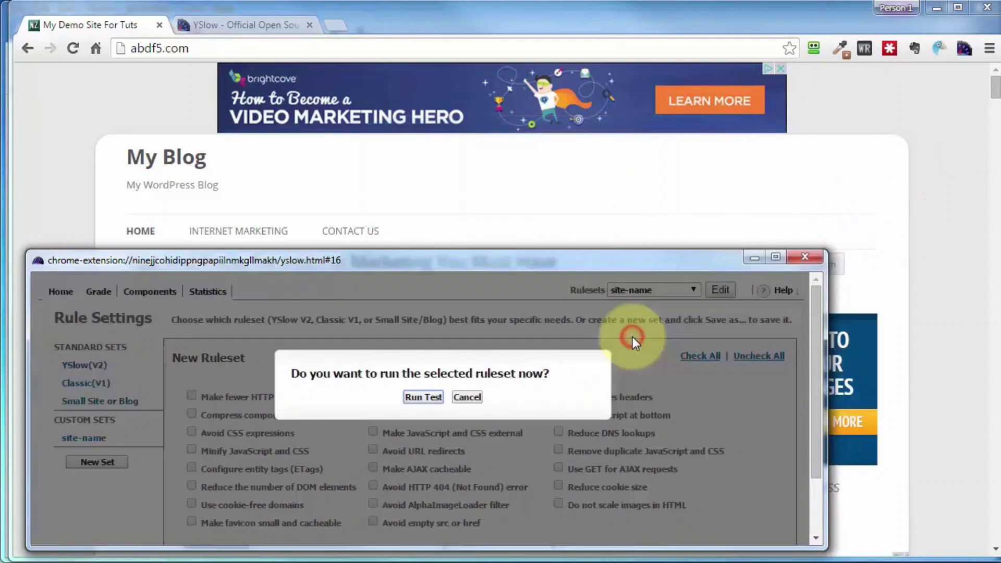
left_click(420, 397)
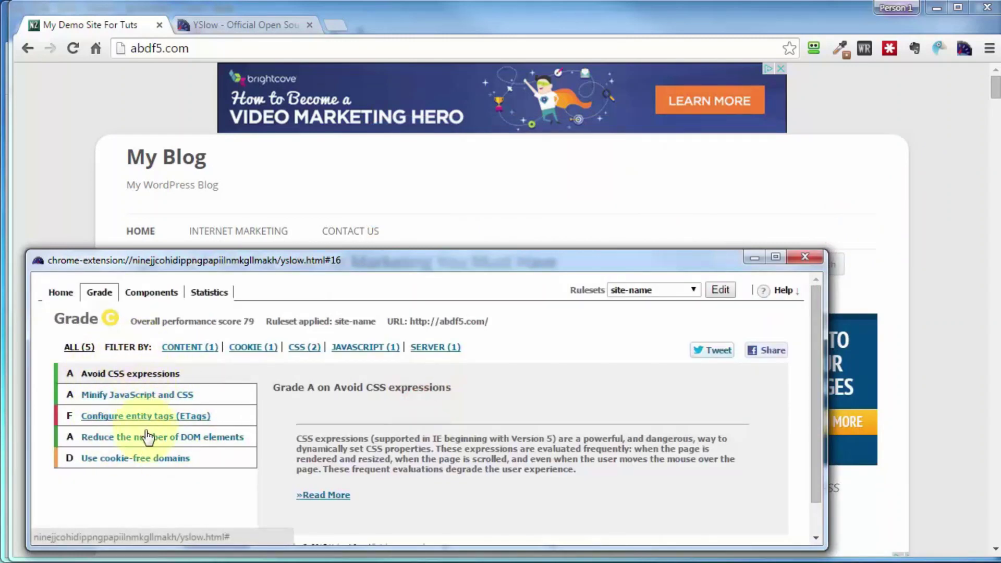
Reopen YSlow on the demo site and view the list of available rulesets.
left_click(806, 257)
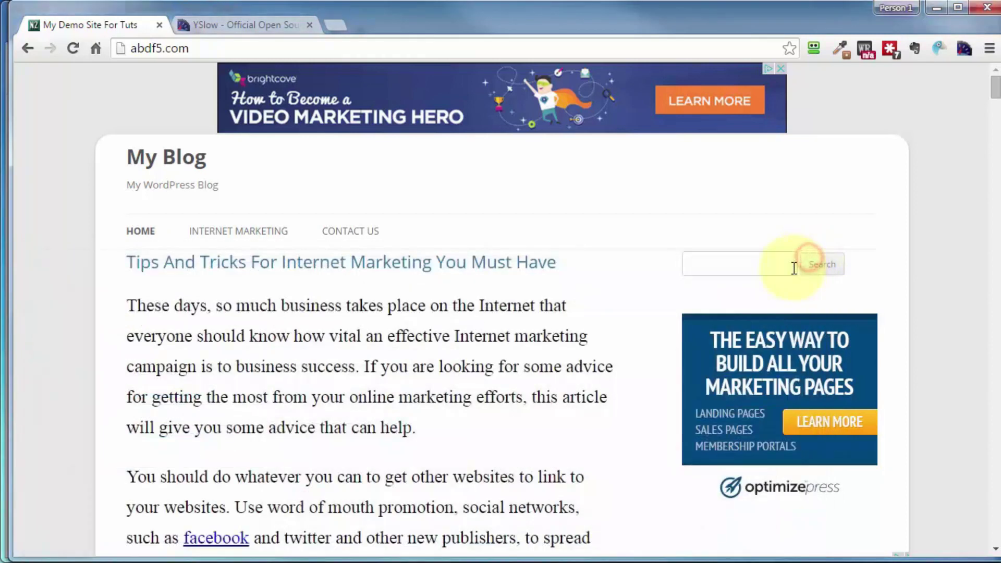
left_click(964, 48)
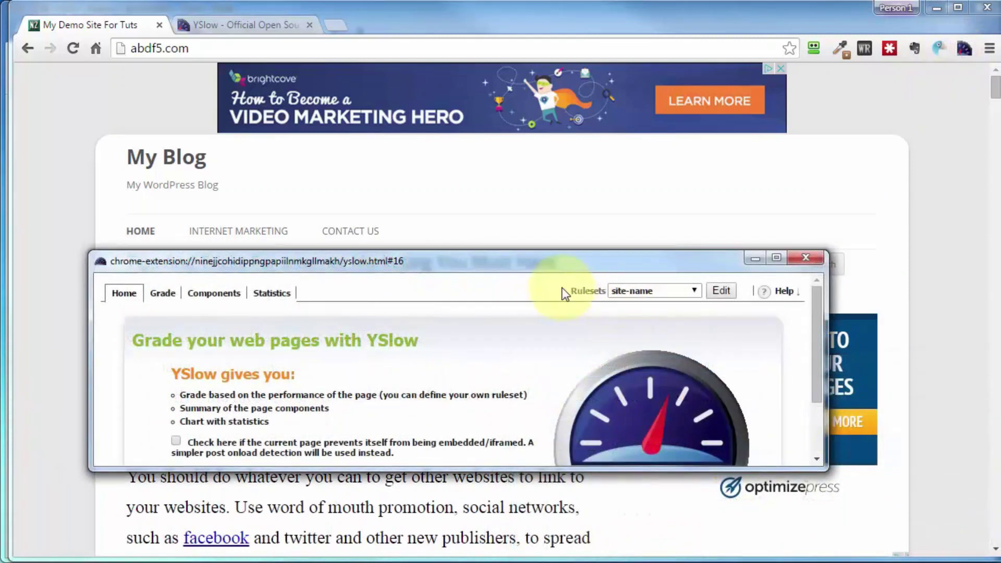
left_click(697, 289)
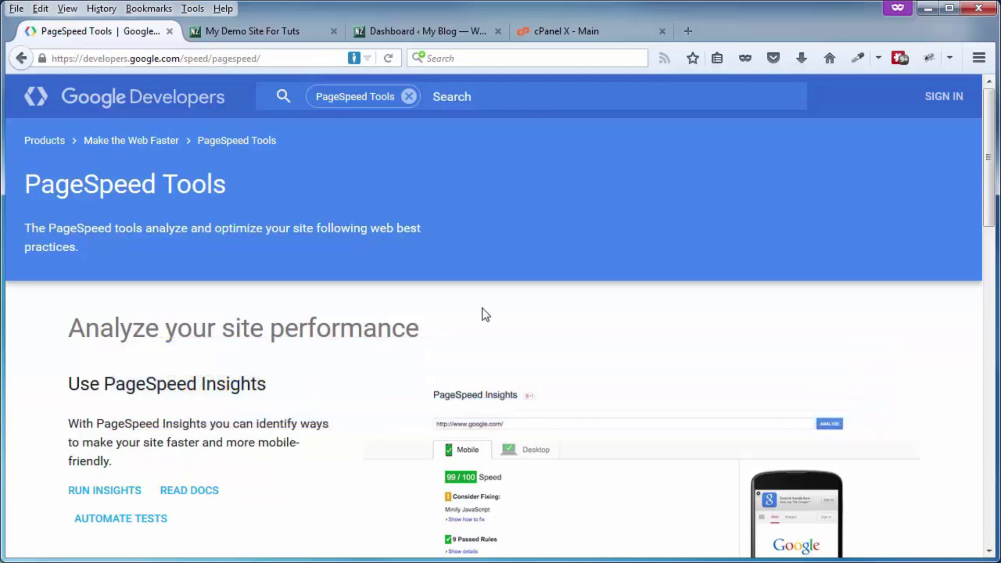
Look through the PageSpeed Tools page, the PageSpeed Insights documentation and the rules listed in its API reference, and return to PageSpeed Tools.
scroll(481, 309, "down", 8)
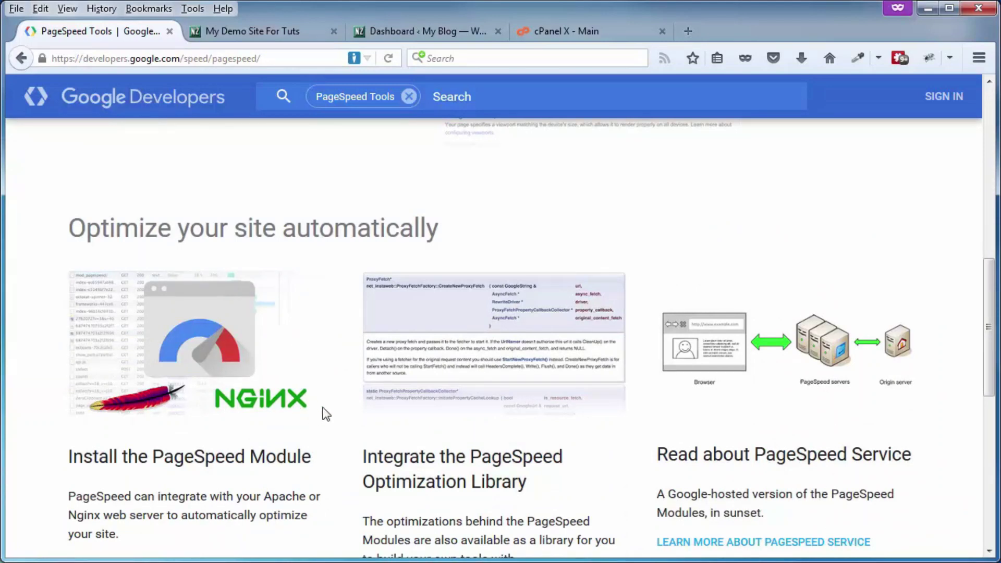
scroll(325, 414, "up", 8)
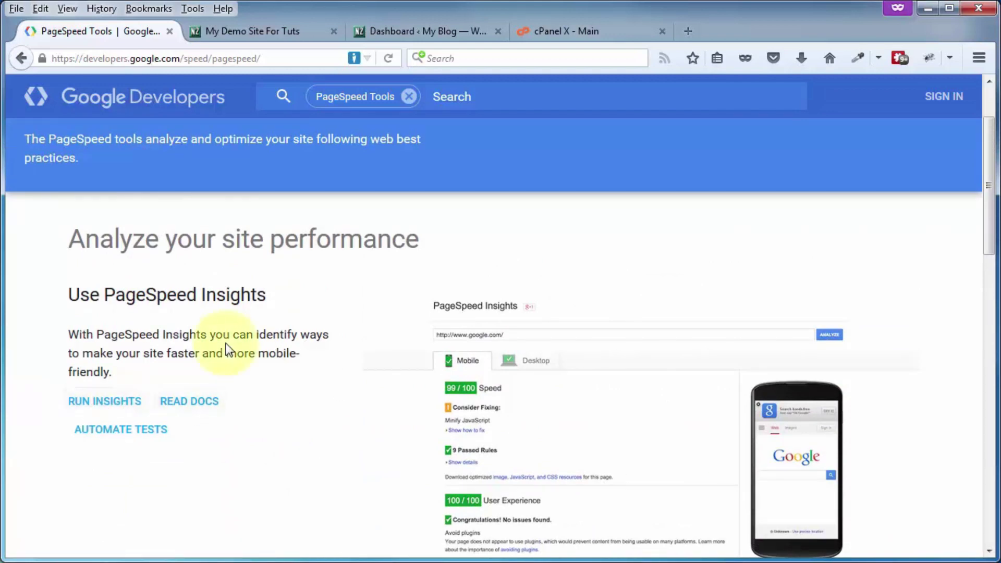
left_click(186, 412)
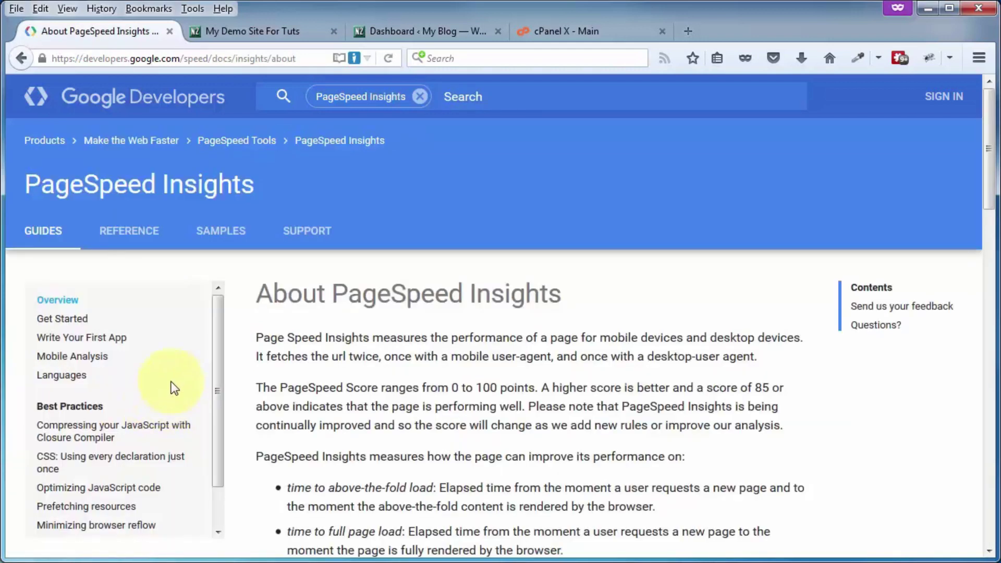
left_click(131, 231)
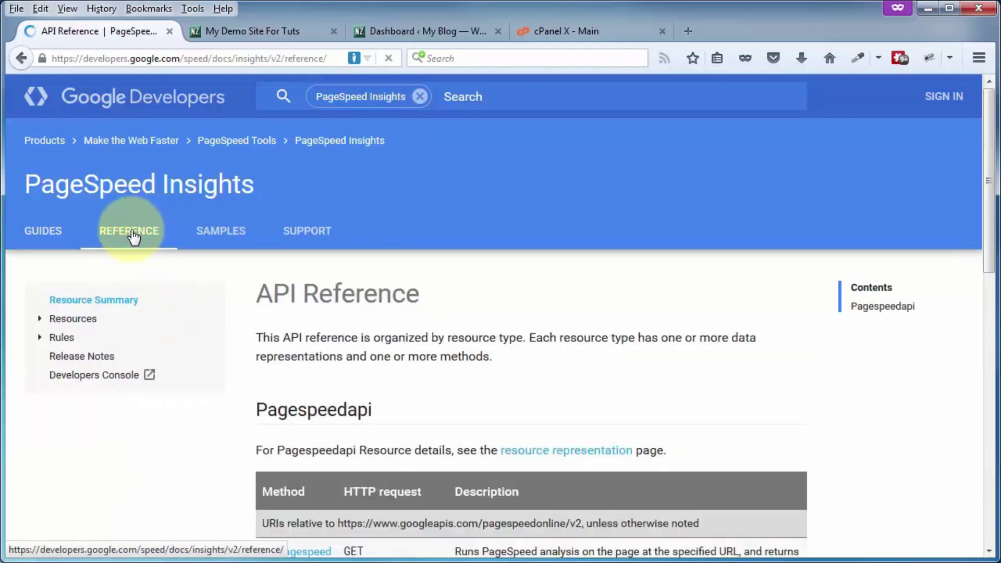
left_click(61, 337)
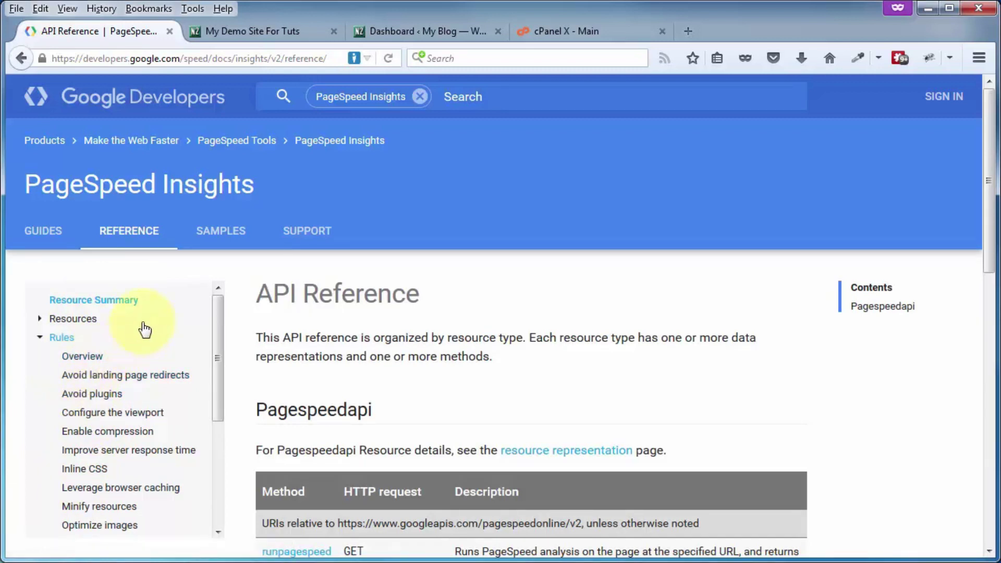
left_click(20, 59)
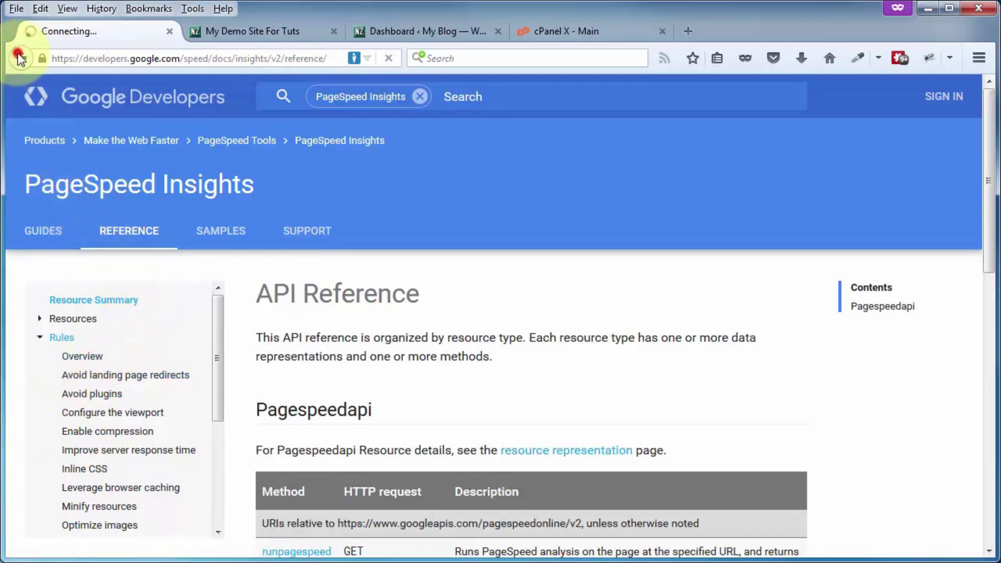
left_click(18, 58)
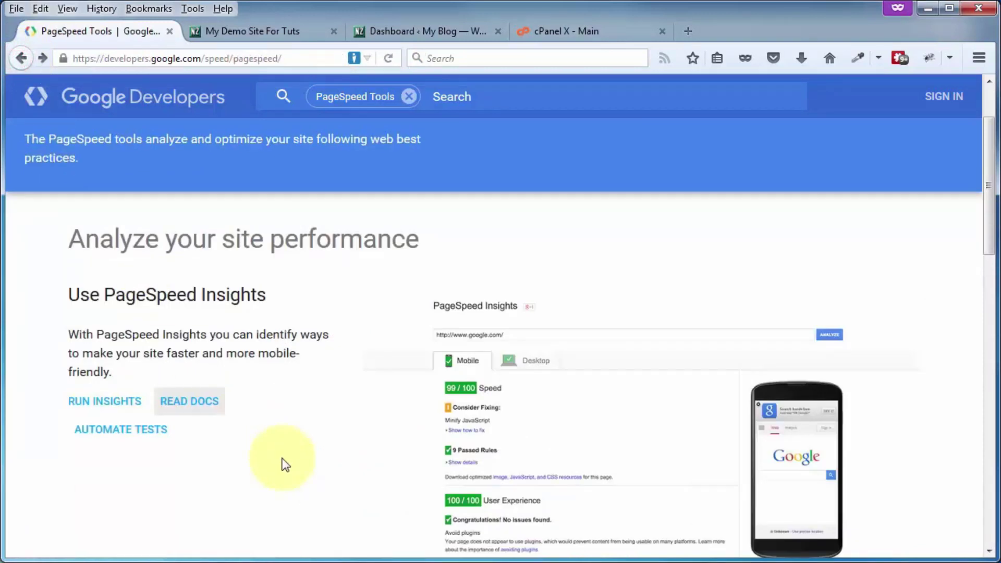
Open the PageSpeed Insights analyzer and review the WordPress dashboard summary and the demo site's home page.
left_click(83, 402)
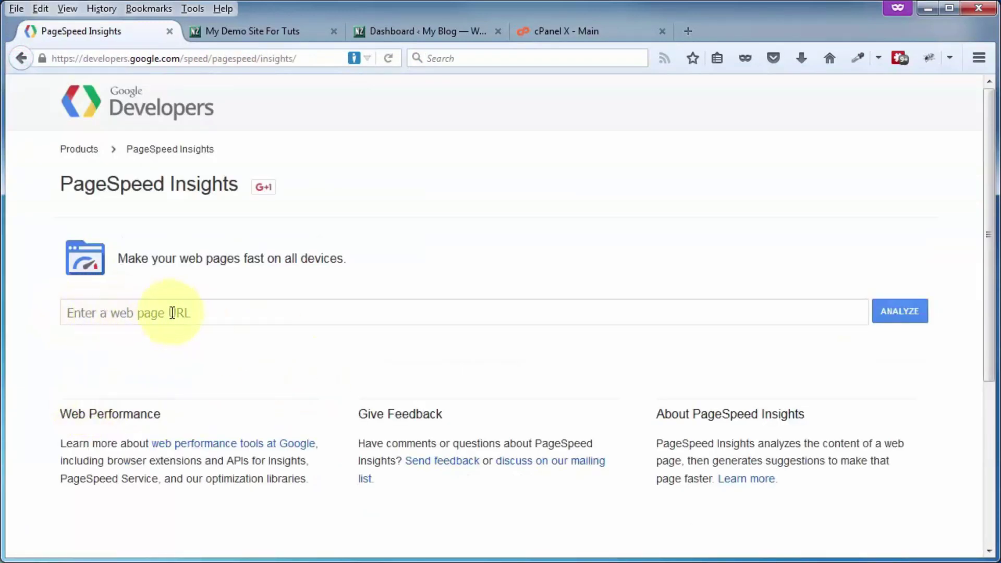
left_click(246, 32)
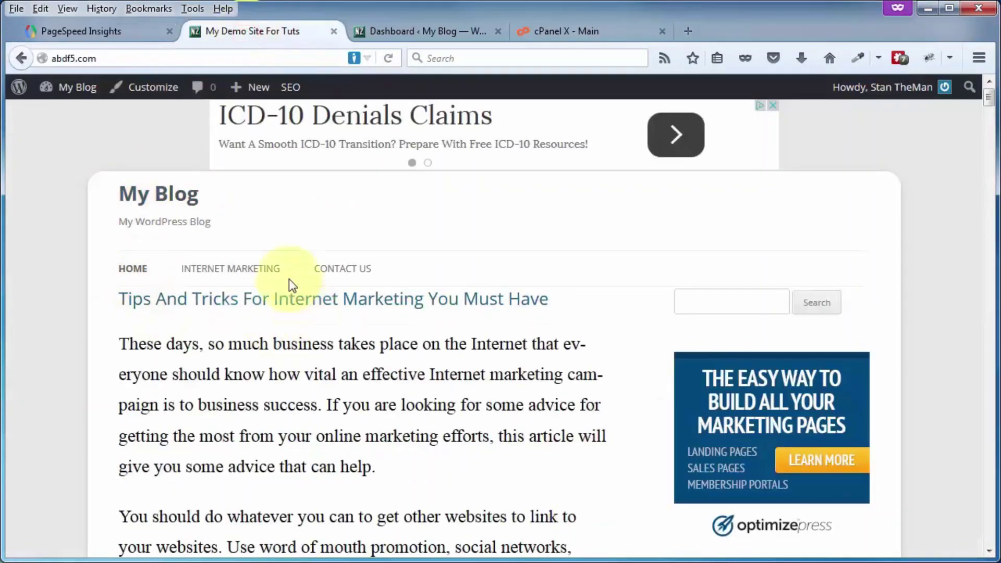
left_click(374, 30)
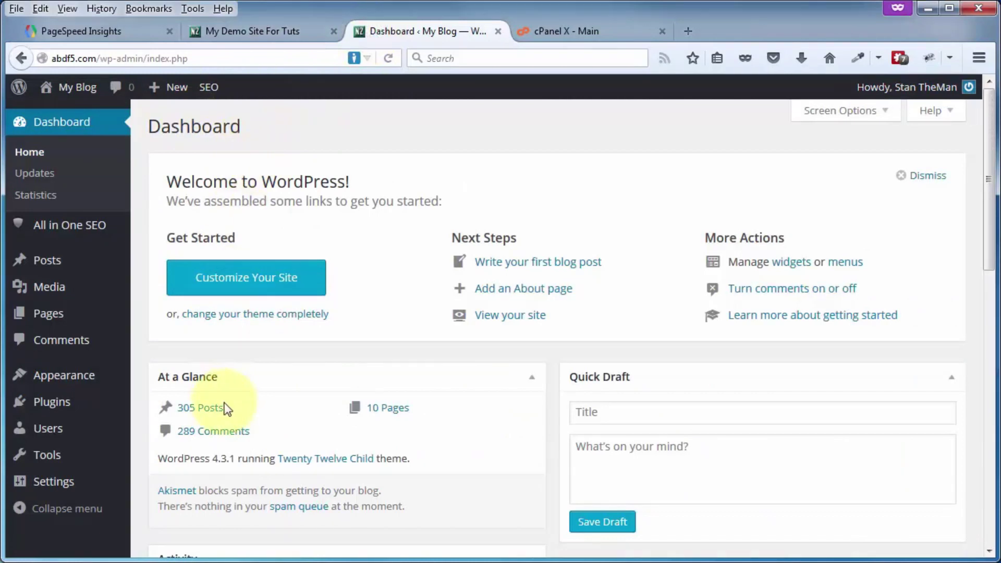
scroll(225, 408, "down", 3)
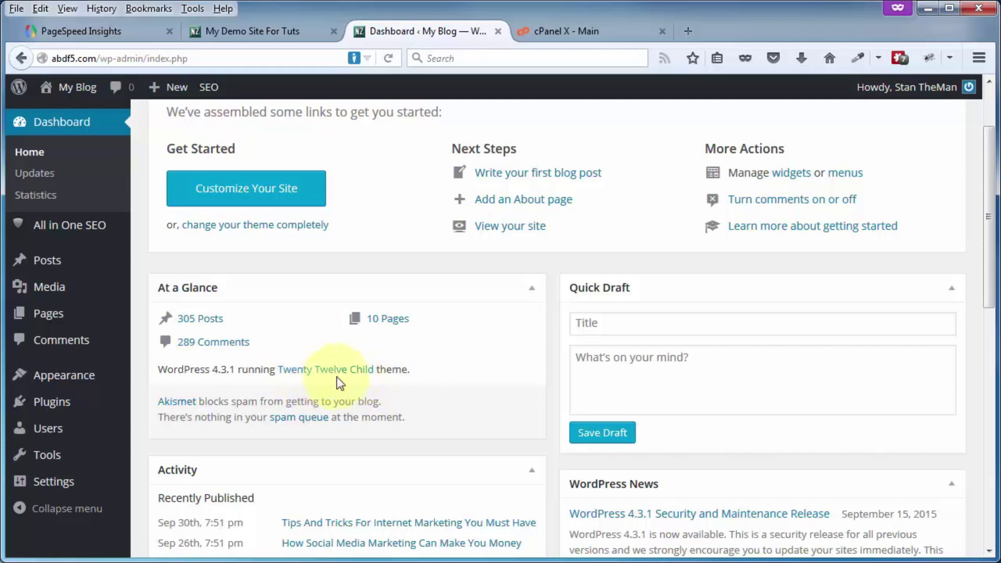
left_click(252, 32)
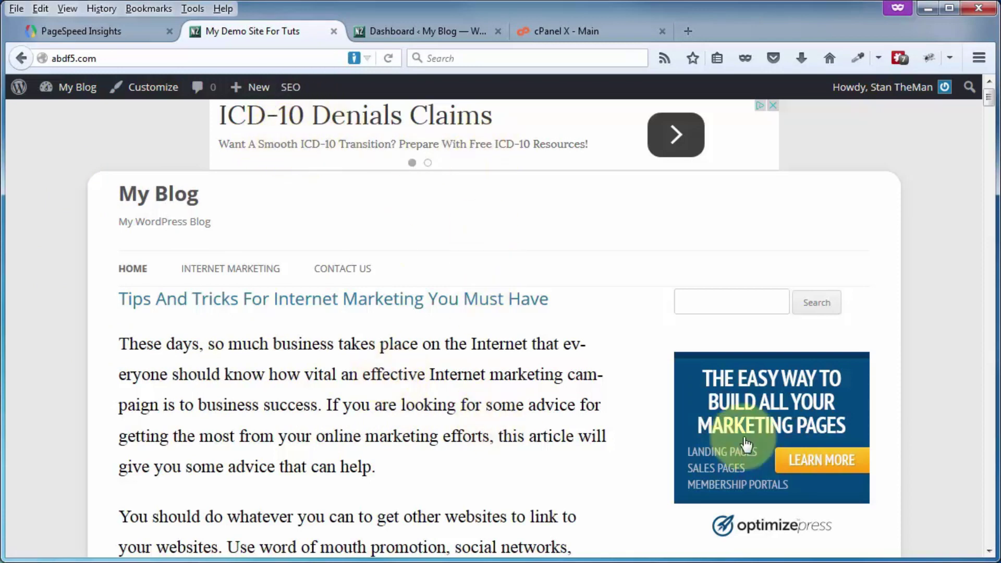
scroll(797, 410, "down", 5)
scroll(798, 407, "up", 3)
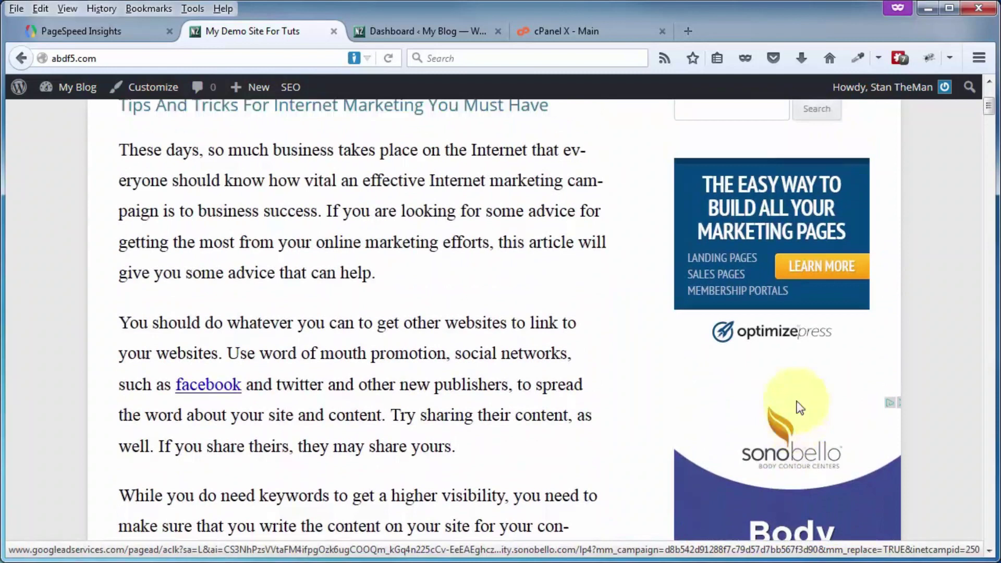
scroll(440, 357, "up", 3)
left_click(77, 57)
right_click(77, 58)
left_click(126, 108)
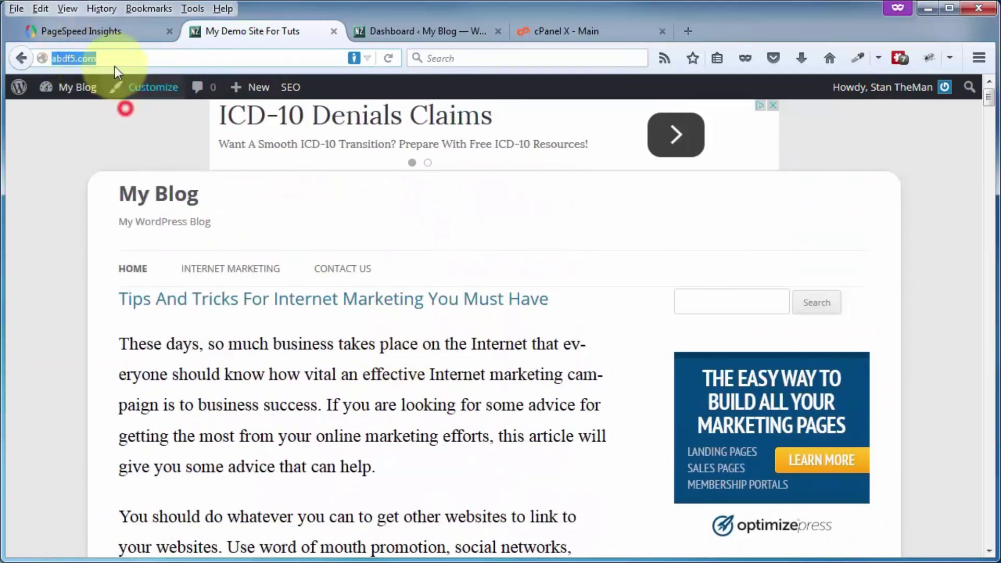
left_click(109, 37)
left_click(110, 312)
right_click(111, 312)
left_click(151, 382)
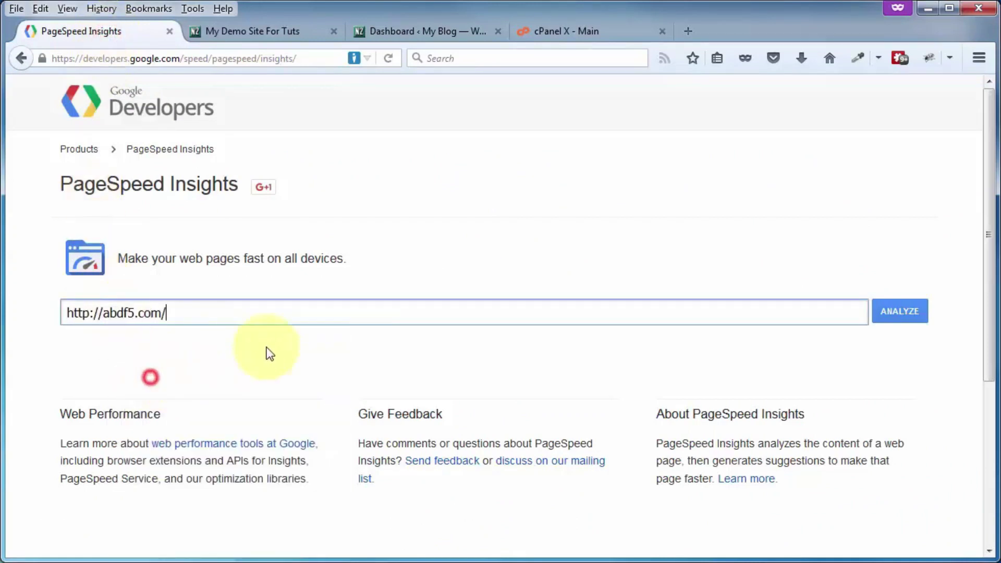
left_click(886, 313)
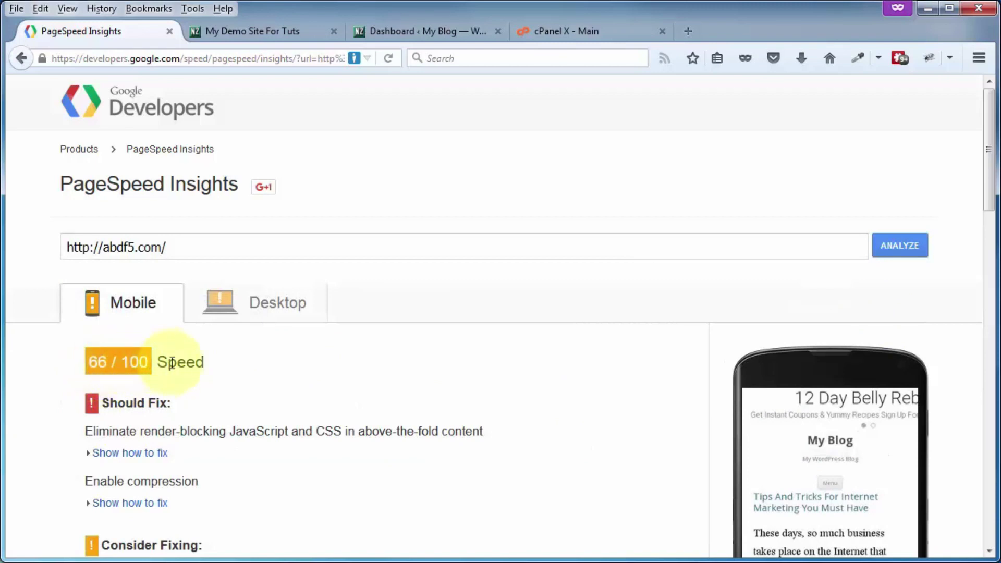
Compare the desktop and mobile scores and examine the suggested fixes for mobile.
left_click(270, 303)
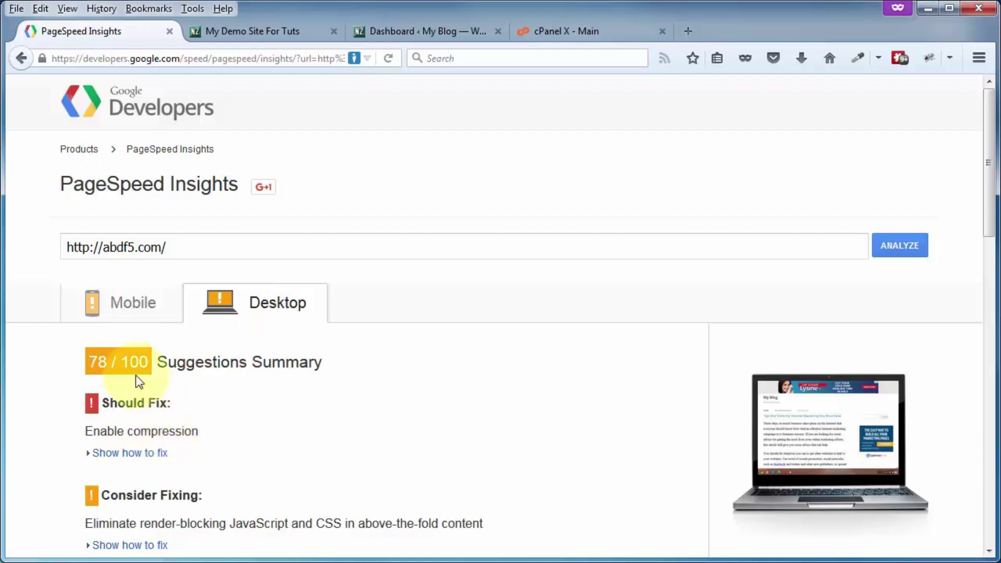
left_click(100, 296)
scroll(138, 416, "down", 2)
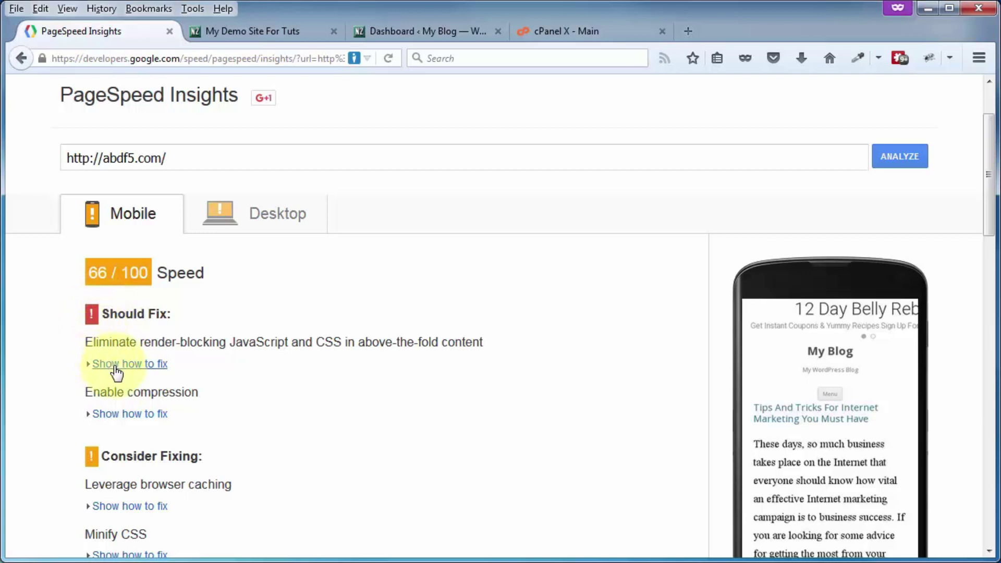
Enable Compress All Content in cPanel's Optimize Website settings and update the settings.
left_click(566, 36)
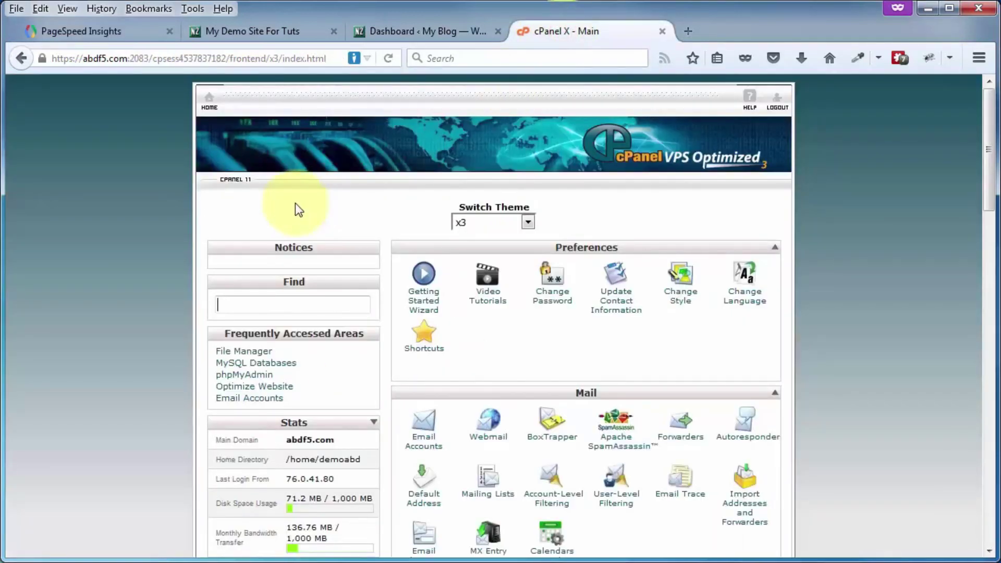
scroll(295, 207, "down", 20)
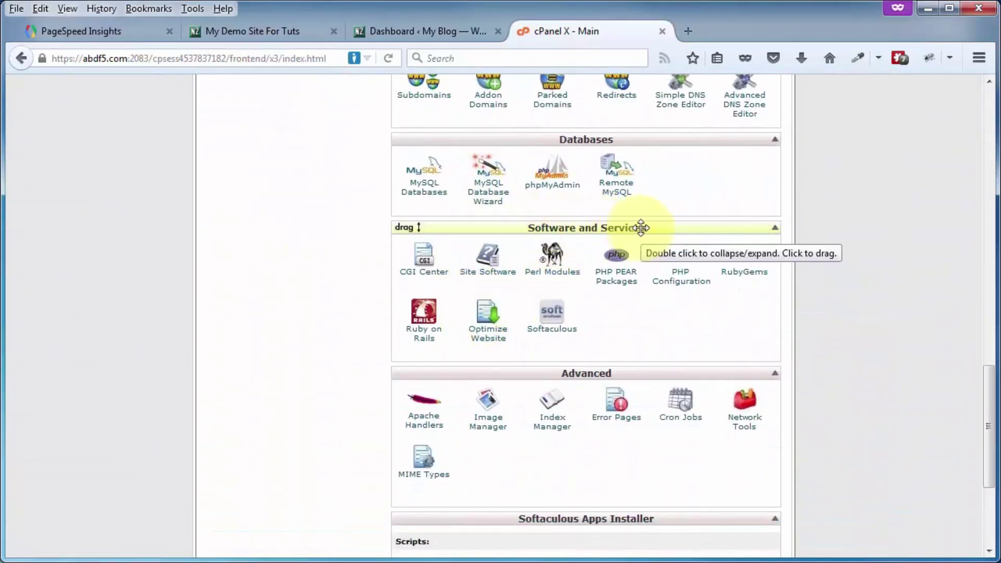
left_click(488, 339)
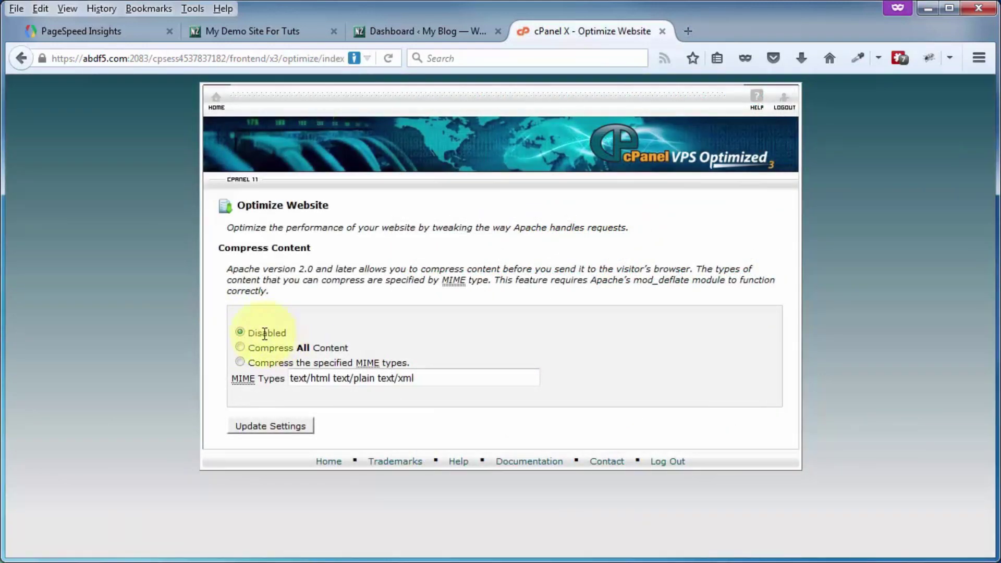
left_click(242, 348)
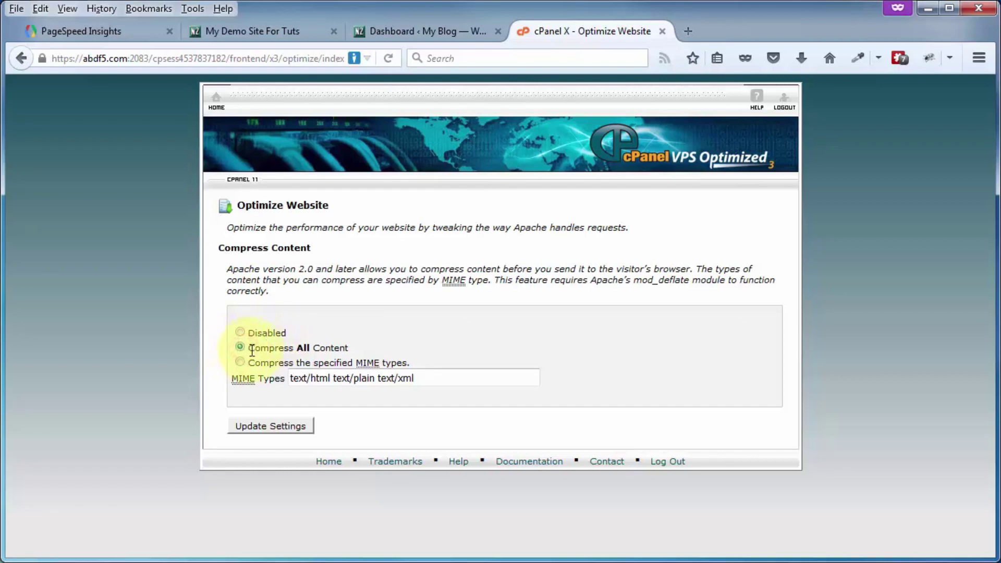
left_click(269, 429)
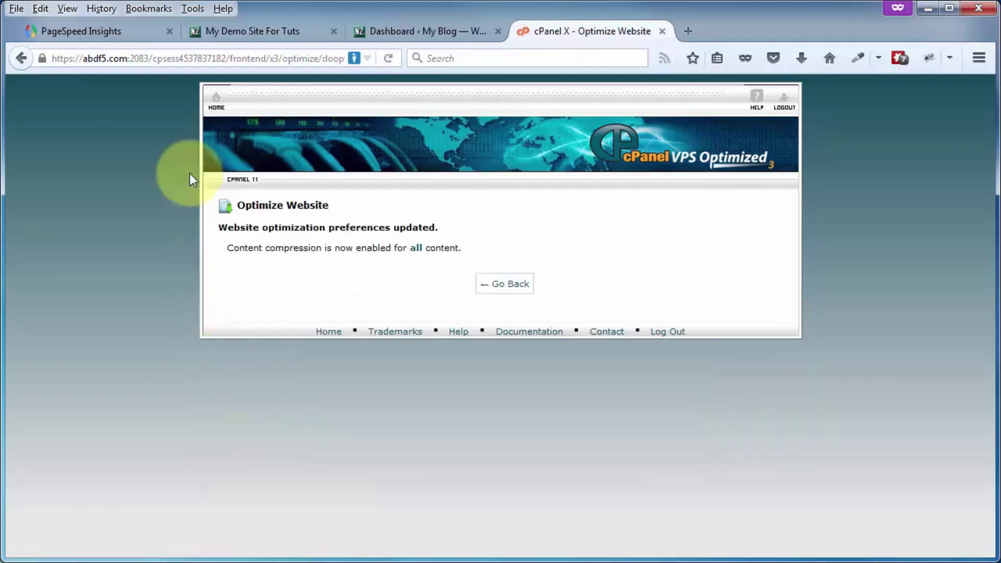
left_click(100, 30)
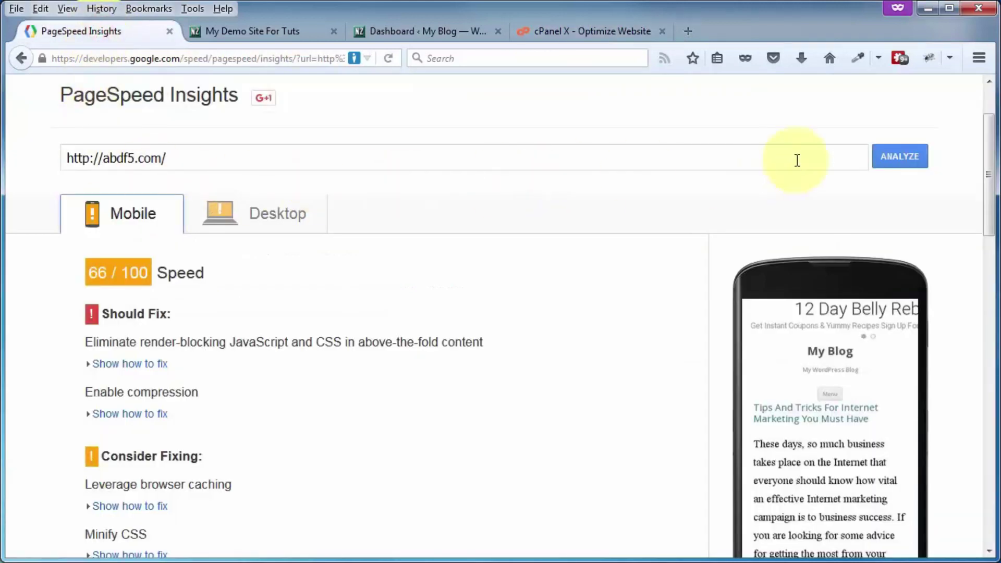
left_click(894, 157)
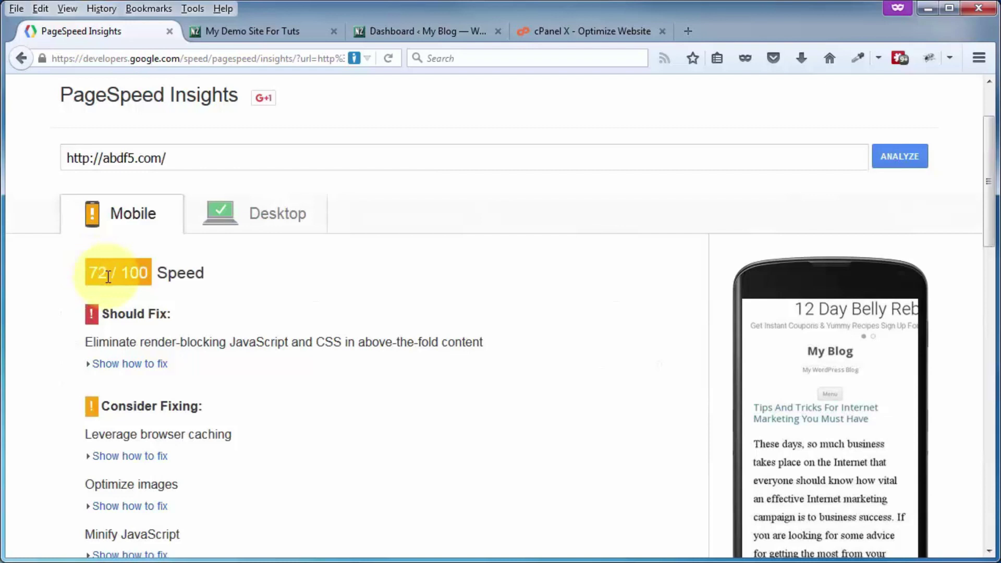
left_click(268, 218)
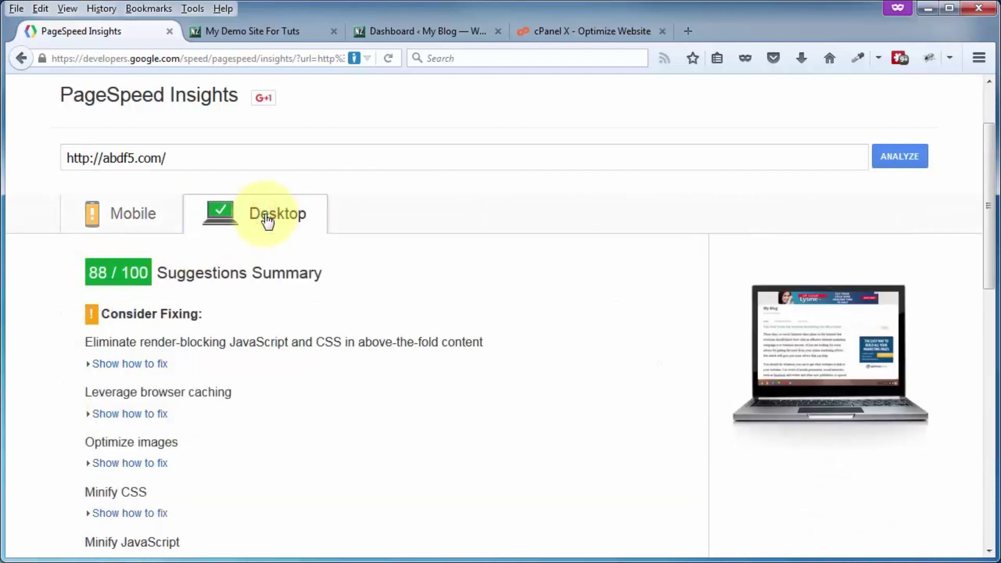
left_click(113, 215)
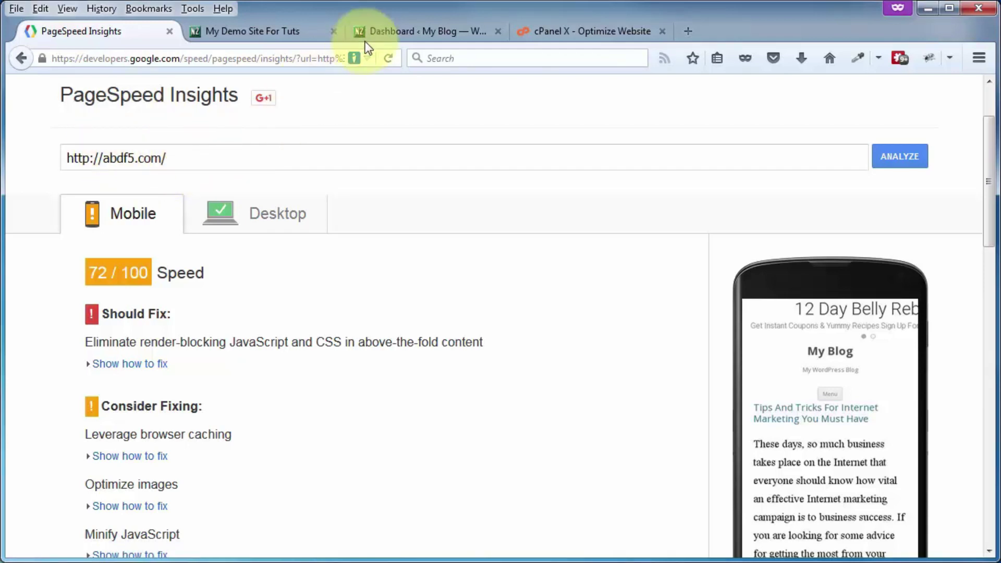
Search the WordPress plugins for google pagespeed, and install and activate Google Pagespeed Insights for Wordpress.
left_click(425, 36)
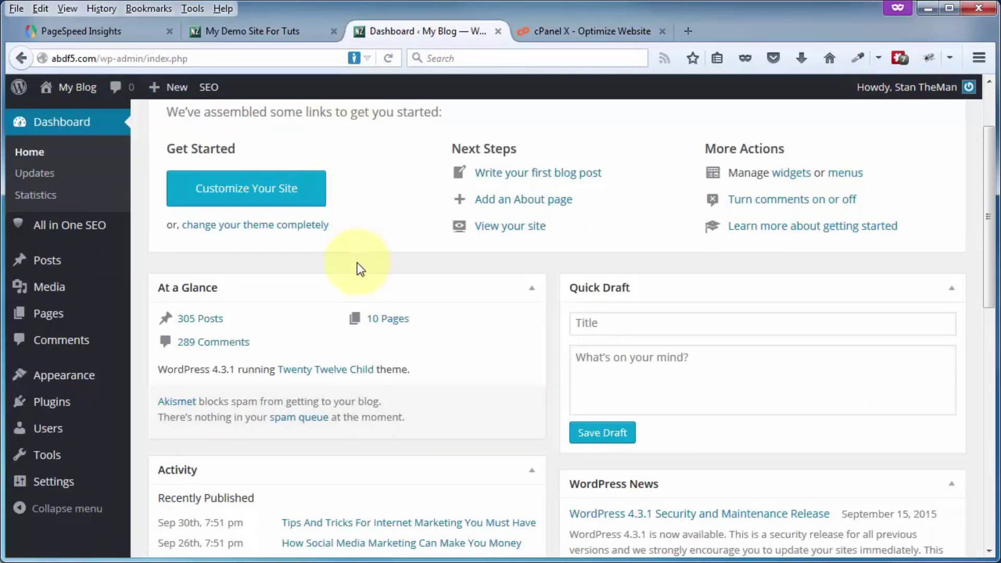
mouse_move(45, 409)
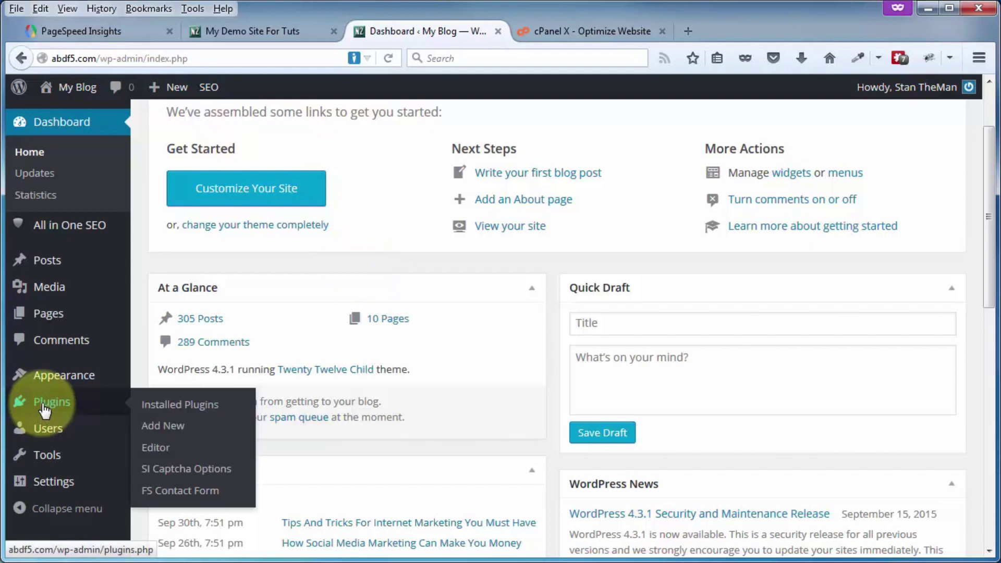
left_click(174, 426)
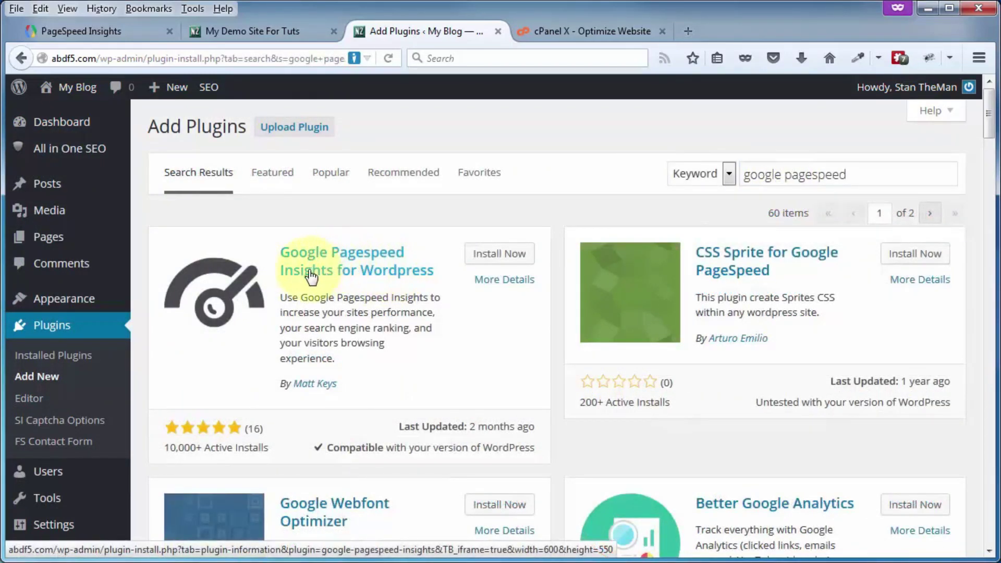
left_click(493, 254)
left_click(174, 266)
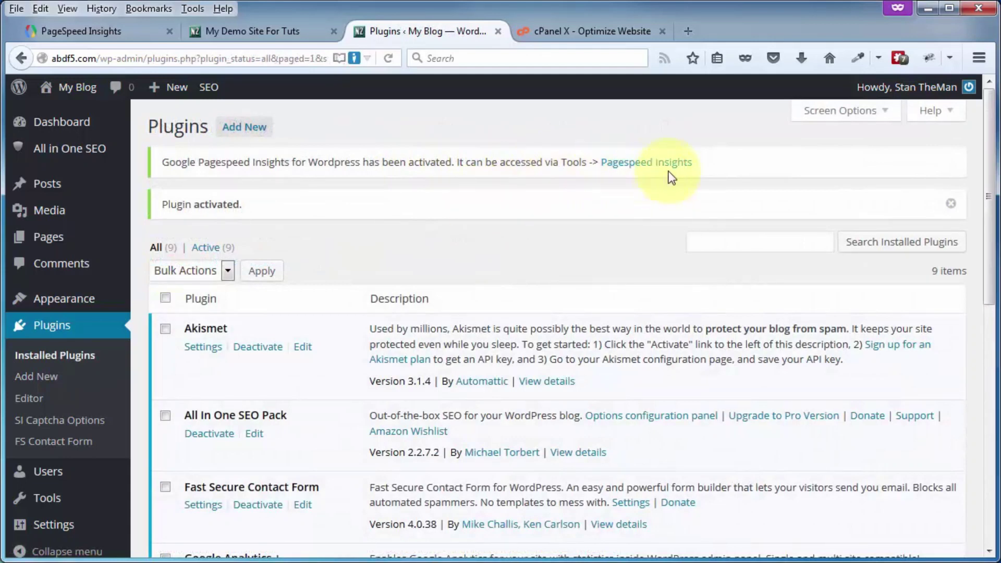
Open the Google Pagespeed Insights plugin's options, examine the Google API Key requirement, and compare with the PageSpeed Insights mobile report.
mouse_move(46, 505)
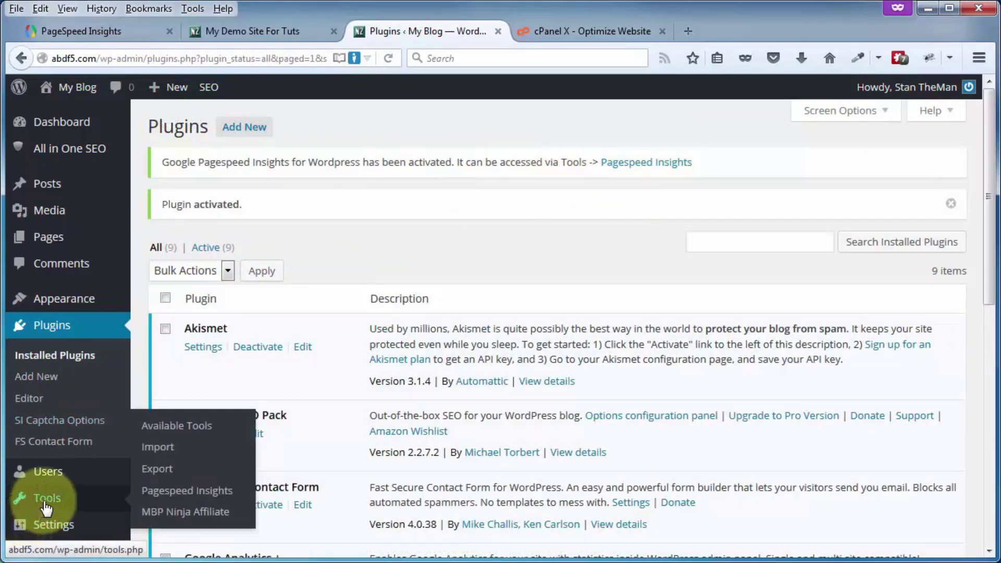
left_click(195, 490)
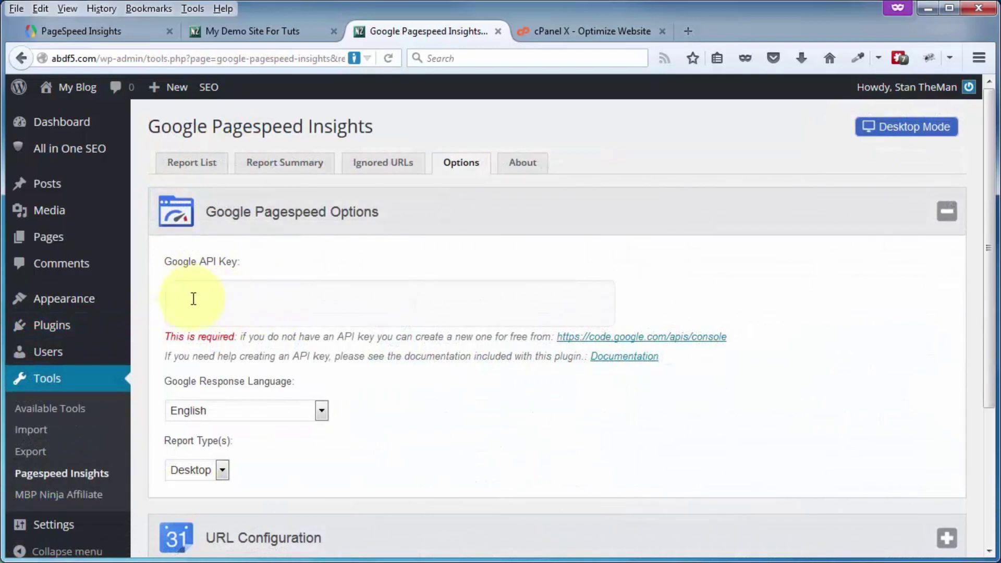
left_click(230, 297)
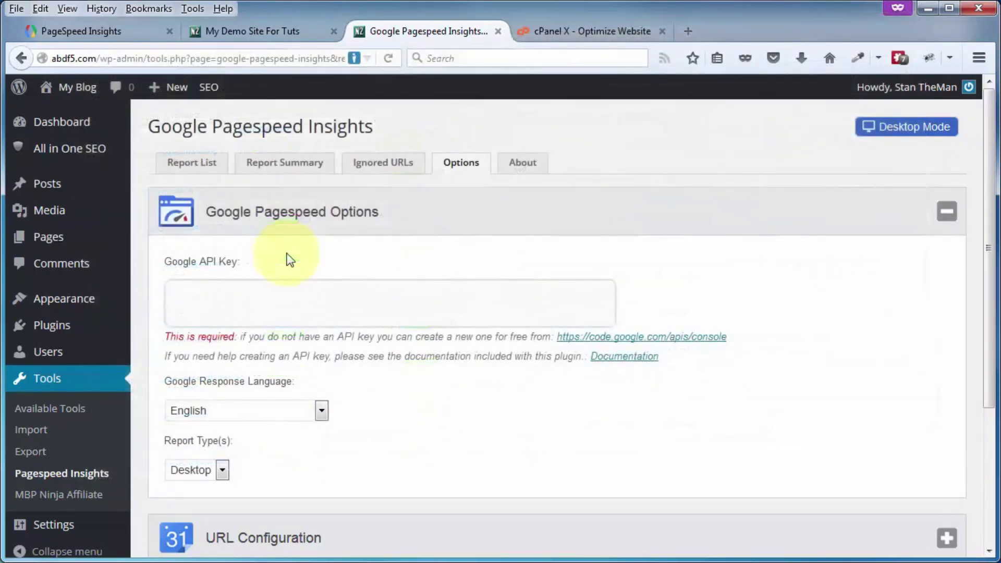
left_click(82, 31)
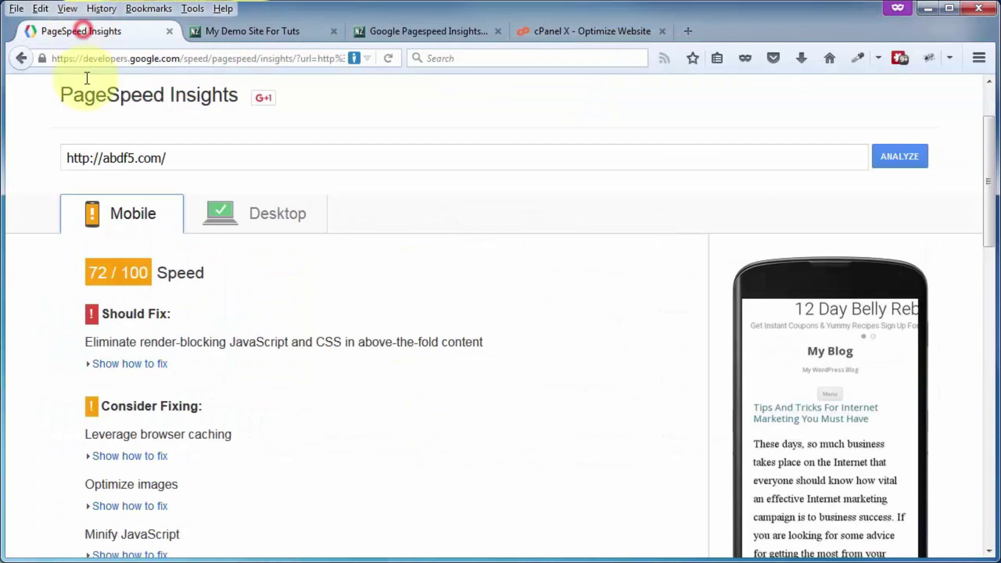
left_click(412, 31)
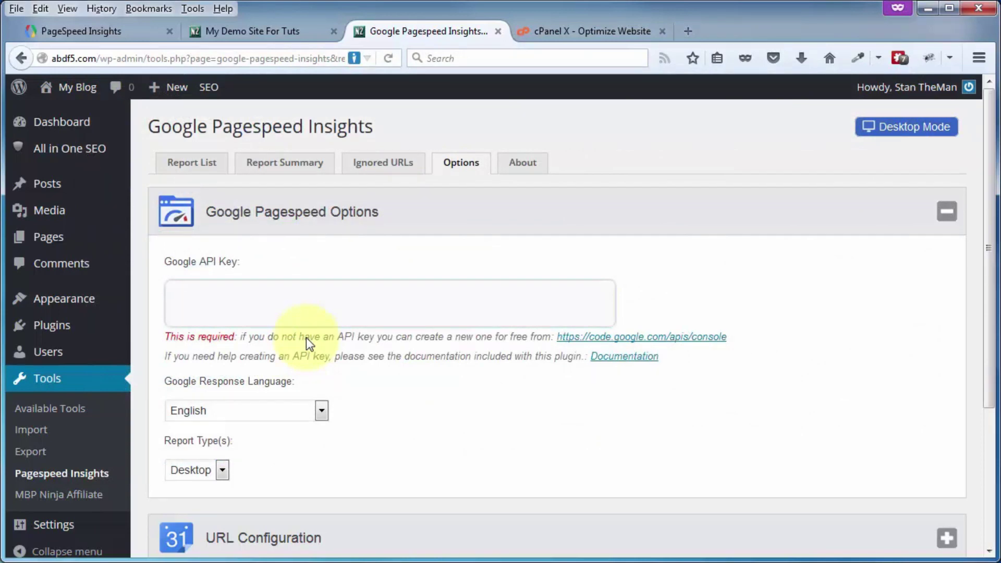
left_click(125, 30)
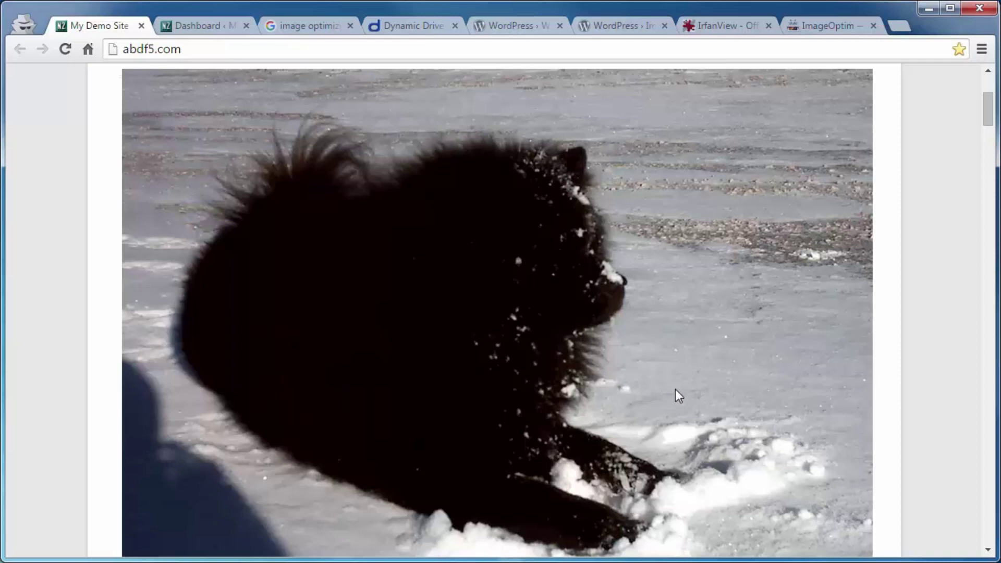
Review the Google results for image optimizer and the IrfanView and ImageOptim websites.
left_click(282, 23)
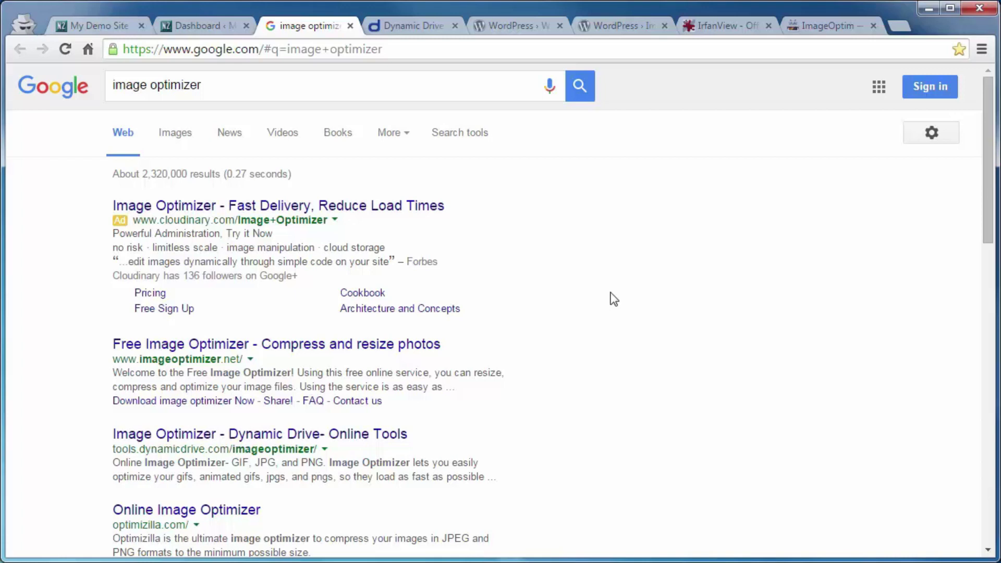
left_click(726, 31)
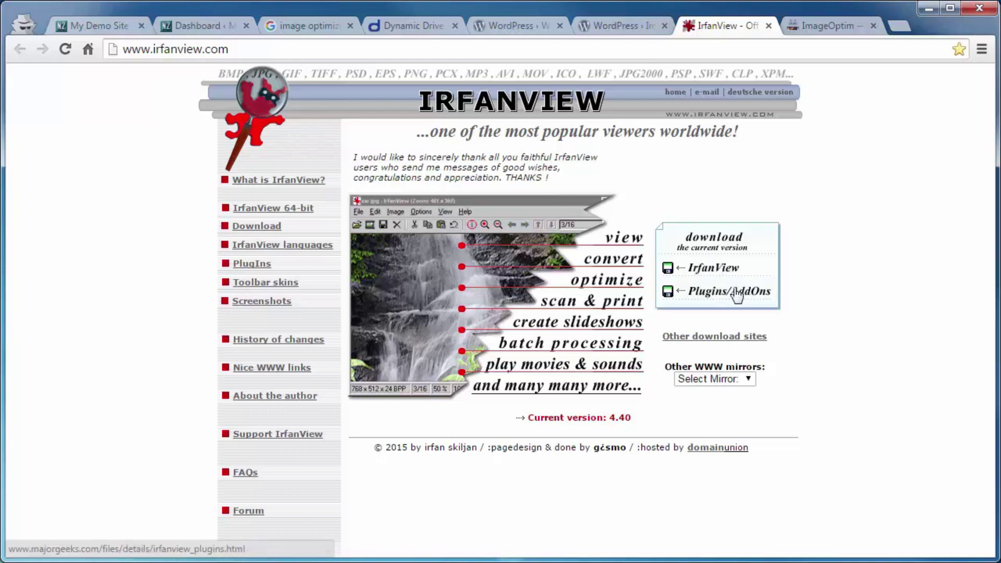
left_click(812, 28)
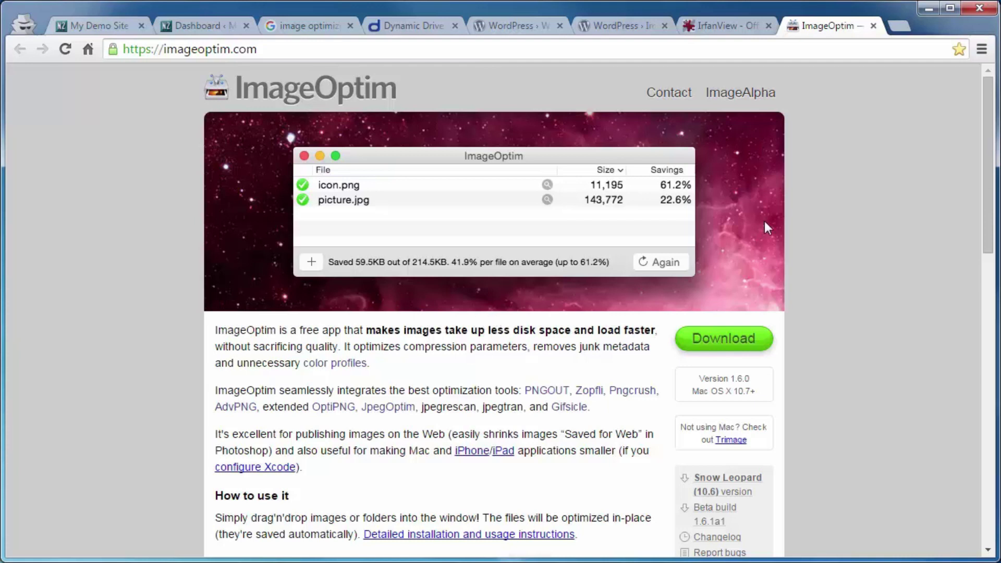
Open Dynamic Drive's Image Optimizer and choose BennieBackYd2_07-13-11.JPG from the Working folder for upload.
left_click(391, 25)
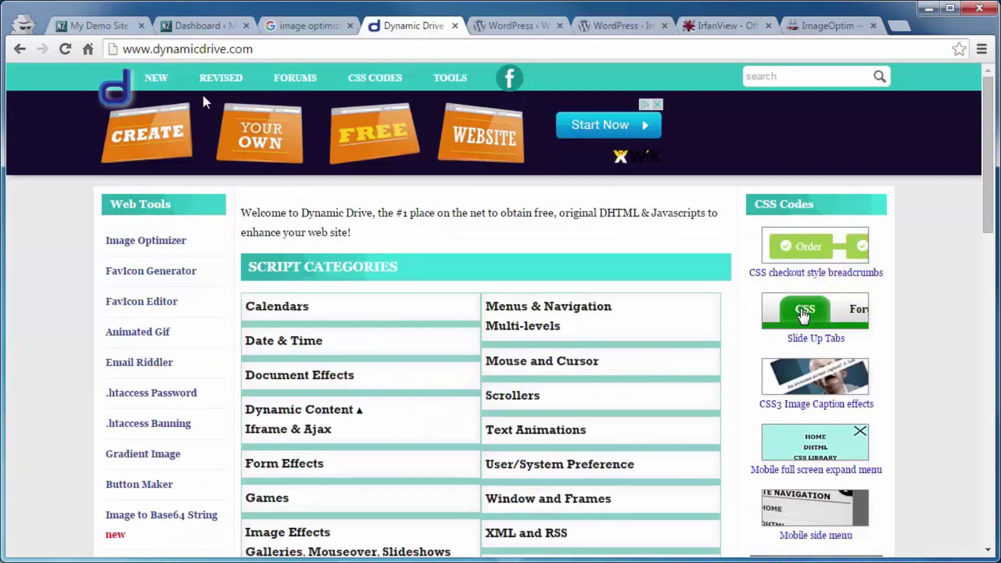
left_click(122, 240)
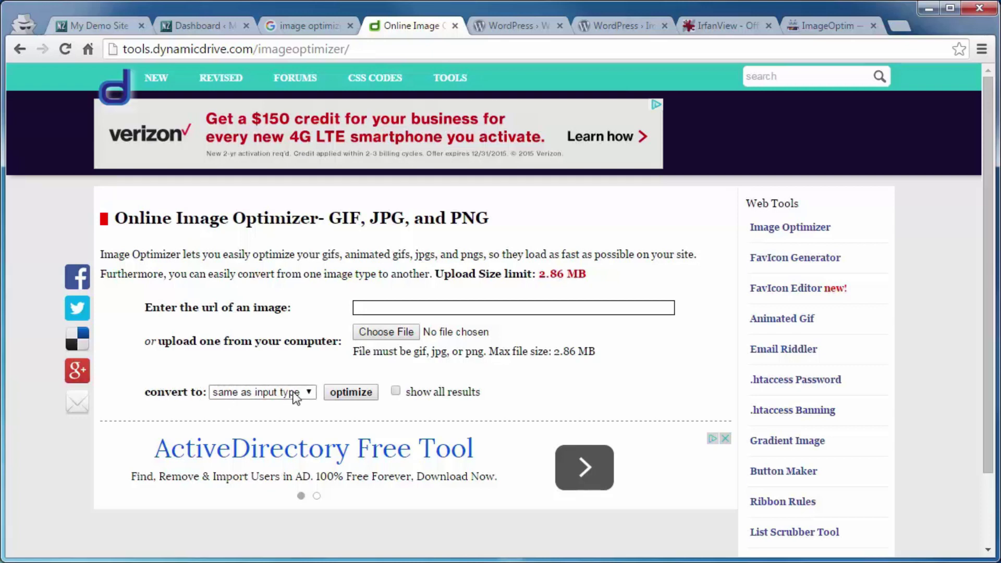
left_click(230, 395)
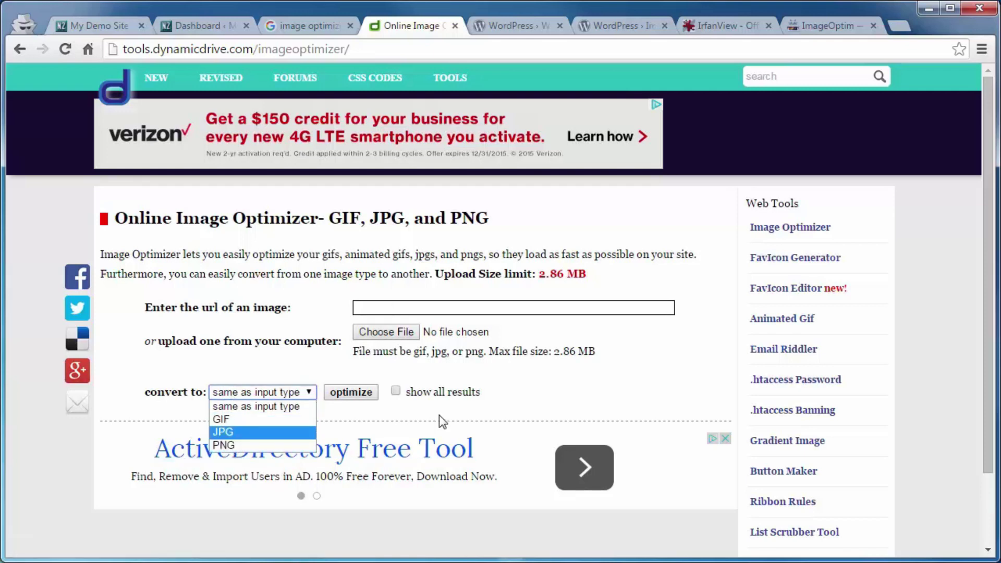
left_click(387, 336)
left_click(385, 334)
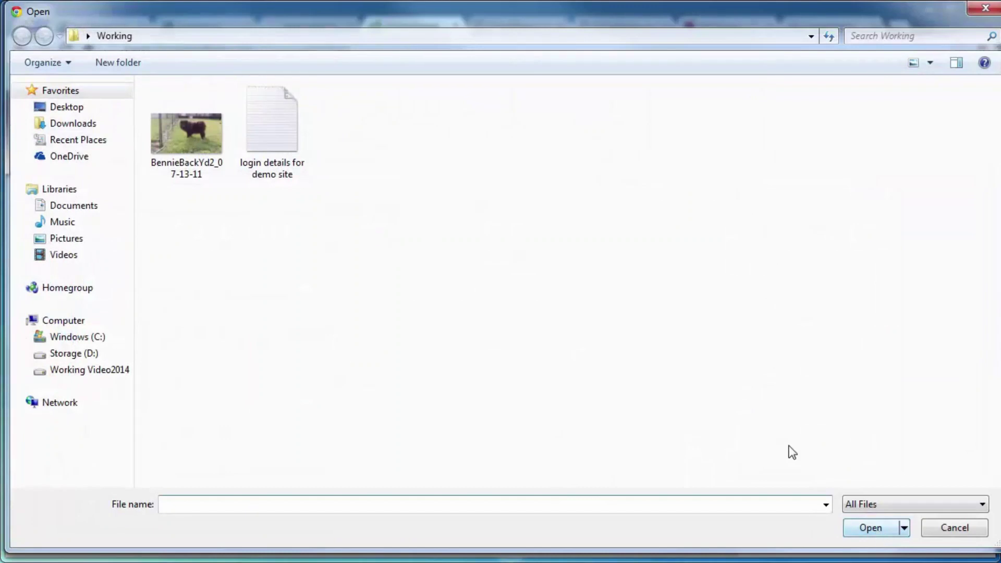
left_click(187, 138)
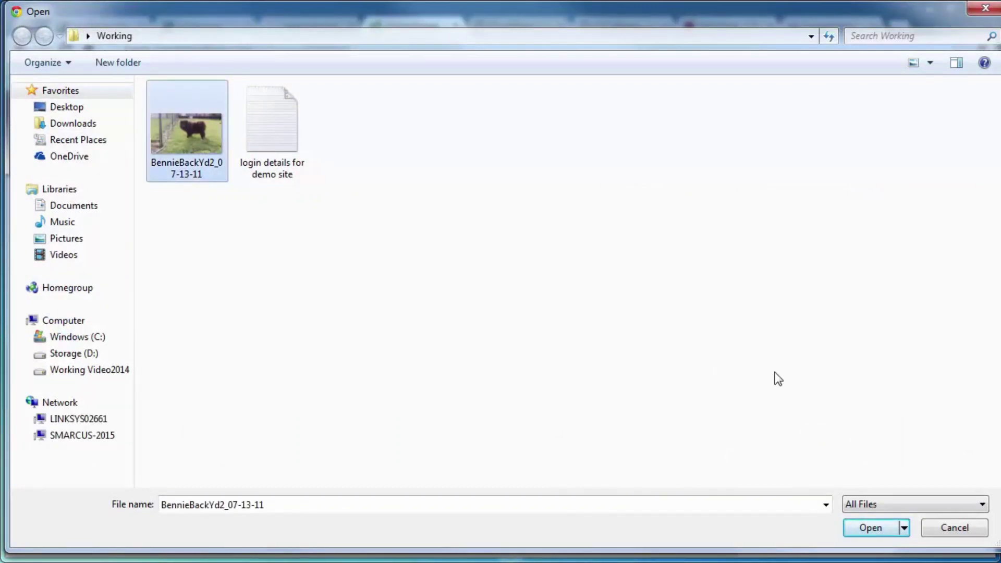
left_click(870, 528)
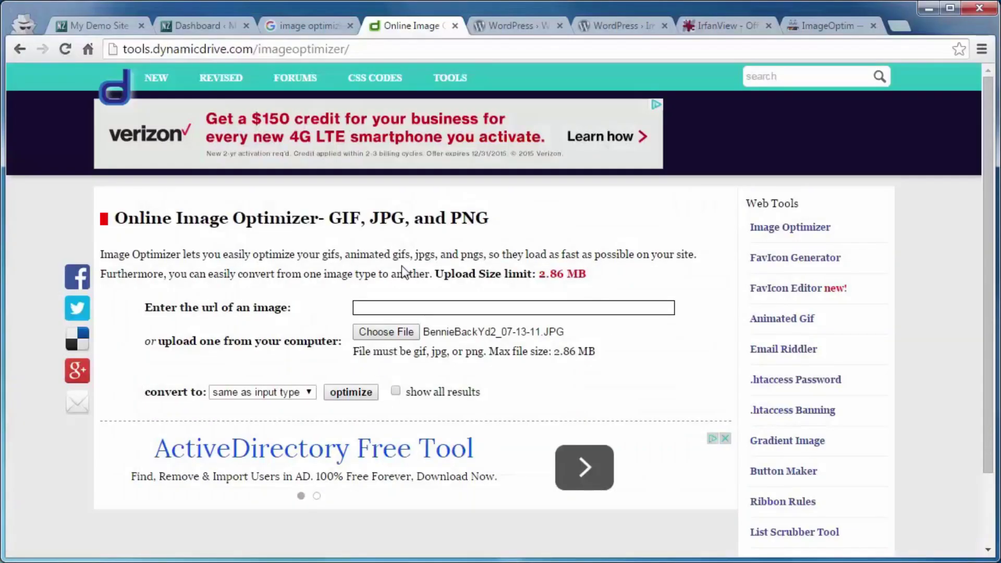
Optimize the chosen image with show all results enabled and review the optimized versions through quality 50 and 40.
left_click(395, 391)
left_click(343, 393)
scroll(245, 378, "down", 2)
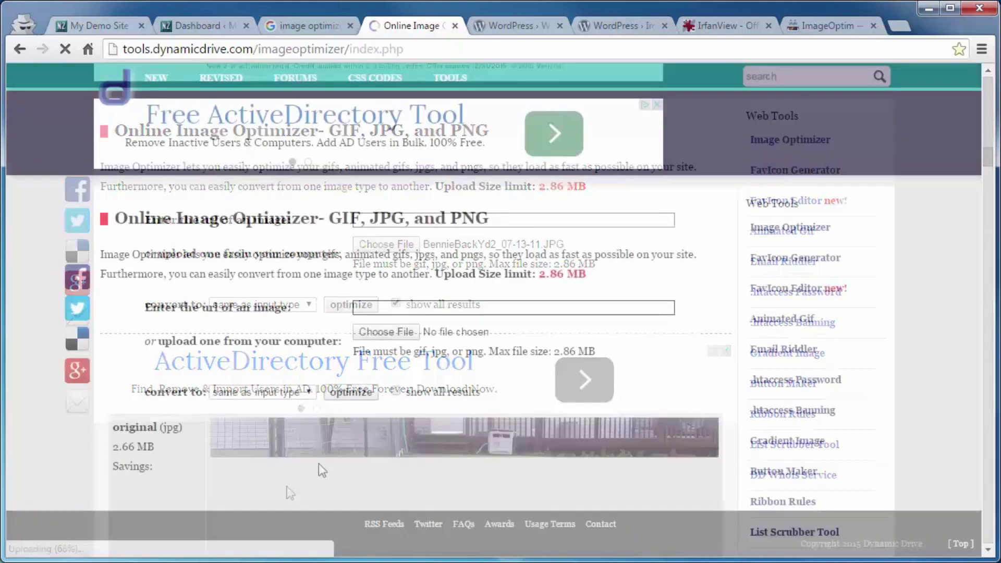
scroll(317, 464, "down", 20)
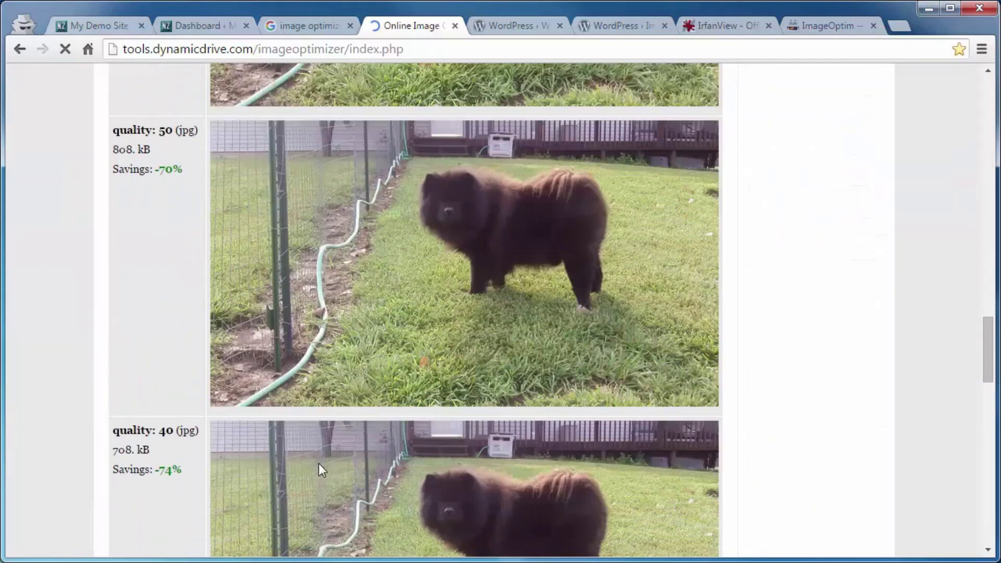
Save the quality 50 version as BennieBackYd in JPEG format in the Working folder.
right_click(417, 213)
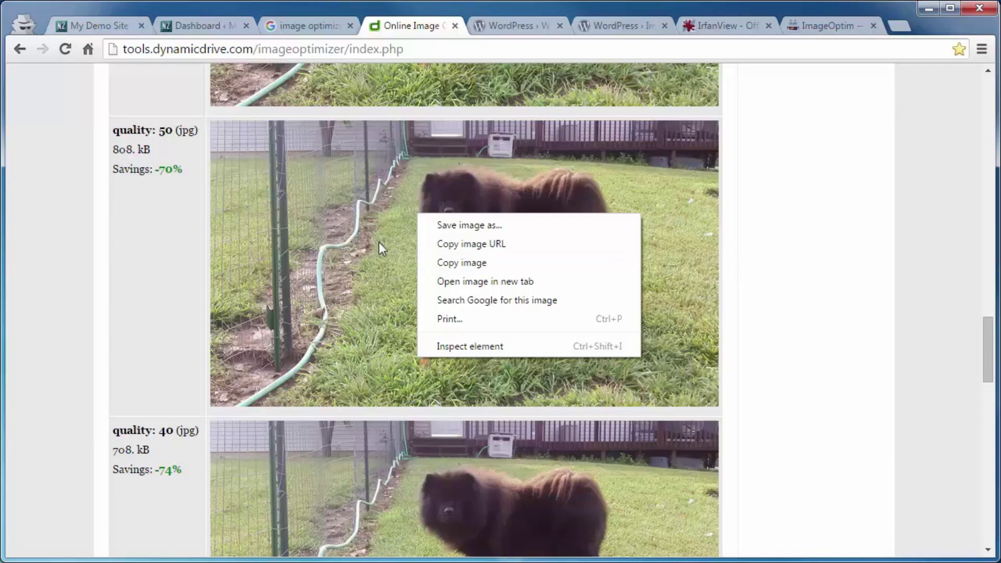
left_click(461, 229)
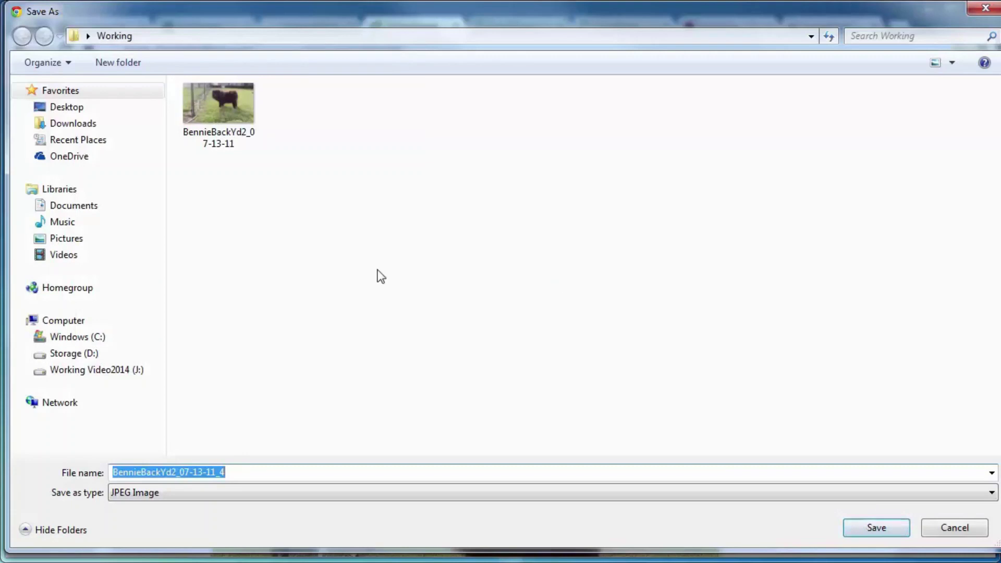
left_click_drag(176, 472, 327, 463)
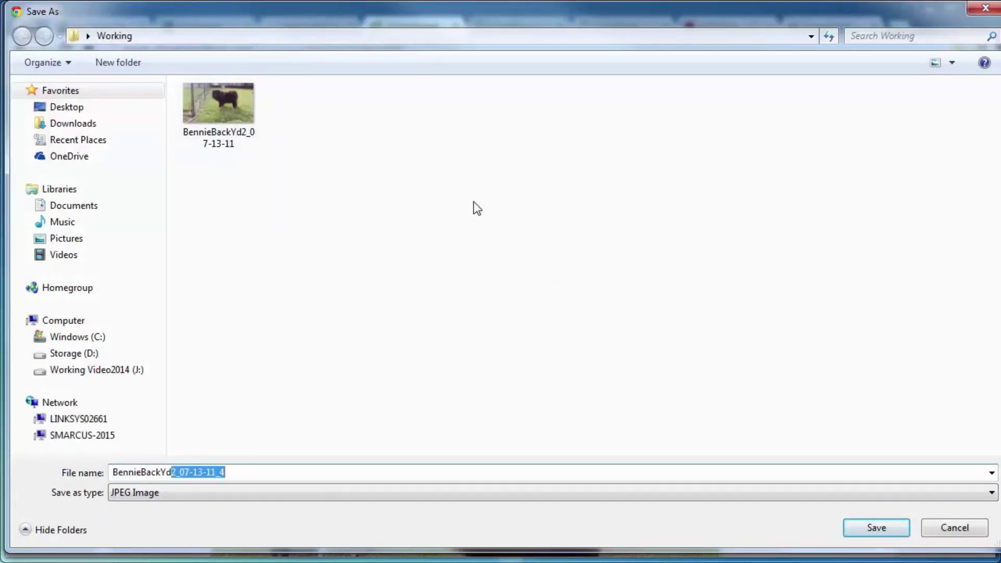
key("BackSpace")
key("Return")
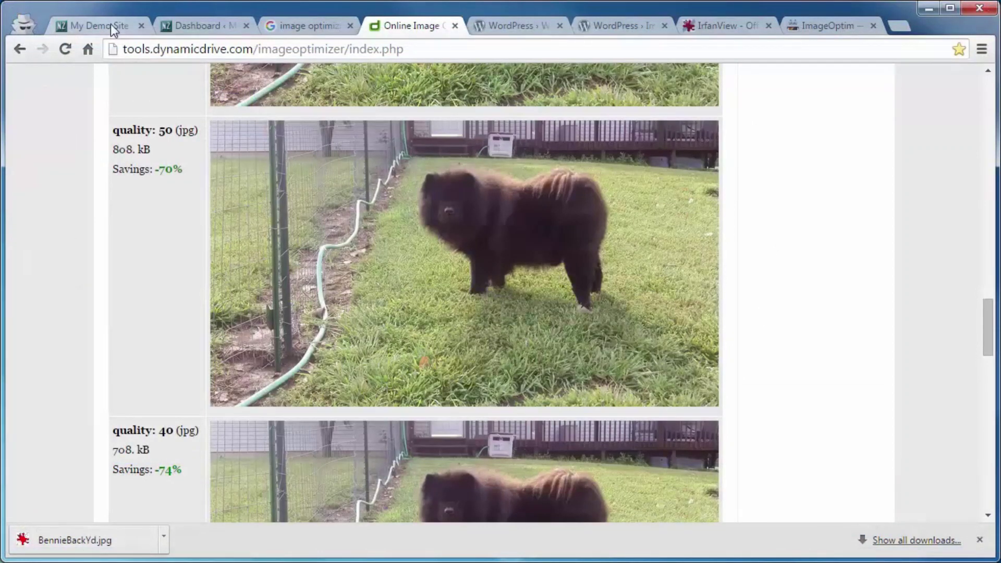
Open the WordPress media library and look through the uploaded image files.
left_click(186, 23)
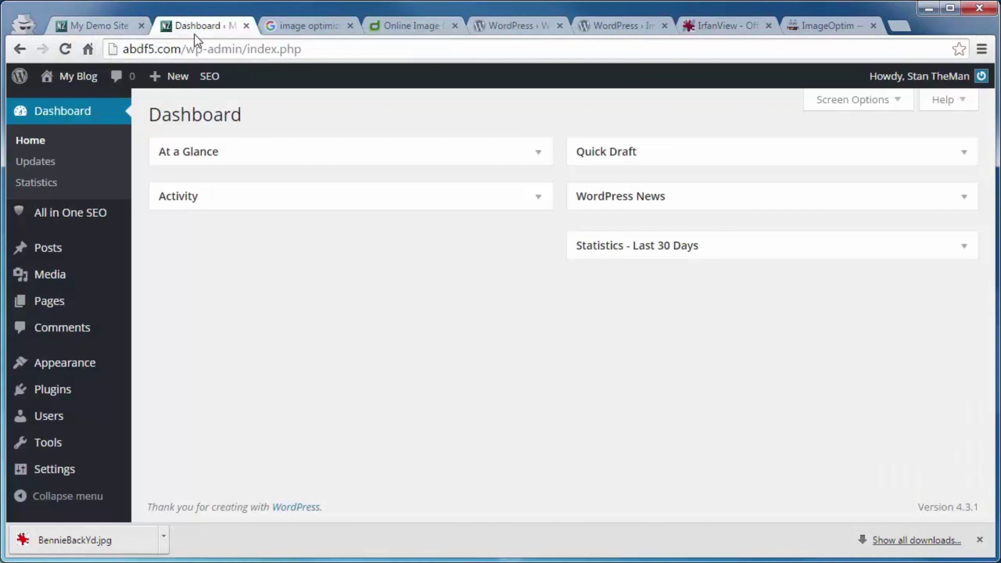
mouse_move(49, 277)
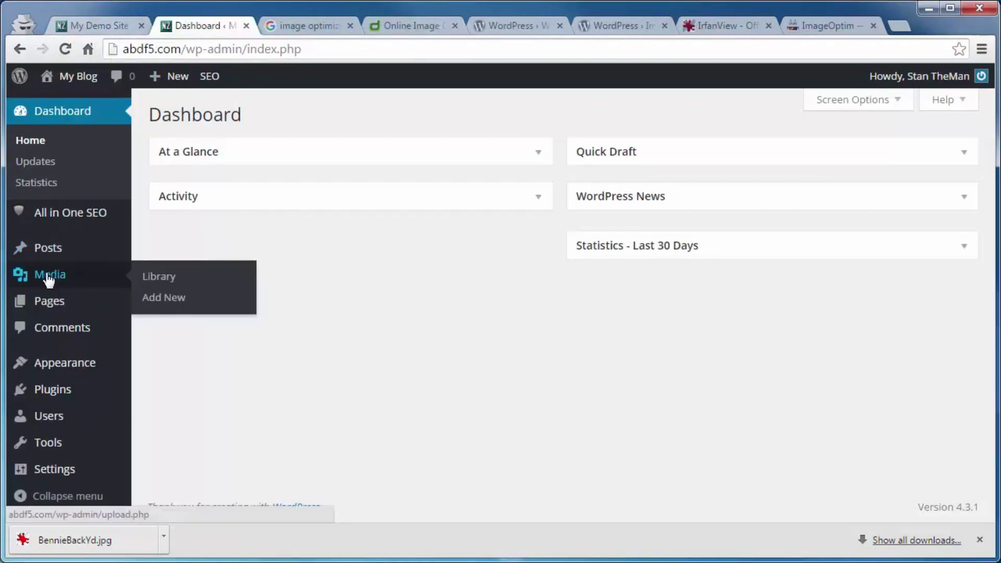
left_click(159, 278)
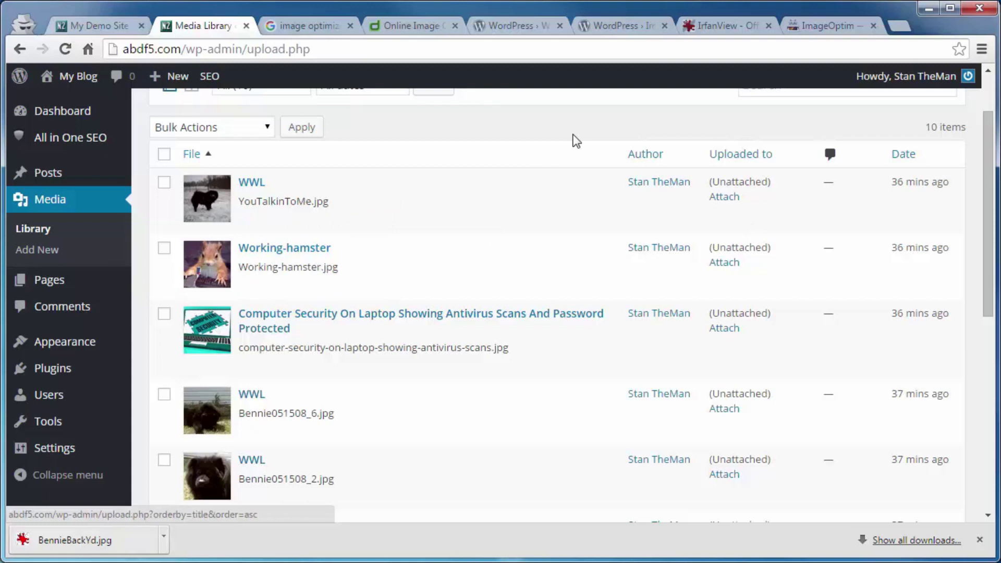
Examine the WP Smush and Imsanity pages in the WordPress.org plugin directory.
left_click(519, 27)
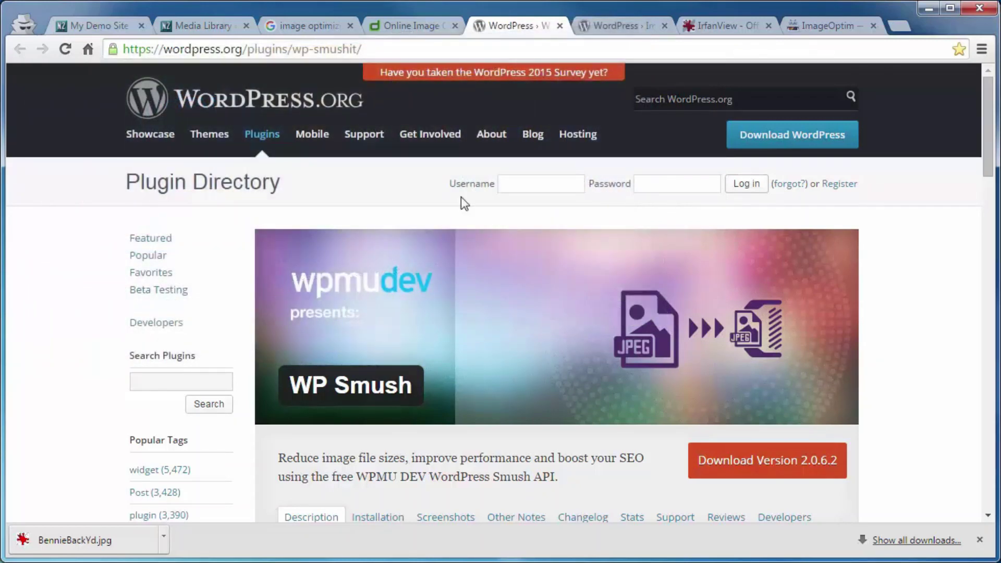
left_click(616, 28)
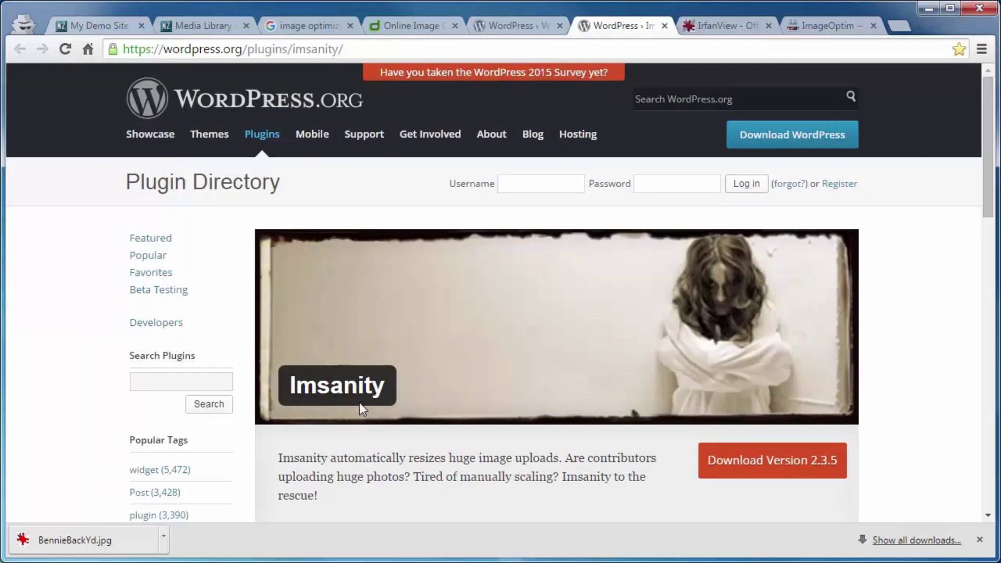
left_click(511, 28)
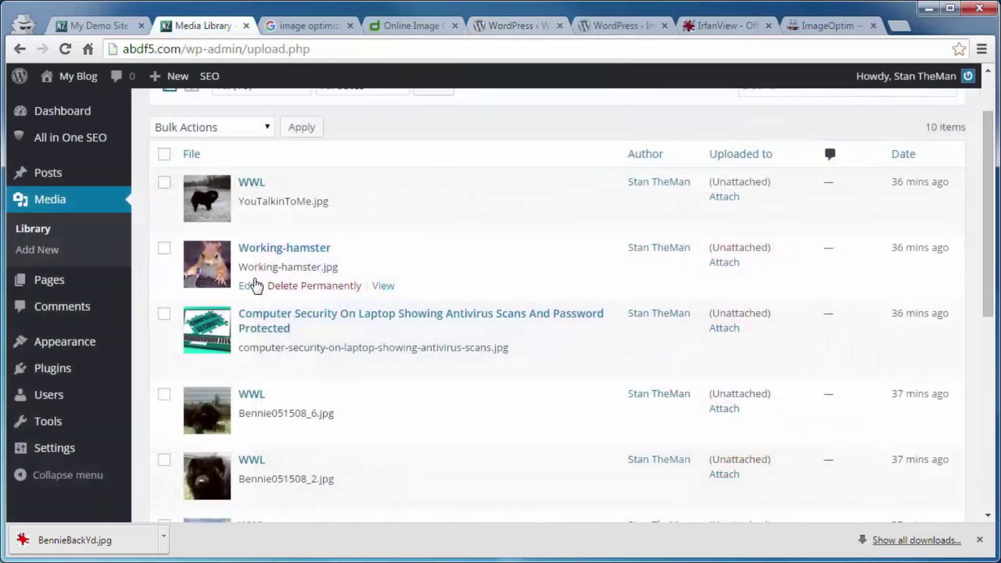
Search the WordPress plugins for WP Smush, and install and activate the WP Smush plugin.
mouse_move(53, 371)
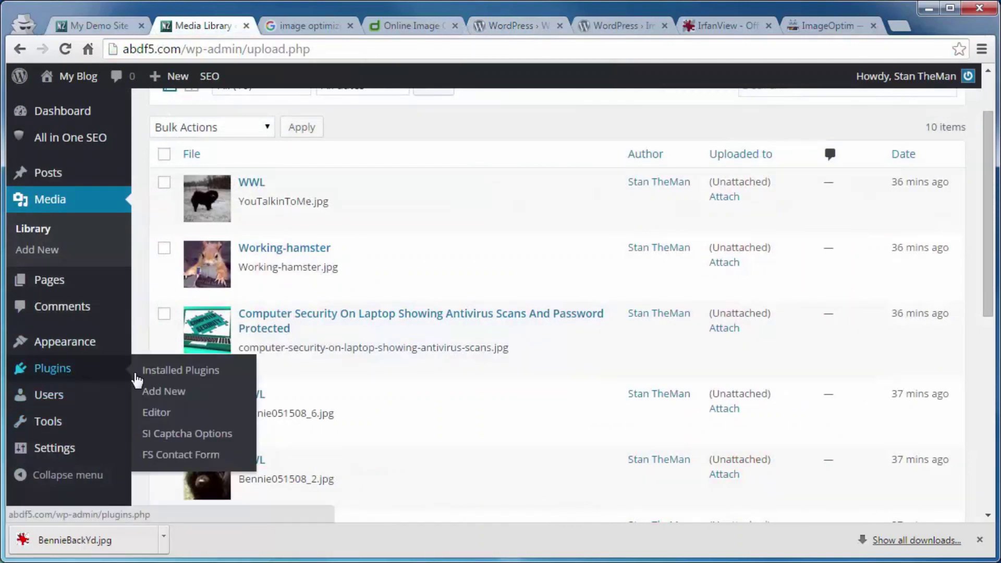
left_click(158, 394)
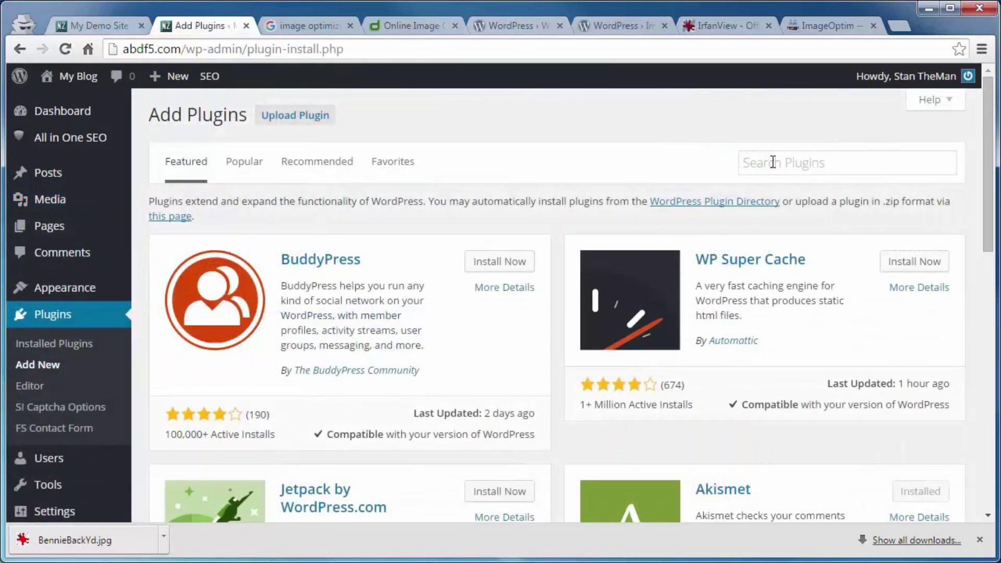
right_click(772, 162)
left_click(808, 252)
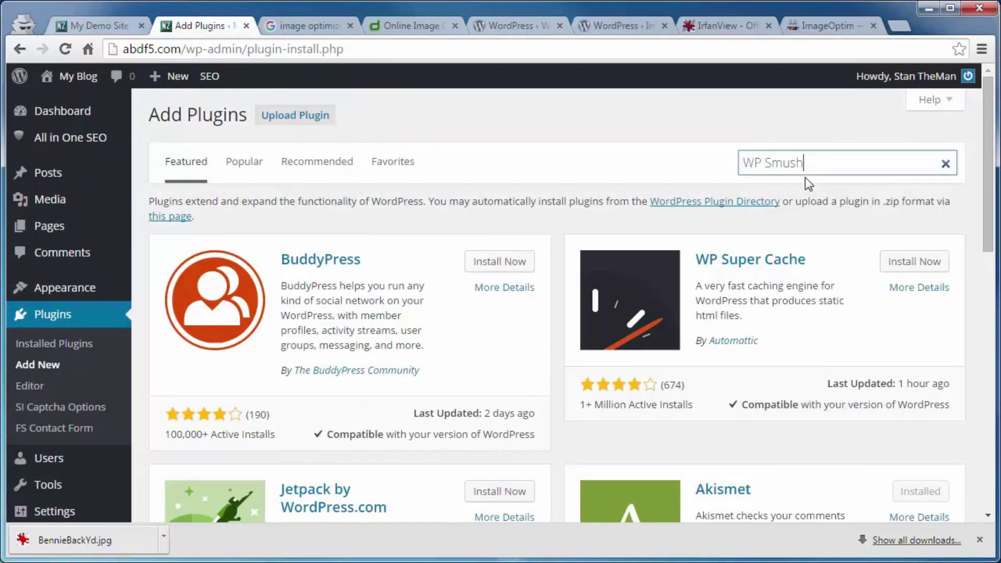
key("Return")
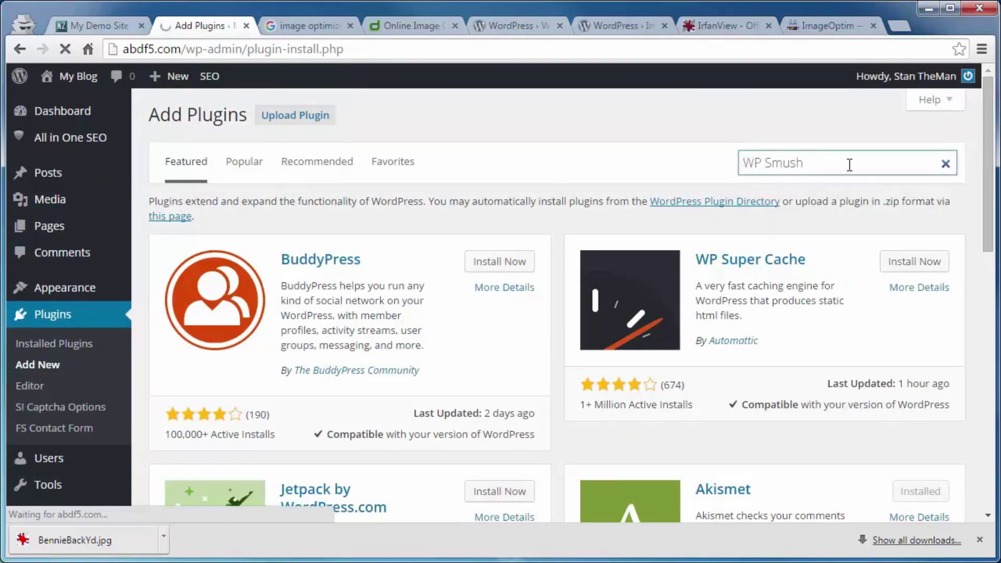
left_click(499, 244)
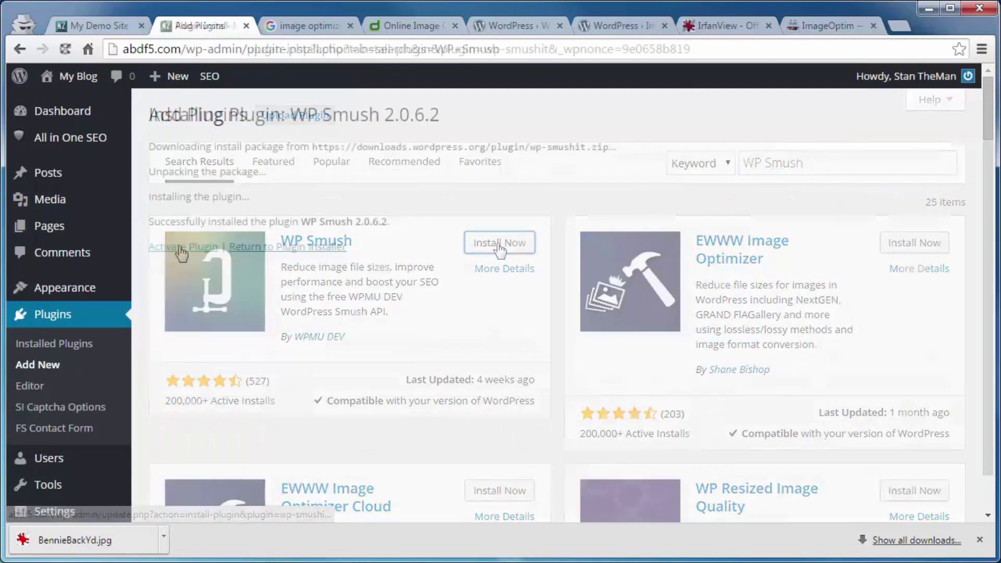
left_click(179, 249)
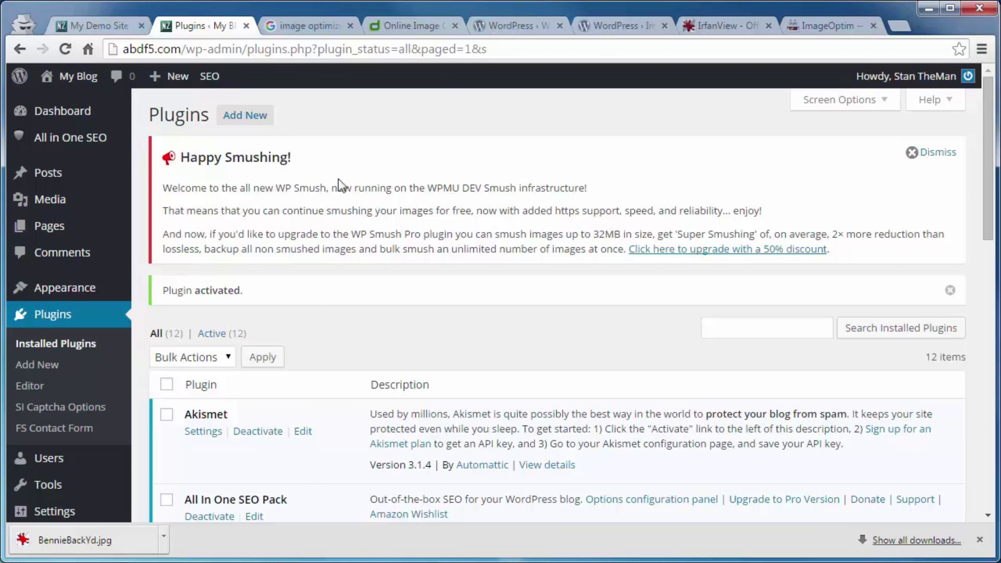
Return to the media library to view the WP Smush options for the uploaded images.
mouse_move(44, 202)
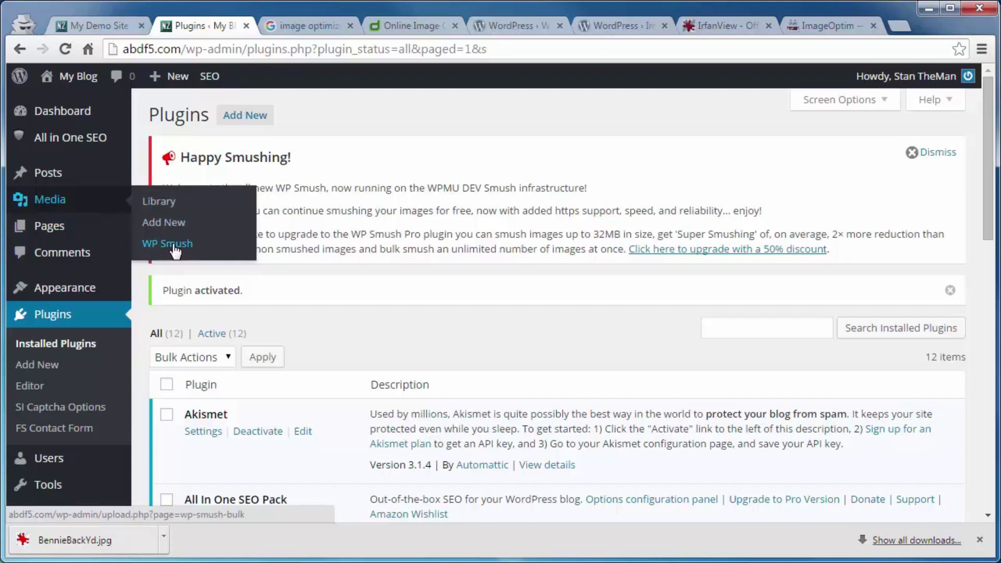
left_click(163, 201)
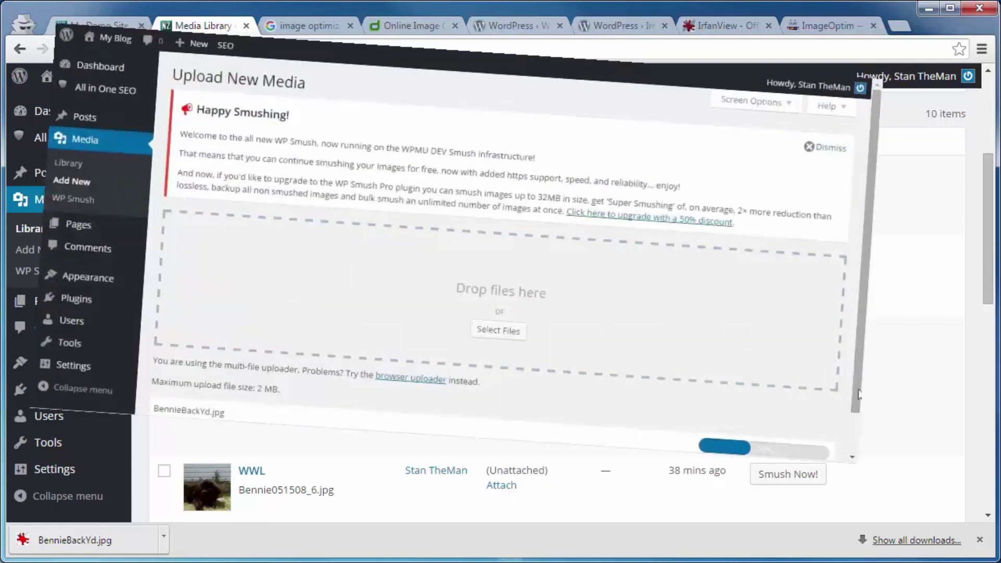
Check the upload details of BennieBackYd.jpg, and bulk smush the media library's remaining images with WP Smush.
left_click_drag(859, 394, 852, 455)
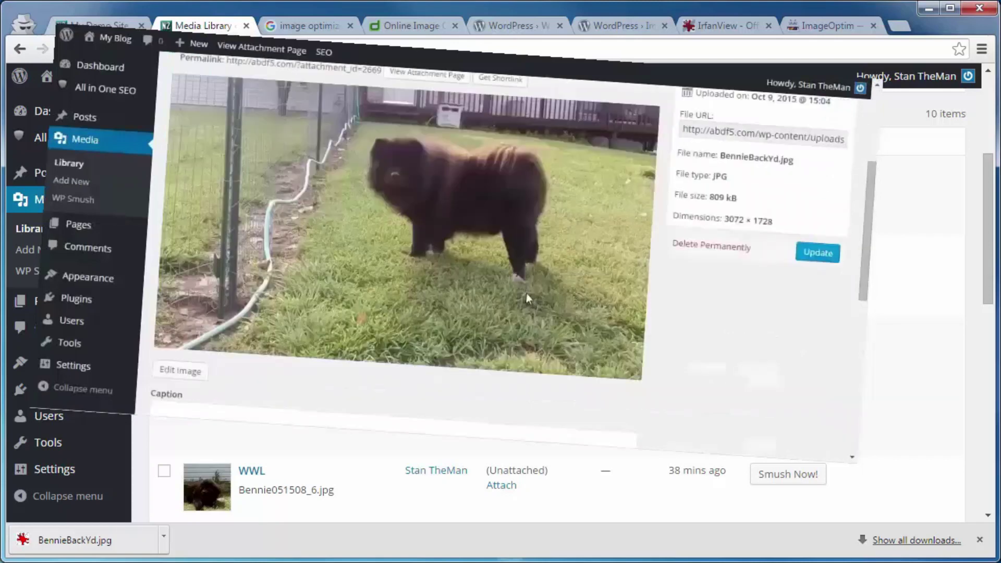
scroll(526, 293, "down", 8)
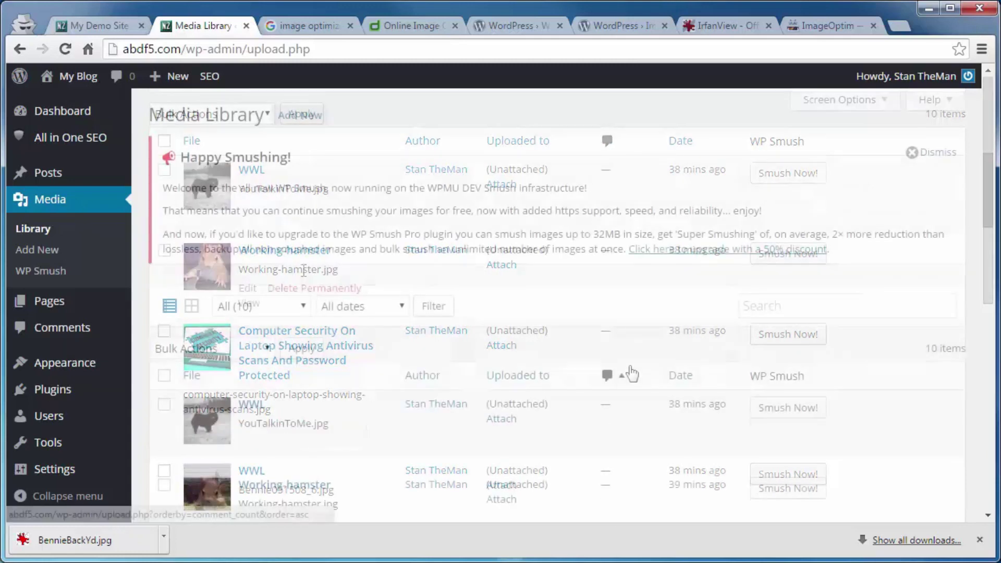
left_click(47, 269)
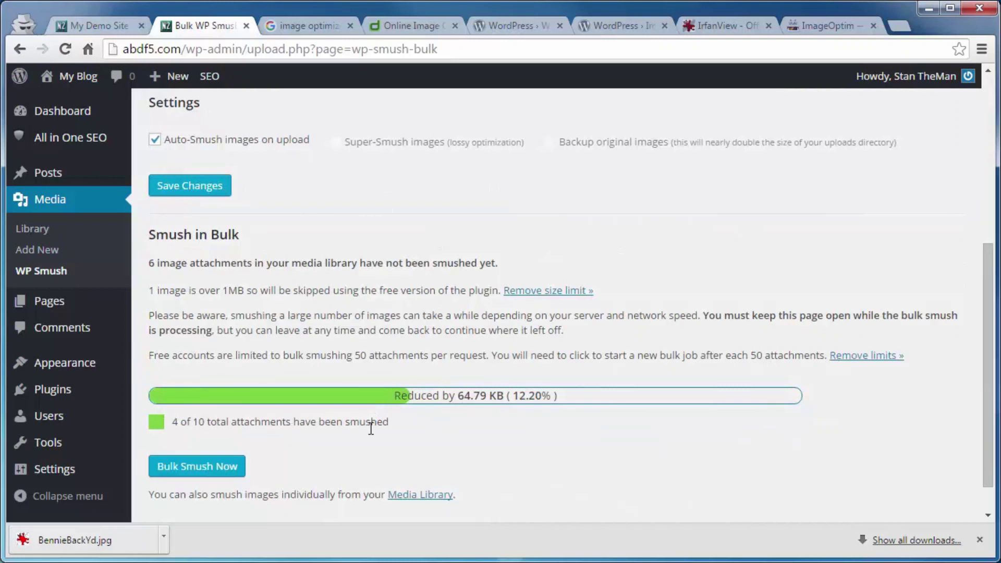
left_click(177, 469)
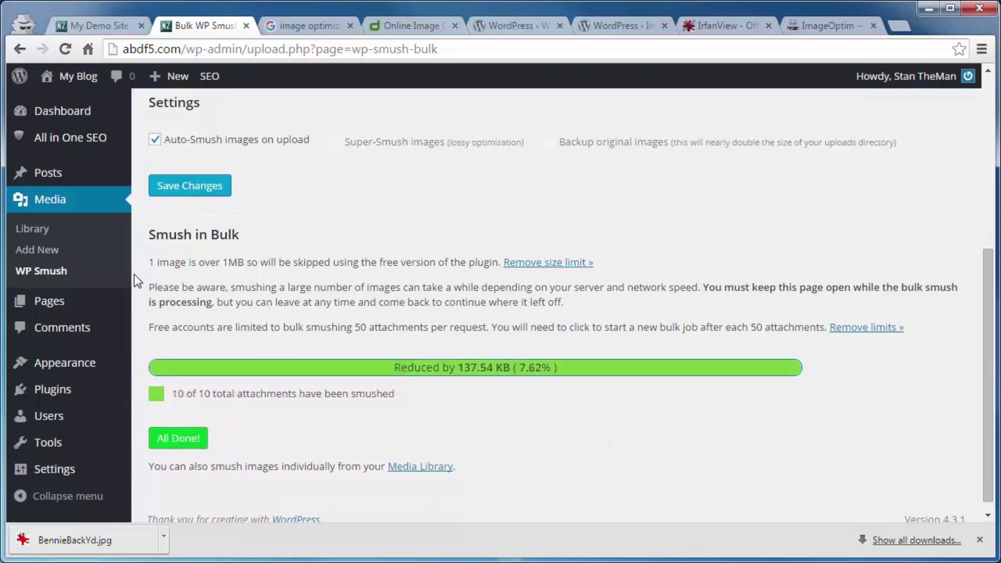
left_click(32, 229)
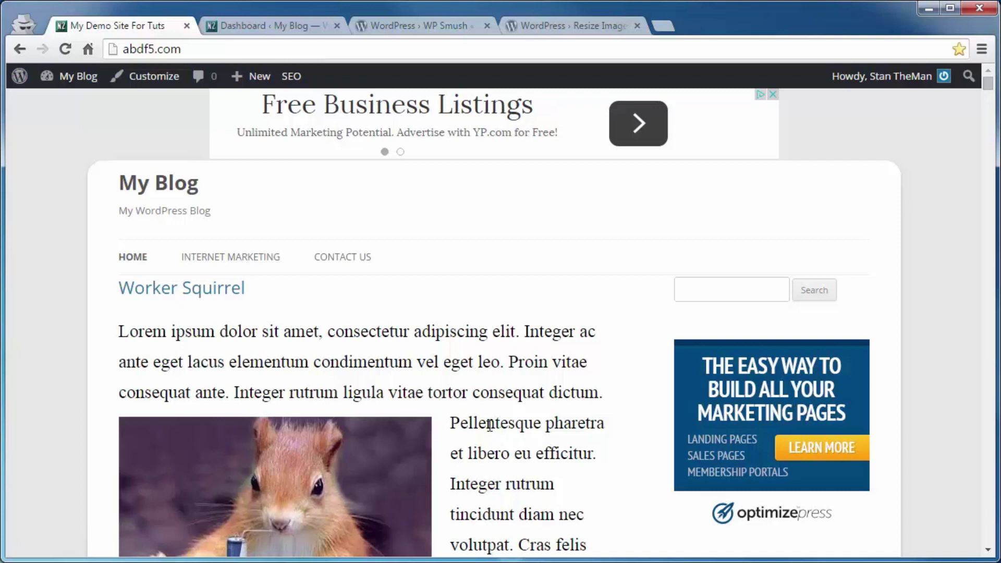
Examine the WP Smush and Resize Image After Upload plugin pages on WordPress.org, including the latter's description.
left_click(405, 26)
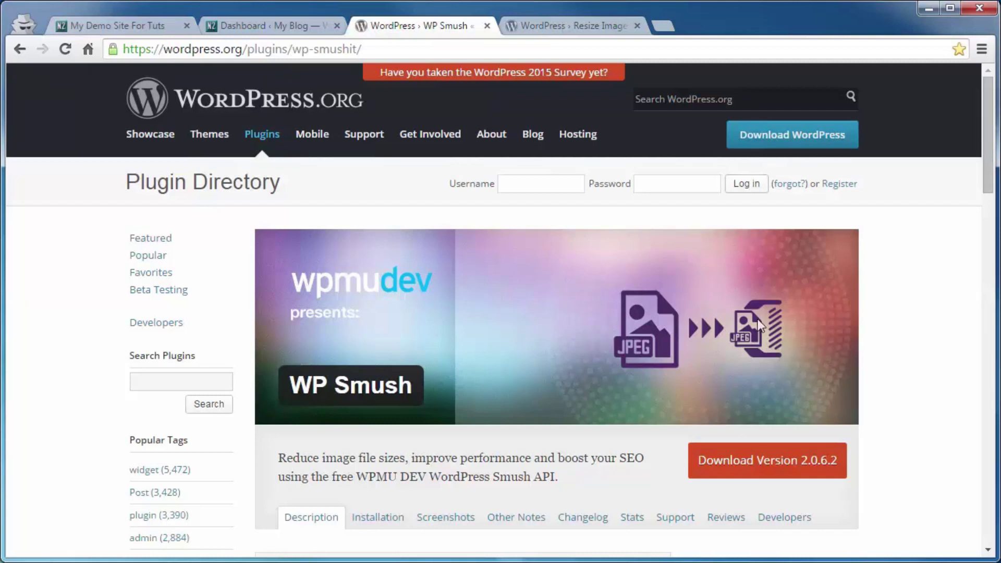
left_click(563, 25)
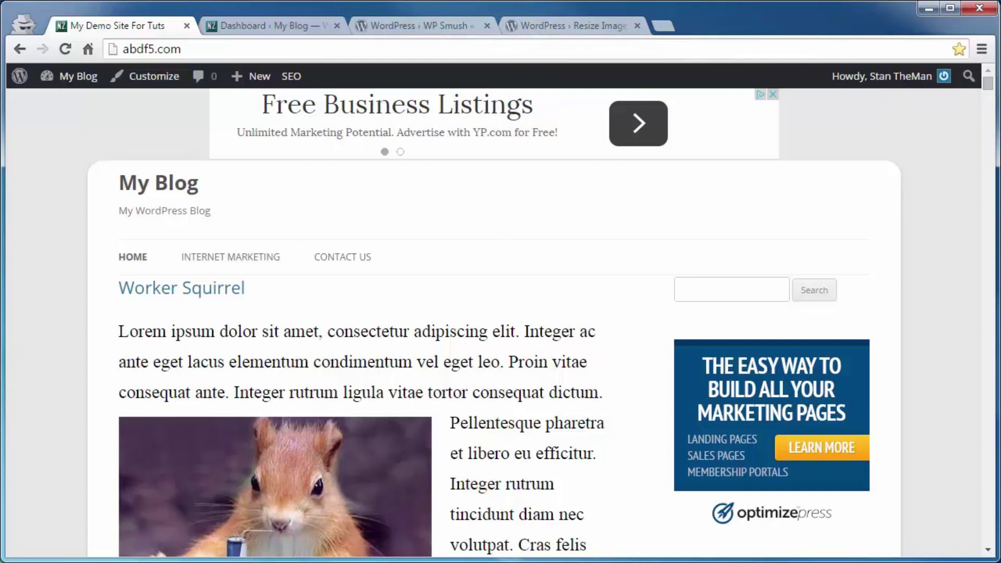
left_click(545, 27)
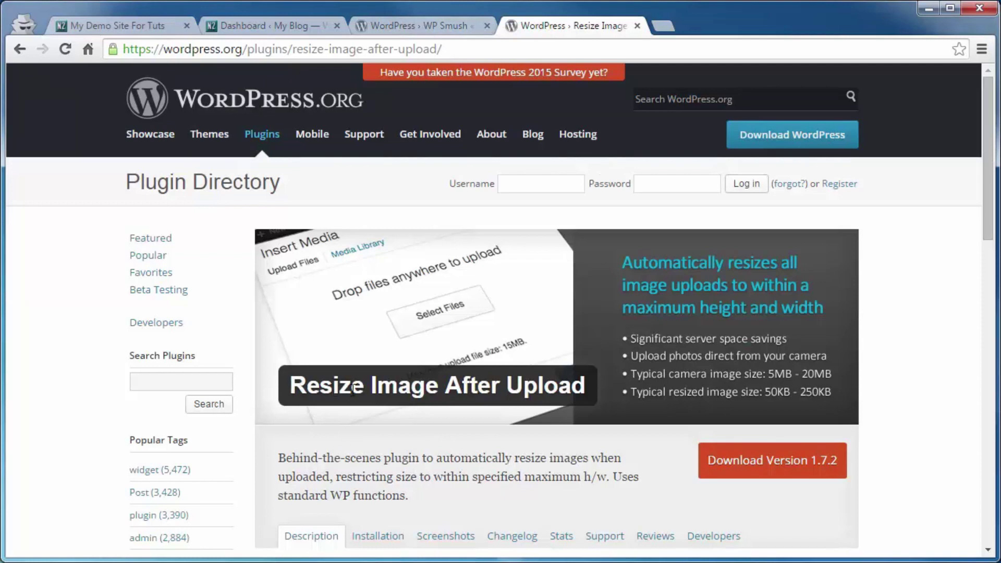
scroll(490, 392, "down", 6)
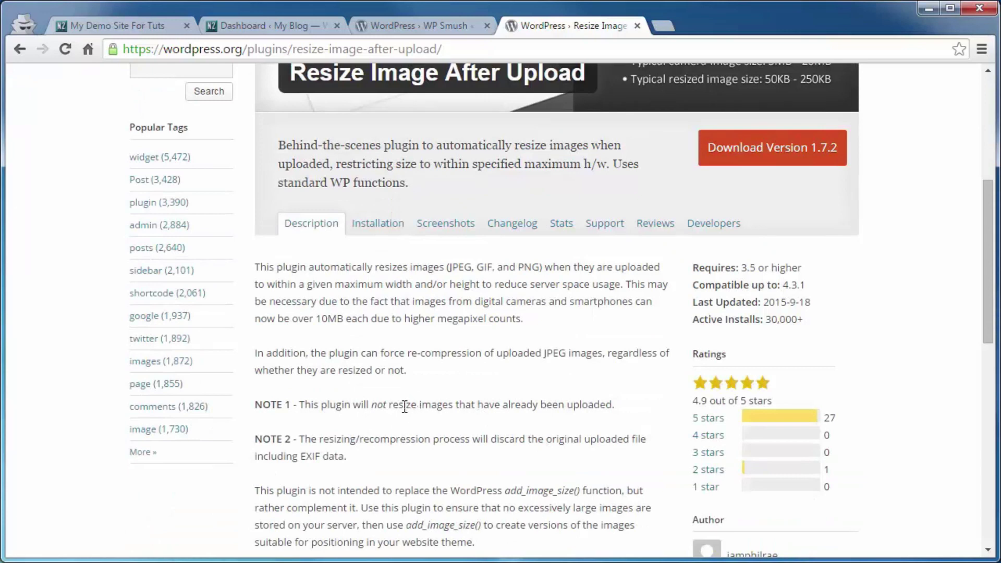
scroll(405, 407, "down", 3)
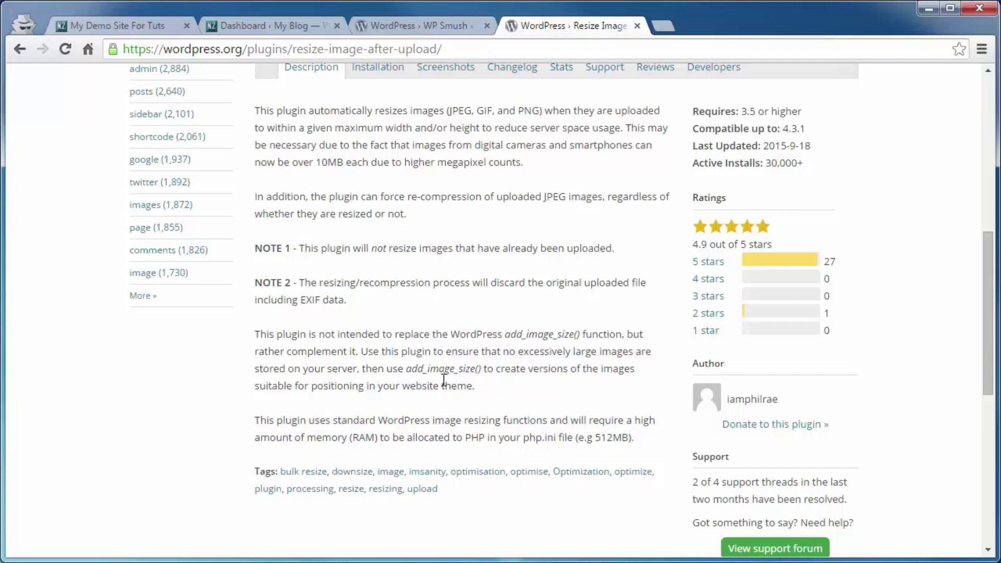
Look through the blog's front page to see how long the full-length posts make it.
left_click(110, 31)
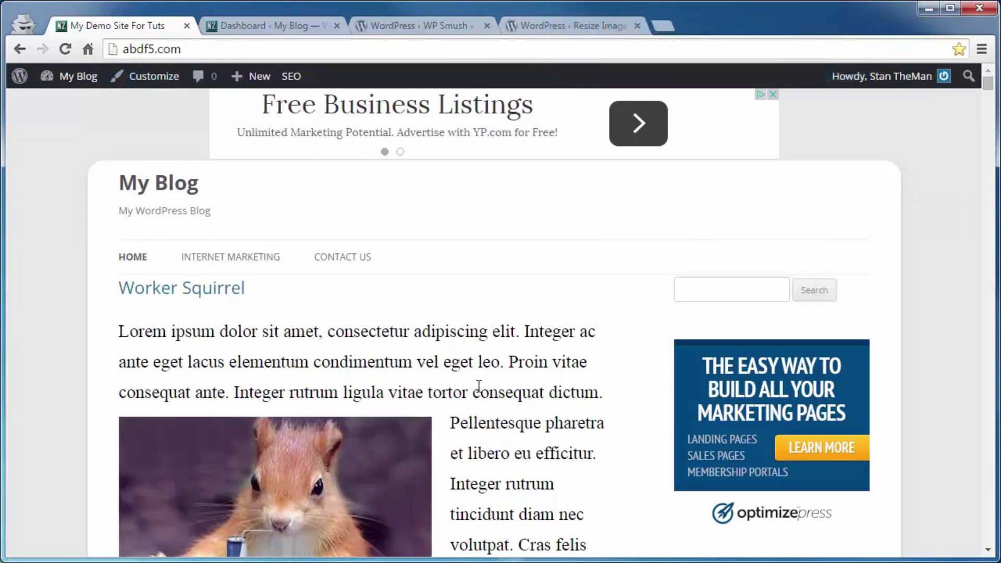
scroll(523, 371, "down", 6)
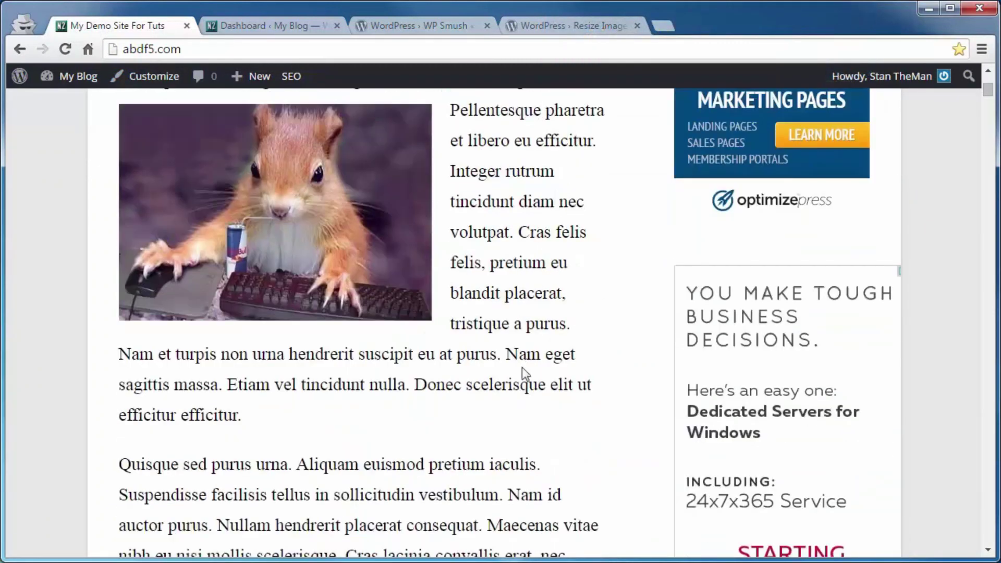
scroll(521, 367, "down", 5)
scroll(519, 365, "up", 6)
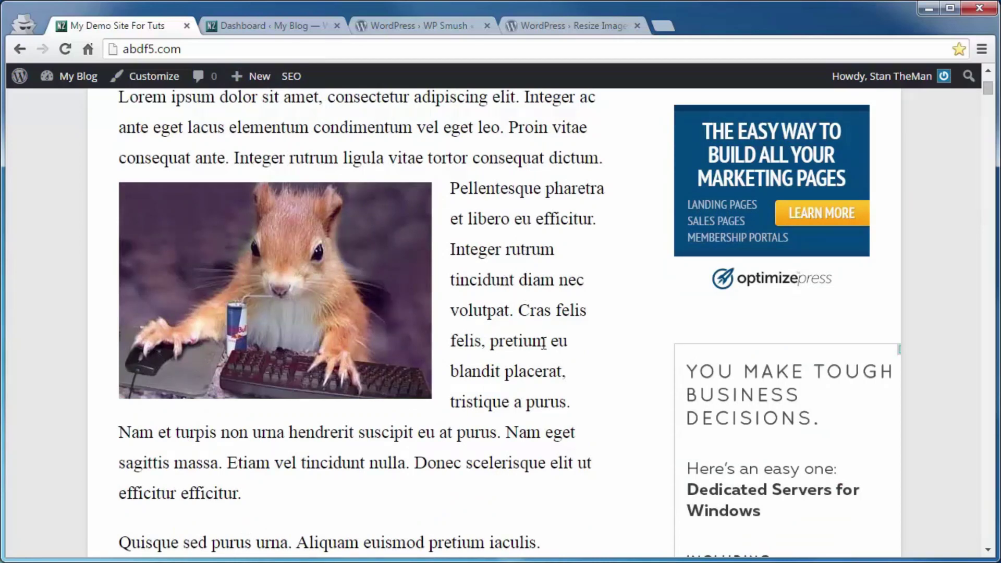
scroll(537, 369, "down", 6)
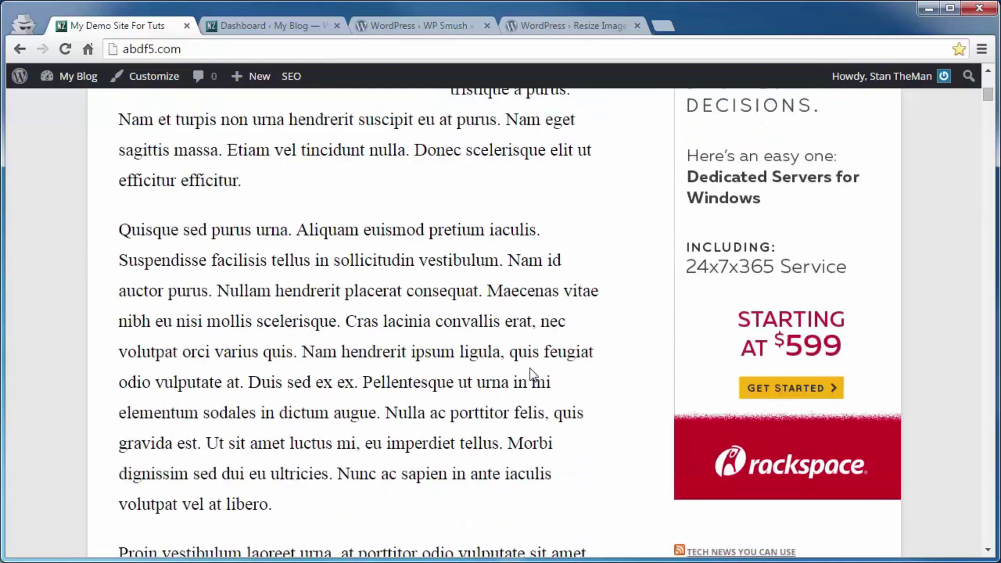
left_click_drag(988, 103, 989, 127)
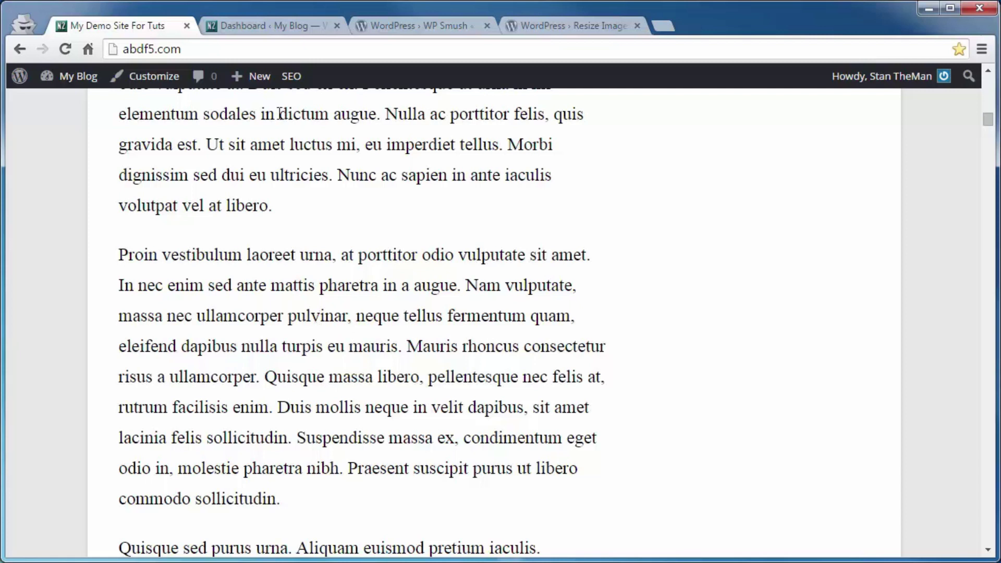
Limit blog pages to at most 3 posts in the WordPress reading settings and save the changes.
left_click(245, 24)
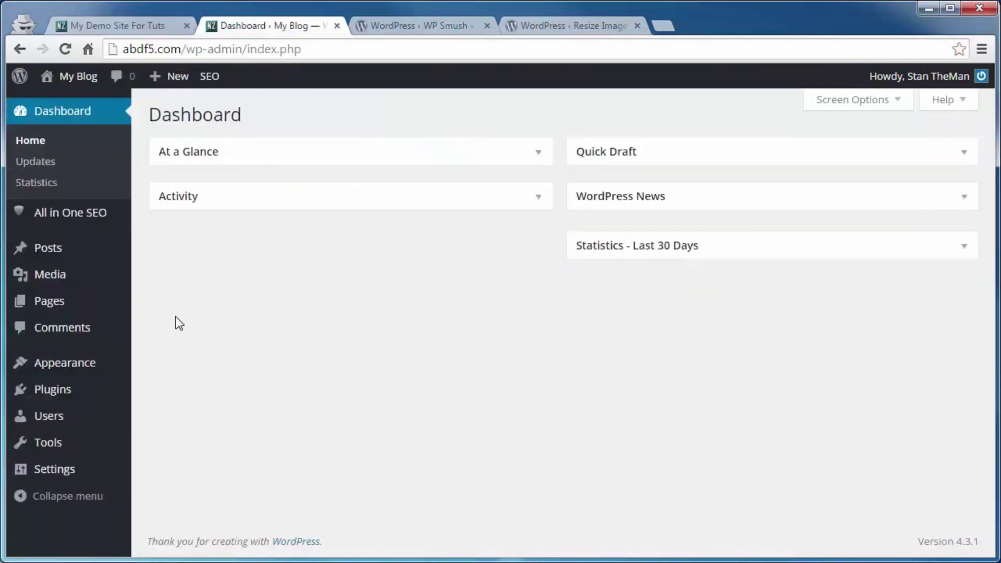
mouse_move(51, 472)
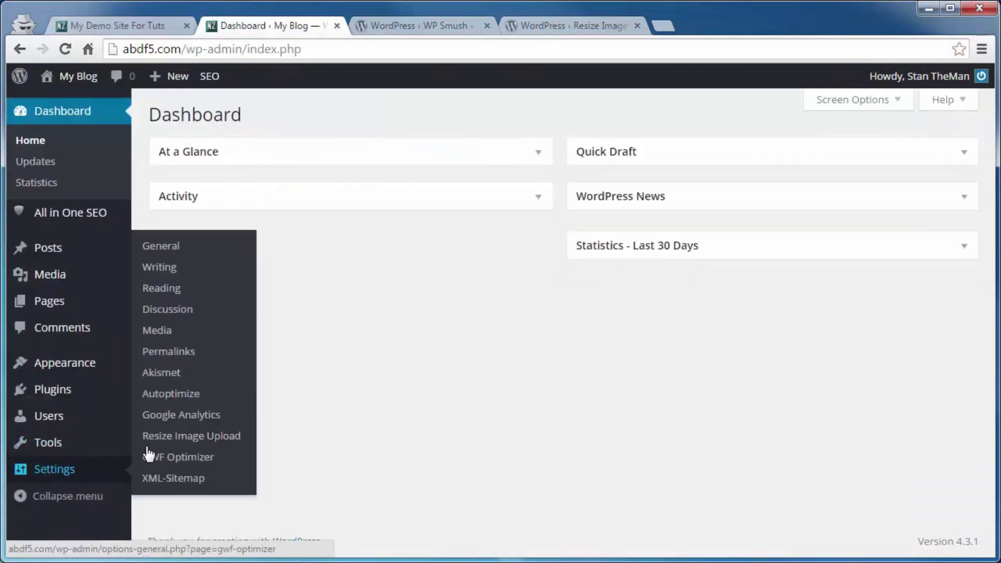
left_click(153, 290)
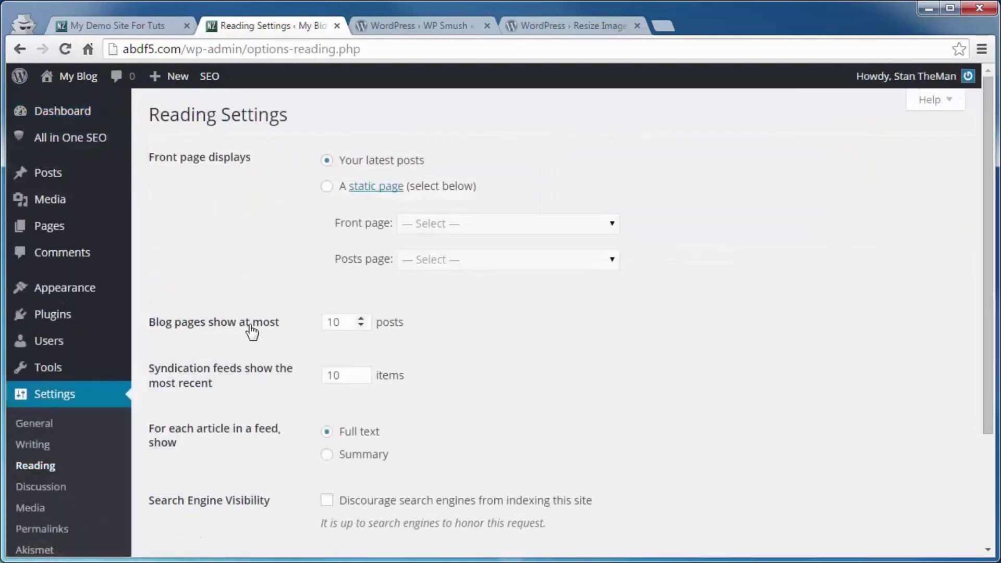
double_click(342, 323)
type("3")
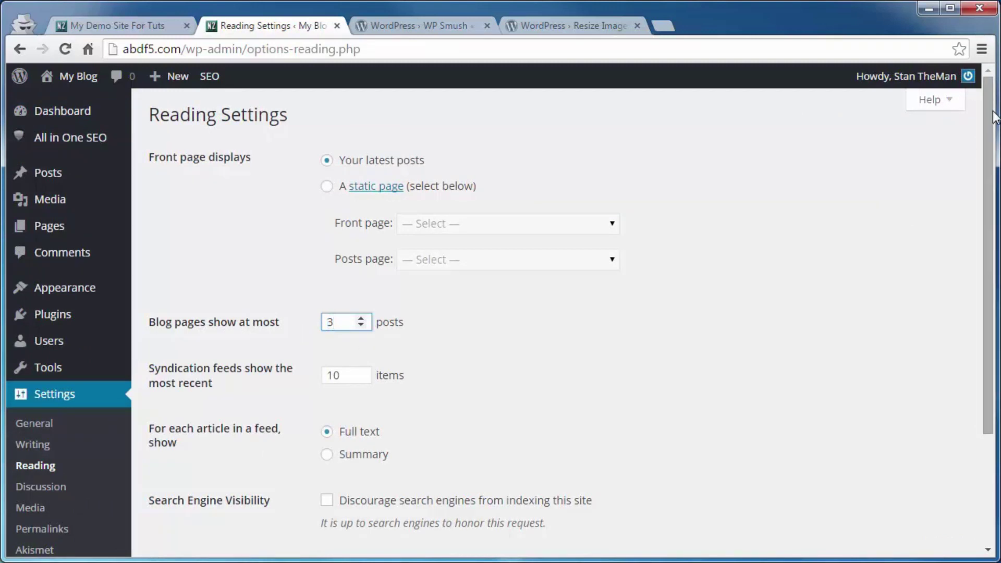
scroll(657, 318, "down", 3)
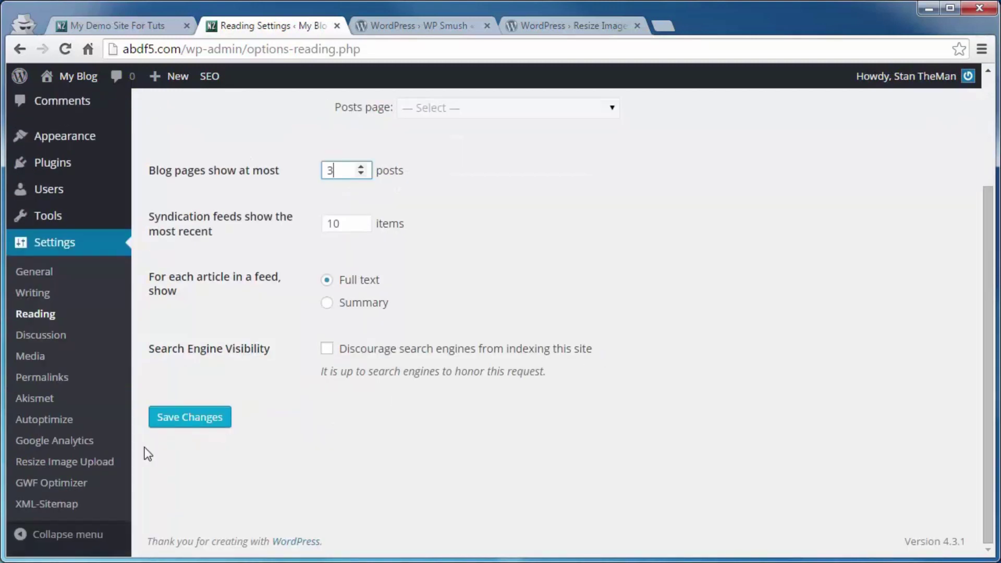
left_click(181, 417)
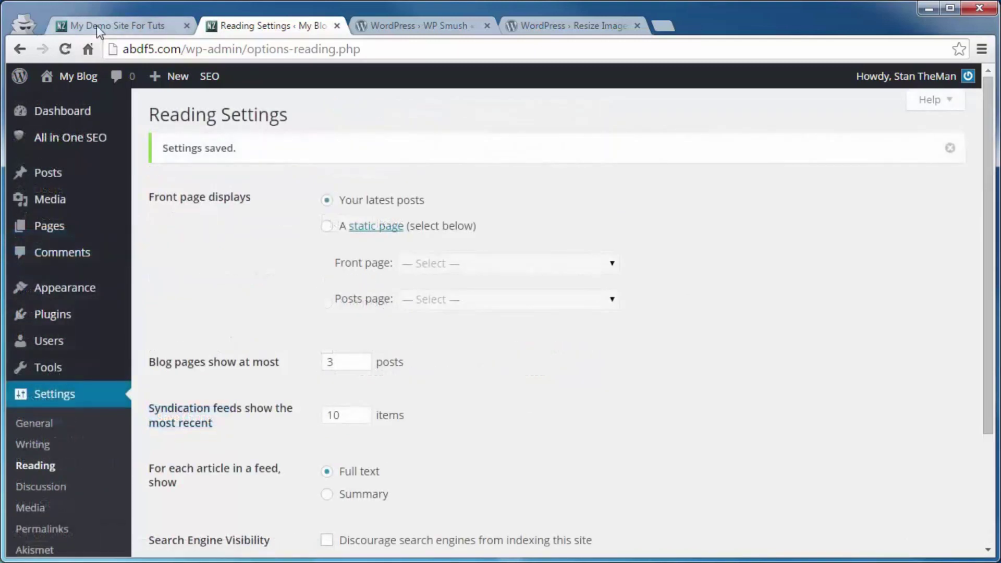
Reload the blog's front page and look through its length and the Worker Squirrel post.
left_click(96, 26)
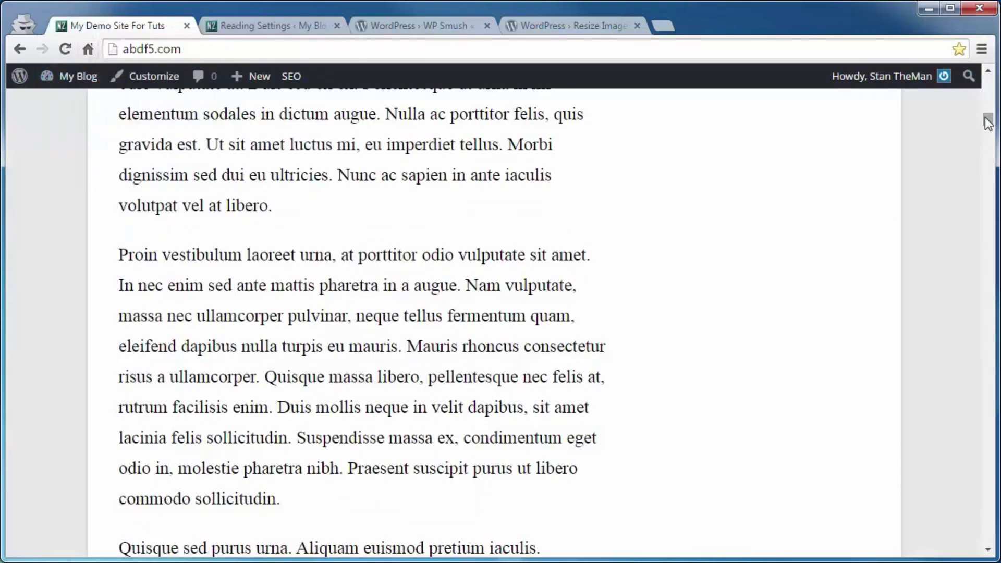
left_click(65, 49)
left_click_drag(988, 198, 974, 110)
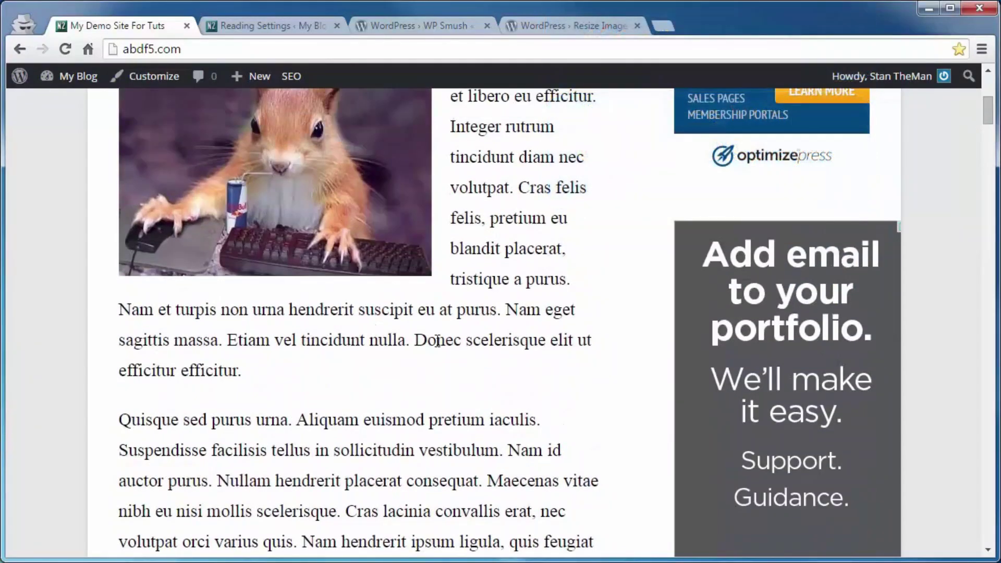
scroll(509, 445, "up", 2)
scroll(509, 445, "up", 5)
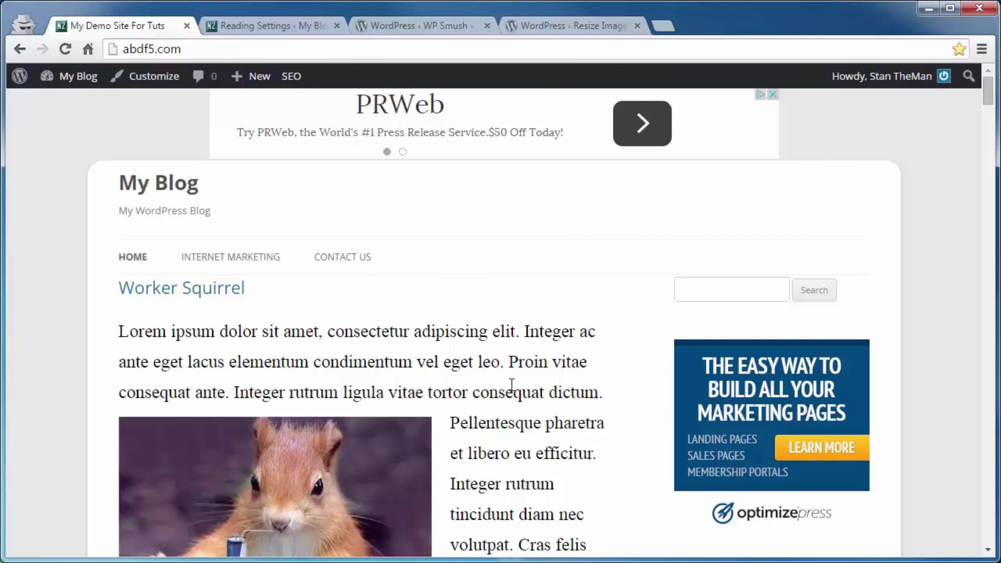
scroll(508, 368, "down", 5)
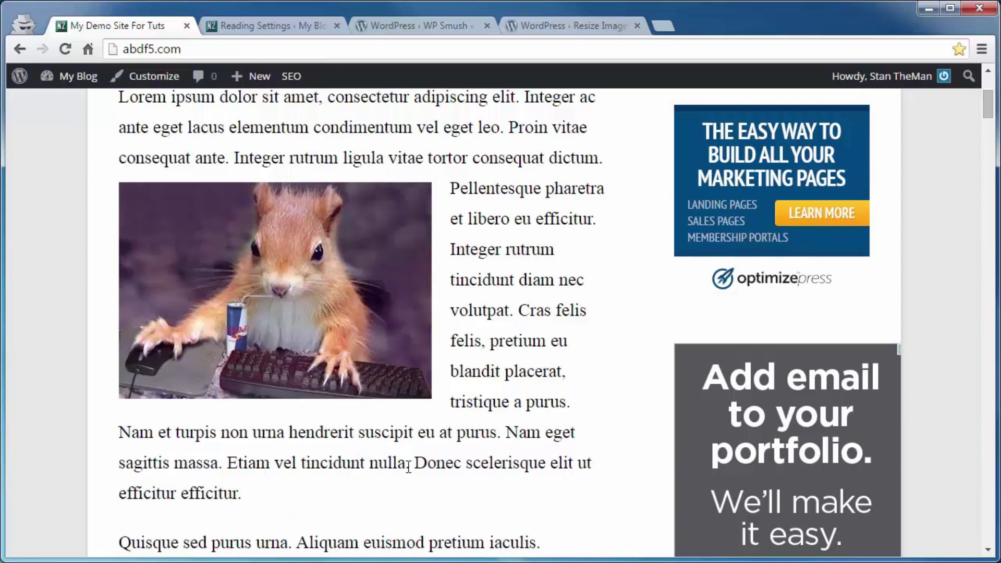
scroll(433, 464, "down", 3)
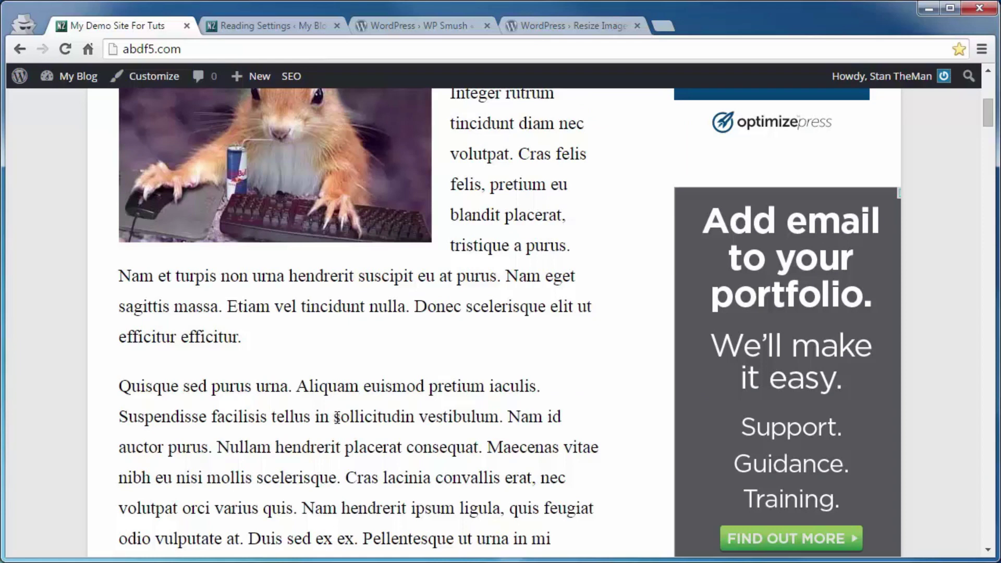
Insert a Read More tag after "quis feugiat" in the Worker Squirrel post and update the post.
left_click(253, 25)
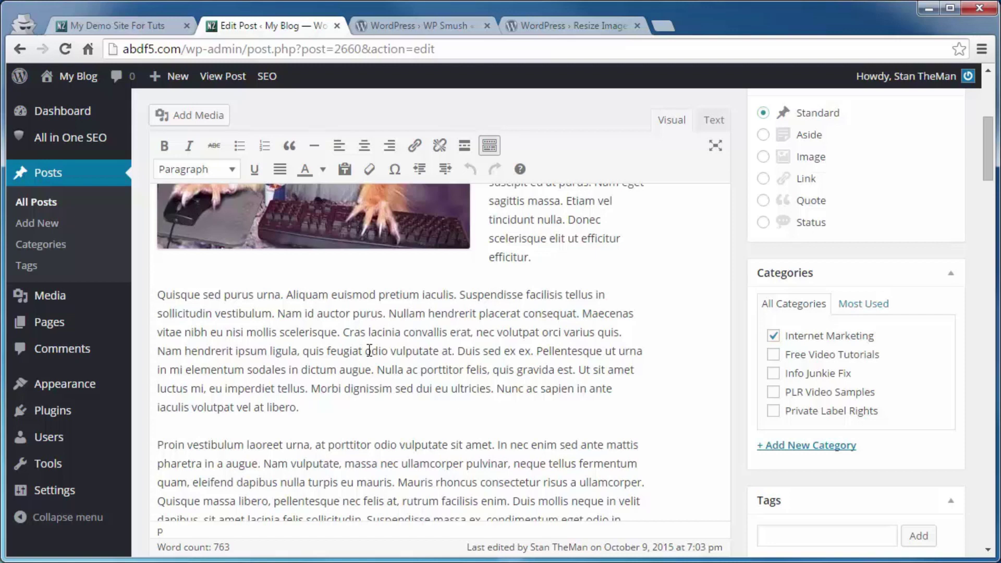
left_click(368, 351)
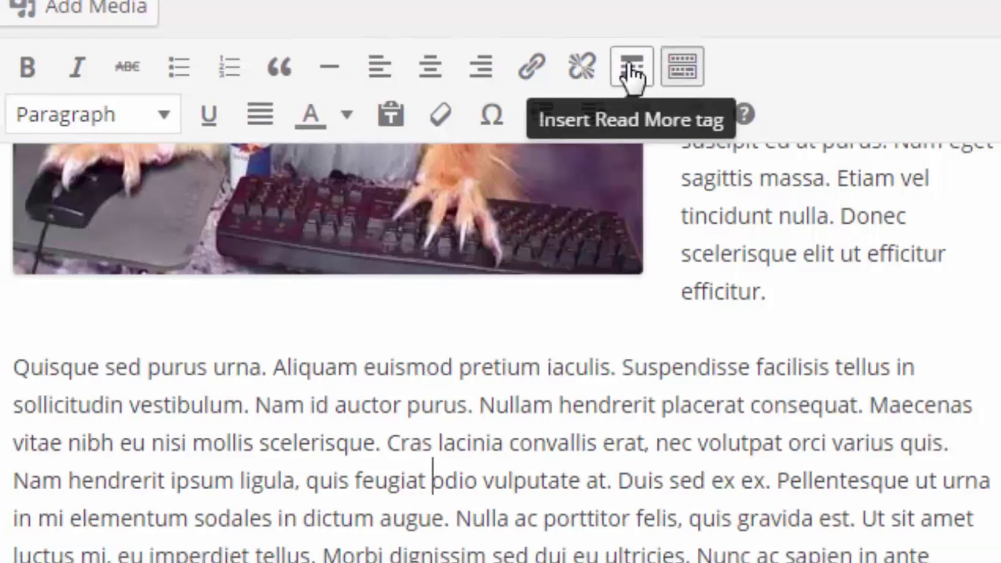
left_click(634, 72)
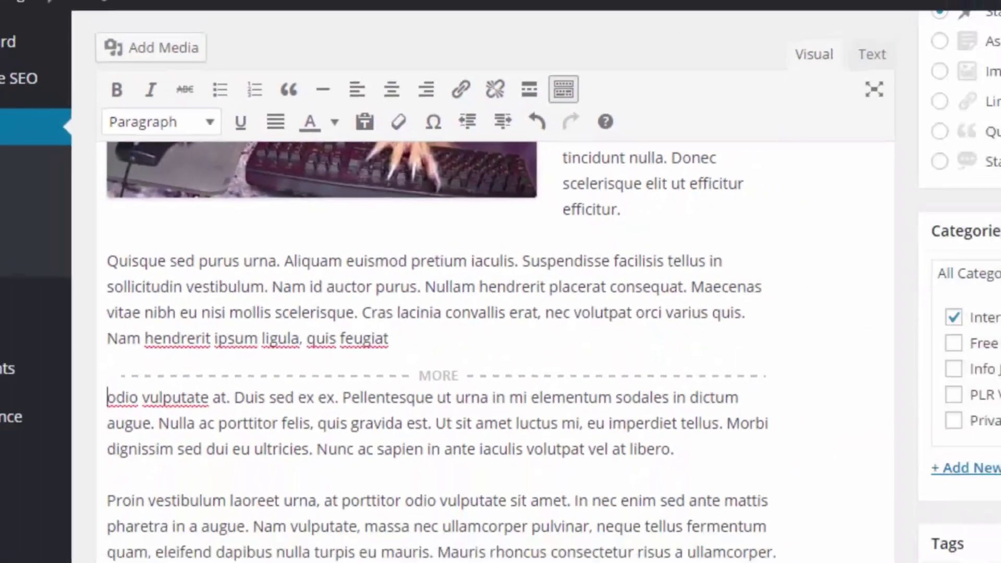
scroll(964, 309, "up", 4)
left_click(933, 320)
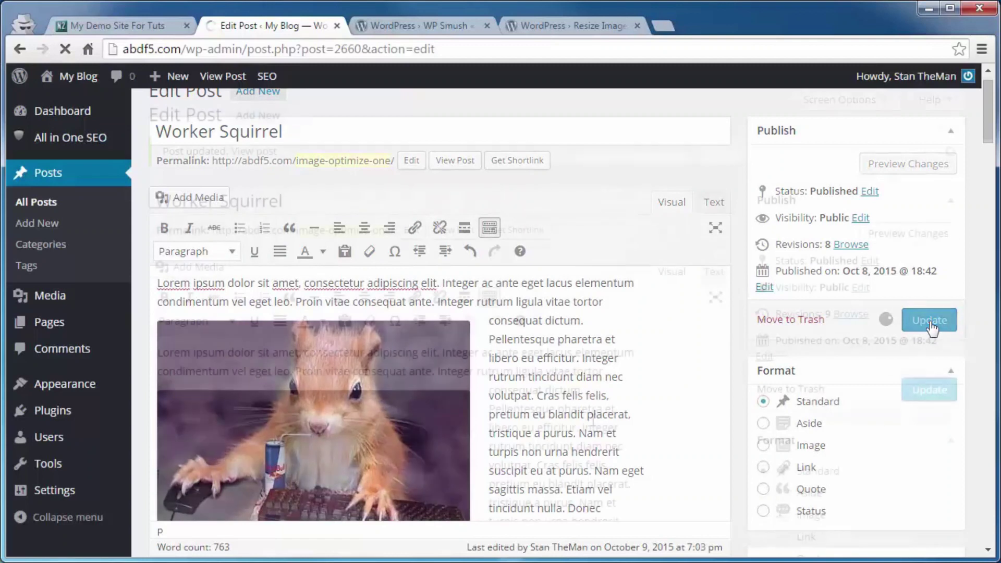
scroll(587, 478, "down", 6)
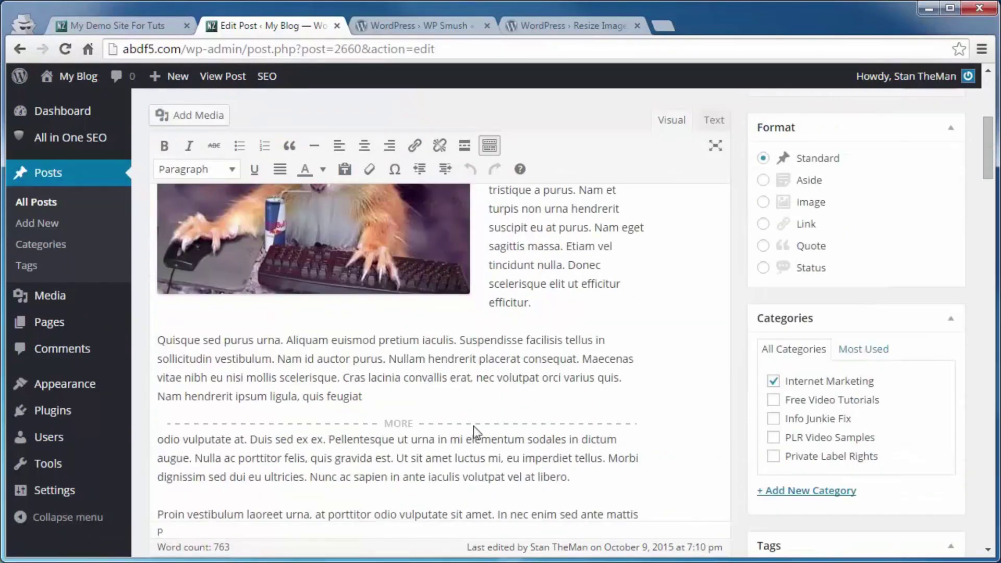
Reload the blog's front page and check where the Worker Squirrel post is cut off.
left_click(73, 26)
mouse_move(46, 78)
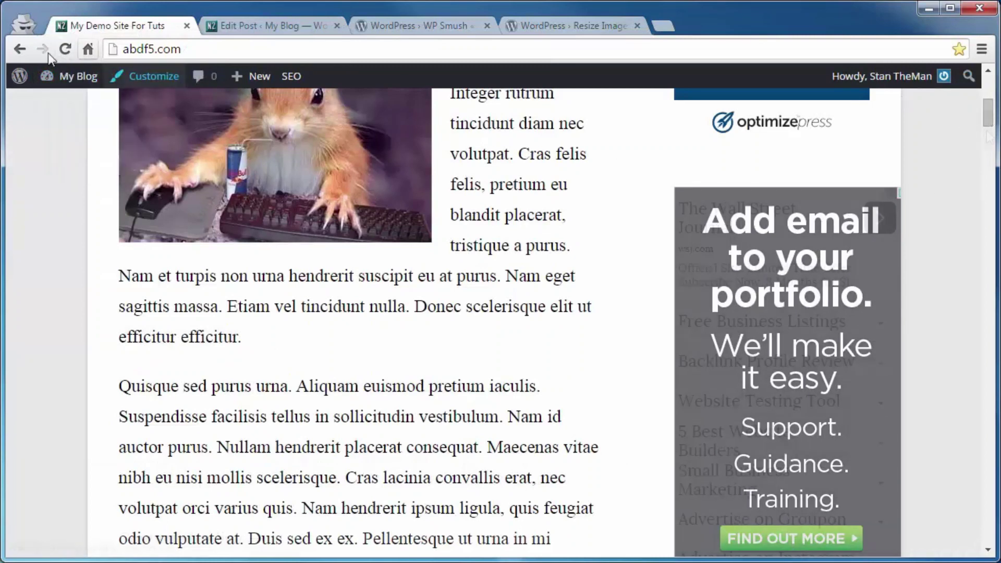
left_click(64, 50)
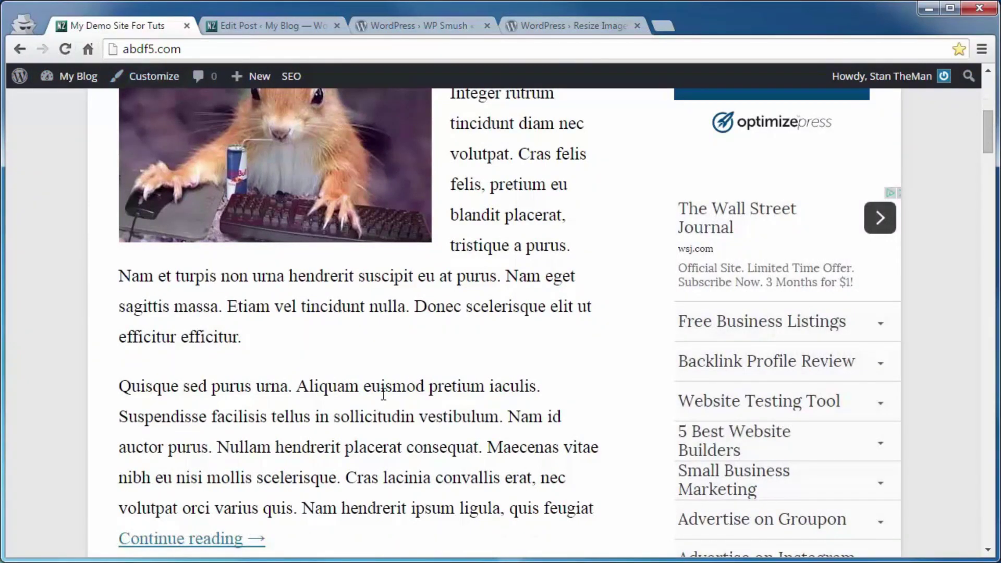
scroll(383, 394, "down", 3)
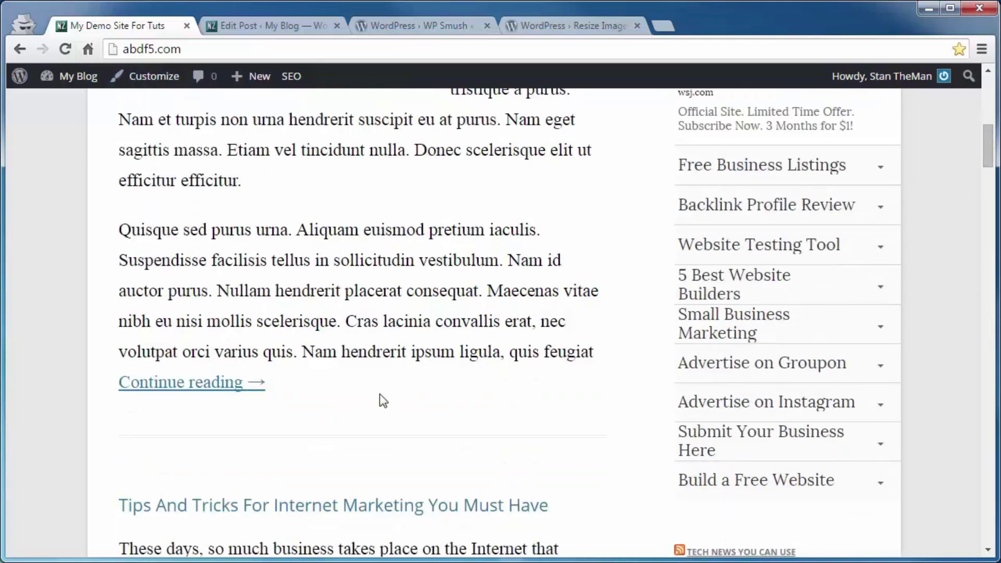
scroll(379, 391, "up", 3)
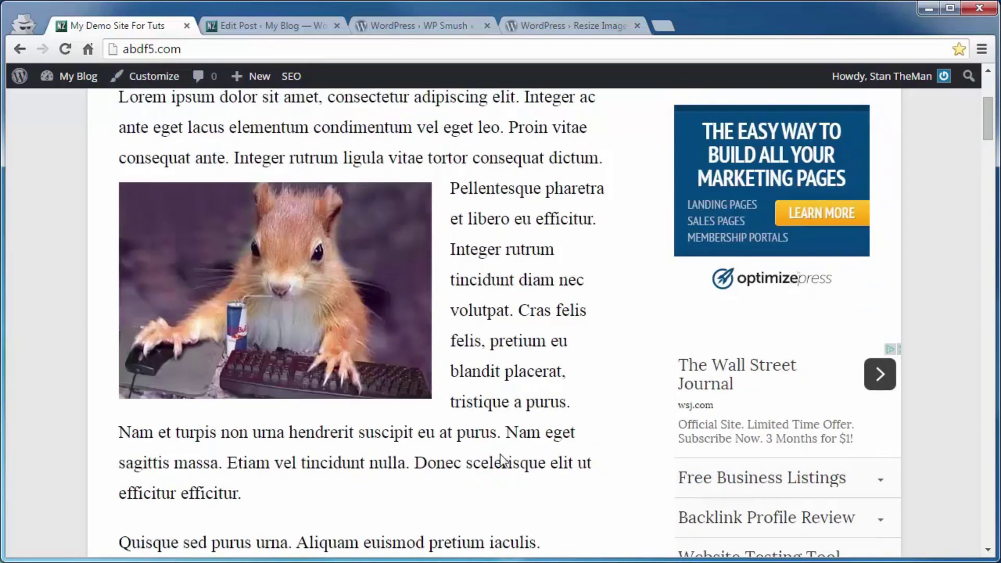
Open the full Worker Squirrel post from its Continue reading link and look through the page.
scroll(495, 462, "down", 3)
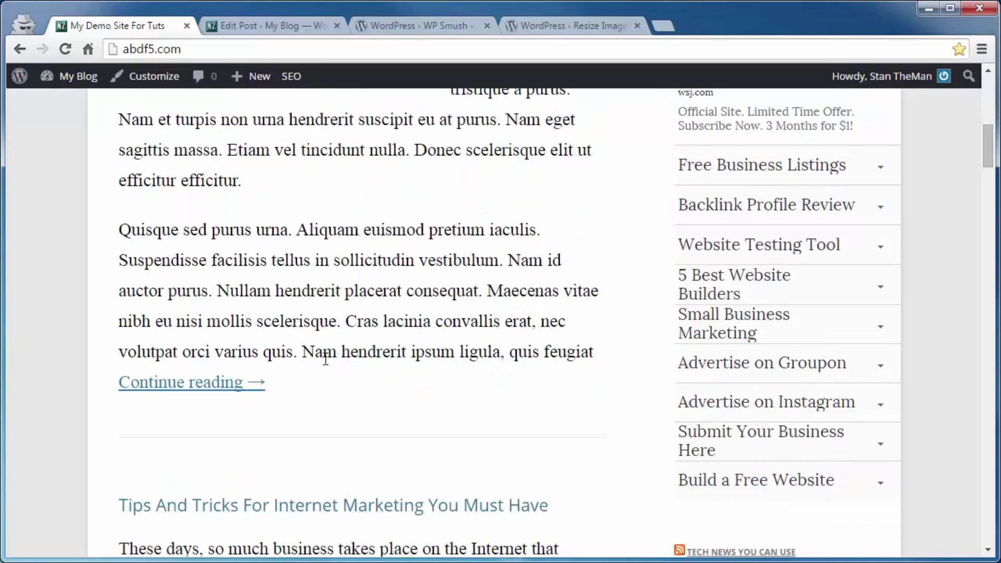
left_click(158, 392)
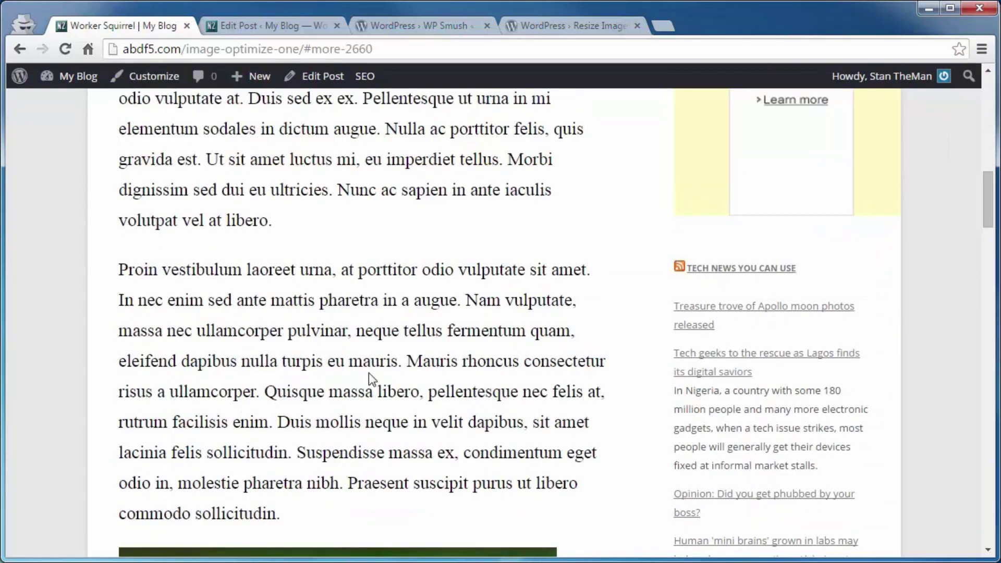
scroll(434, 464, "up", 6)
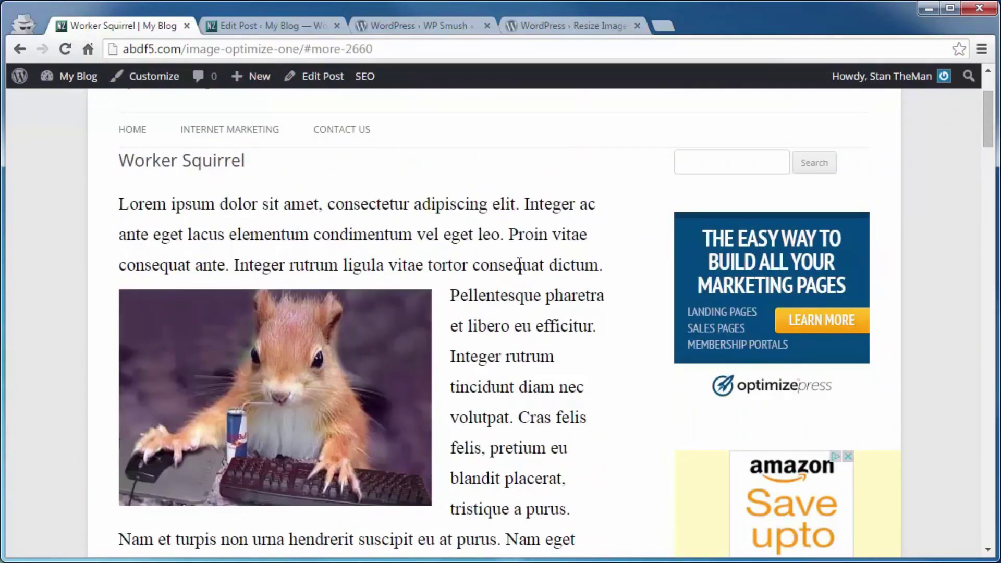
scroll(508, 266, "down", 9)
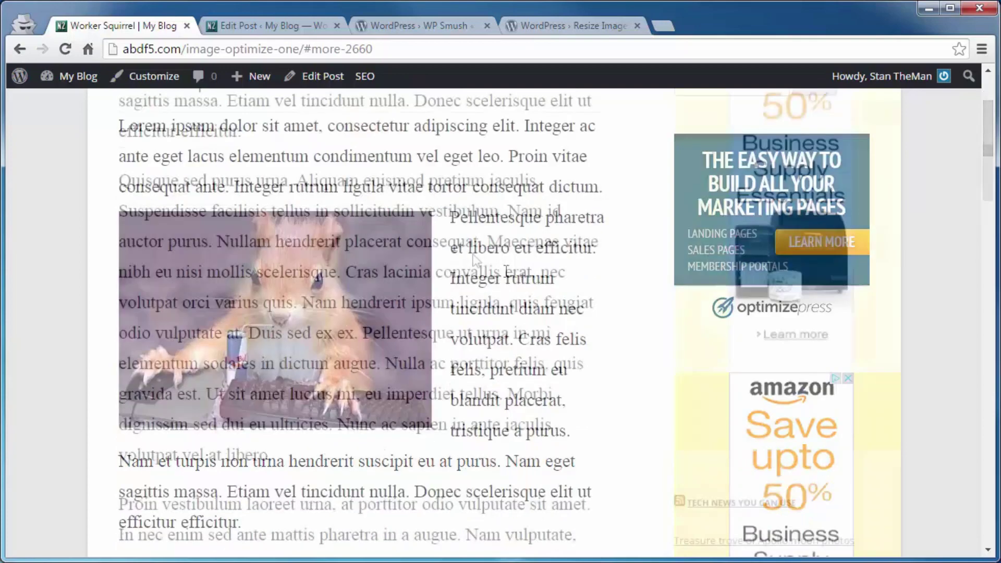
scroll(570, 268, "up", 9)
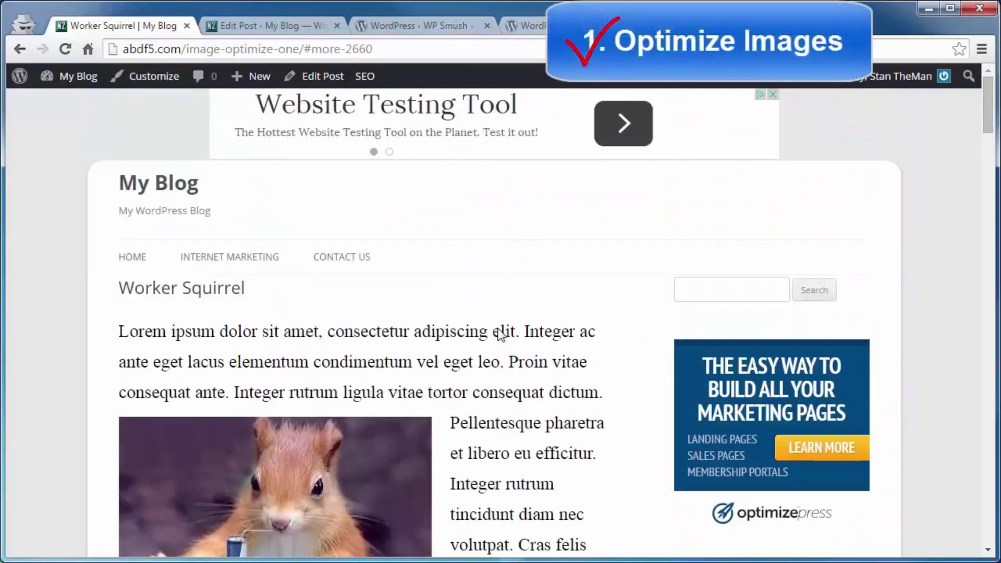
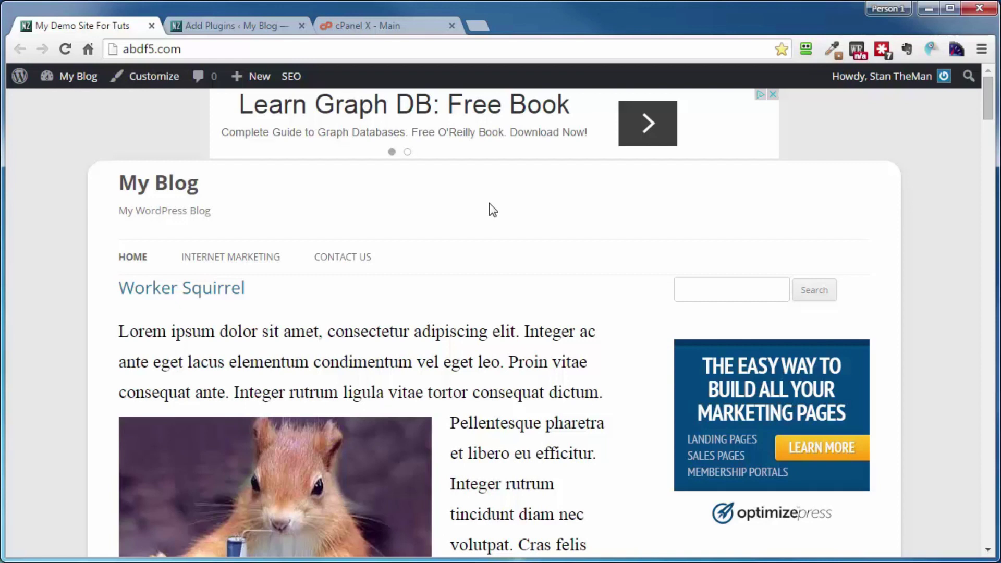
Open phpMyAdmin from cPanel and show the tables of the demoabd_wp832 database.
left_click(365, 26)
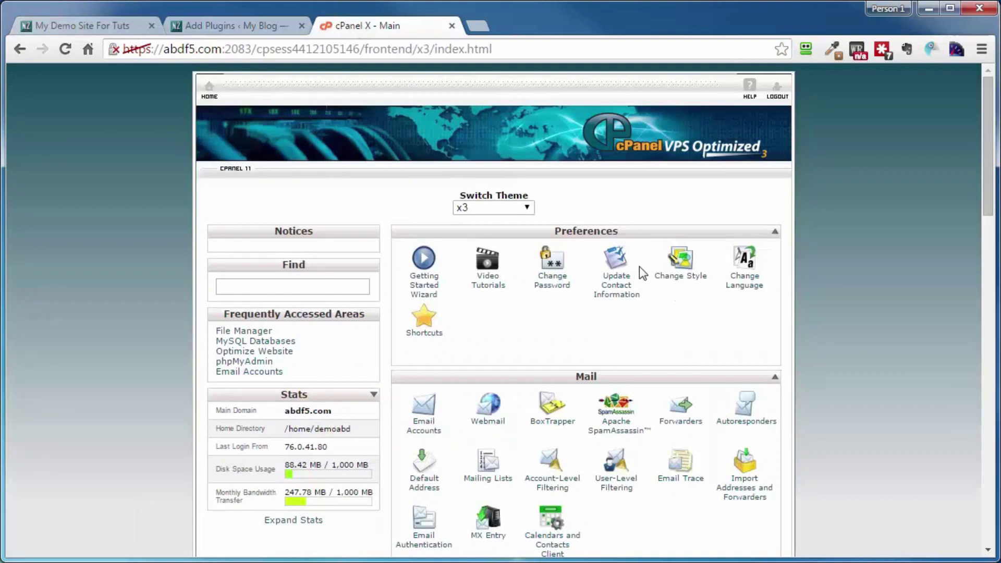
scroll(816, 286, "down", 6)
scroll(818, 291, "down", 9)
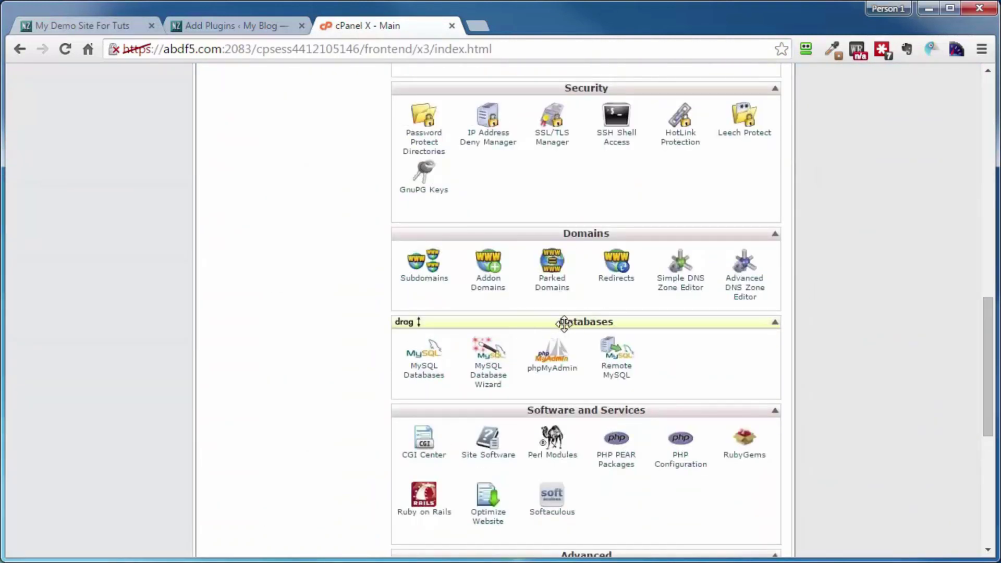
left_click(550, 371)
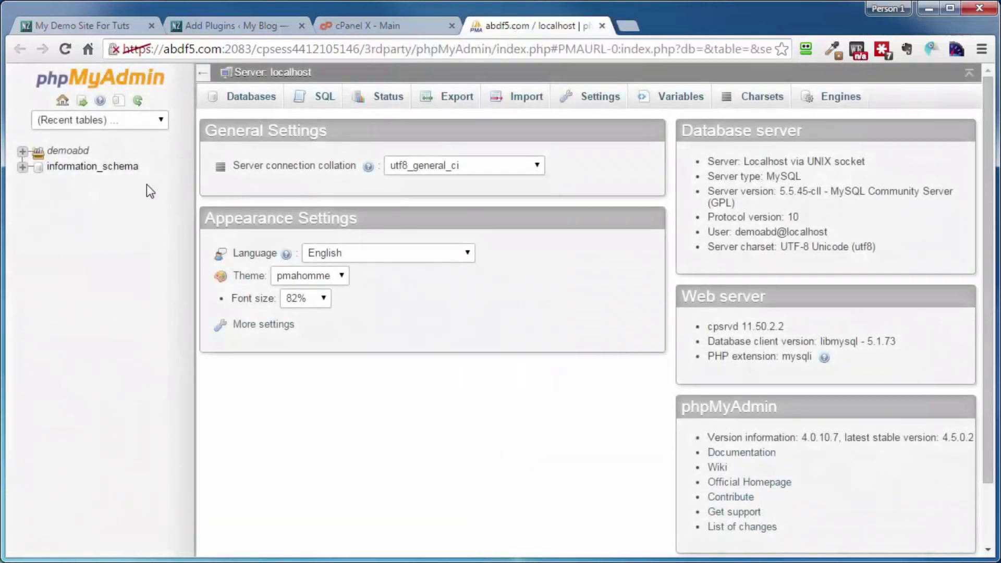
left_click(23, 151)
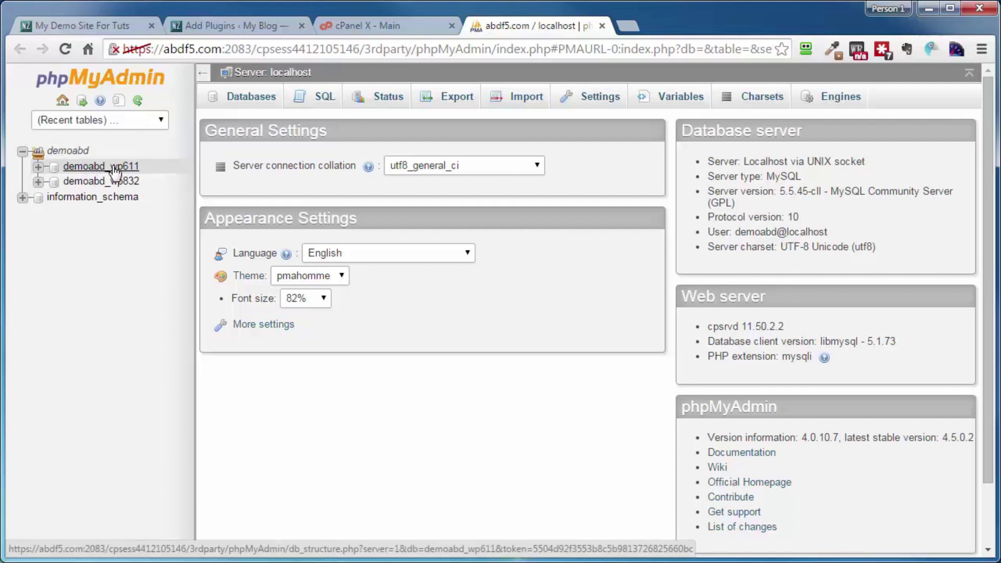
left_click(83, 182)
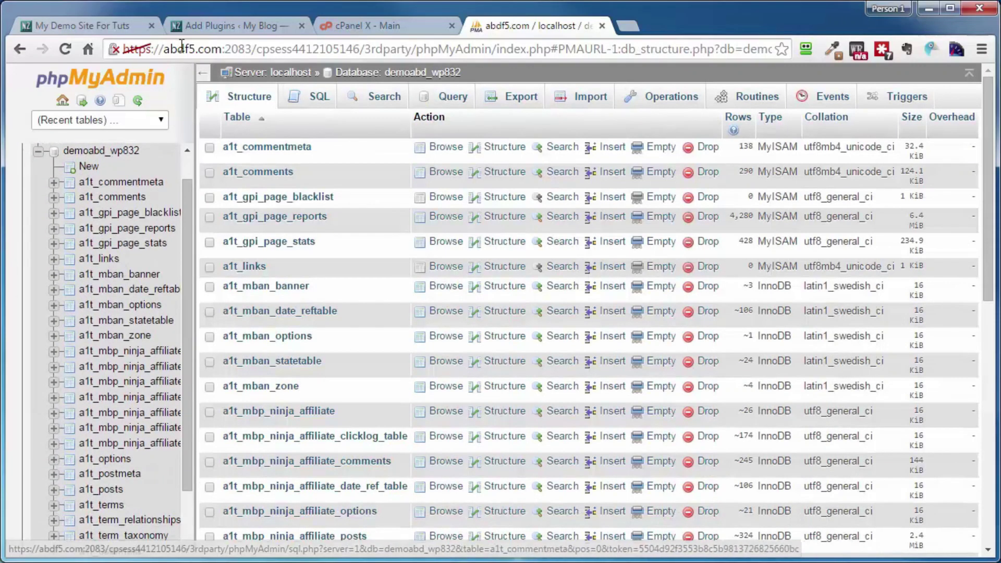
left_click(112, 28)
left_click(529, 25)
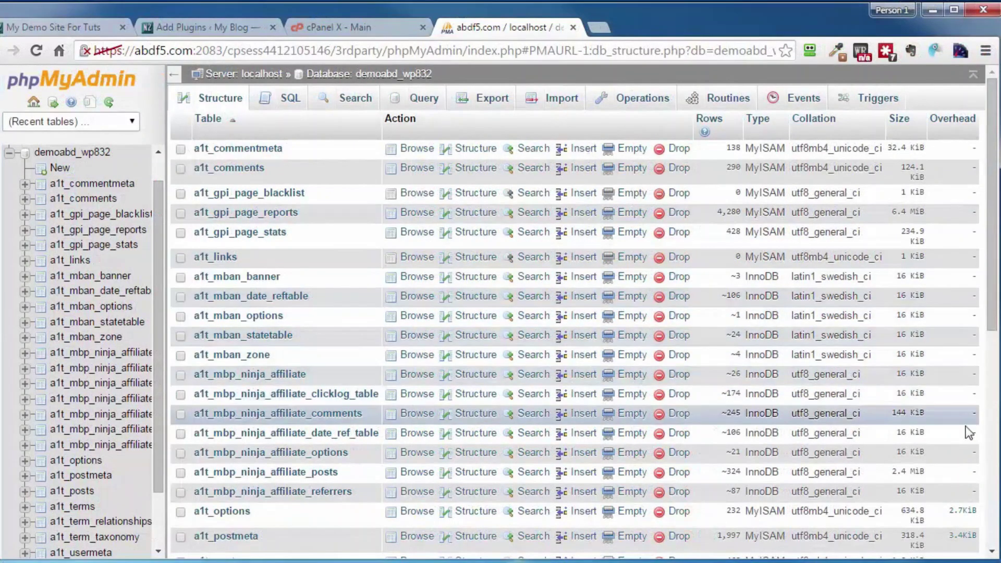
Select all tables having overhead in the demoabd_wp832 database and run Optimize table on them.
scroll(995, 337, "down", 3)
scroll(996, 339, "down", 5)
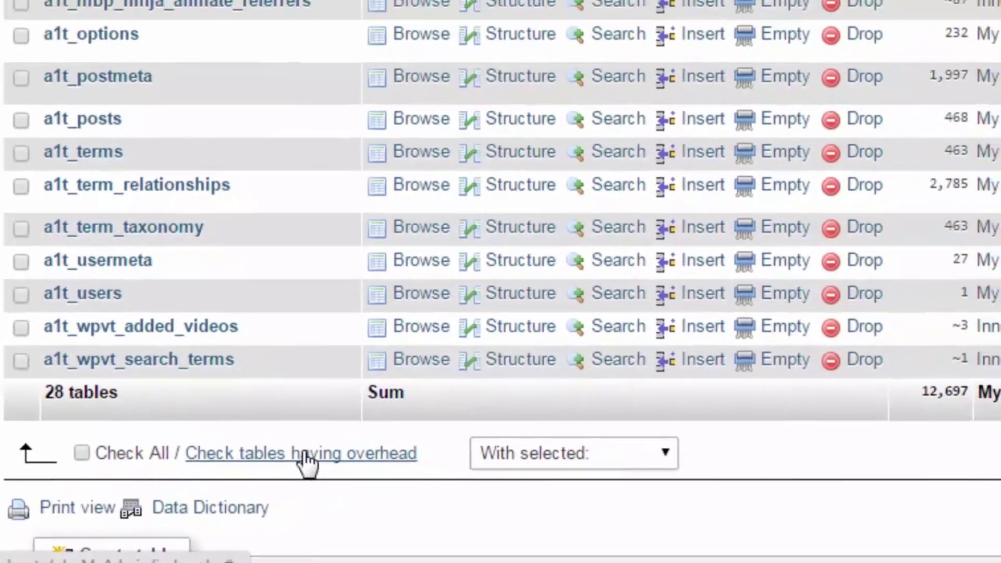
left_click(437, 371)
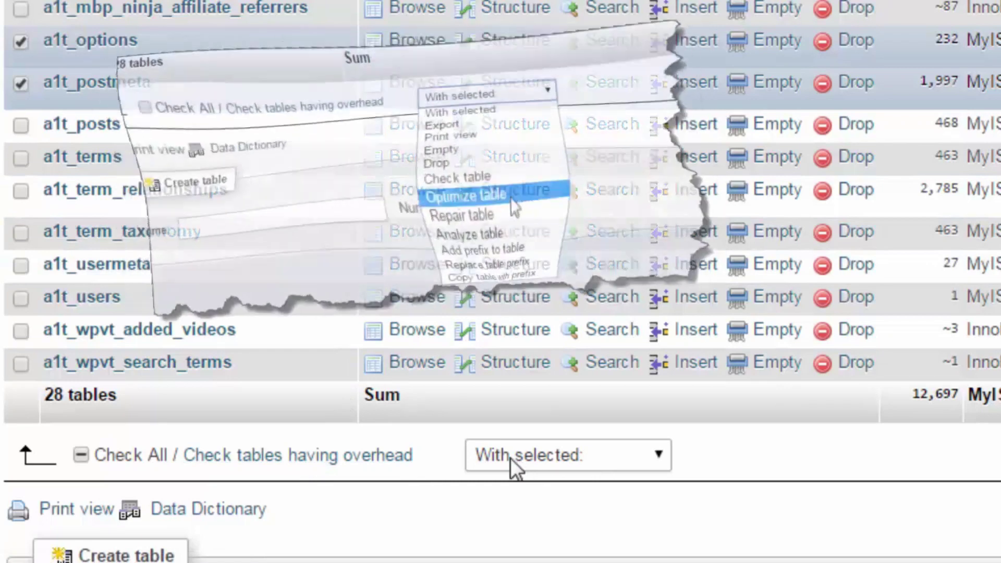
left_click(512, 457)
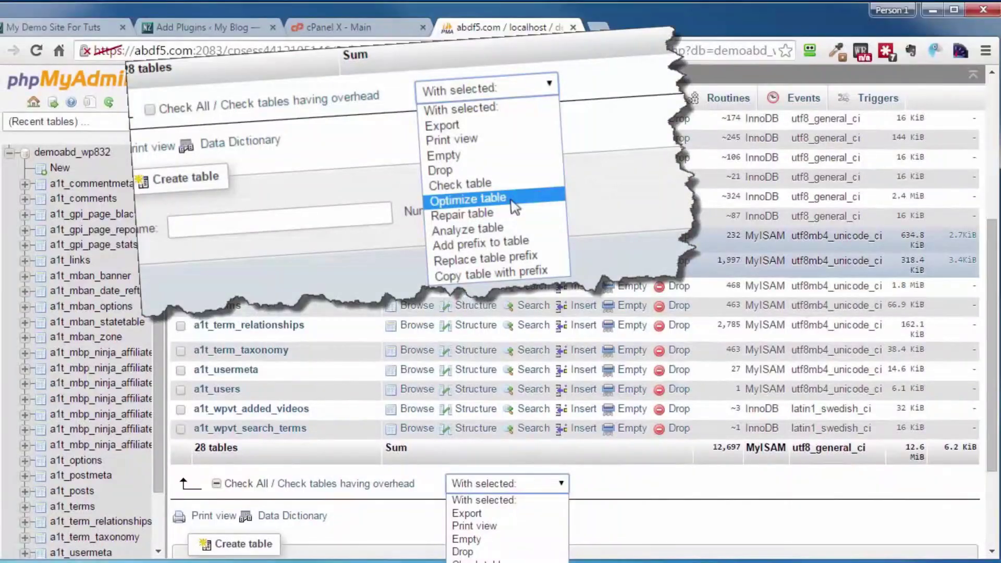
left_click(509, 362)
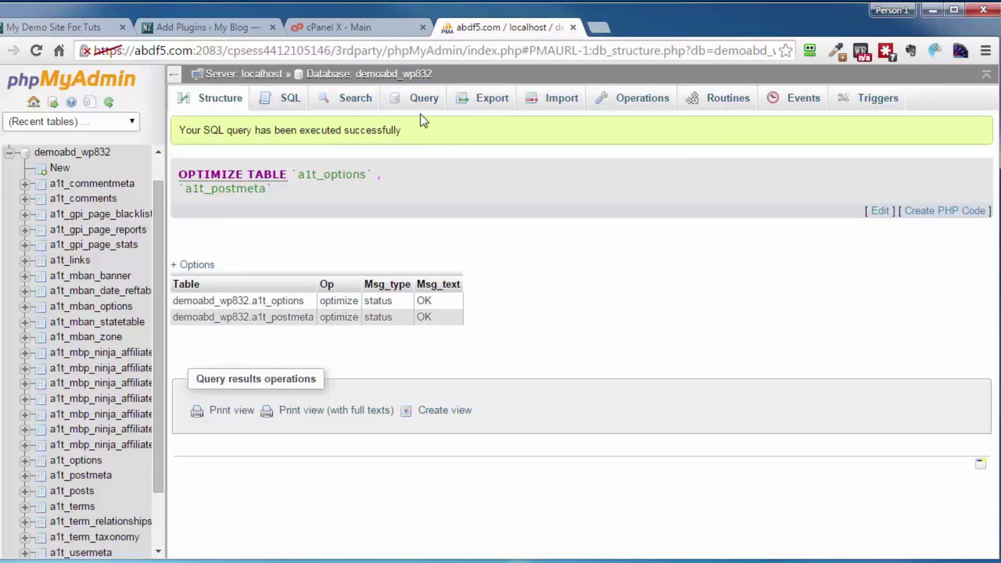
Return to the demoabd_wp832 table list, check the tables' overhead, and close phpMyAdmin.
left_click(375, 77)
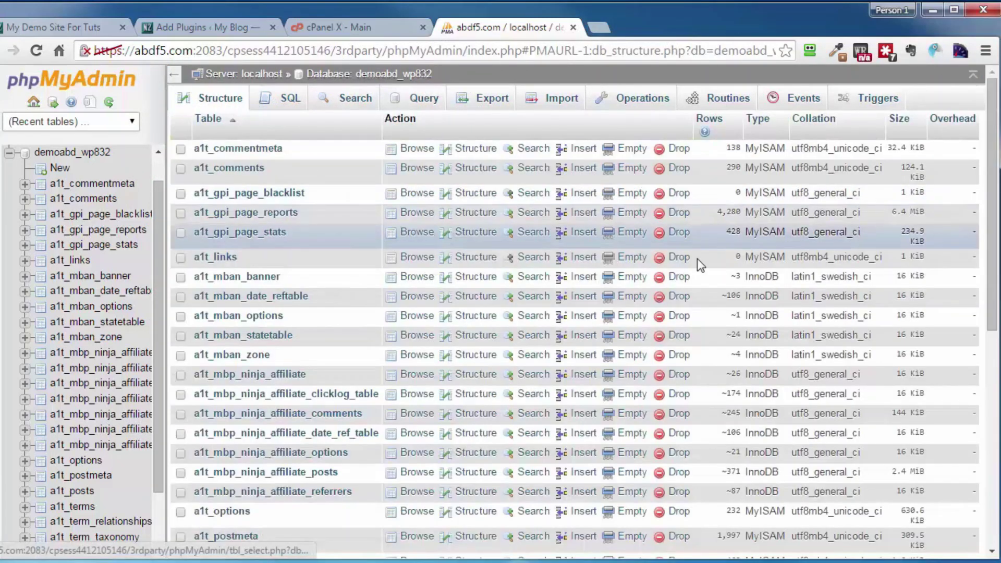
left_click_drag(995, 285, 996, 456)
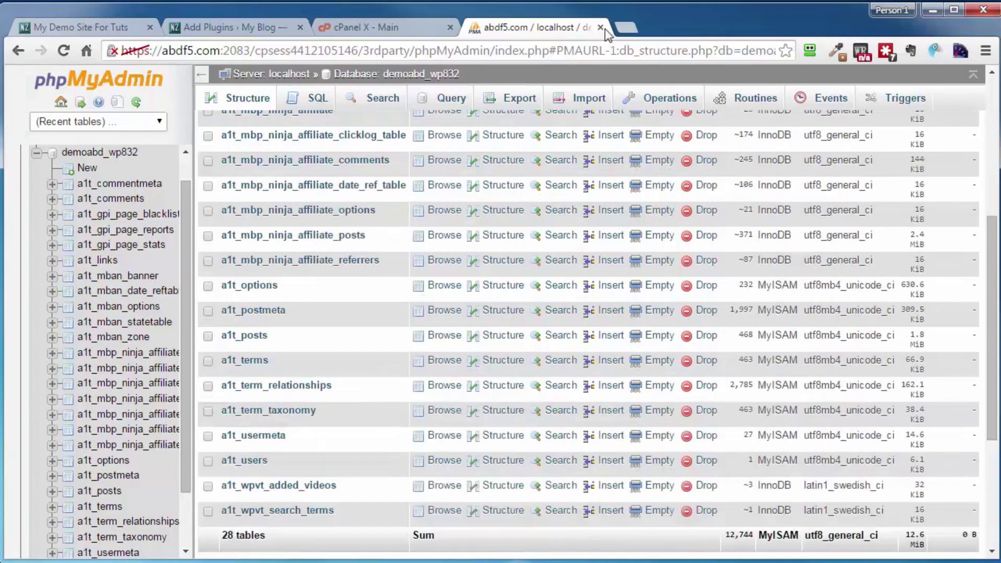
left_click(573, 27)
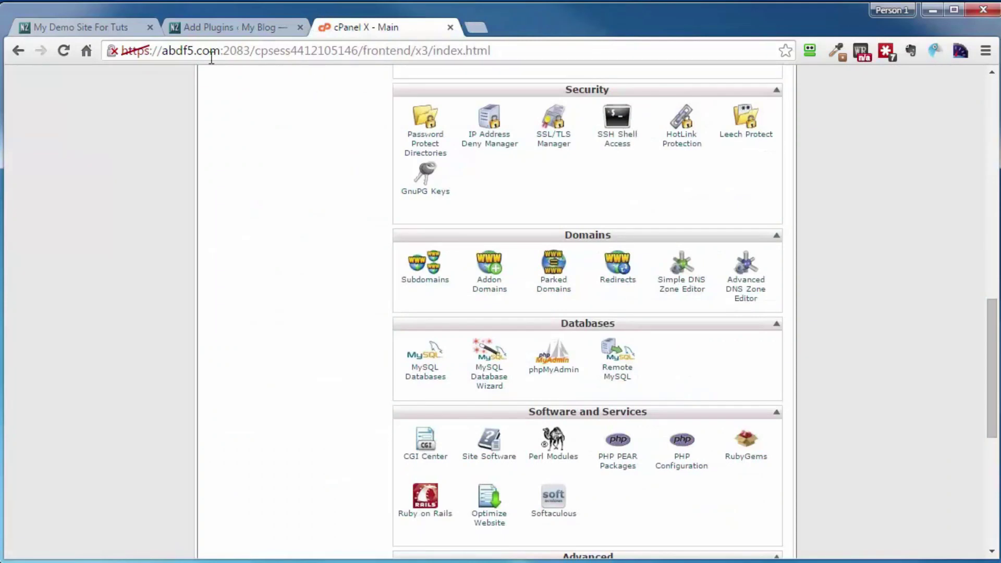
Reload the blog's front page to check that it still loads, and switch to the WordPress admin page.
left_click(70, 29)
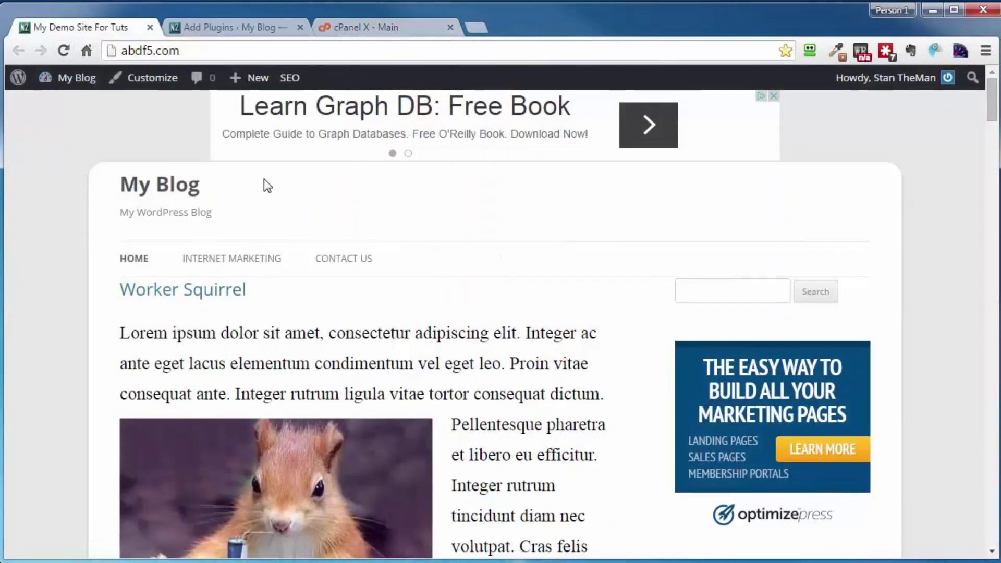
left_click(63, 51)
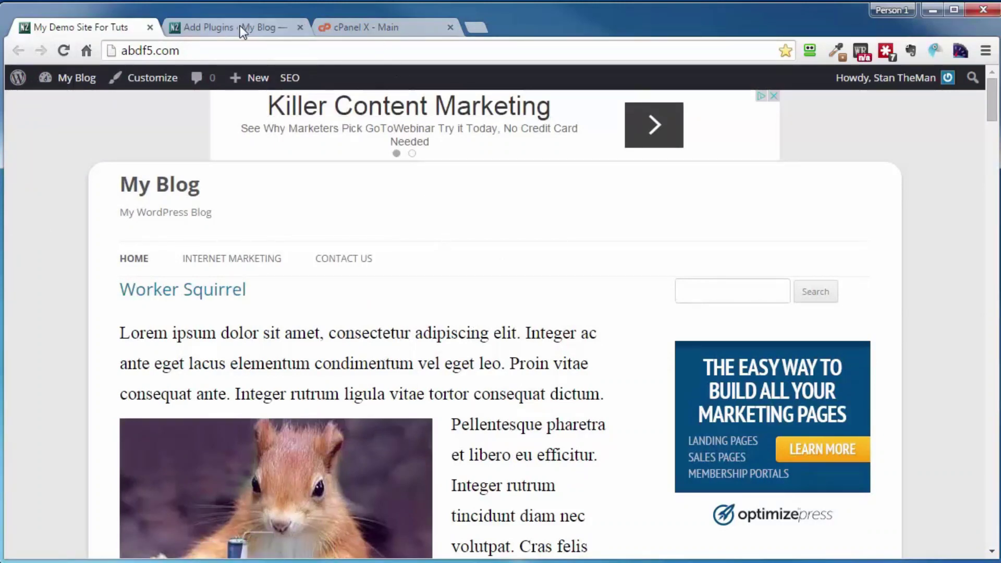
left_click(220, 30)
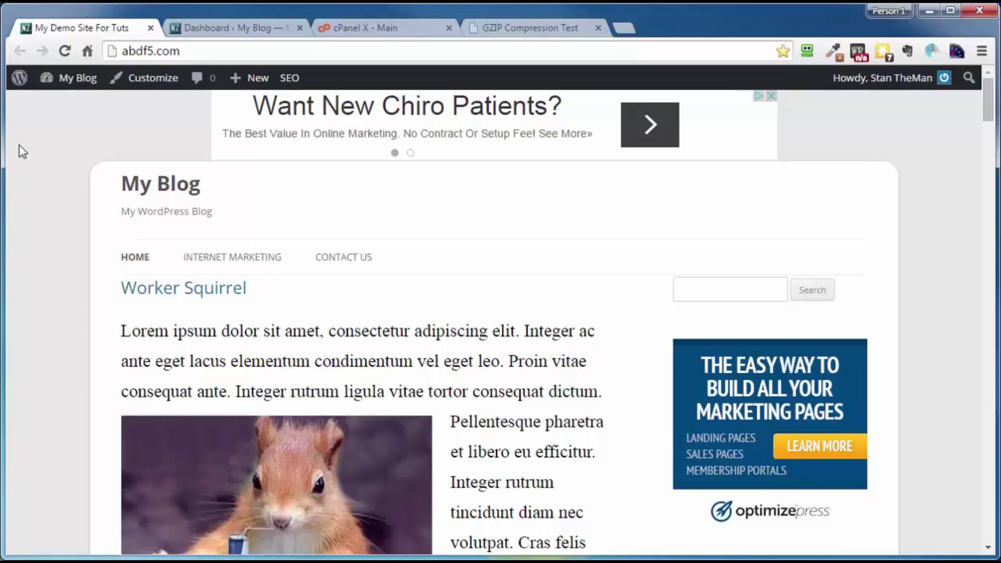
left_click(64, 50)
left_click(507, 25)
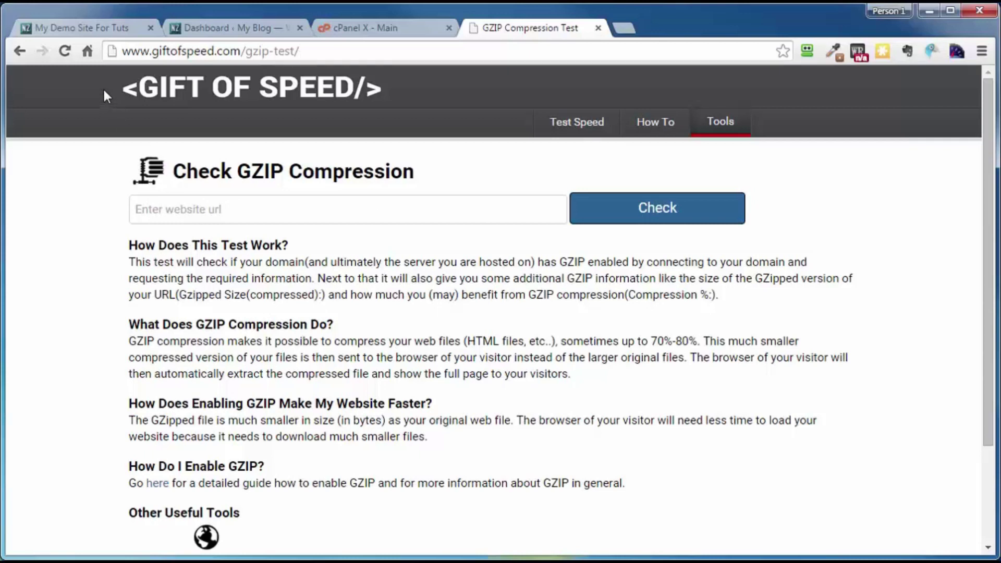
left_click(97, 28)
right_click(135, 50)
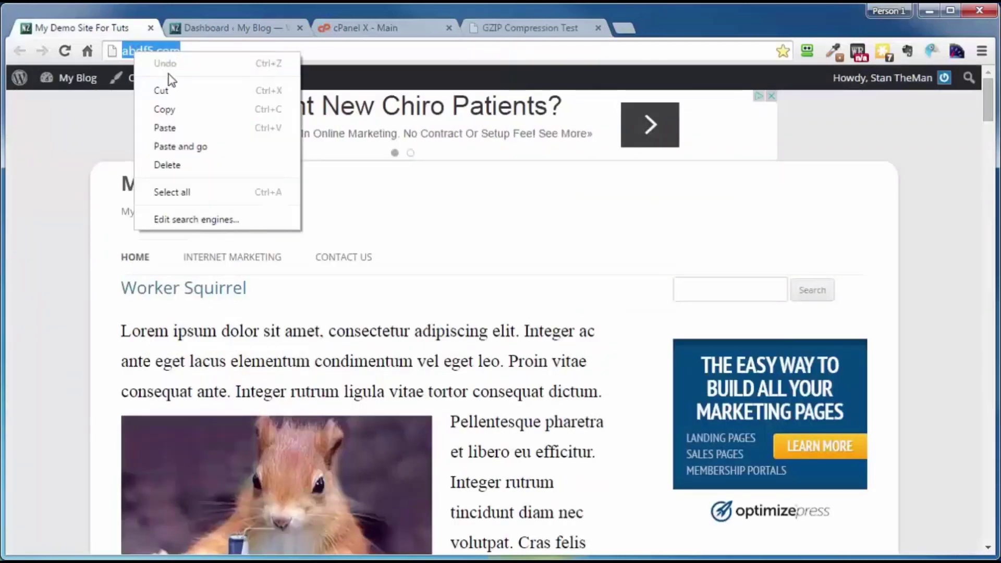
left_click(171, 110)
left_click(535, 29)
left_click(313, 209)
key("ctrl+v")
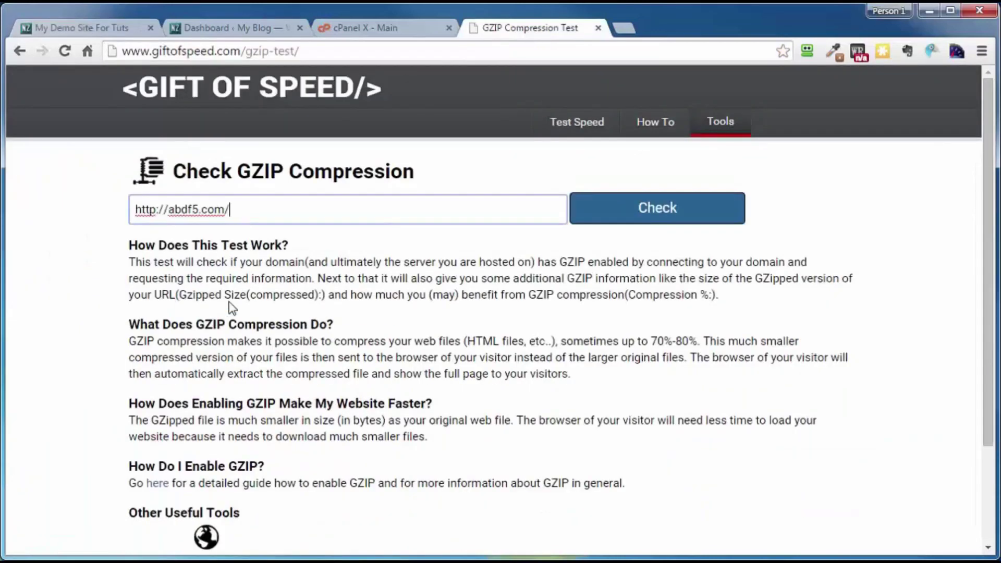
left_click(652, 211)
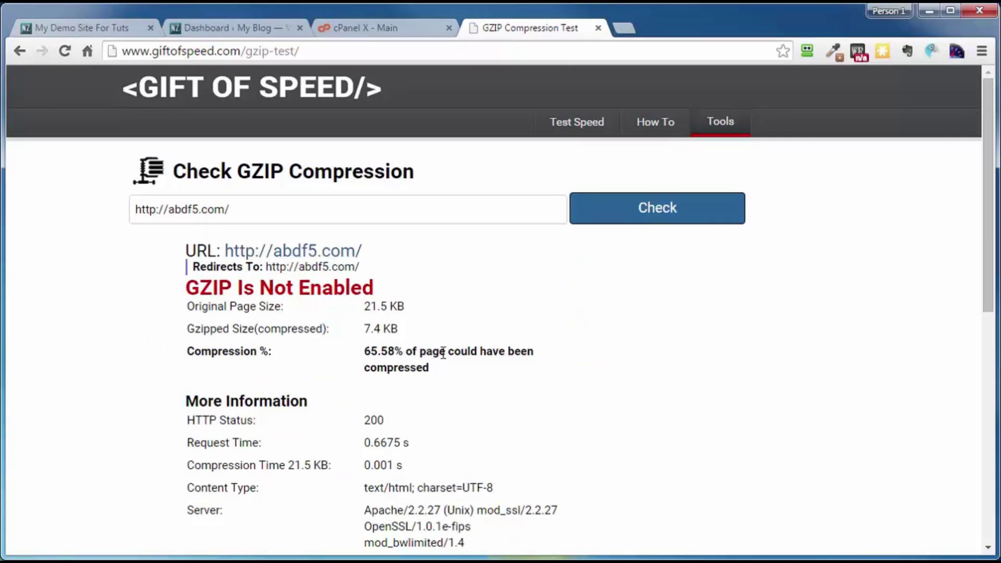
Open the guide to enabling GZIP compression and read its mod_deflate, mod_gzip, server and WordPress instructions.
scroll(443, 352, "down", 7)
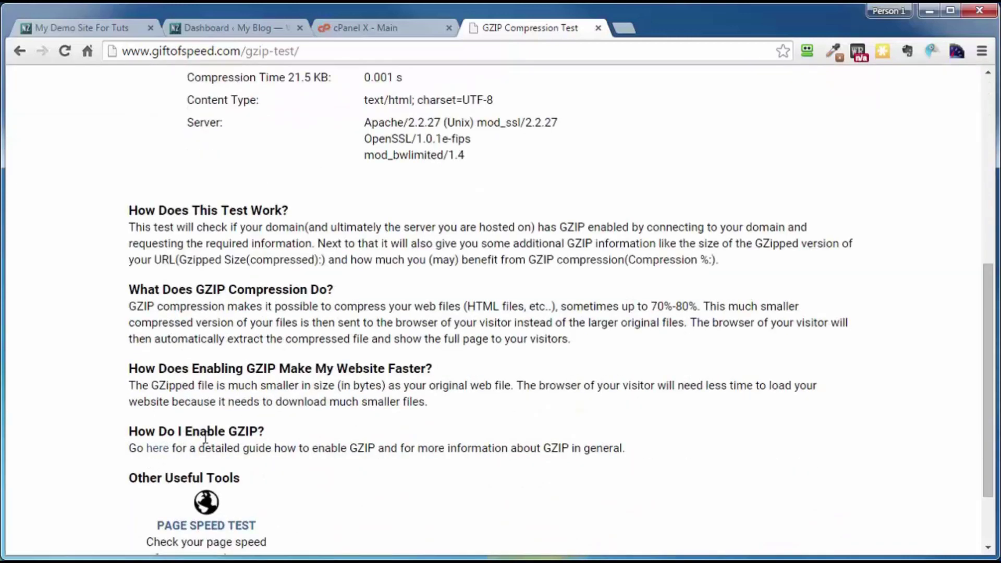
left_click(155, 449)
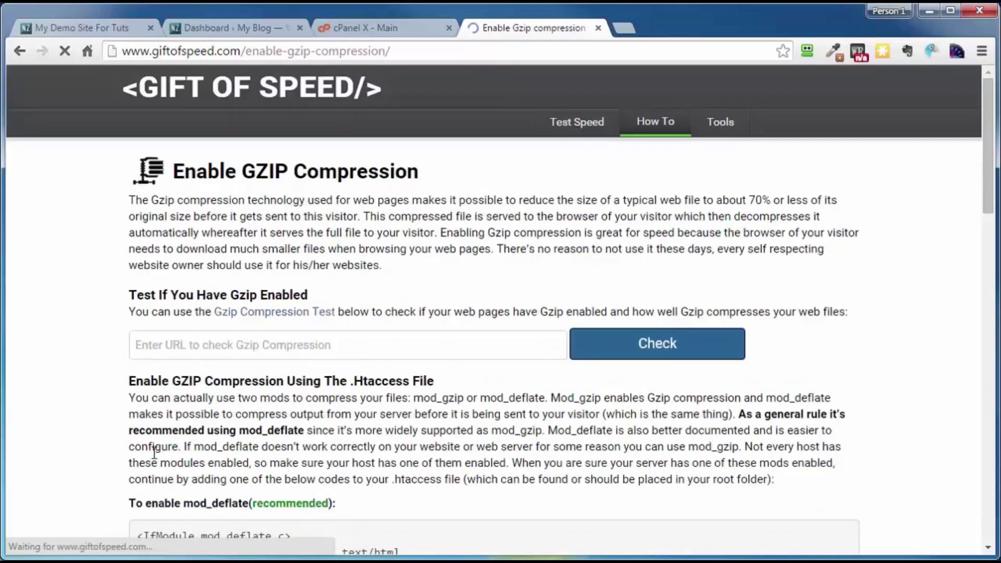
scroll(395, 447, "down", 6)
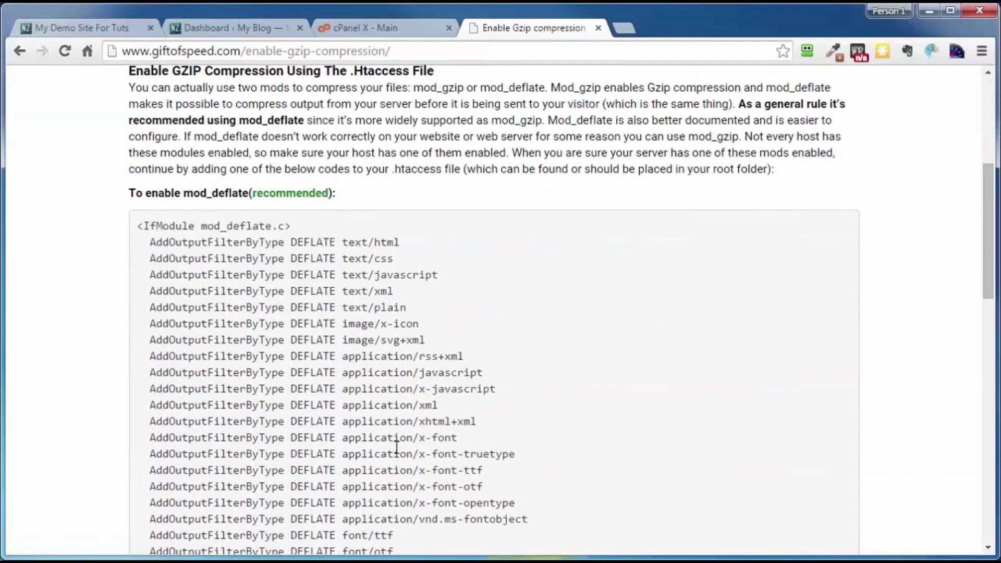
scroll(216, 201, "down", 4)
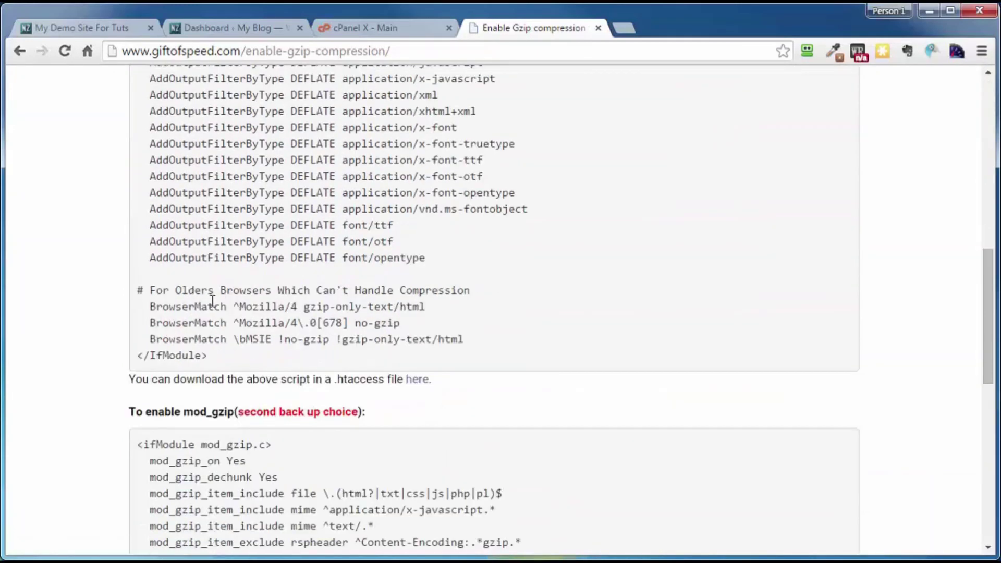
scroll(211, 299, "down", 5)
scroll(211, 306, "down", 2)
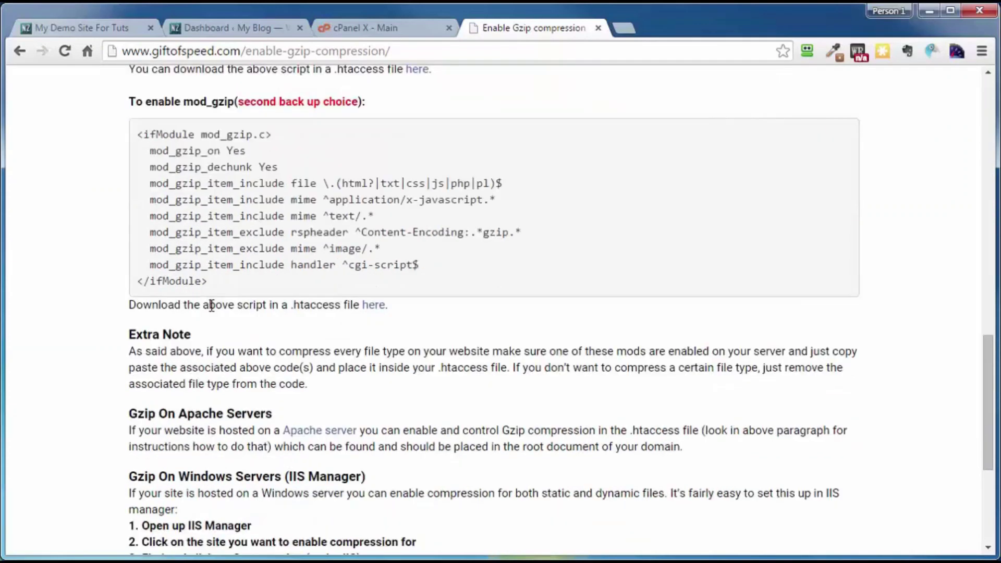
scroll(212, 306, "up", 3)
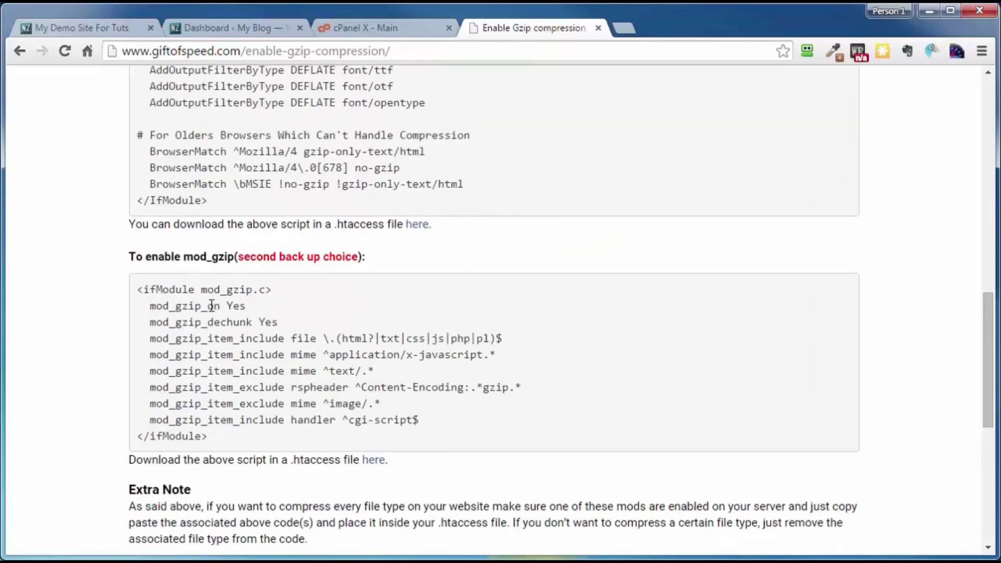
scroll(211, 306, "up", 7)
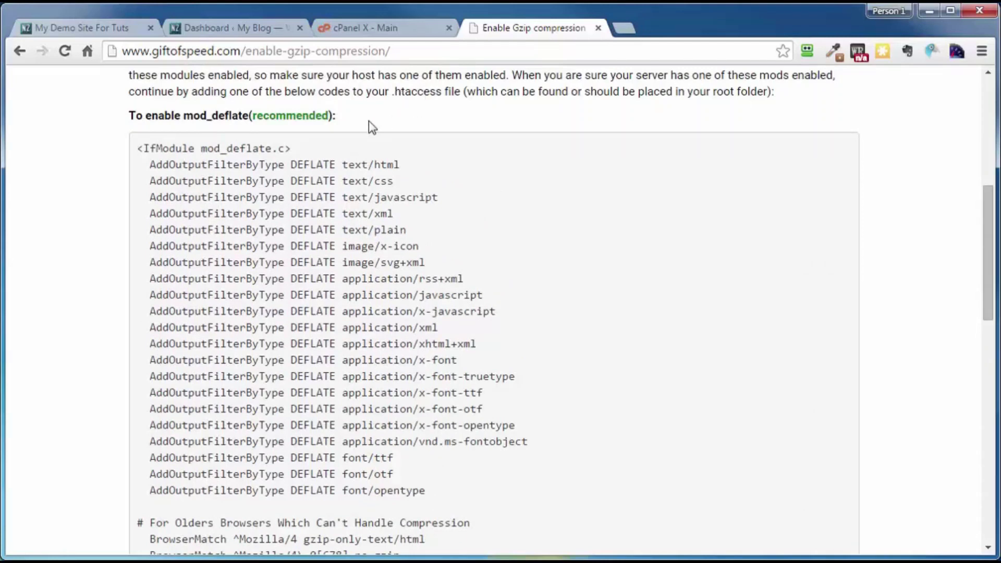
scroll(417, 209, "down", 14)
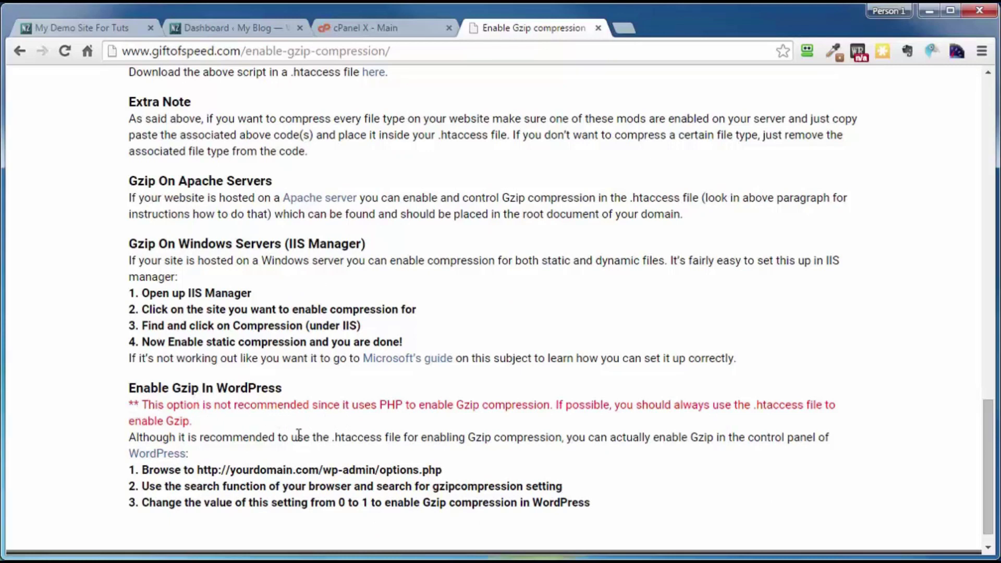
scroll(300, 443, "up", 4)
scroll(300, 443, "up", 3)
scroll(300, 443, "down", 3)
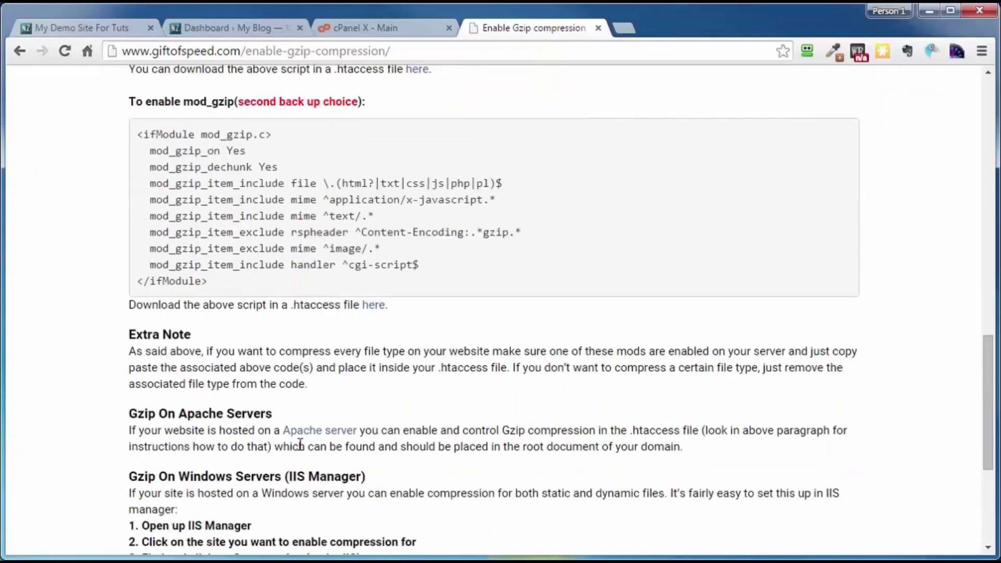
Review the guide's mod_deflate and mod_gzip .htaccess code and its notes on Apache and Windows servers.
scroll(300, 443, "down", 1)
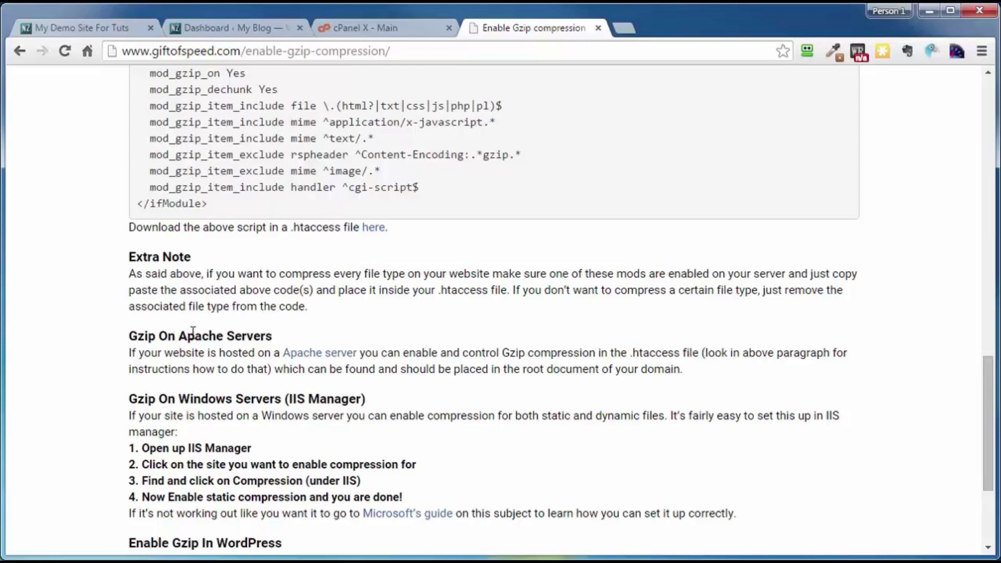
scroll(562, 347, "up", 4)
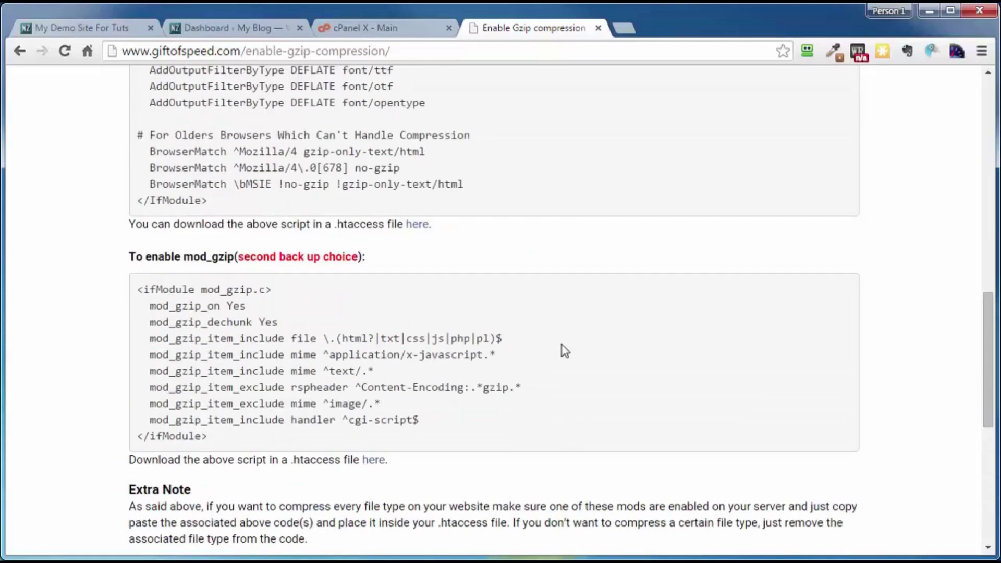
scroll(565, 350, "up", 1)
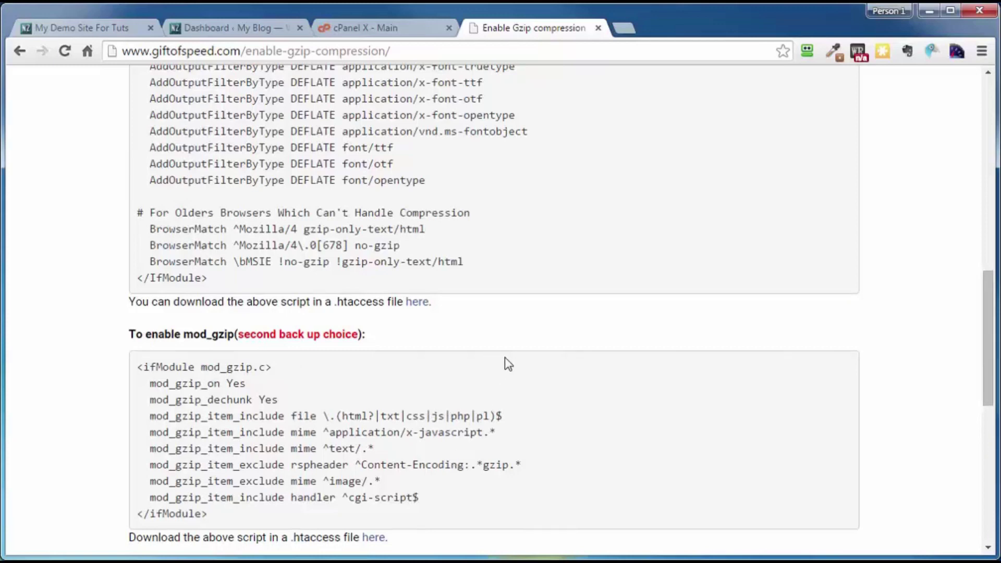
scroll(519, 252, "up", 3)
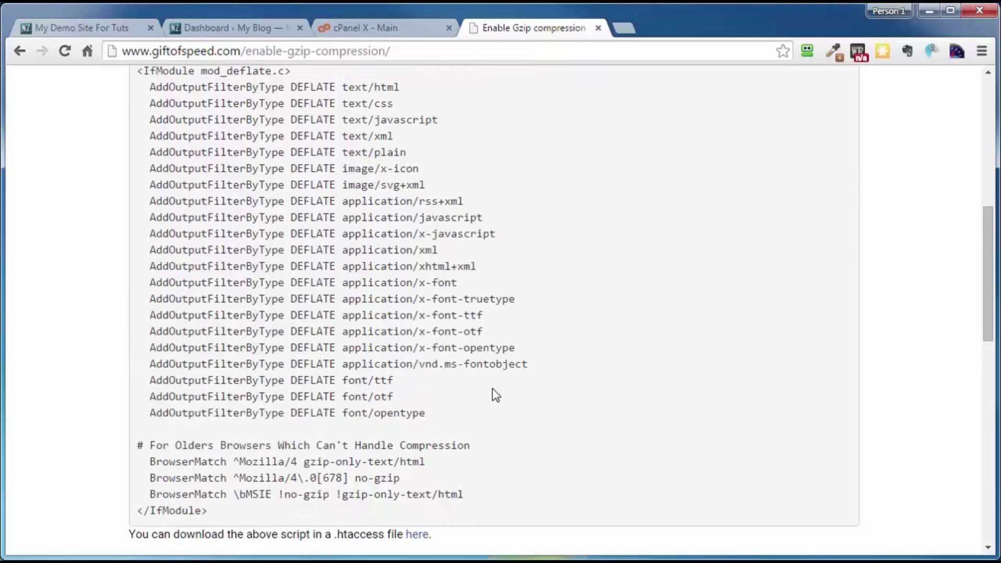
scroll(508, 403, "up", 3)
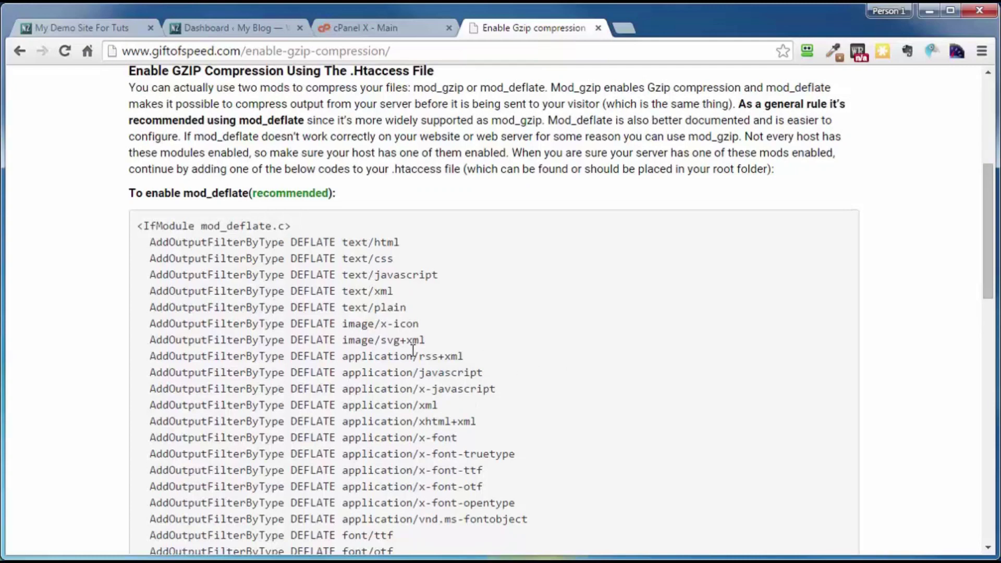
scroll(413, 351, "down", 4)
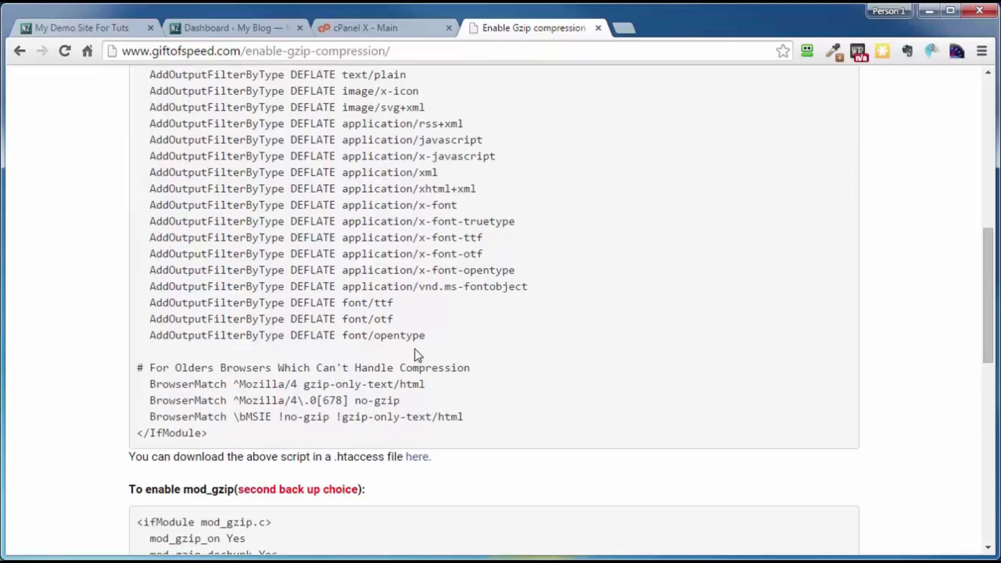
scroll(429, 339, "up", 7)
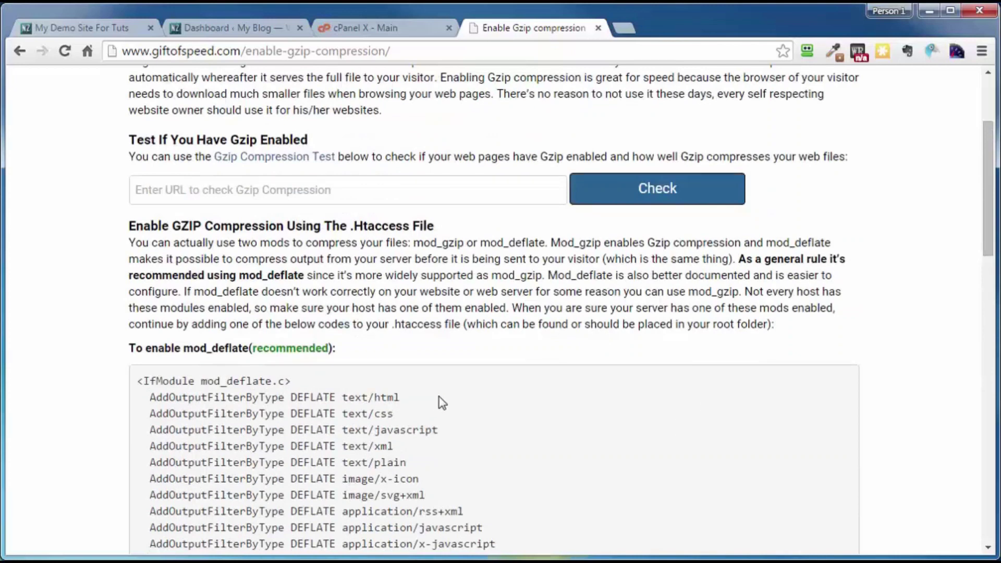
Switch to cPanel and open the Optimize Website page under Software and Services.
left_click(389, 28)
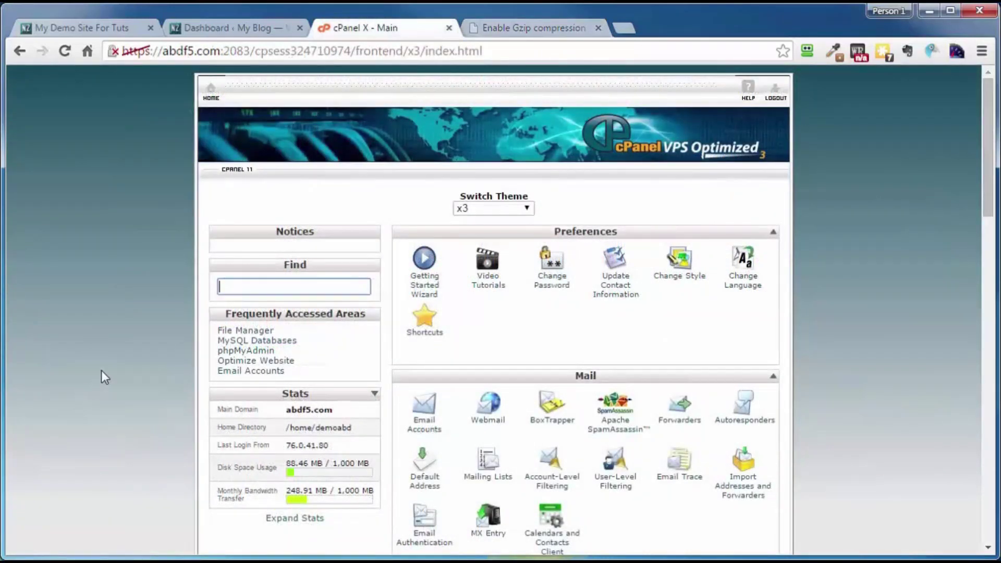
scroll(116, 349, "down", 4)
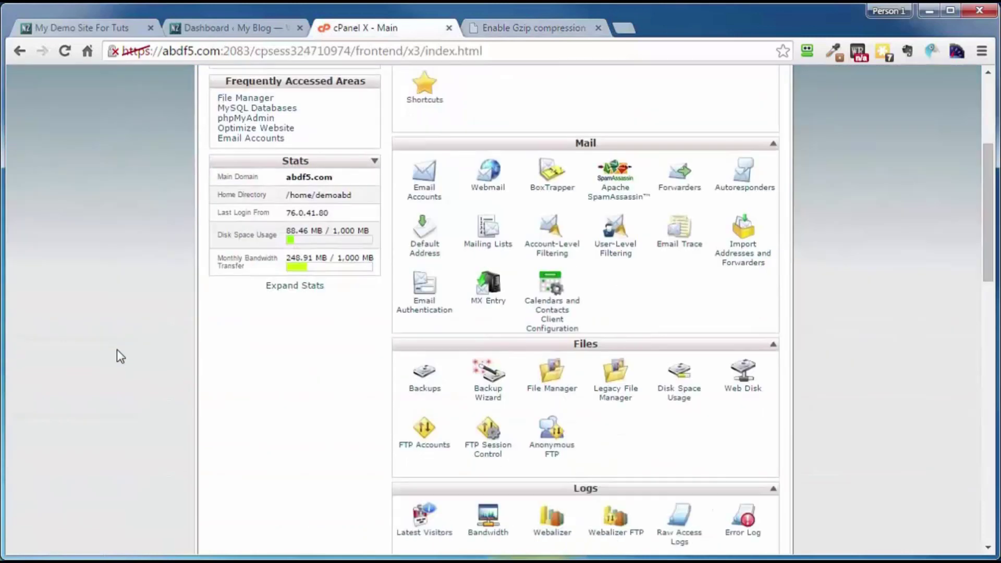
scroll(116, 349, "down", 9)
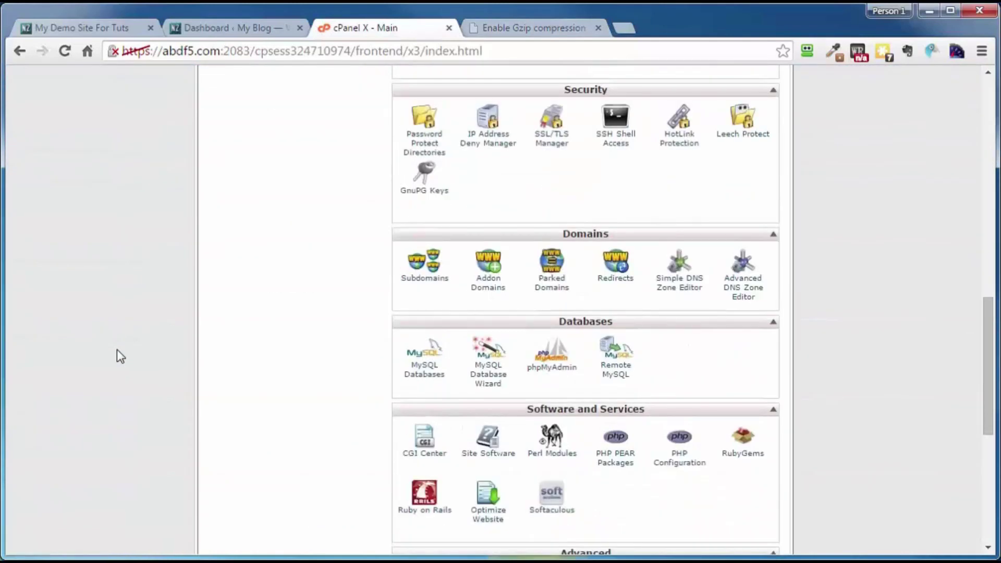
scroll(484, 440, "up", 1)
scroll(550, 478, "down", 4)
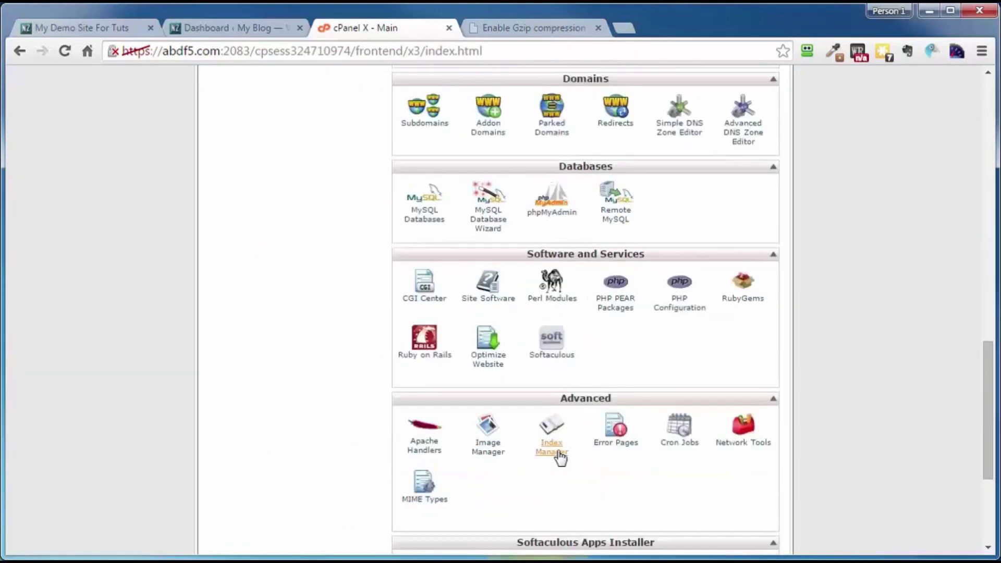
left_click(489, 360)
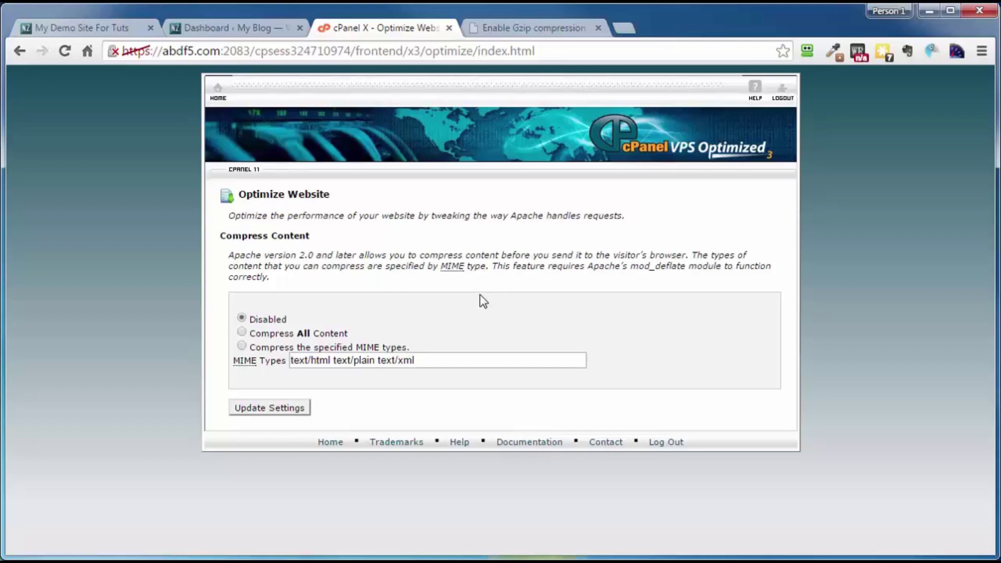
Set content compression to Compress All Content and update the settings.
left_click(524, 30)
left_click(241, 332)
left_click(268, 409)
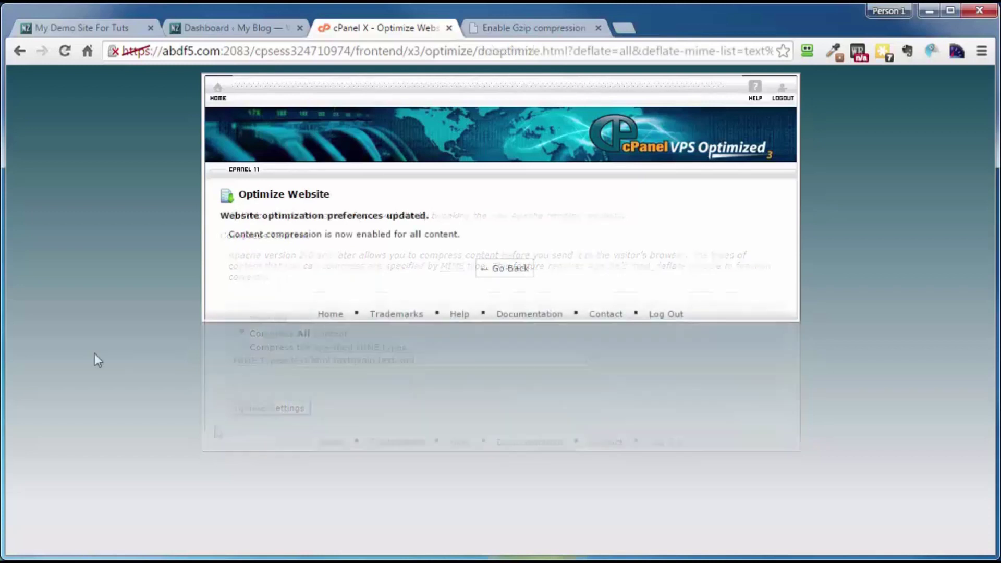
left_click(551, 30)
right_click(347, 190)
left_click(470, 279)
left_click(663, 193)
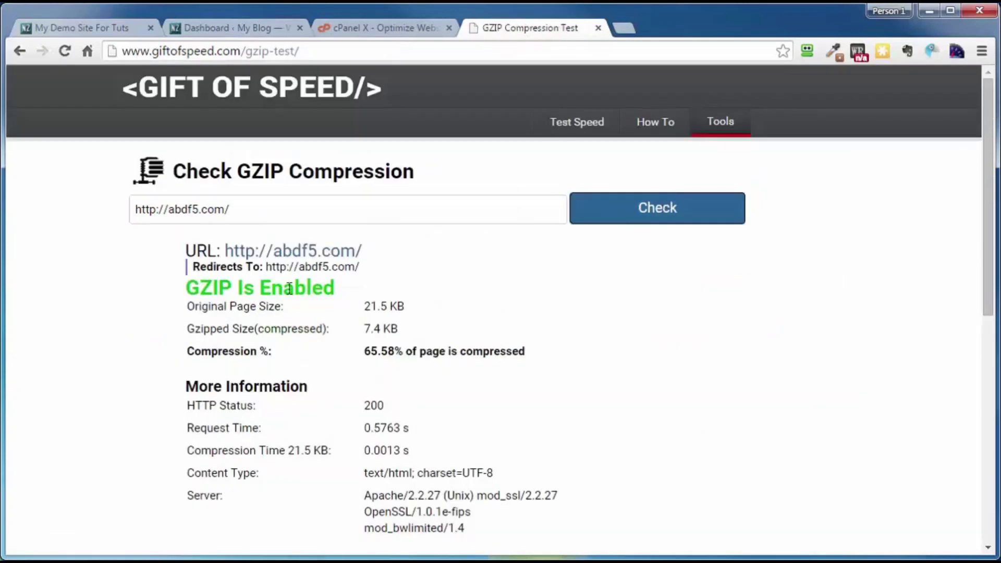
left_click(380, 31)
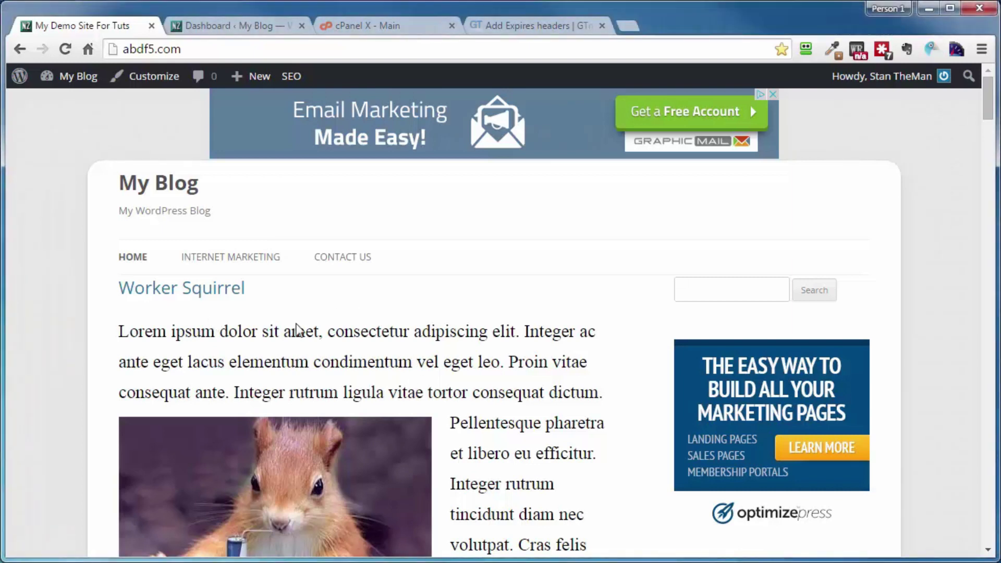
left_click(64, 50)
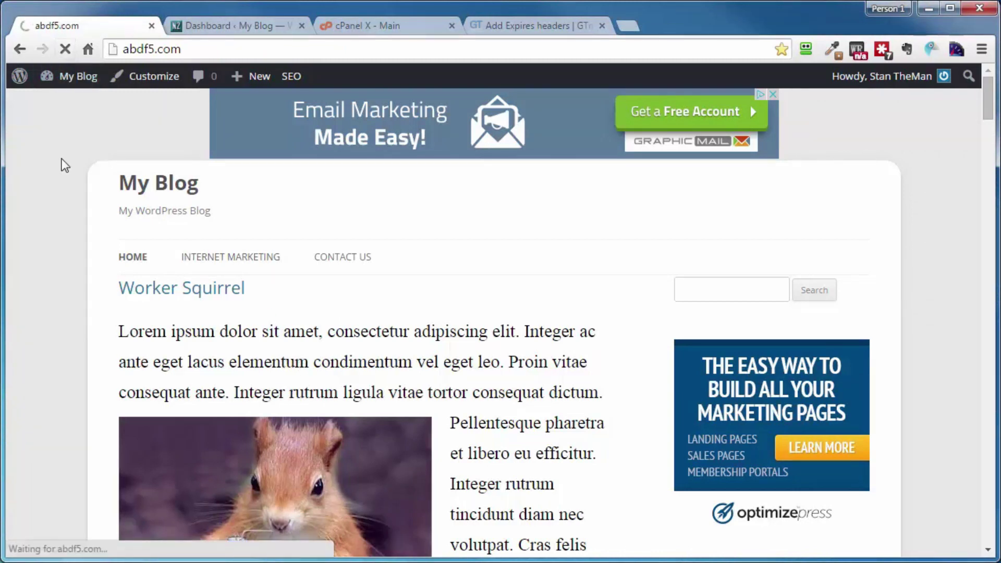
left_click(570, 27)
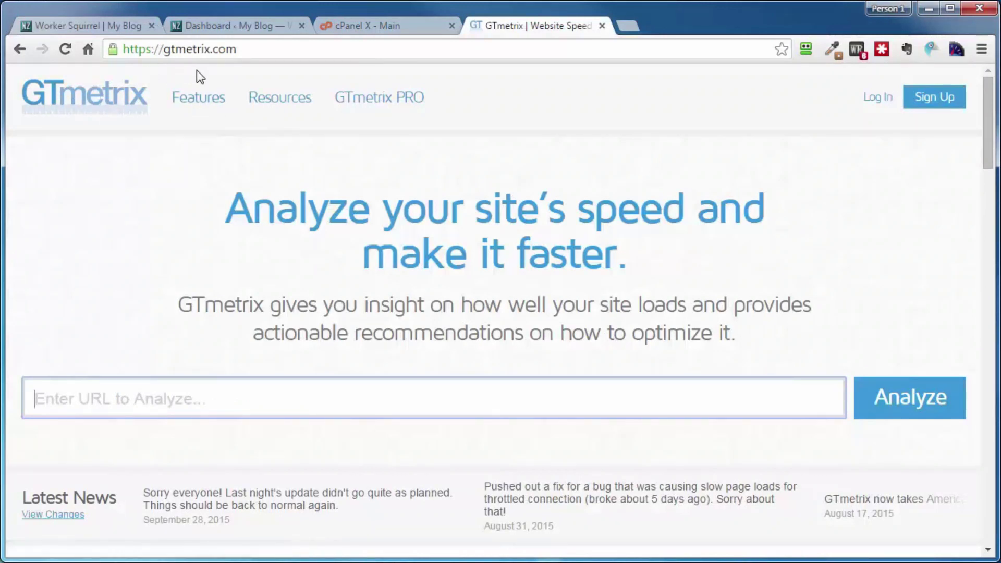
left_click(42, 401)
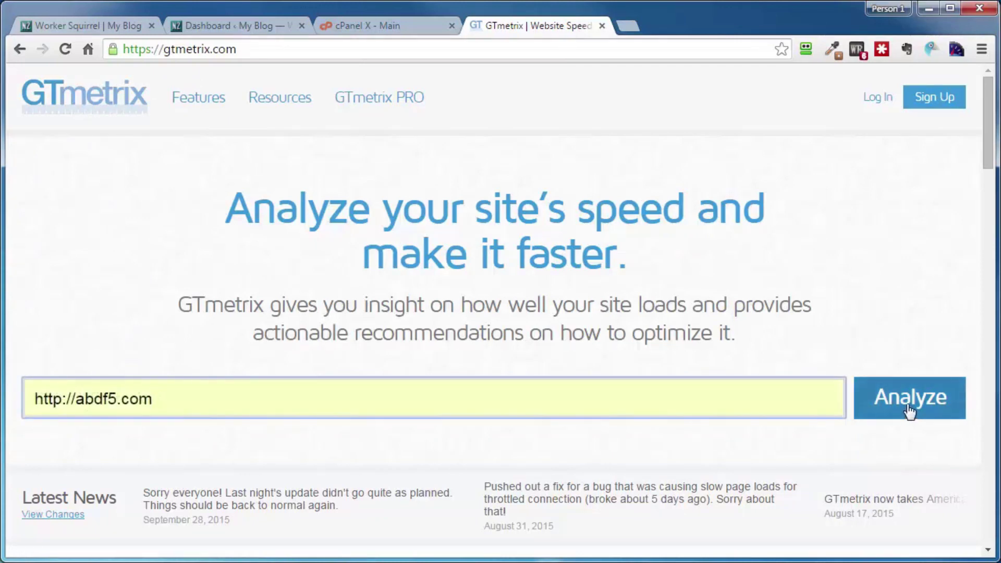
left_click(909, 411)
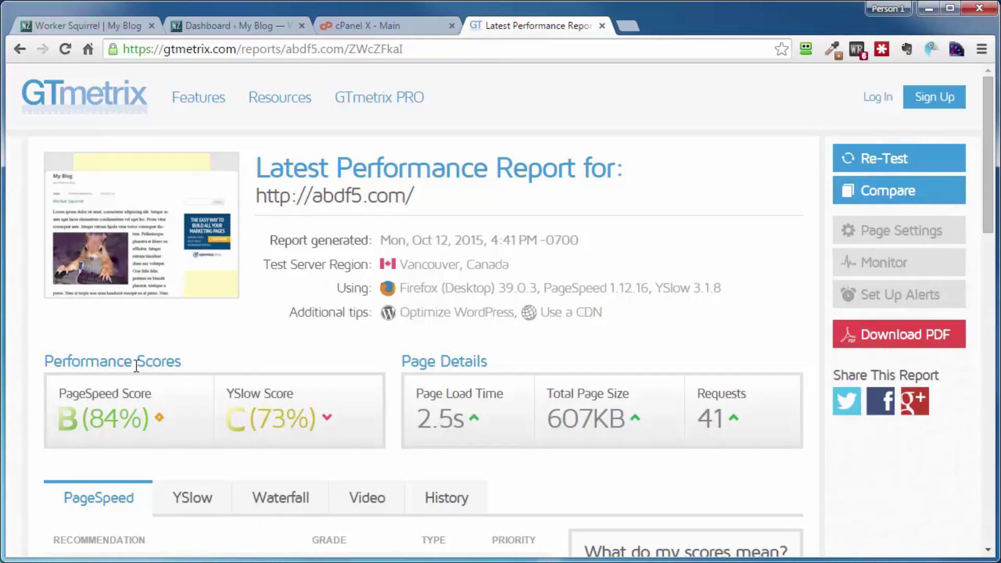
Review the PageSpeed recommendations and expand Leverage browser caching to read its resource list and explanation.
scroll(118, 317, "down", 5)
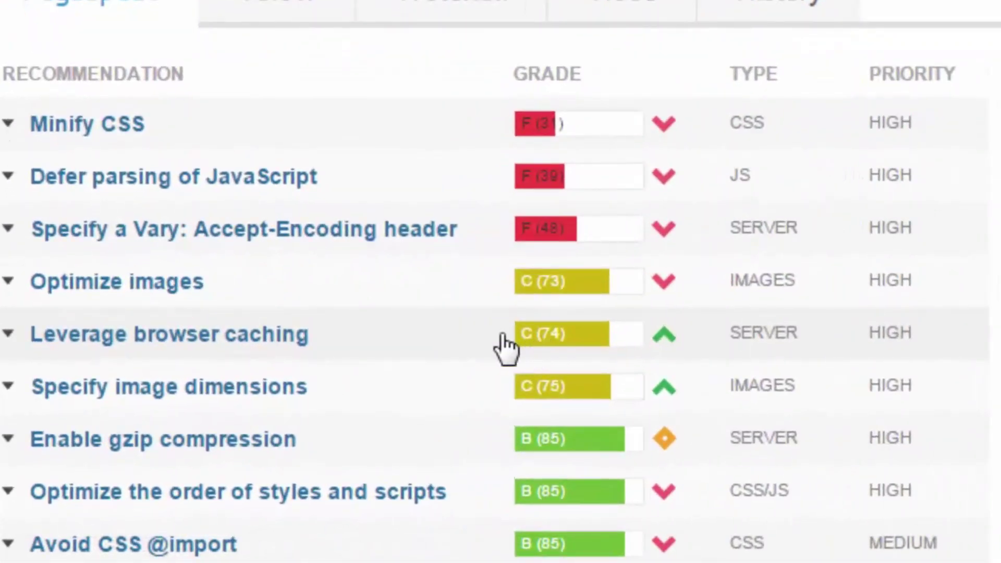
left_click(385, 351)
scroll(386, 351, "down", 3)
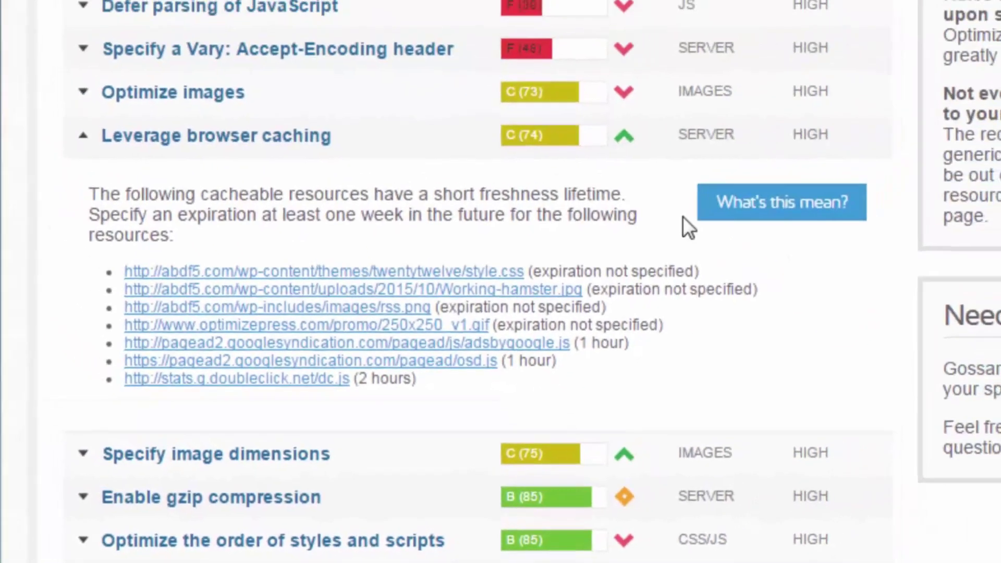
left_click(783, 207)
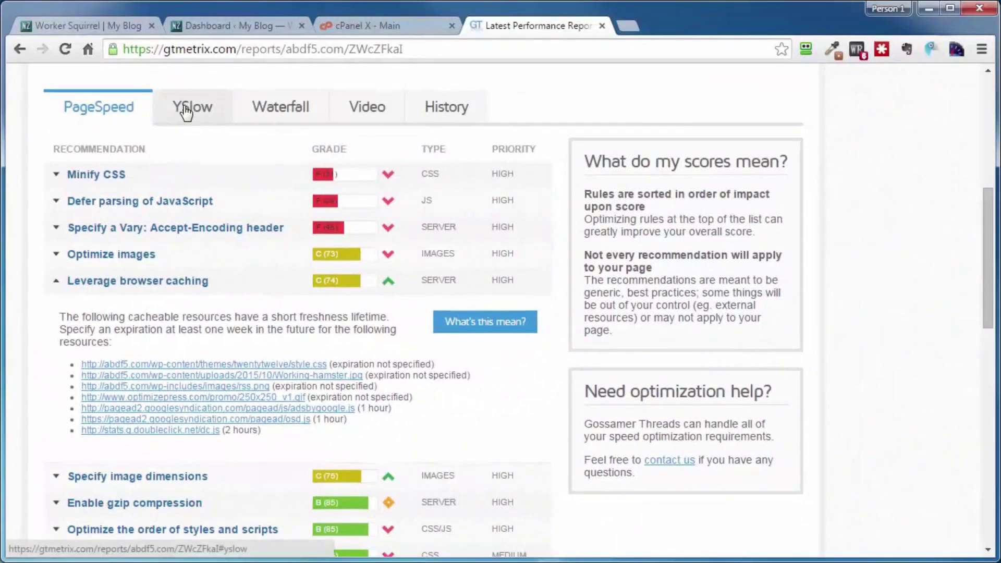
Expand Add Expires headers in the YSlow recommendations and open its full explanation page.
left_click(186, 111)
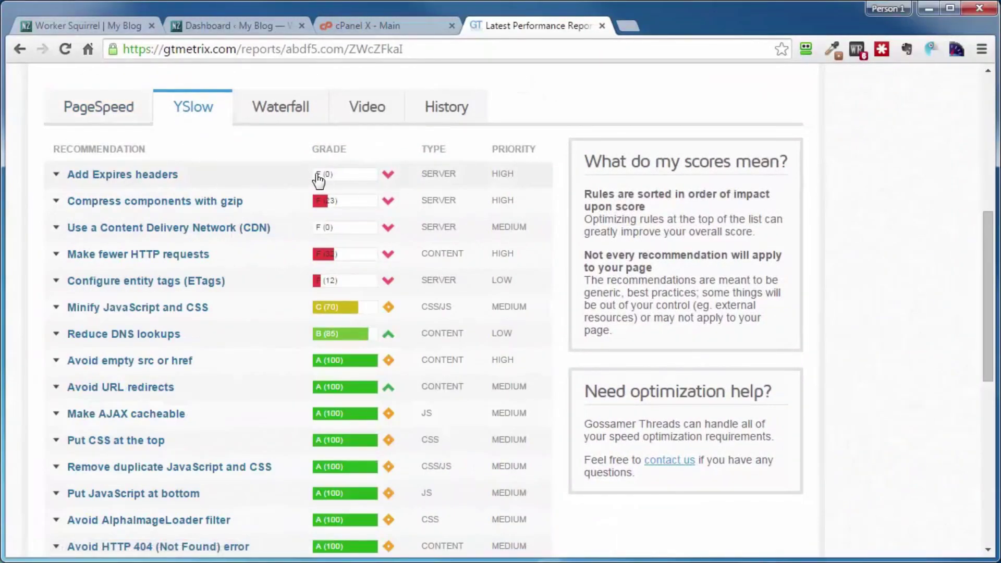
left_click(231, 182)
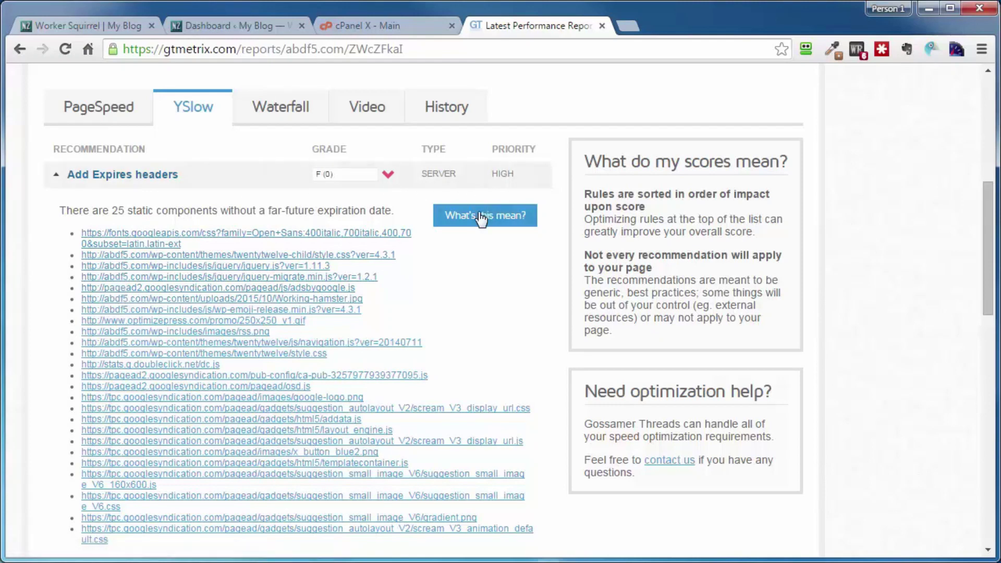
mouse_move(479, 223)
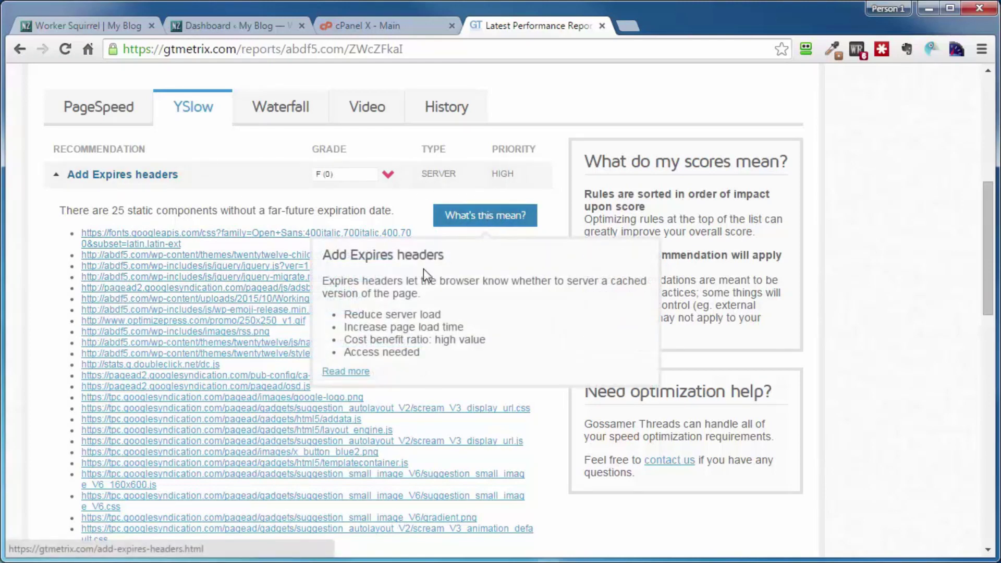
left_click(335, 373)
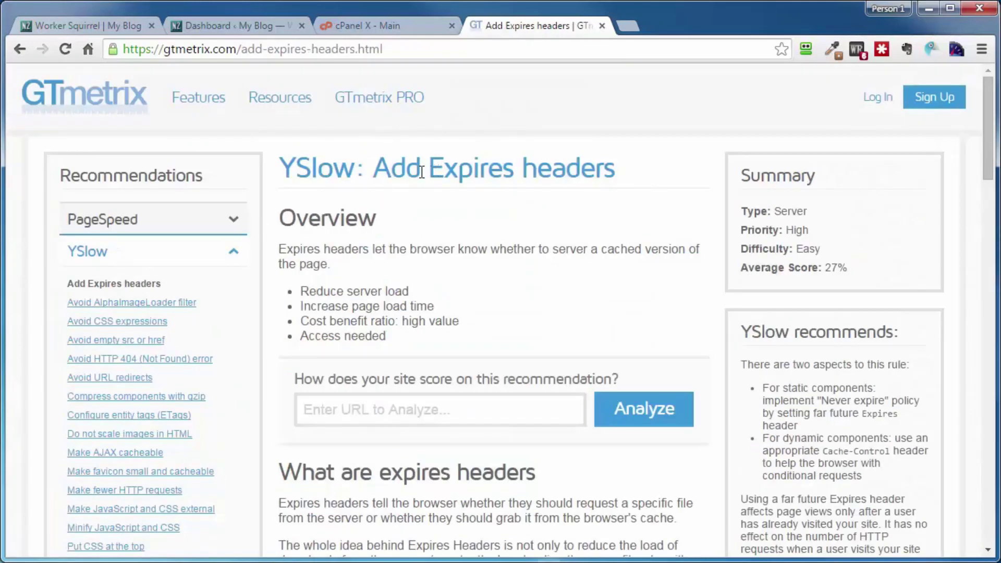
Copy the complete mod_expires code block from the Add Expires headers guide and check its .htaccess instructions.
scroll(508, 236, "down", 15)
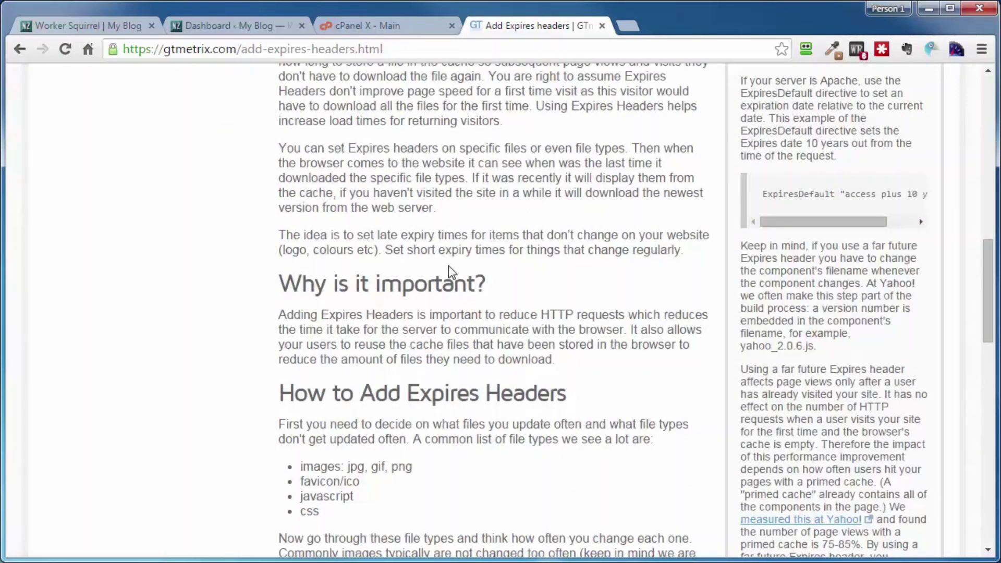
scroll(449, 270, "down", 14)
scroll(449, 267, "down", 1)
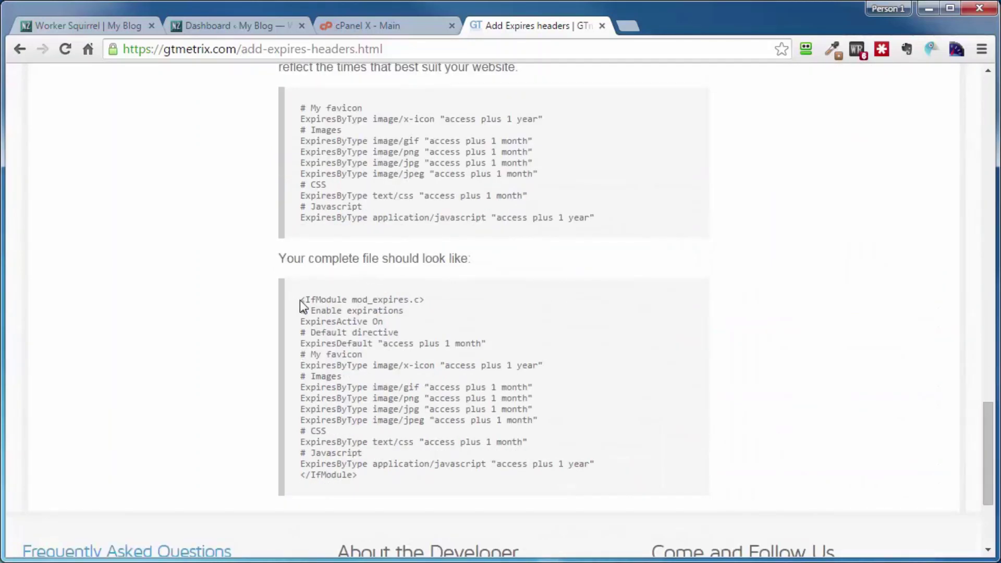
left_click_drag(299, 299, 358, 475)
right_click(357, 475)
left_click(408, 415)
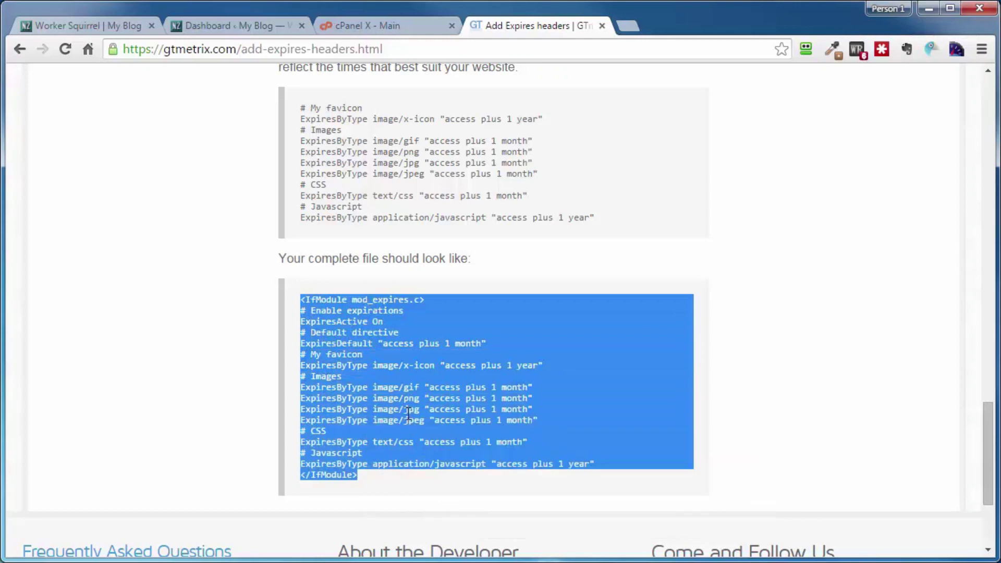
scroll(472, 372, "up", 5)
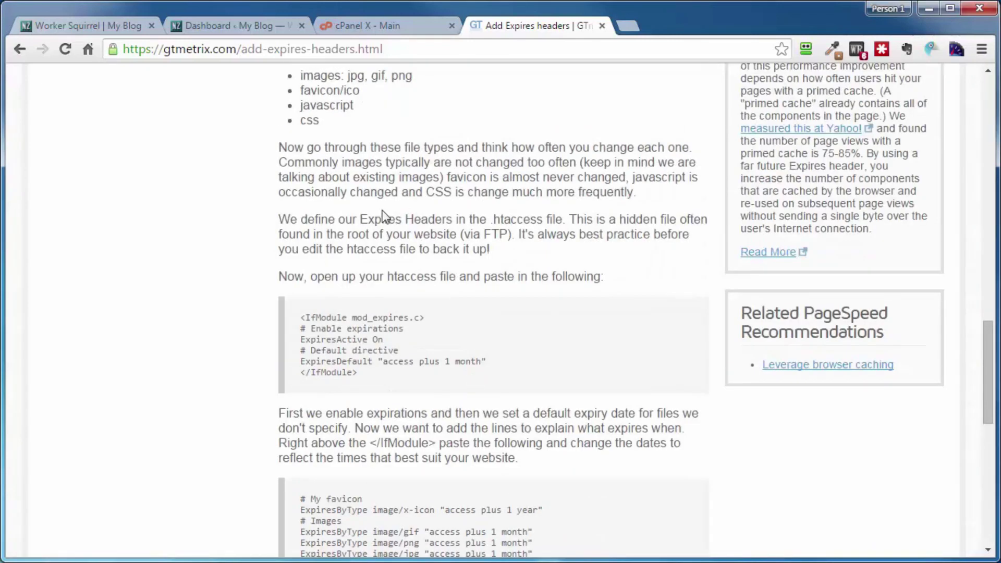
Open the .htaccess file from public_html in the code editor of cPanel's File Manager.
left_click(360, 28)
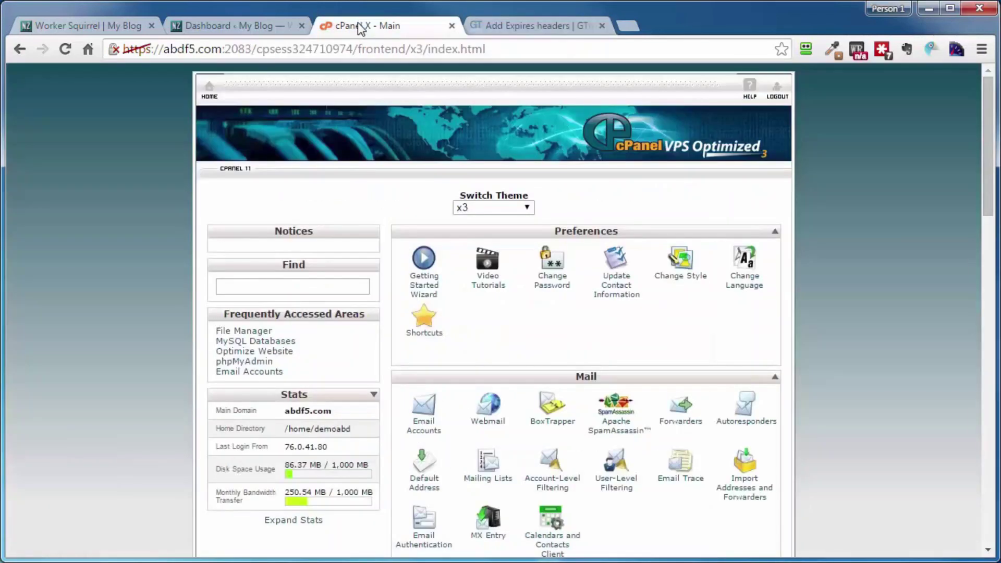
scroll(545, 302, "down", 5)
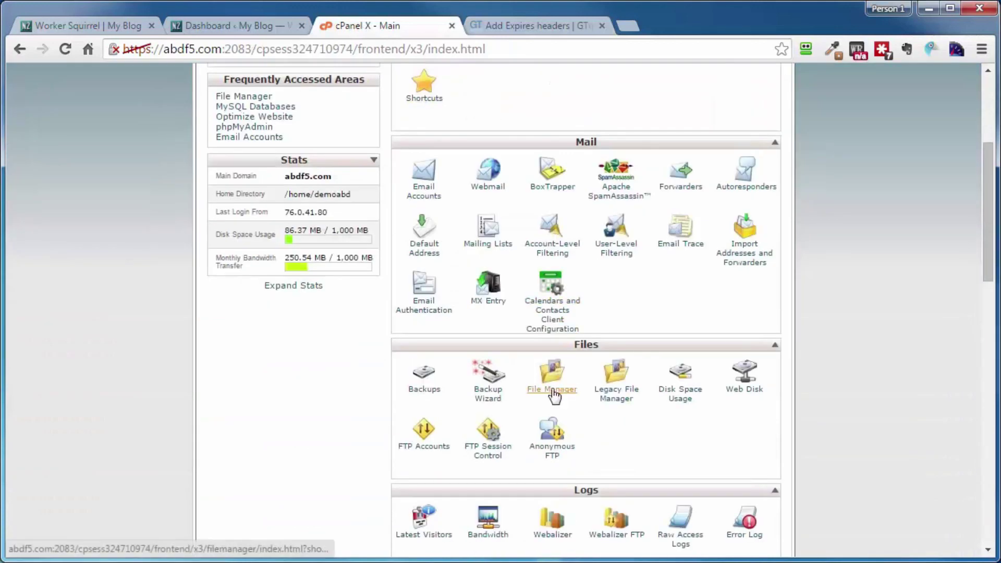
left_click(552, 391)
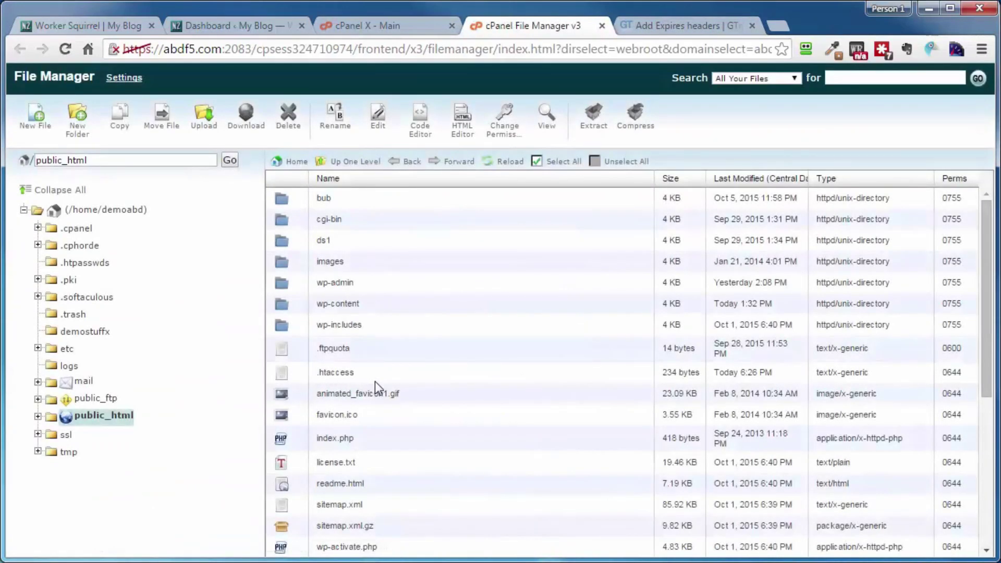
right_click(292, 373)
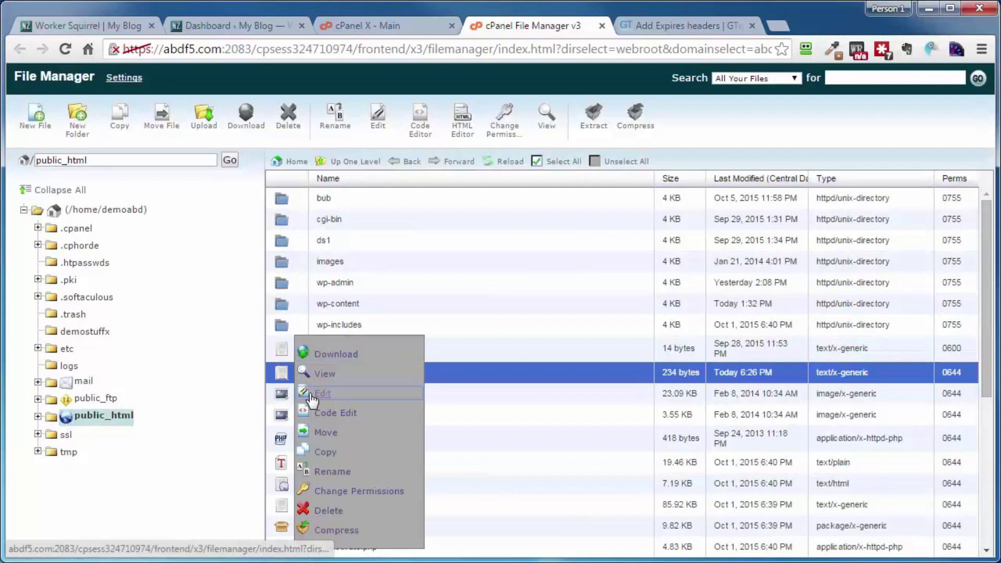
left_click(320, 421)
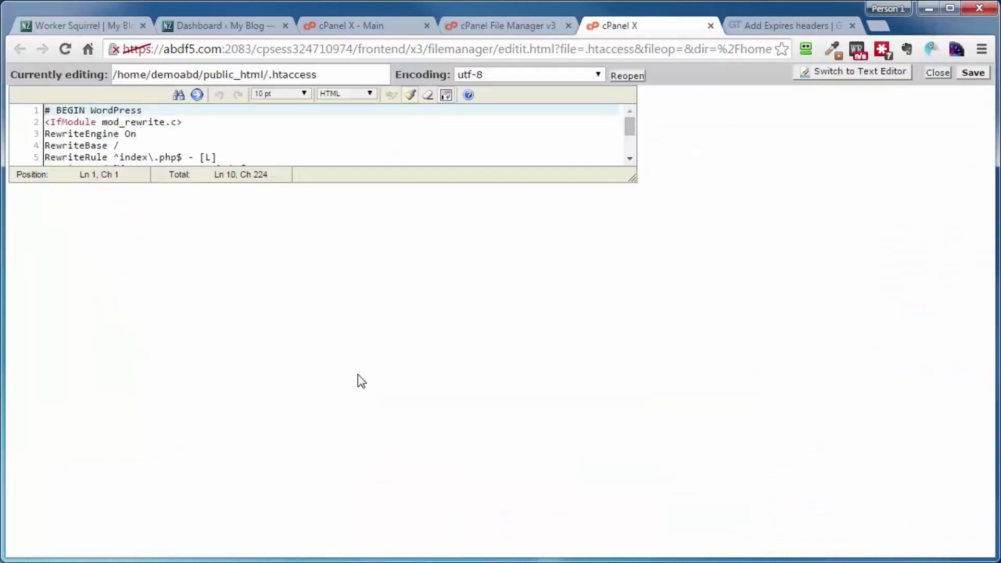
Paste the copied mod_expires block above the WordPress rules at the start of .htaccess and save the file.
key("Return")
right_click(48, 109)
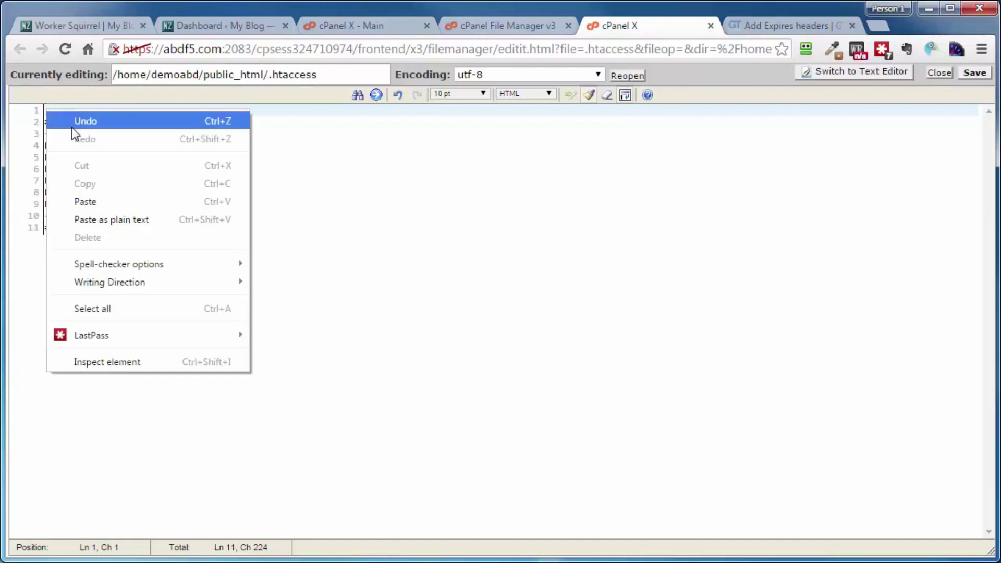
left_click(99, 201)
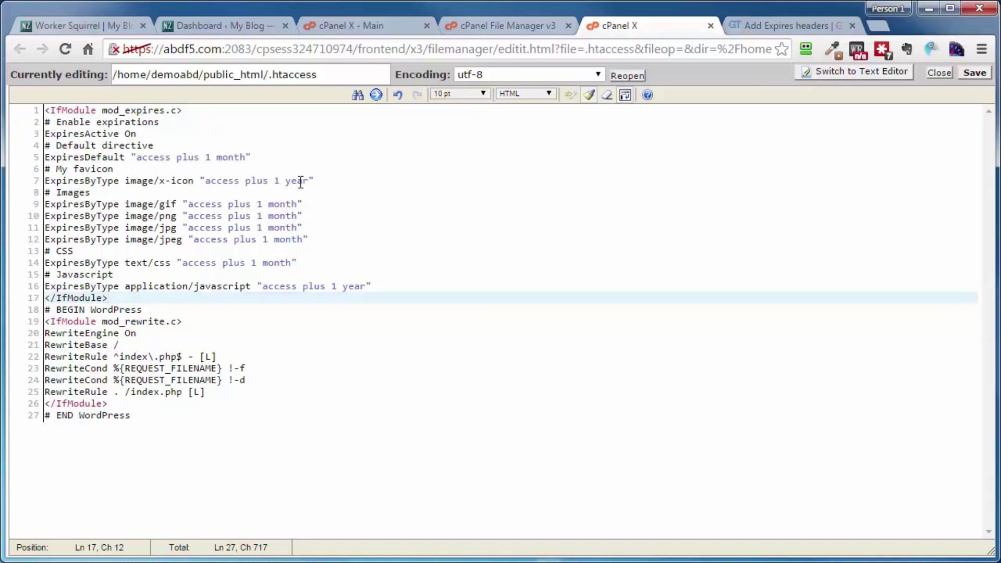
left_click(964, 73)
Return to the GTmetrix home page and run a new analysis of abdf5.com.
left_click(792, 26)
scroll(181, 276, "up", 8)
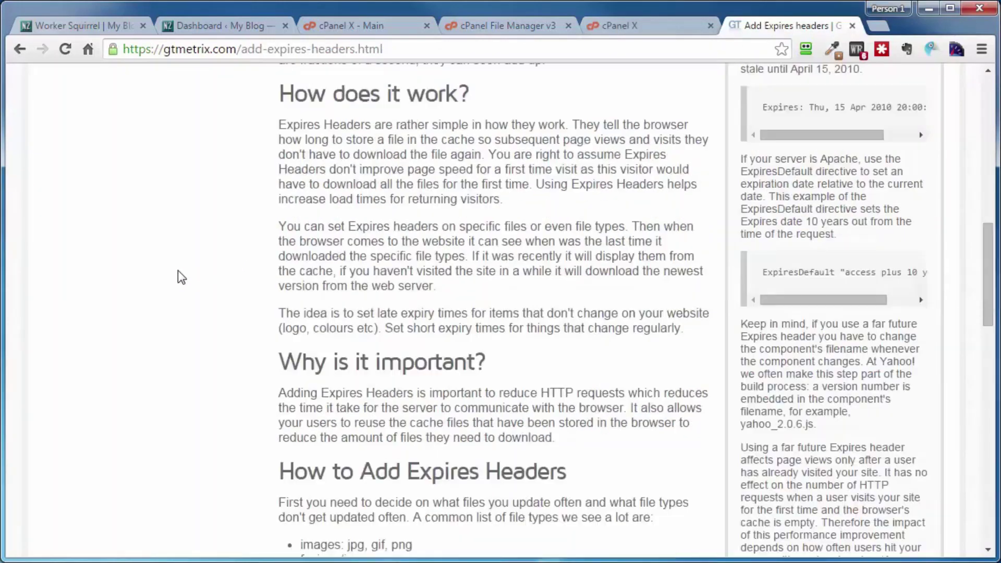
scroll(181, 276, "up", 10)
left_click(52, 97)
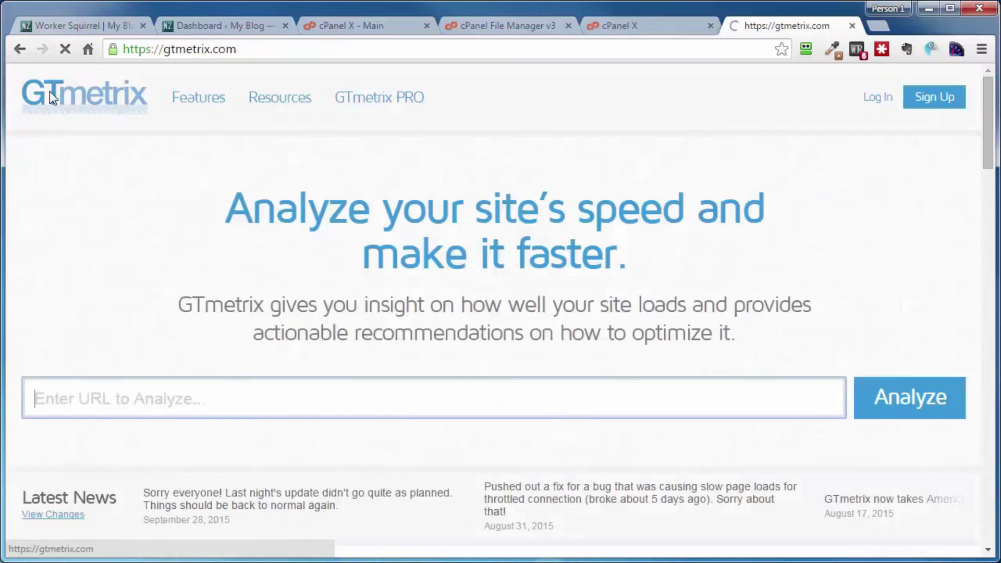
left_click(928, 404)
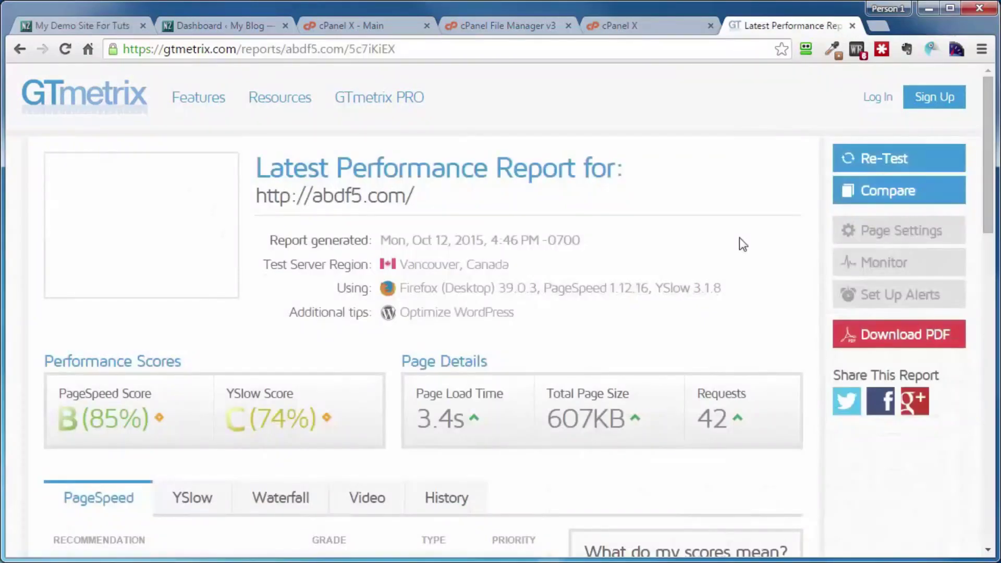
Review the report's PageSpeed and YSlow recommendations and read the resources listed under Add Expires headers.
scroll(739, 236, "down", 6)
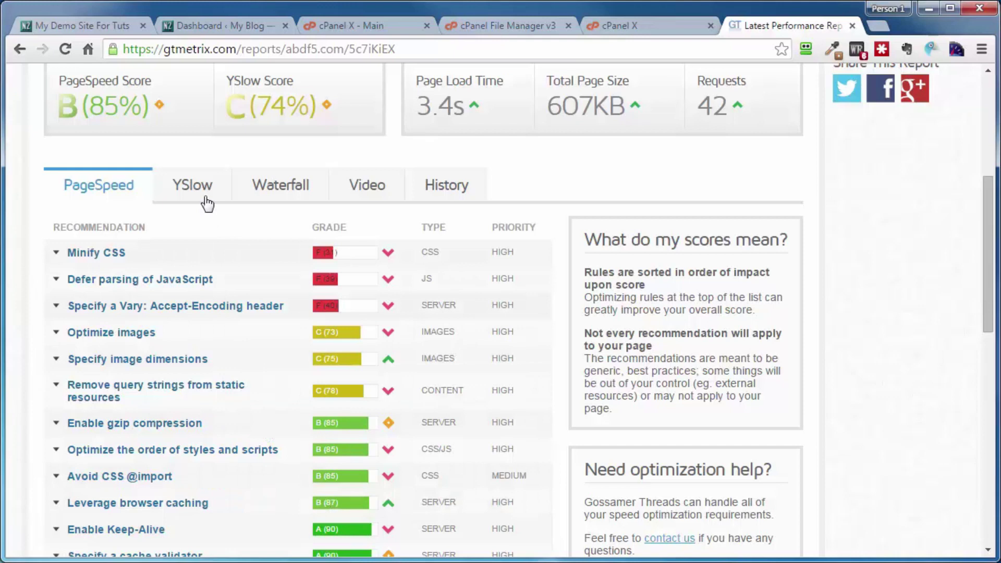
left_click(187, 196)
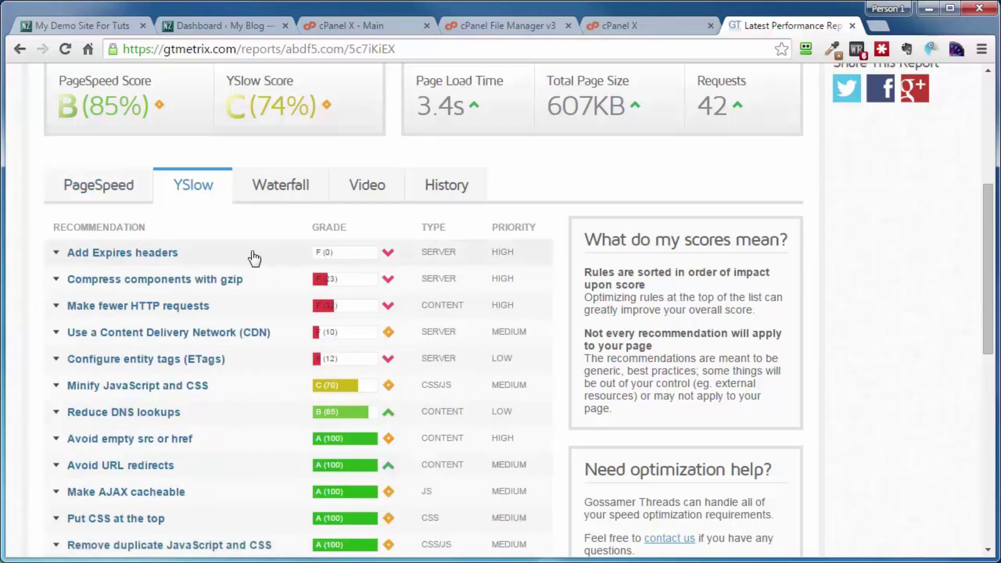
left_click(197, 260)
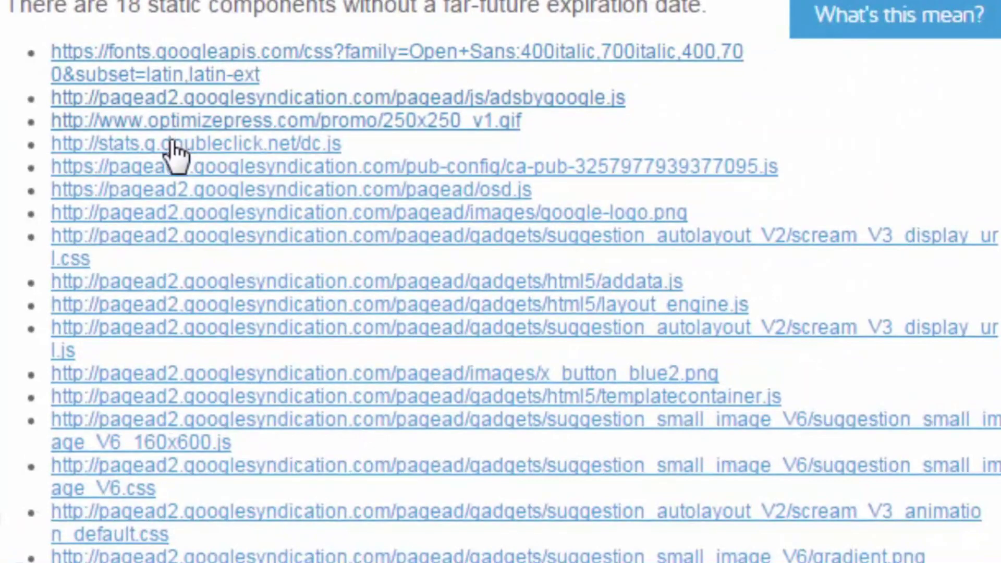
scroll(164, 349, "down", 5)
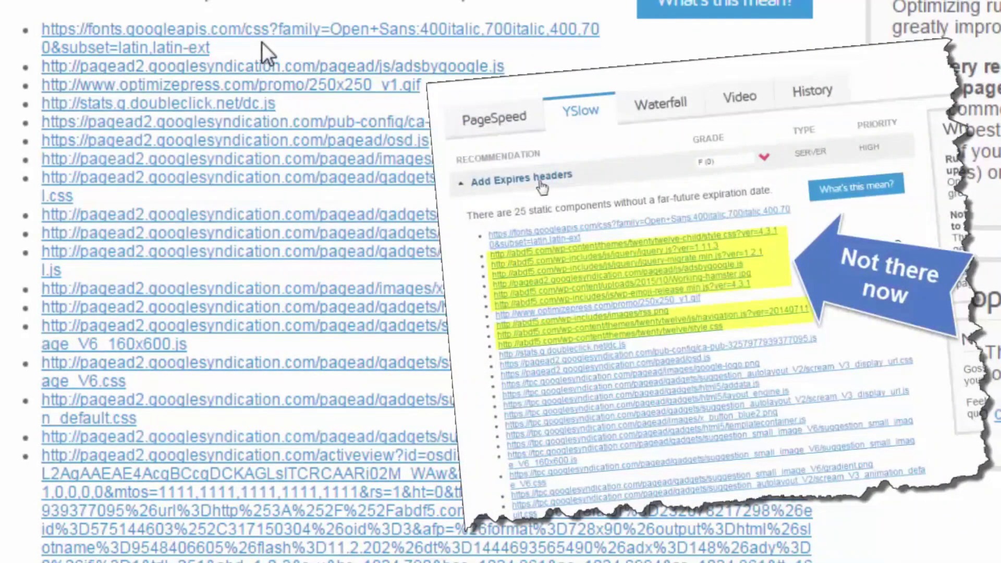
scroll(211, 424, "up", 5)
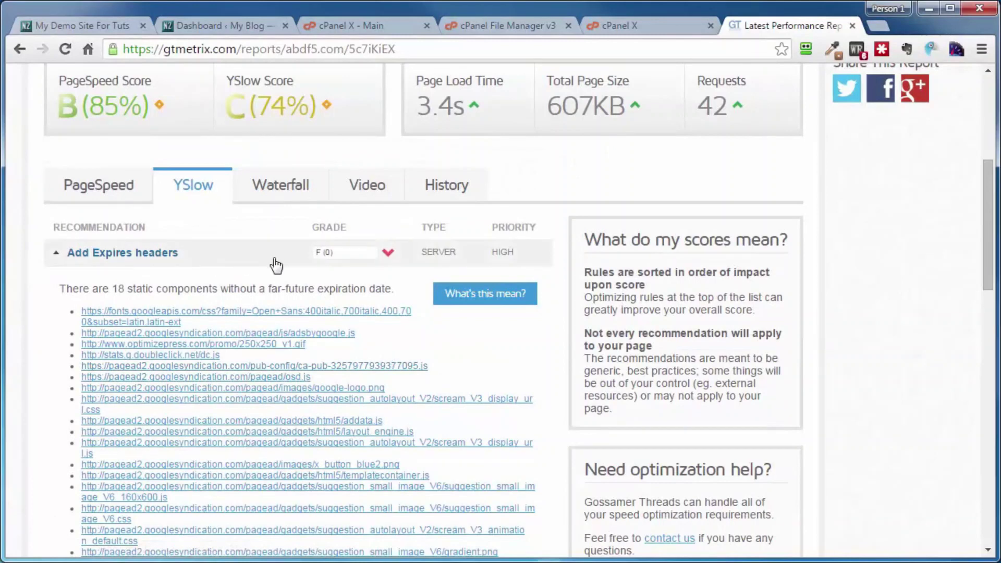
Open the full Add Expires headers explanation from the recommendation's help note and read through it.
mouse_move(480, 297)
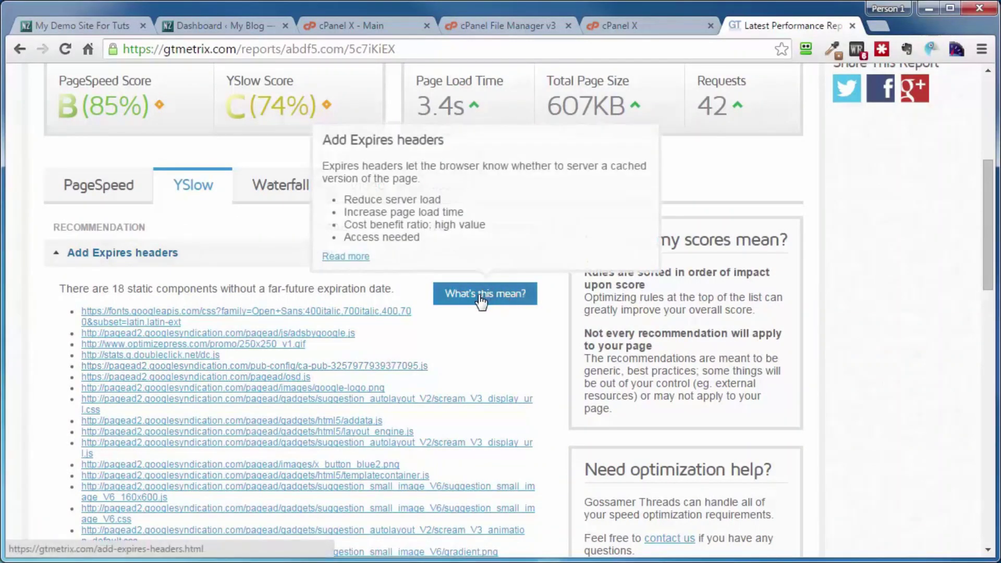
left_click(345, 256)
scroll(365, 365, "down", 15)
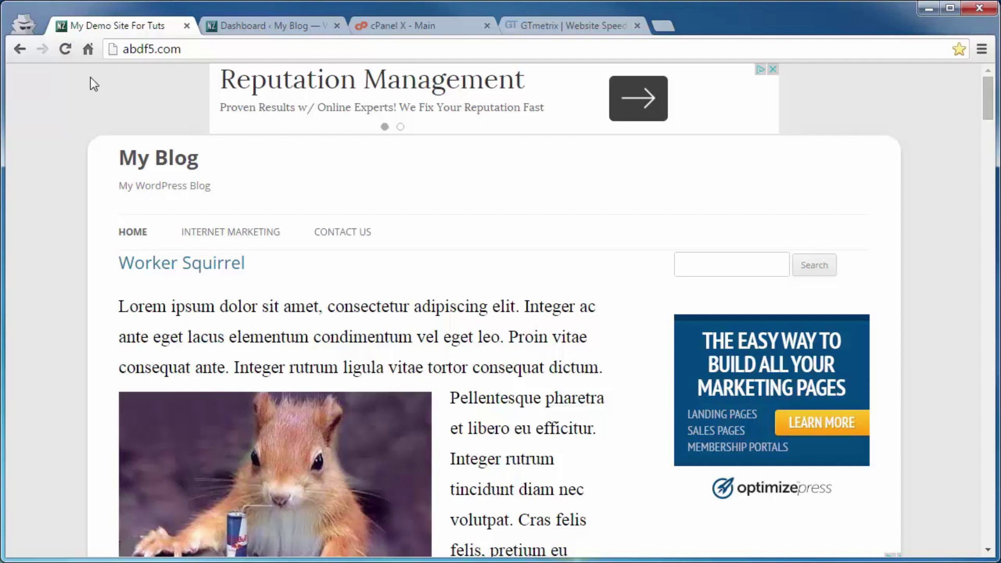
left_click(149, 48)
right_click(150, 48)
left_click(183, 104)
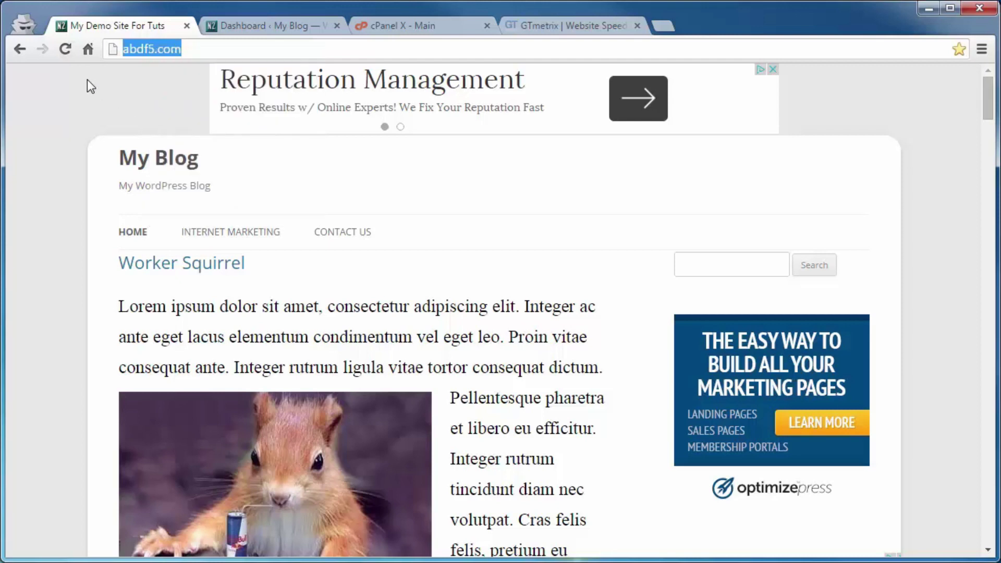
left_click(65, 51)
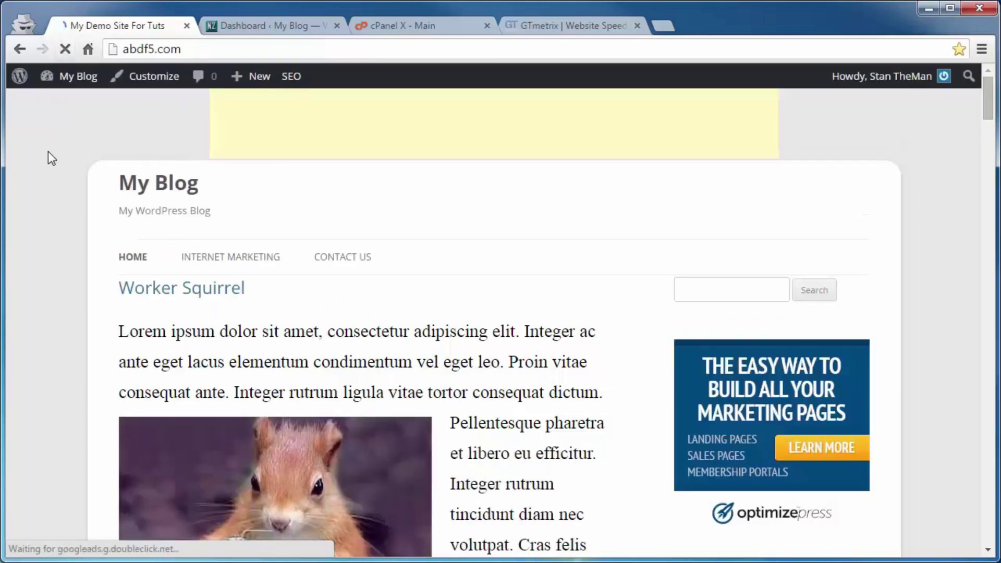
left_click(593, 24)
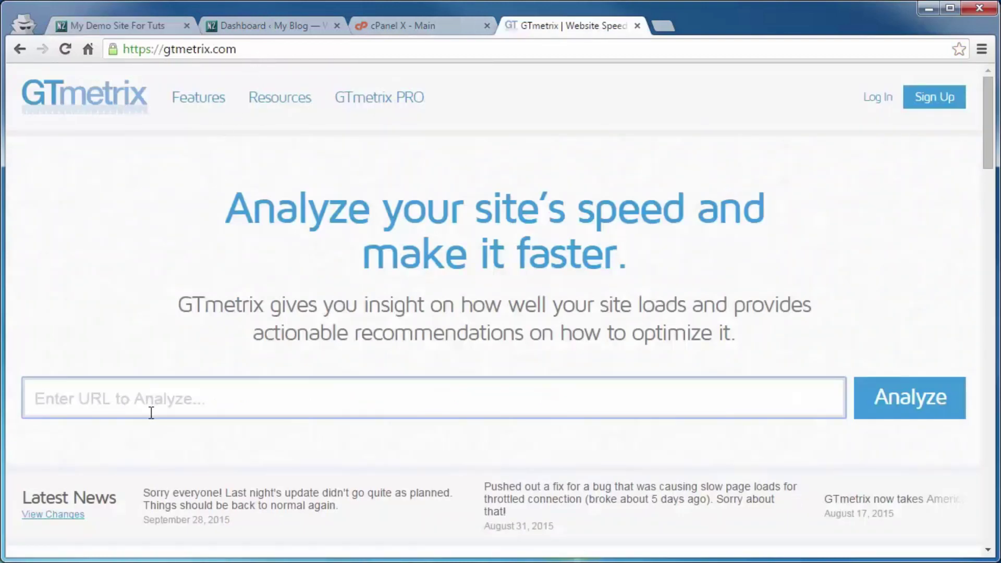
type("http://abdf5.com/")
left_click(909, 397)
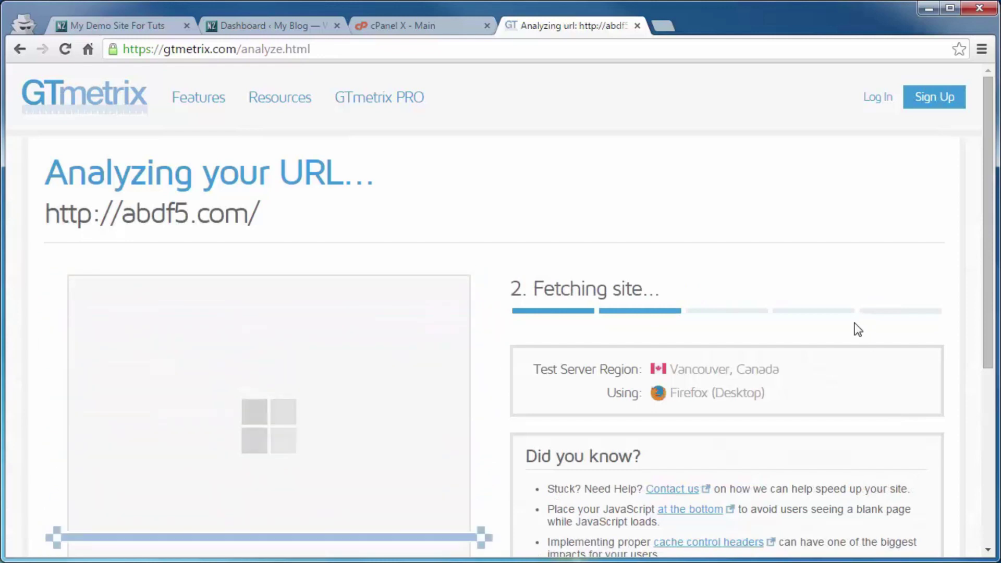
Review the new report's PageSpeed and YSlow recommendations, performance scores and page details.
scroll(620, 364, "down", 1)
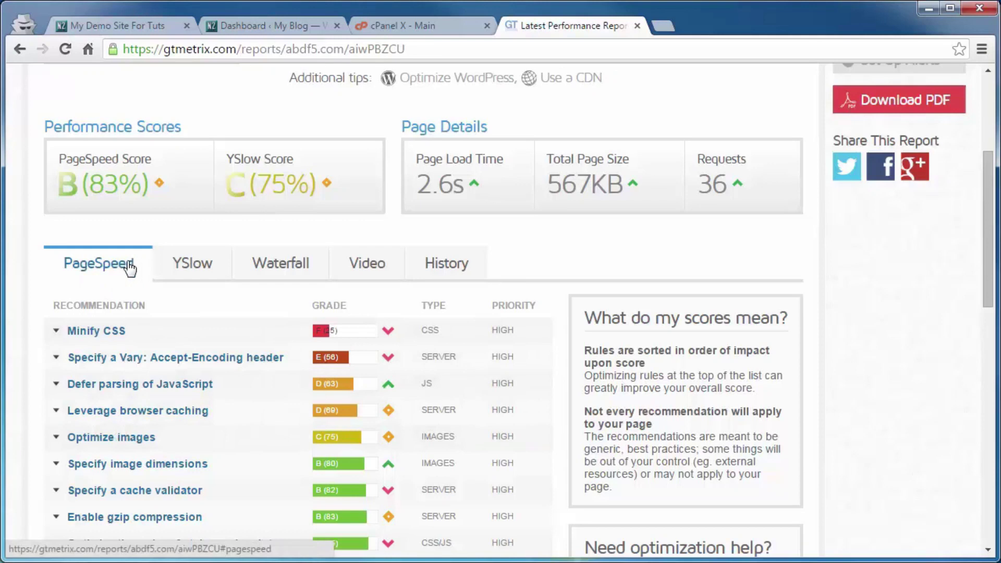
left_click(193, 268)
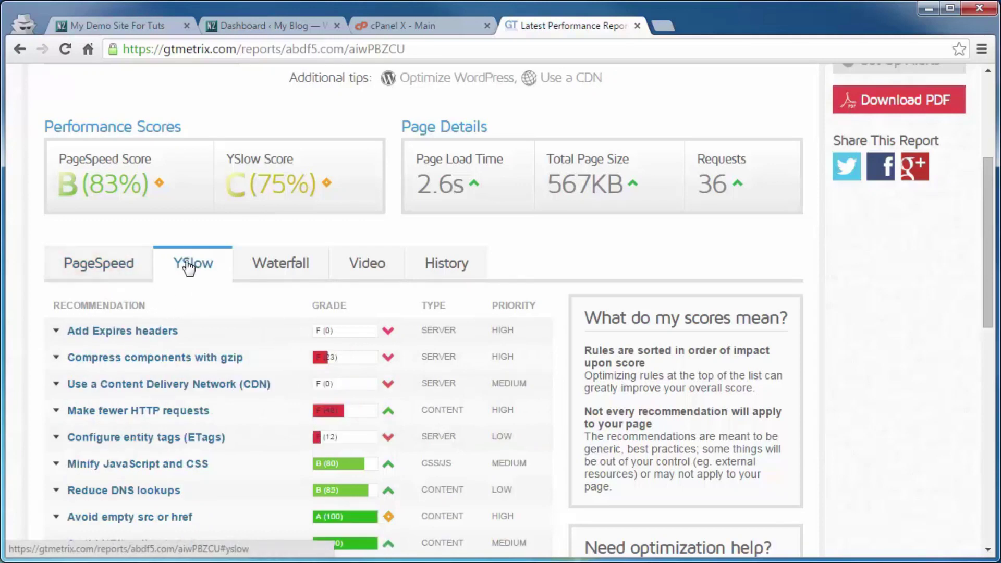
scroll(155, 425, "up", 1)
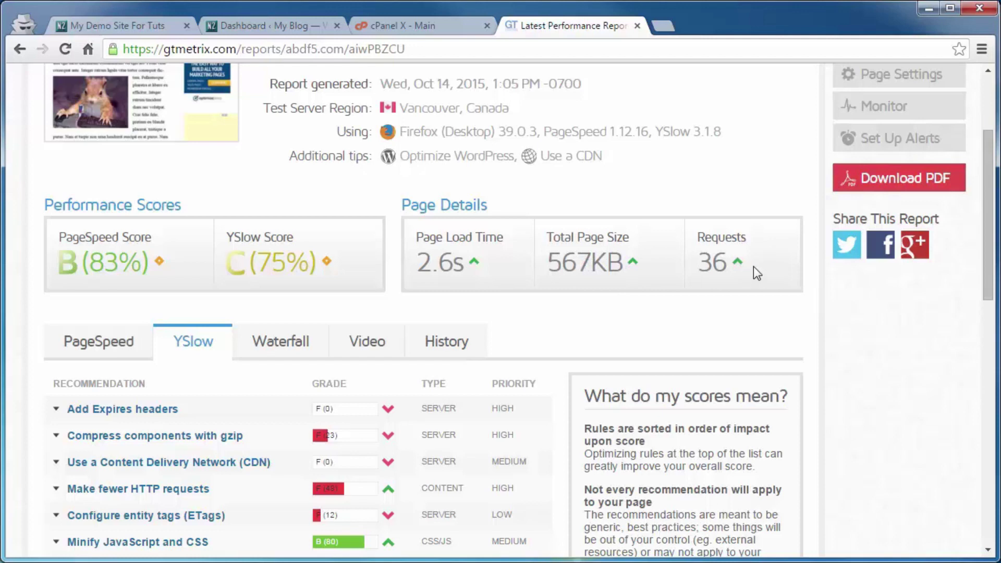
scroll(658, 343, "up", 2)
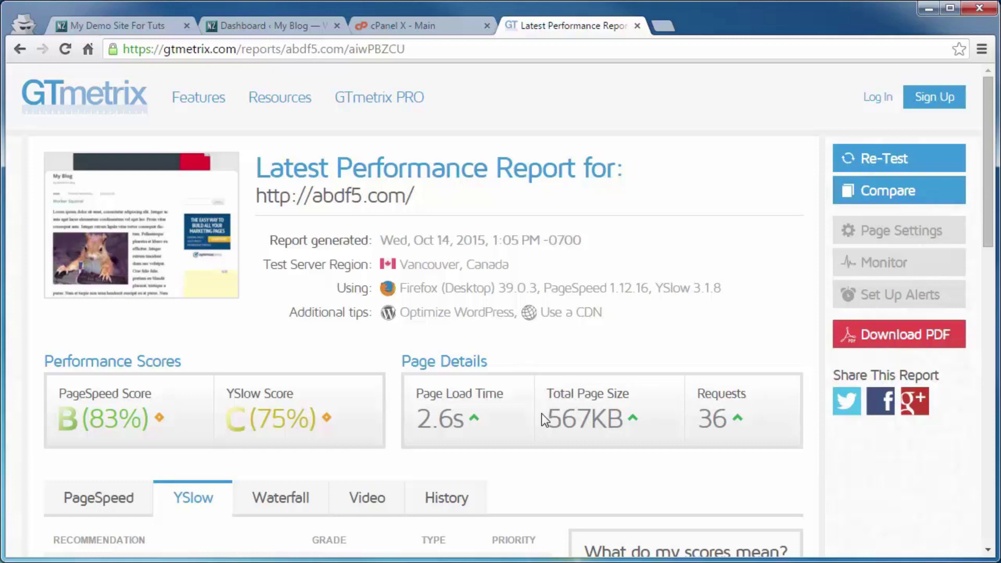
Switch to the WordPress dashboard and search for "w3 total cache" among the new plugins available to add.
left_click(233, 25)
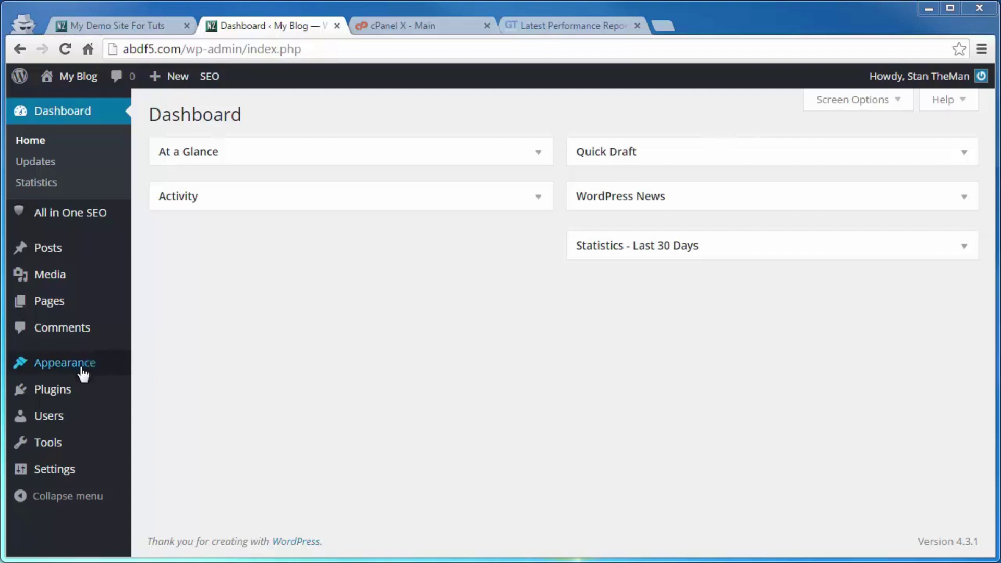
mouse_move(94, 390)
left_click(166, 413)
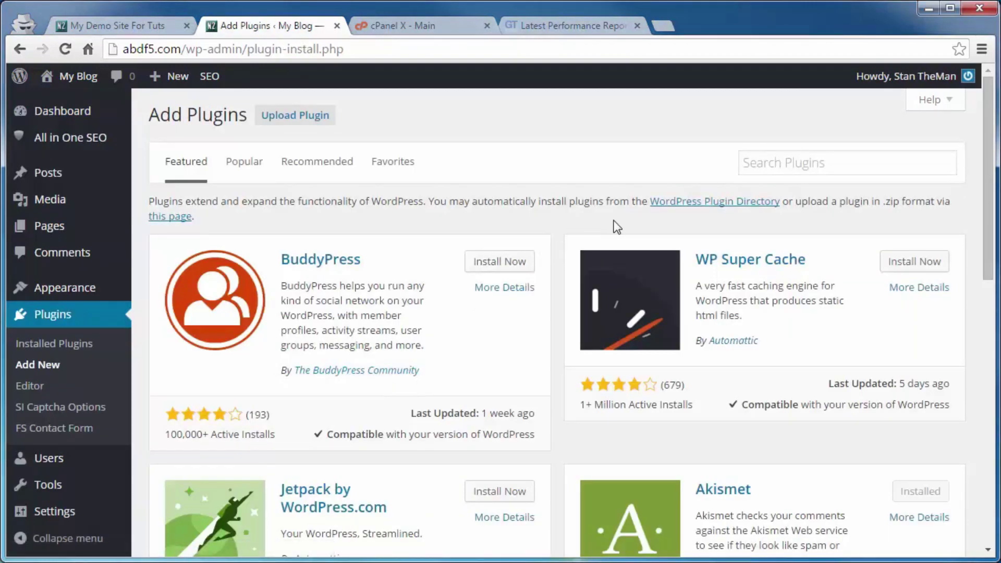
left_click(771, 163)
type("w3 total cache")
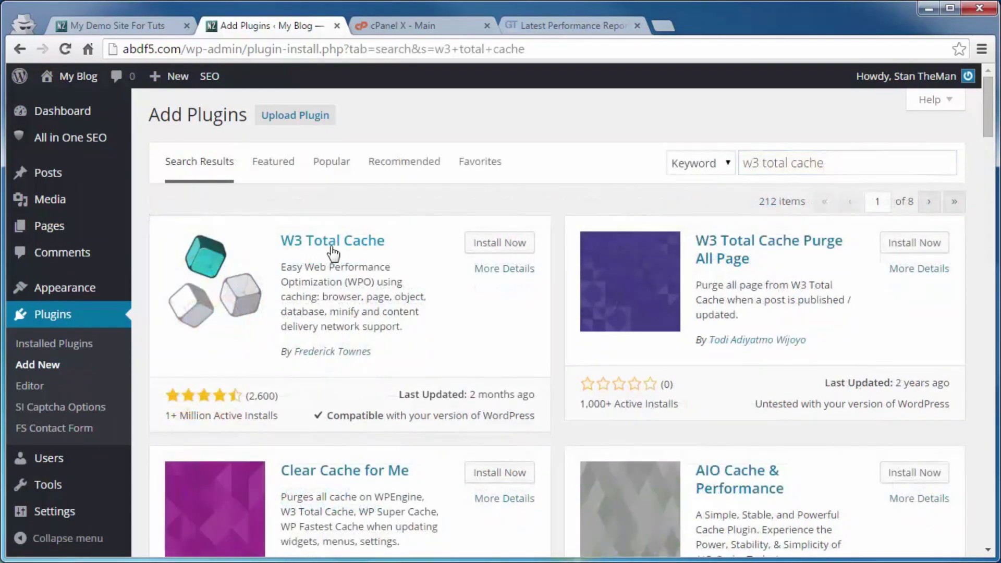
Install and activate the W3 Total Cache plugin and hide its edge mode message.
left_click(503, 243)
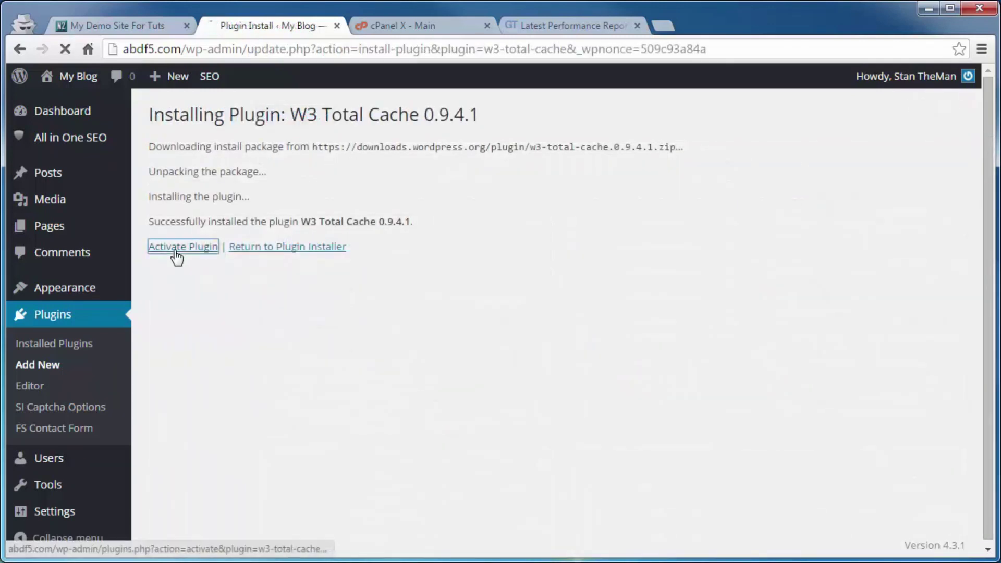
left_click(175, 249)
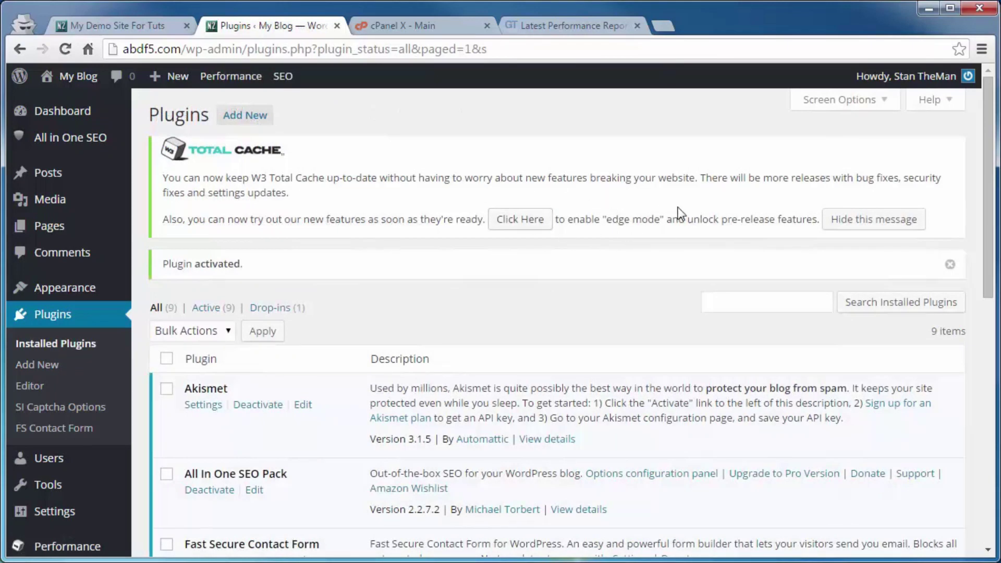
left_click(876, 222)
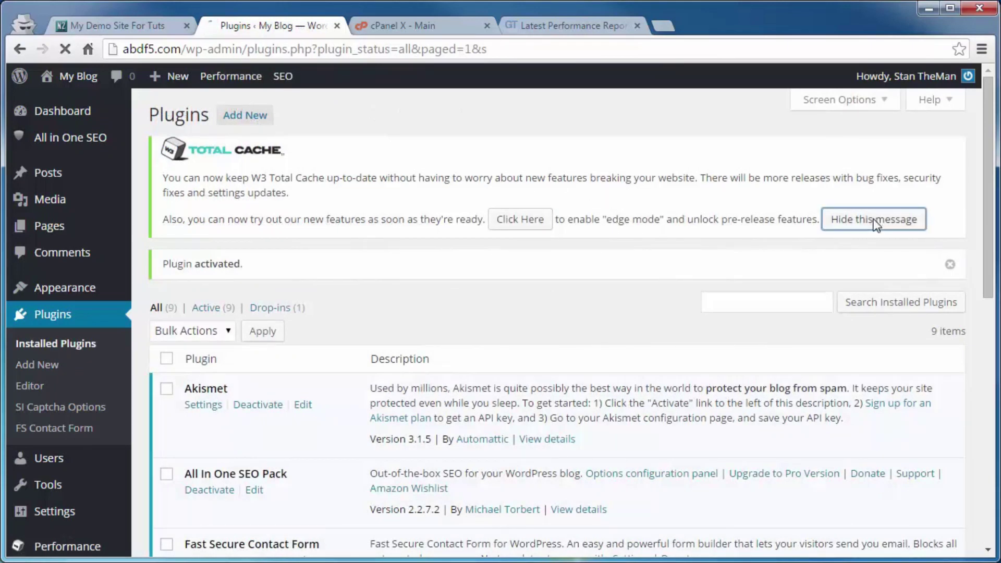
Open W3 Total Cache's General Settings, and enable and disable its preview mode.
scroll(600, 251, "down", 3)
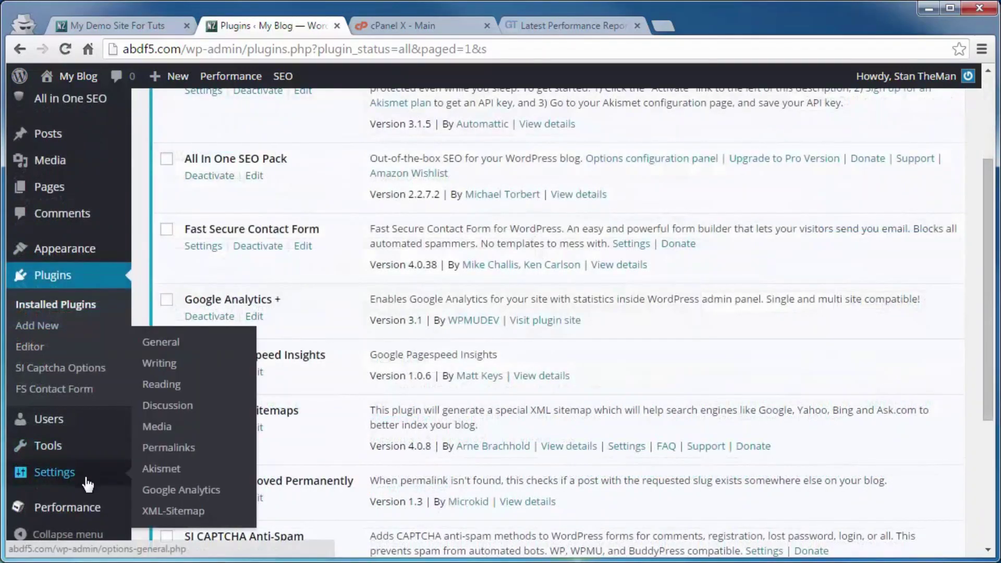
mouse_move(49, 517)
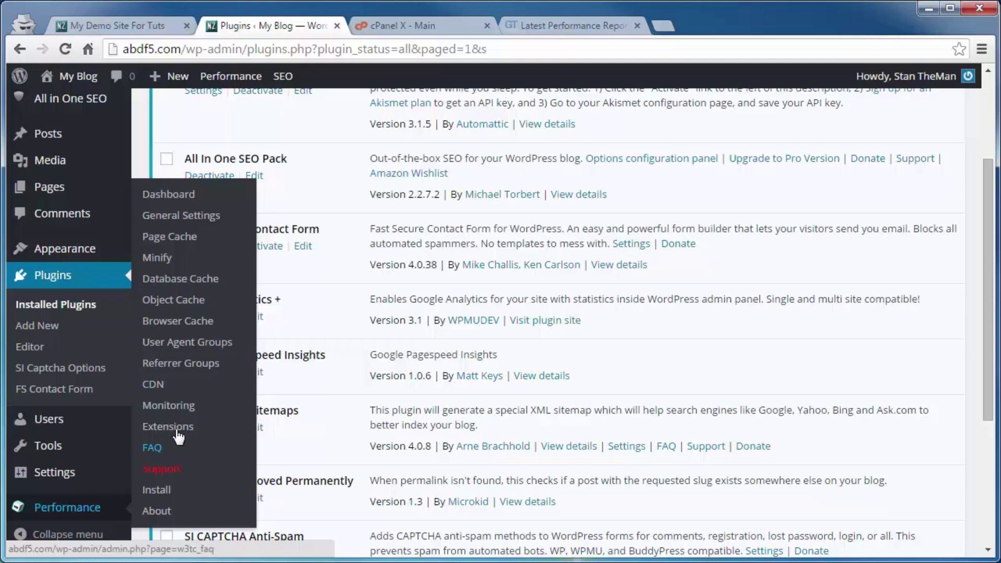
left_click(173, 219)
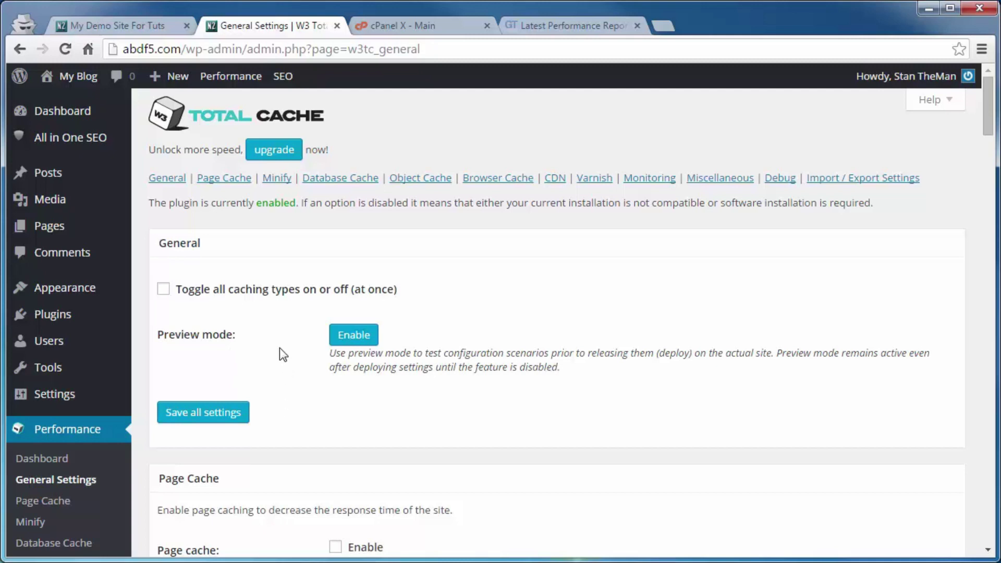
left_click(355, 340)
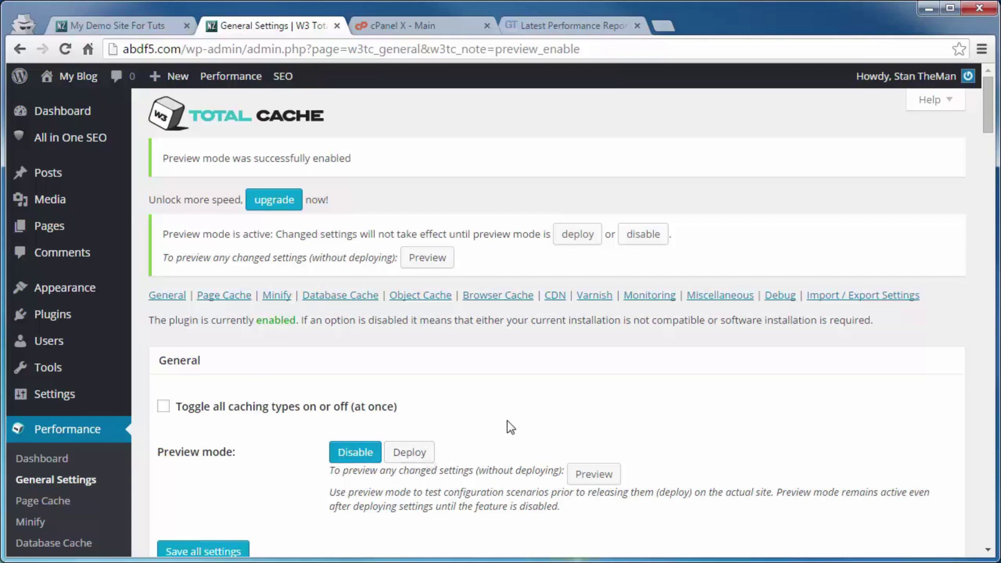
left_click(350, 454)
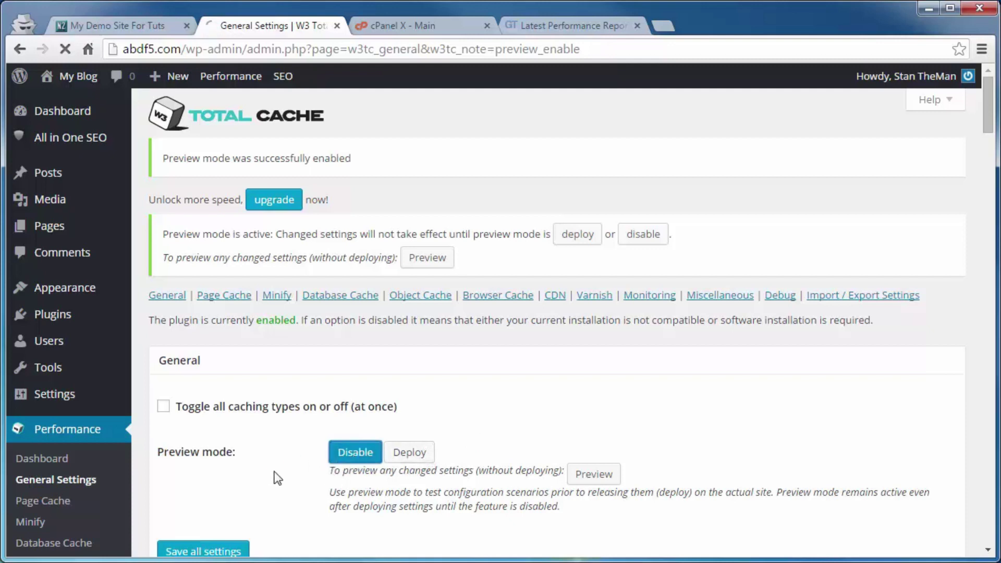
Enable the page cache with Disk: Enhanced as its caching method.
scroll(280, 446, "down", 3)
scroll(337, 325, "down", 3)
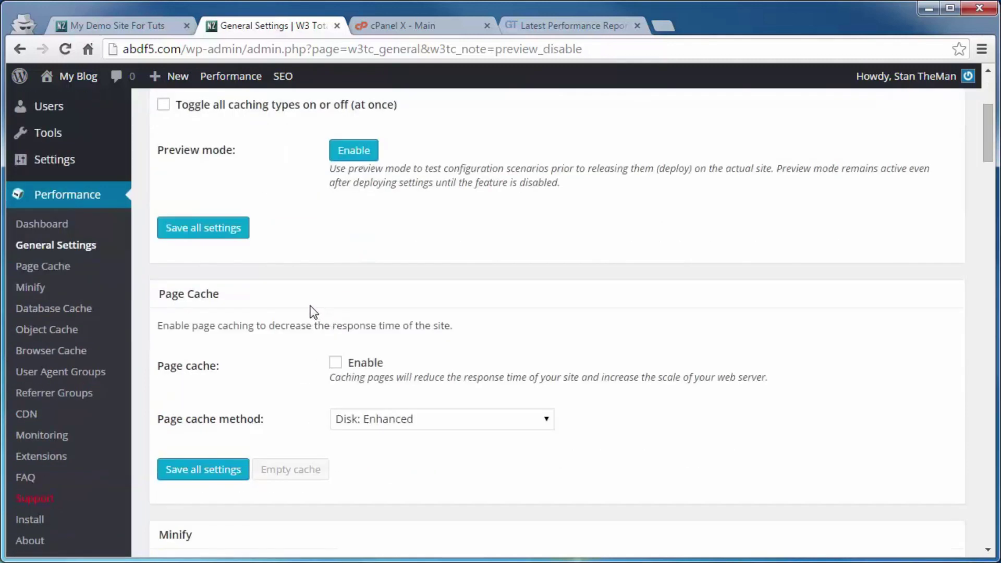
scroll(297, 311, "down", 2)
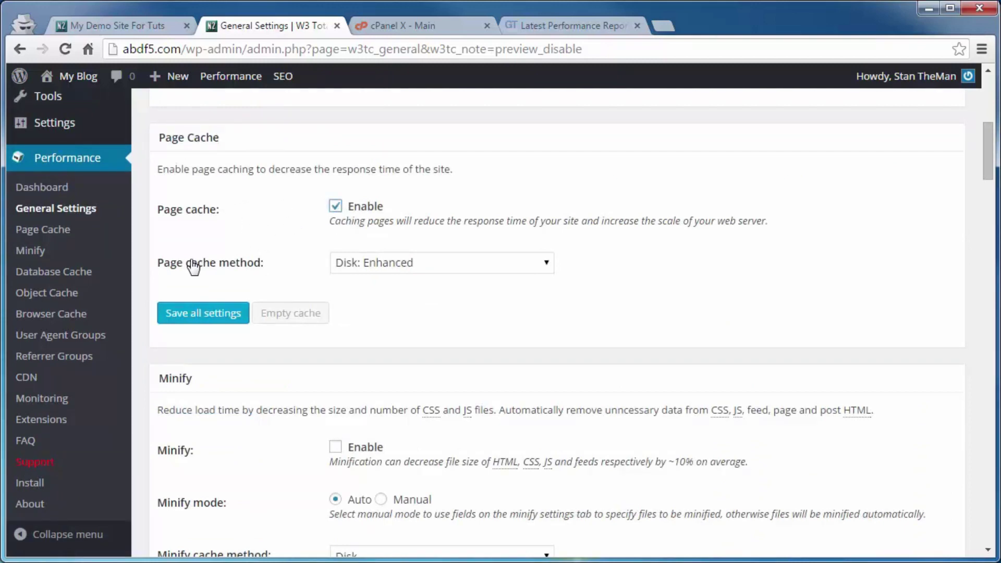
left_click(437, 262)
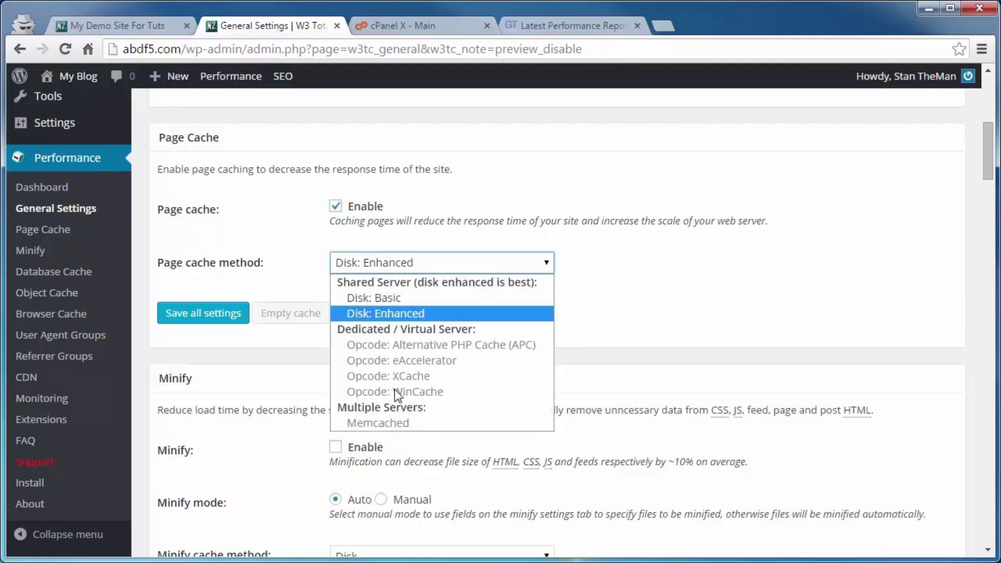
left_click(373, 314)
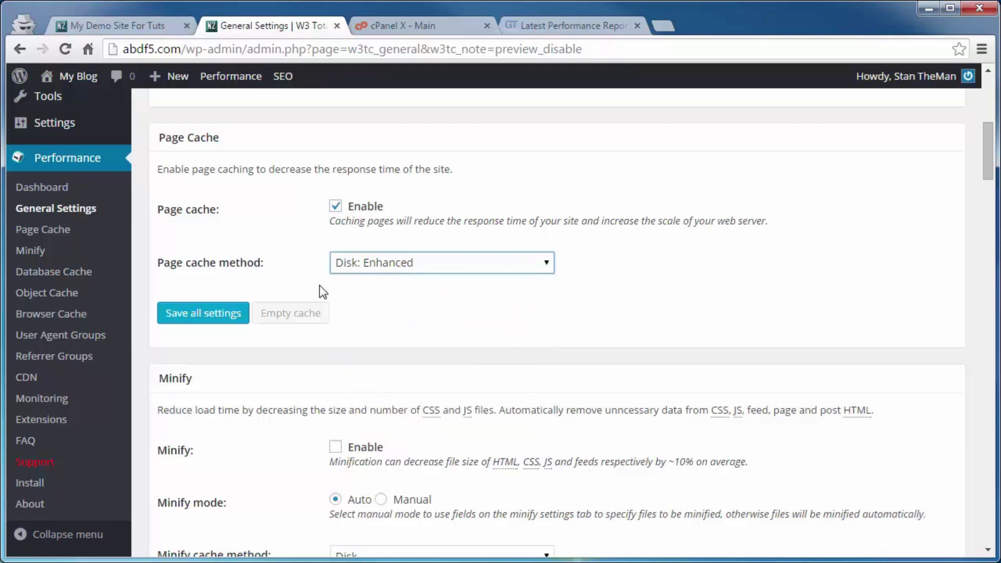
Review the remaining caching sections of the General Settings page and save all settings.
scroll(321, 291, "down", 15)
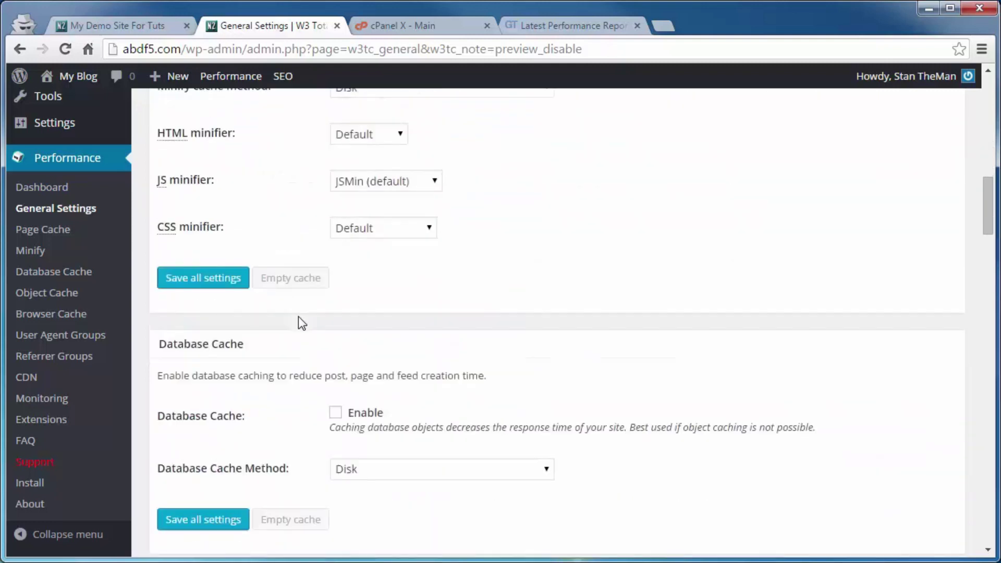
scroll(300, 329, "down", 5)
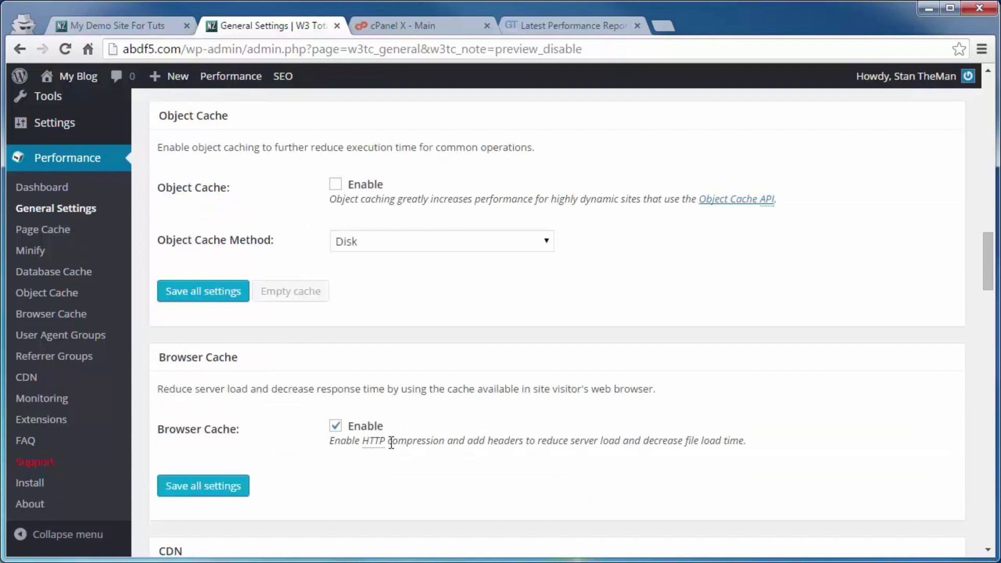
scroll(290, 401, "down", 12)
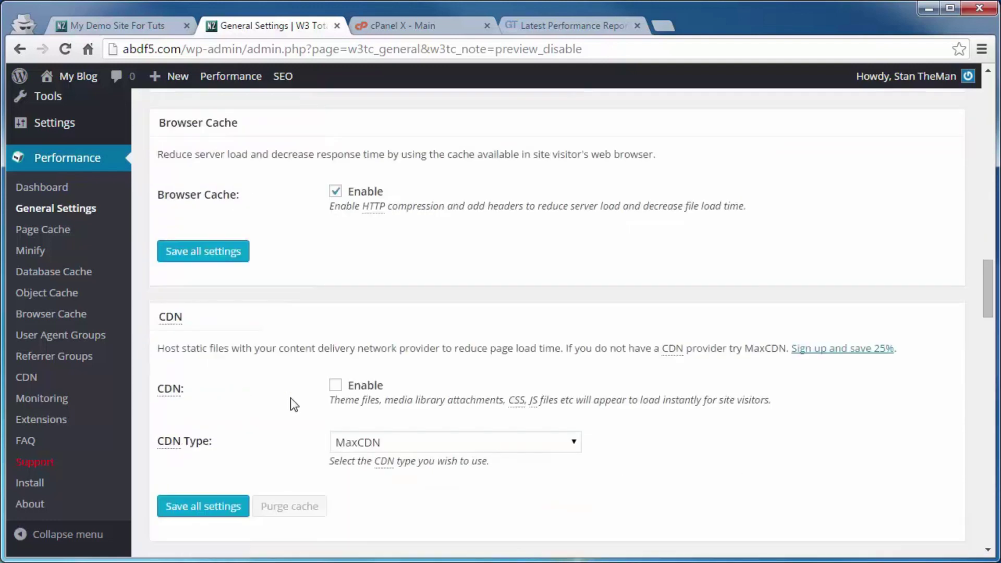
scroll(292, 404, "down", 10)
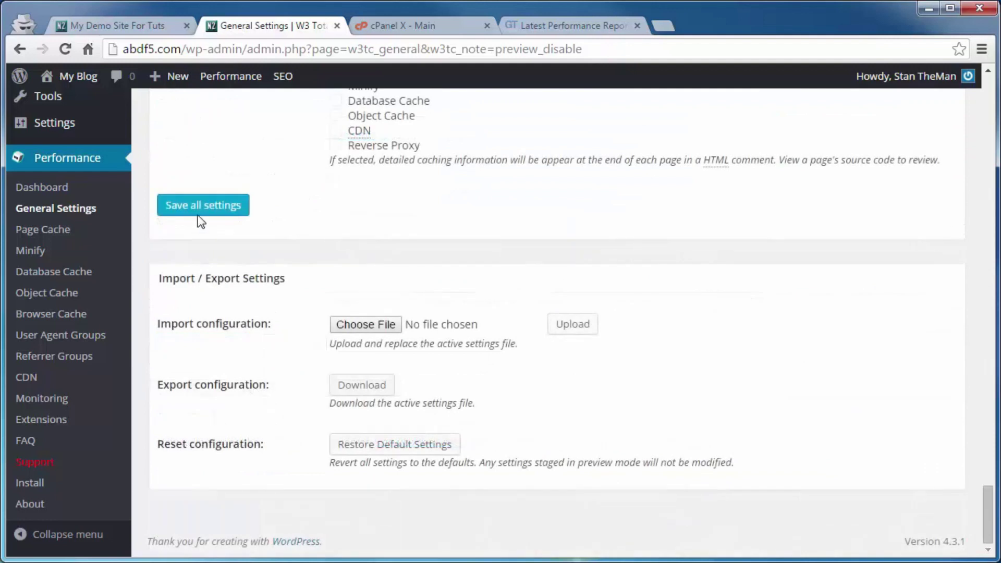
left_click(216, 210)
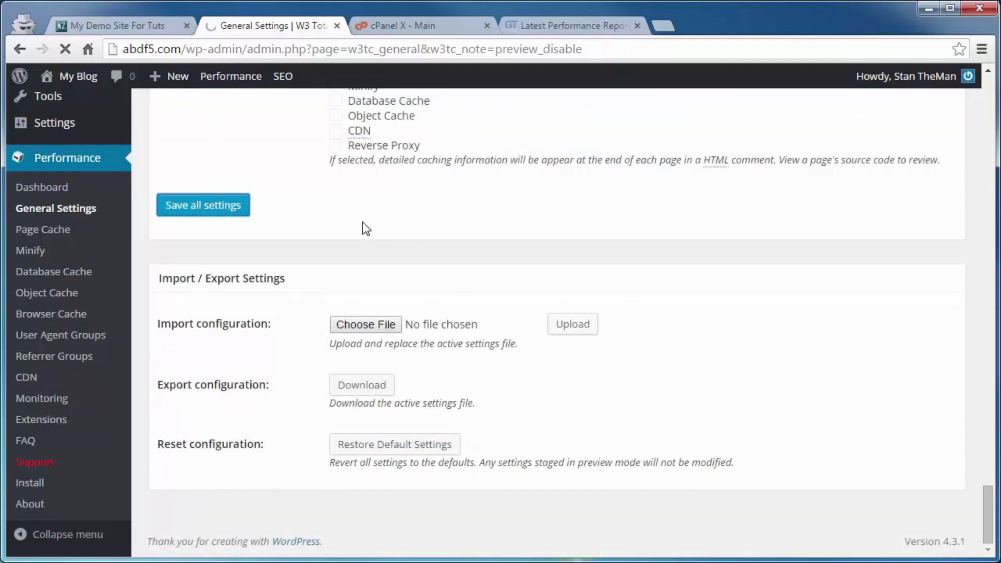
Open the Page Cache settings and enable caching of feeds for site, categories, tags and comments.
scroll(257, 424, "down", 5)
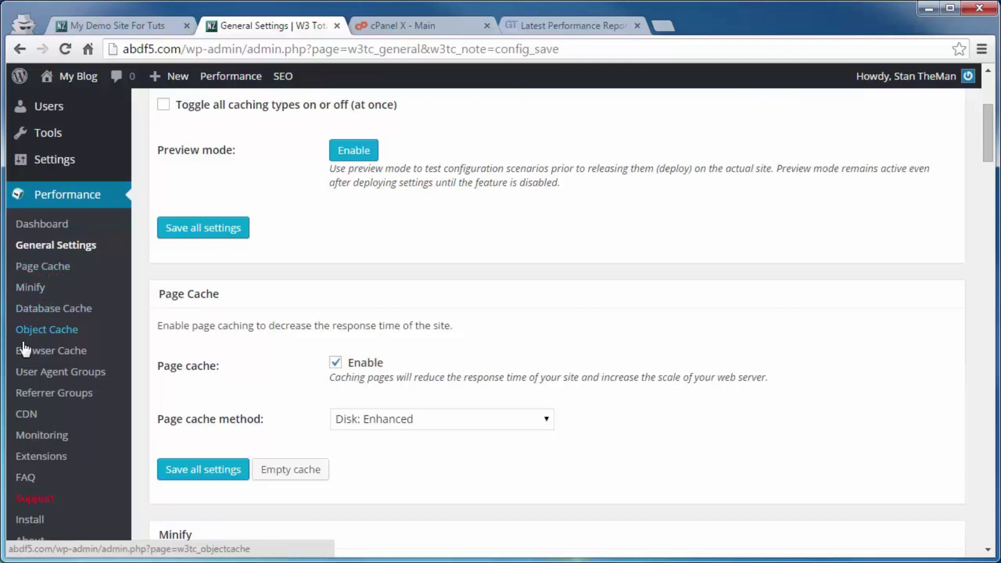
left_click(31, 266)
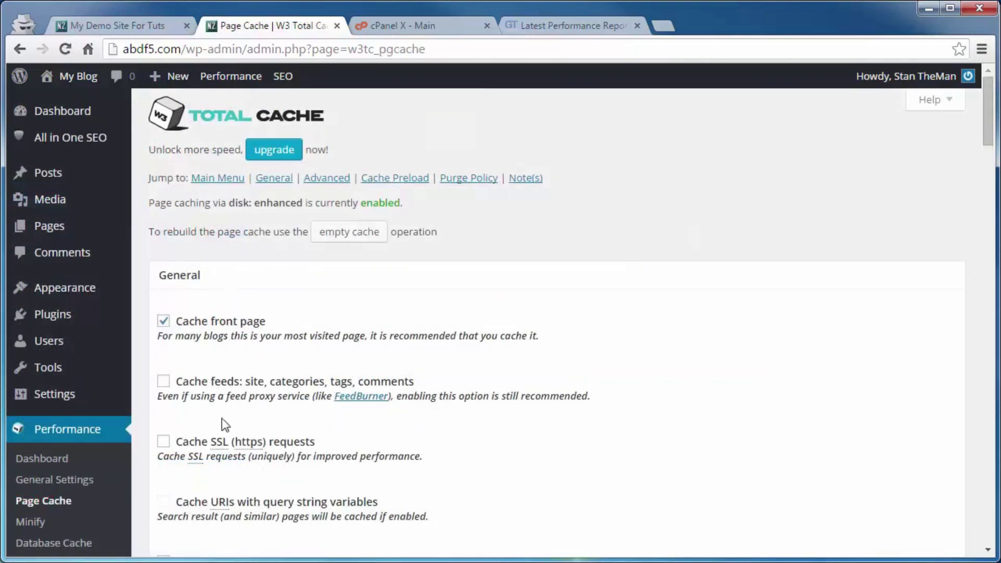
scroll(587, 331, "down", 3)
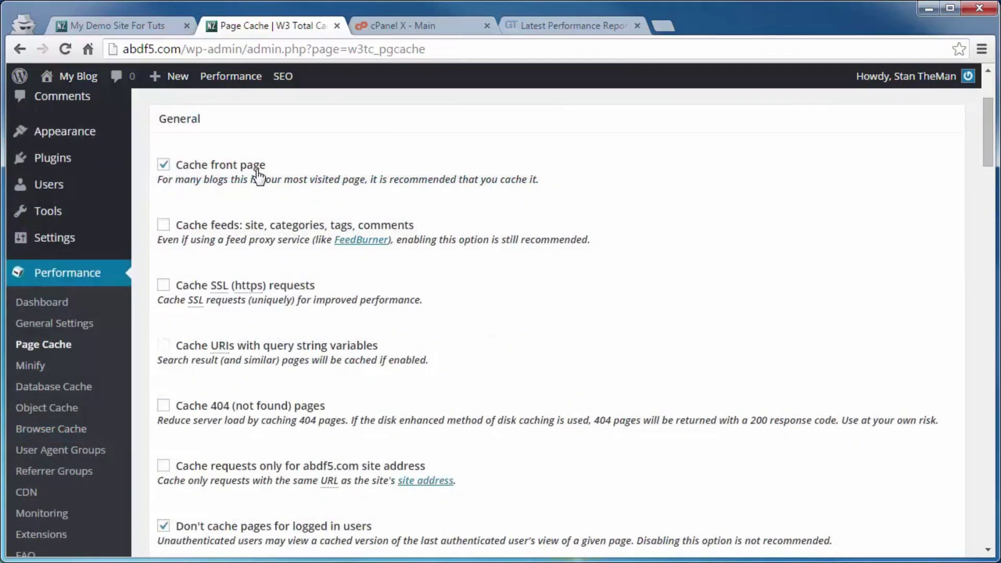
left_click(163, 225)
Exclude the Administrator, Editor, Author and Contributor user roles from cached pages and save all settings.
scroll(161, 287, "down", 3)
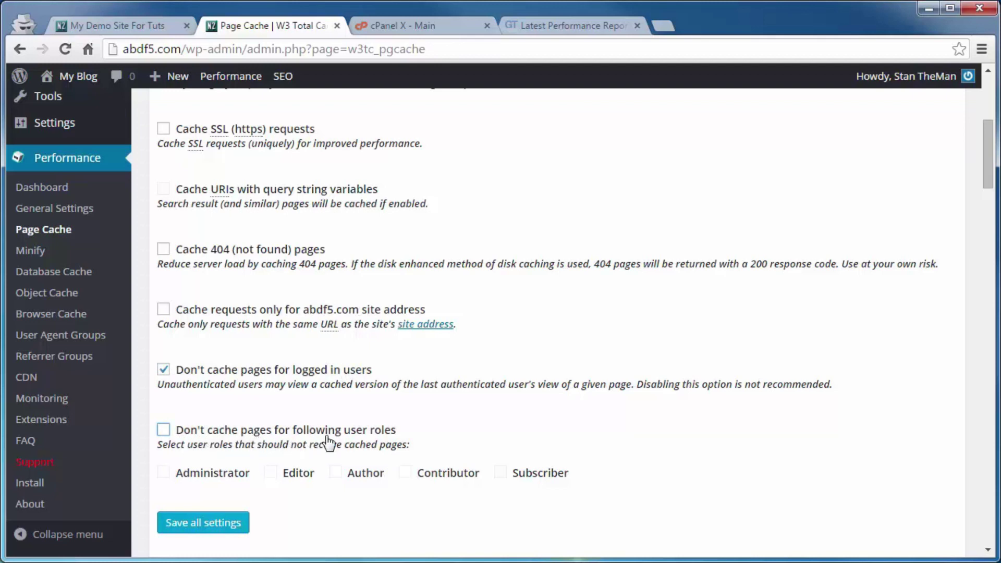
left_click(164, 431)
left_click(163, 473)
left_click(335, 472)
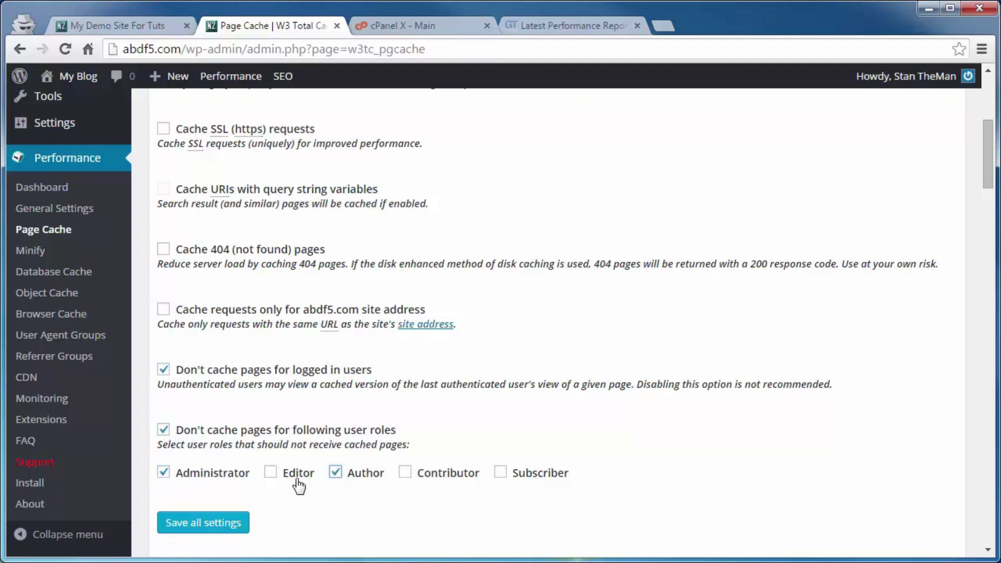
left_click(271, 473)
left_click(405, 473)
left_click(189, 527)
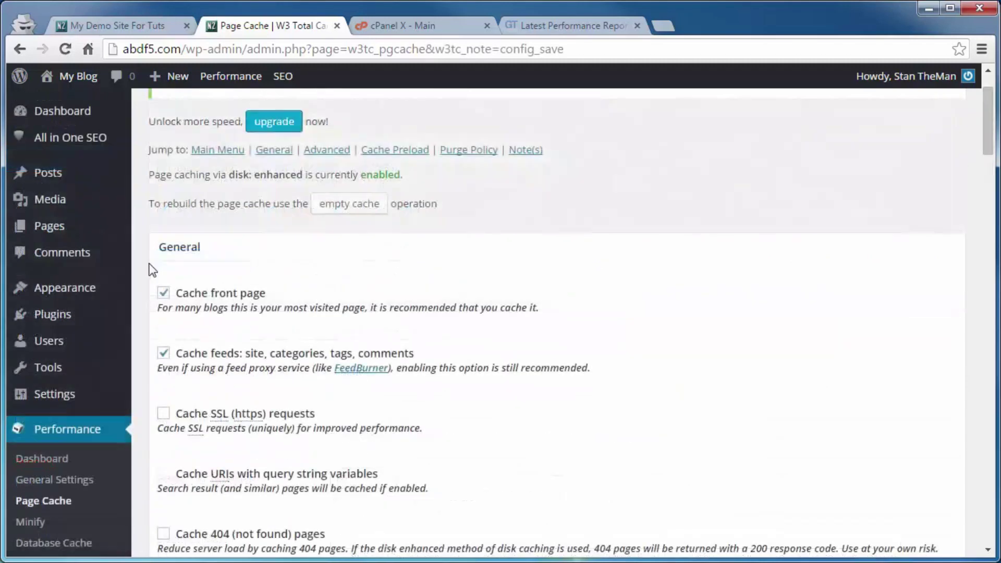
scroll(264, 330, "down", 12)
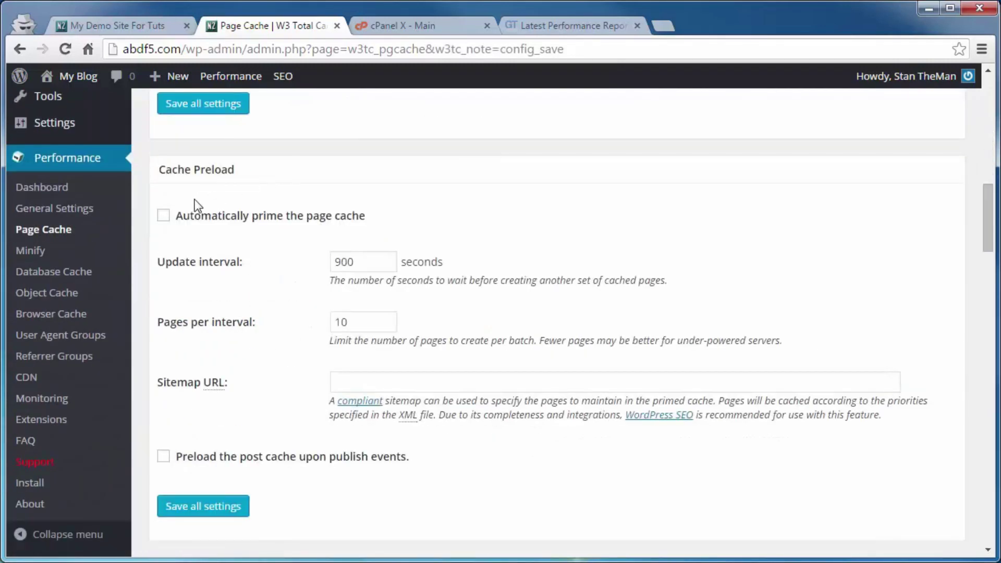
left_click(164, 218)
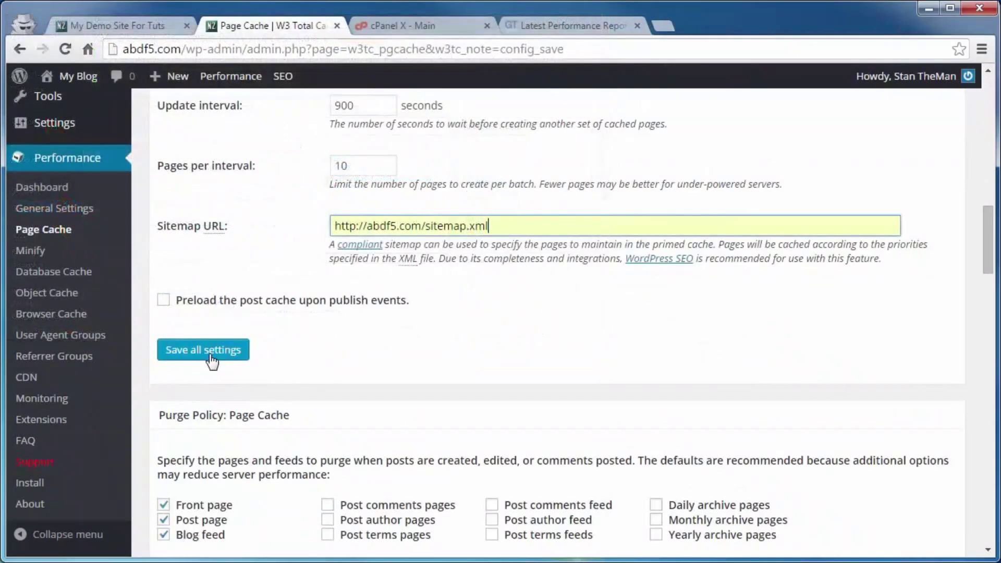
left_click(209, 356)
Enable compatibility mode in the advanced page cache settings and save all settings.
scroll(448, 371, "down", 7)
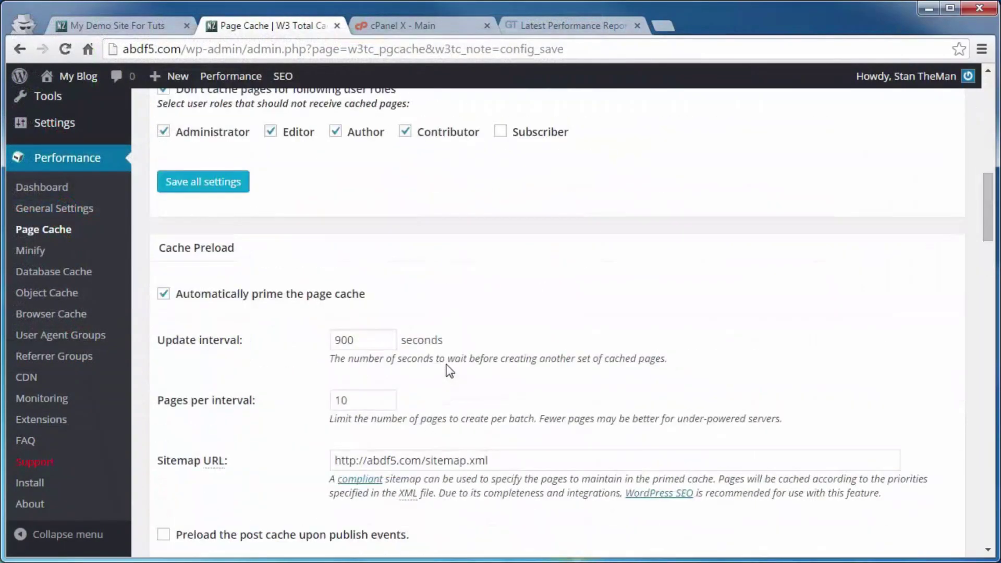
scroll(449, 371, "down", 3)
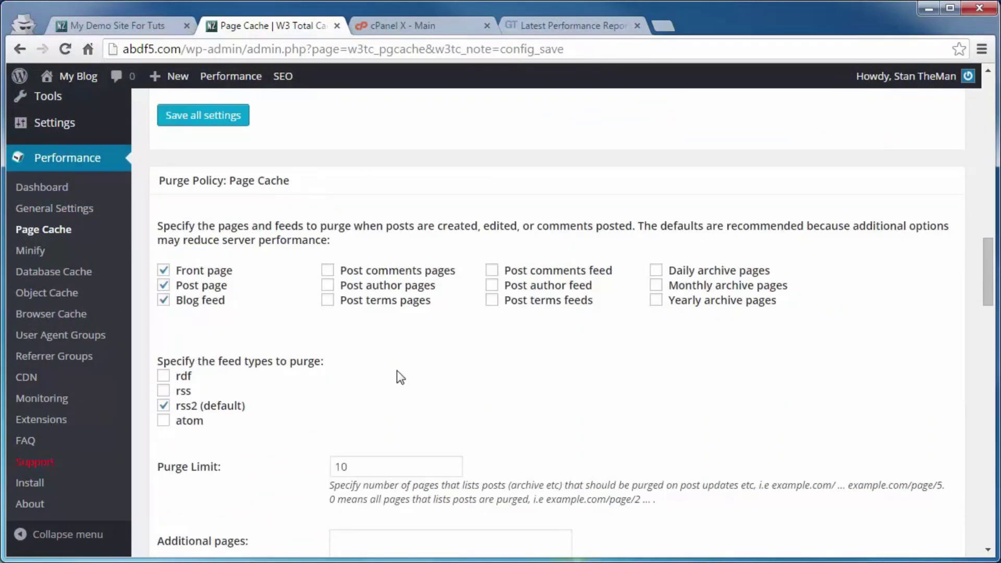
scroll(399, 375, "down", 10)
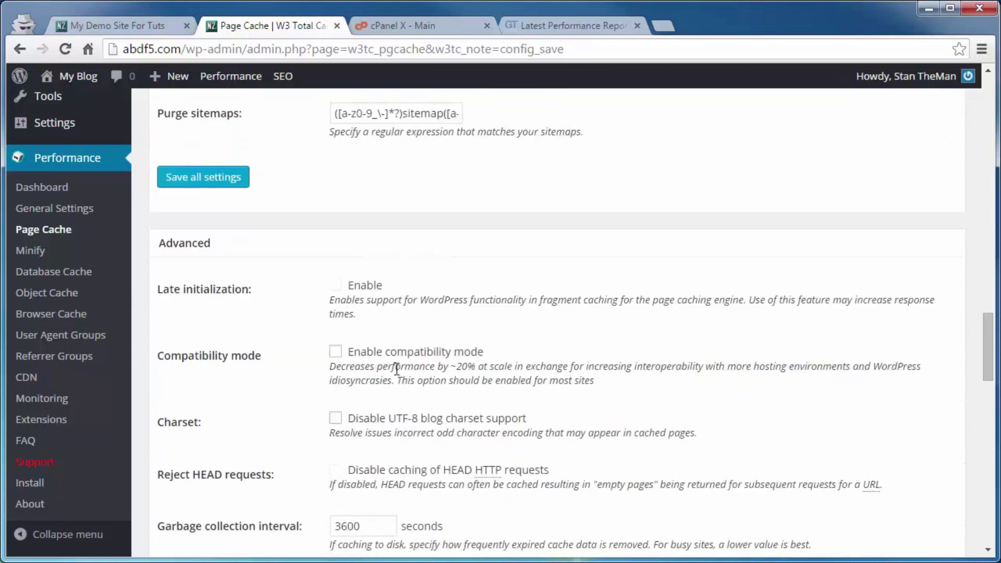
left_click(335, 352)
scroll(233, 378, "down", 12)
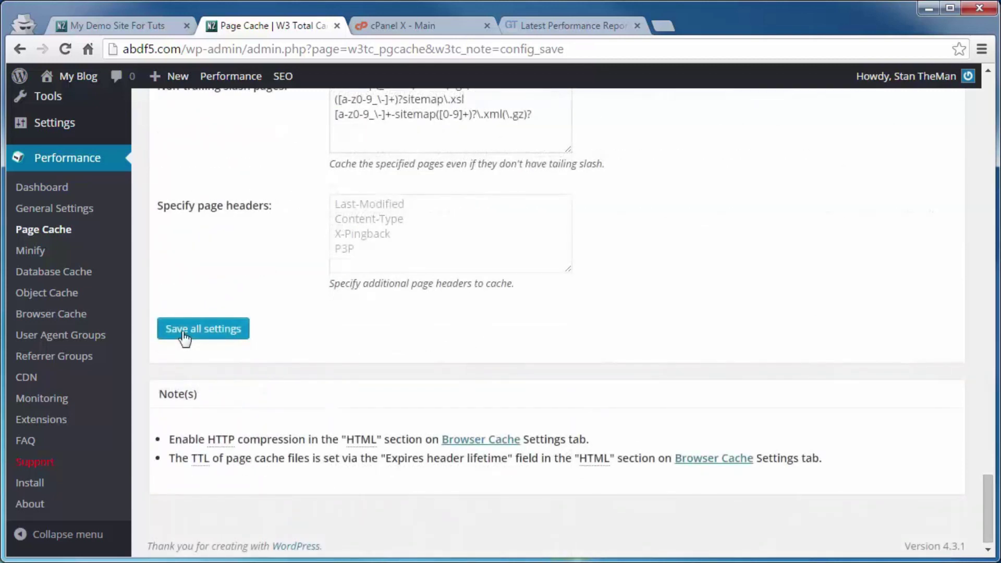
left_click(184, 337)
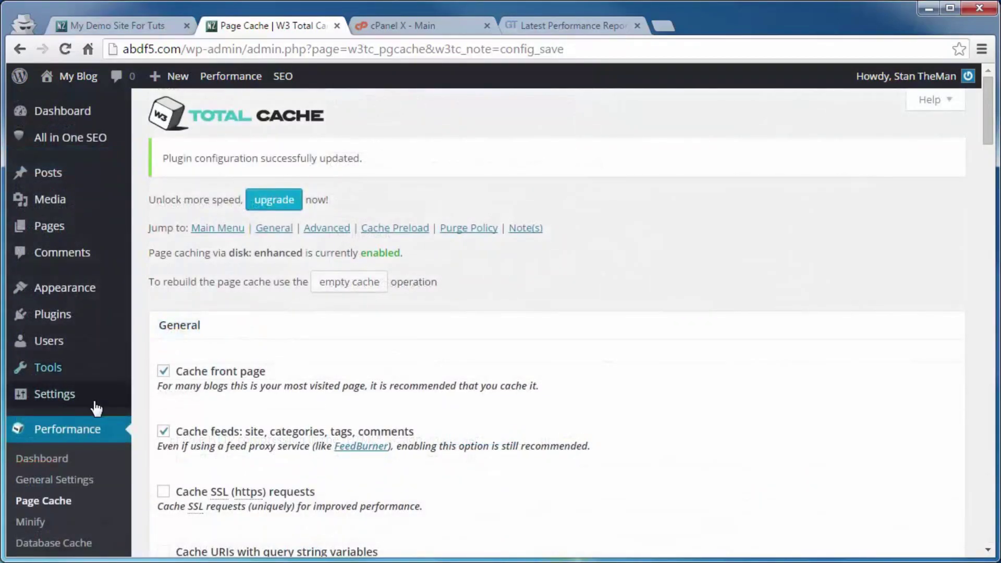
Open the Browser Cache settings, disable the Last-Modified header, and enable the expires header and entity tag (eTag) in the general policy.
scroll(56, 506, "down", 1)
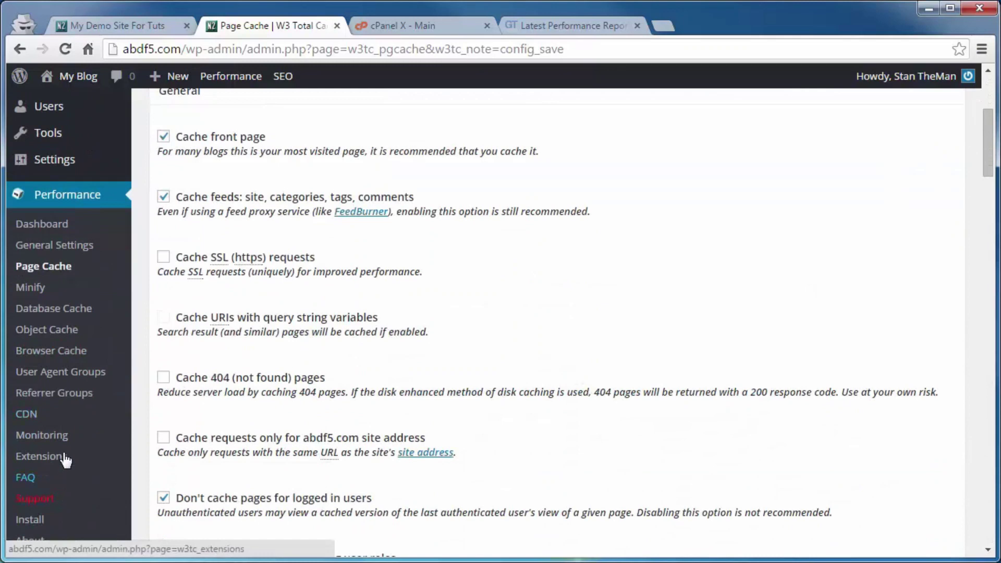
left_click(50, 353)
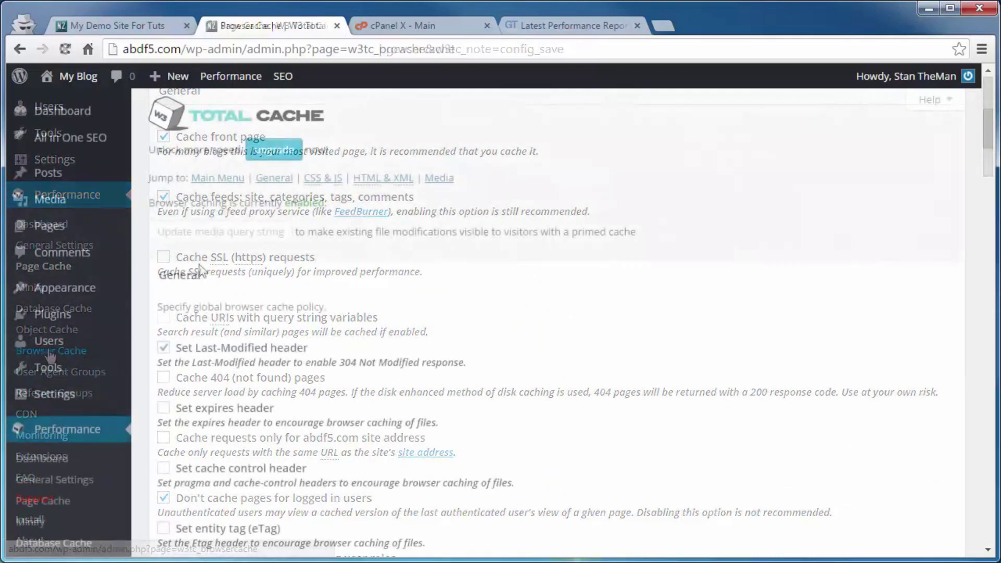
scroll(278, 287, "down", 3)
left_click(163, 191)
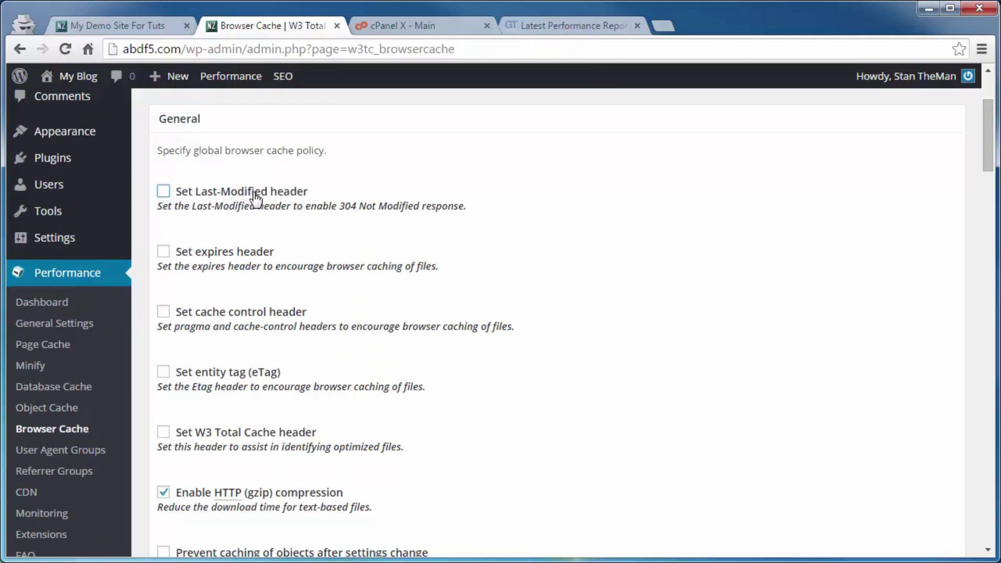
left_click(163, 372)
left_click(162, 255)
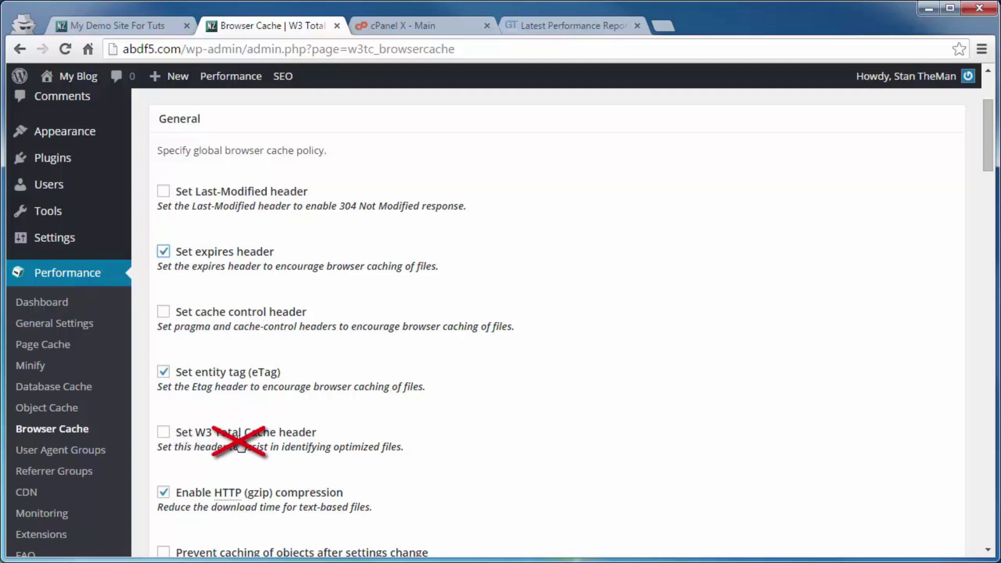
Enable "Don't set cookies for static files" in the general browser cache policy and save all settings.
scroll(286, 442, "down", 5)
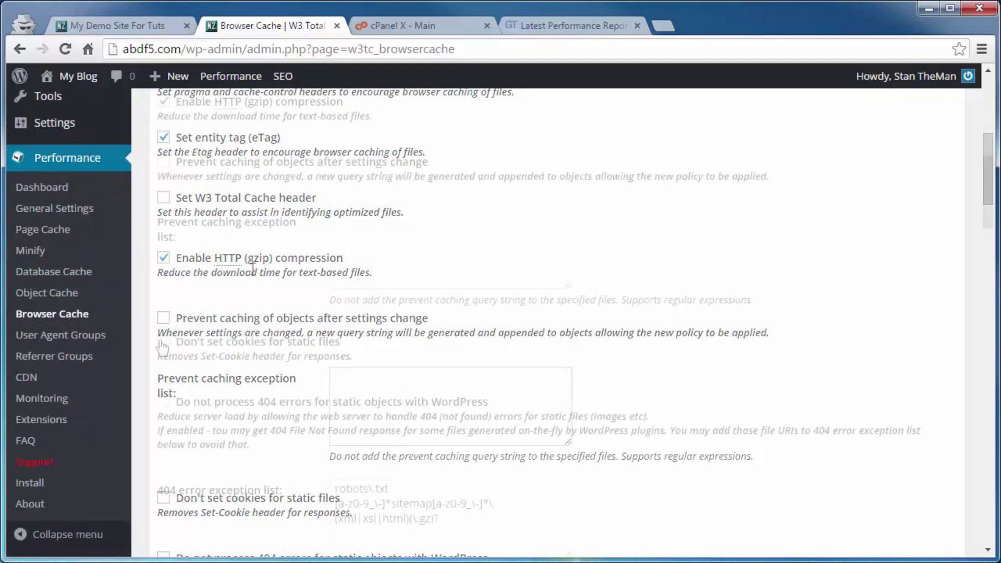
left_click(164, 342)
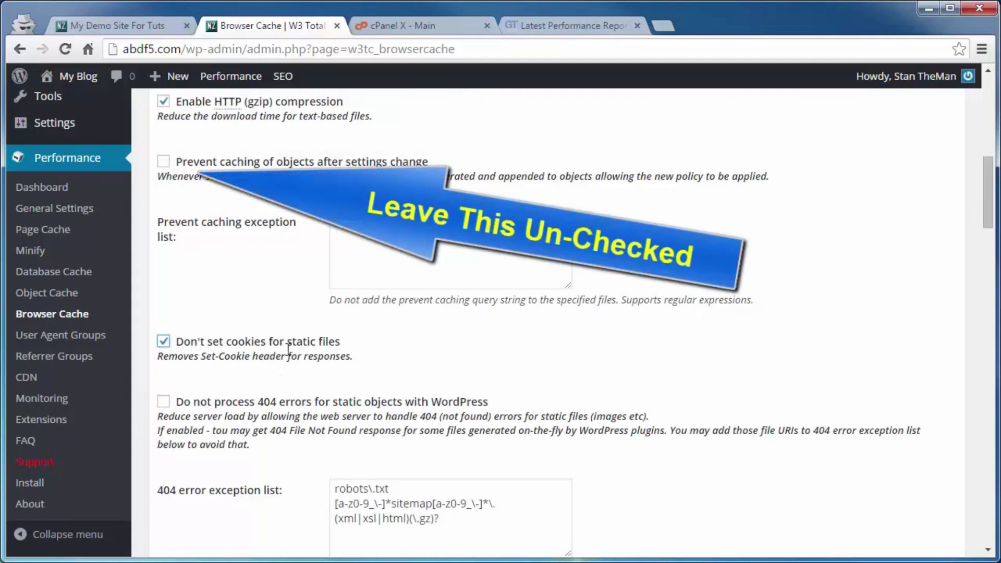
scroll(312, 360, "down", 5)
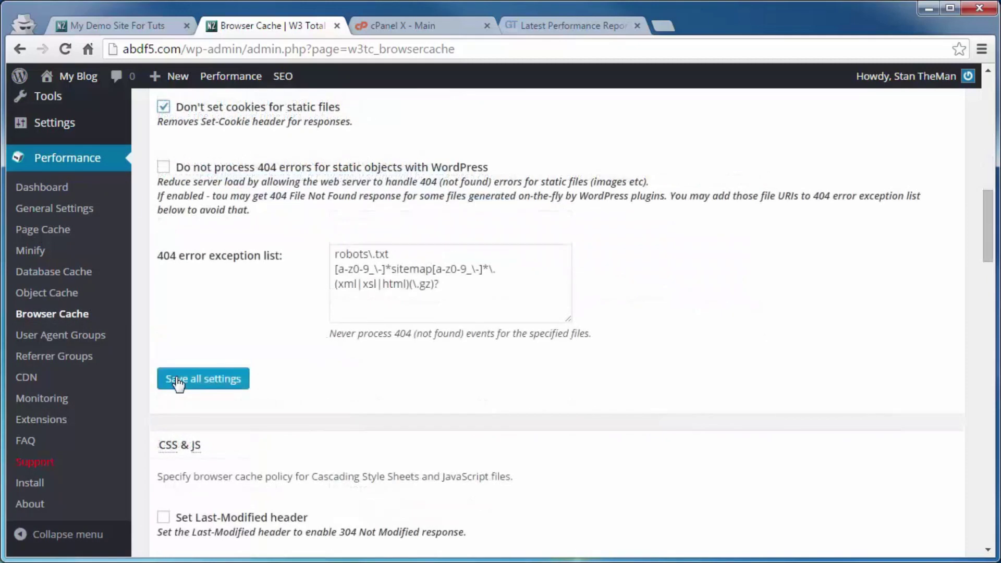
left_click(209, 380)
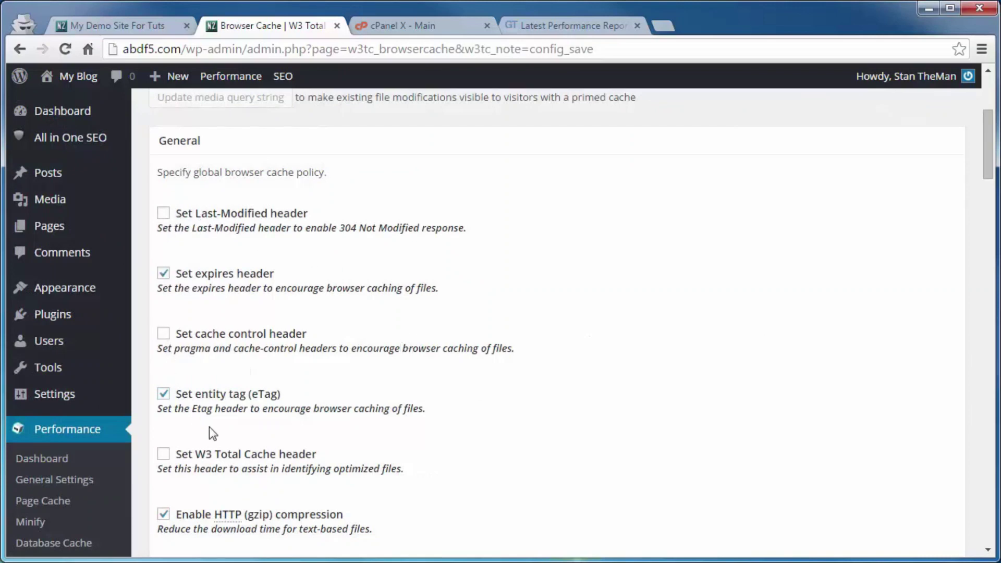
Examine the header, expiry lifetime and compression settings for CSS & JS, HTML & XML, and Media & Other Files.
scroll(289, 350, "down", 14)
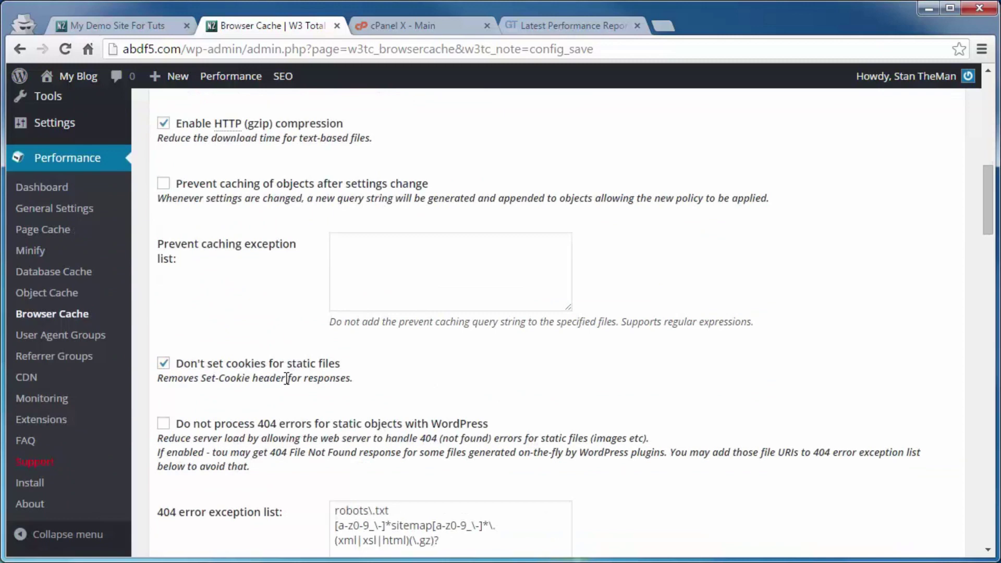
scroll(267, 442, "down", 3)
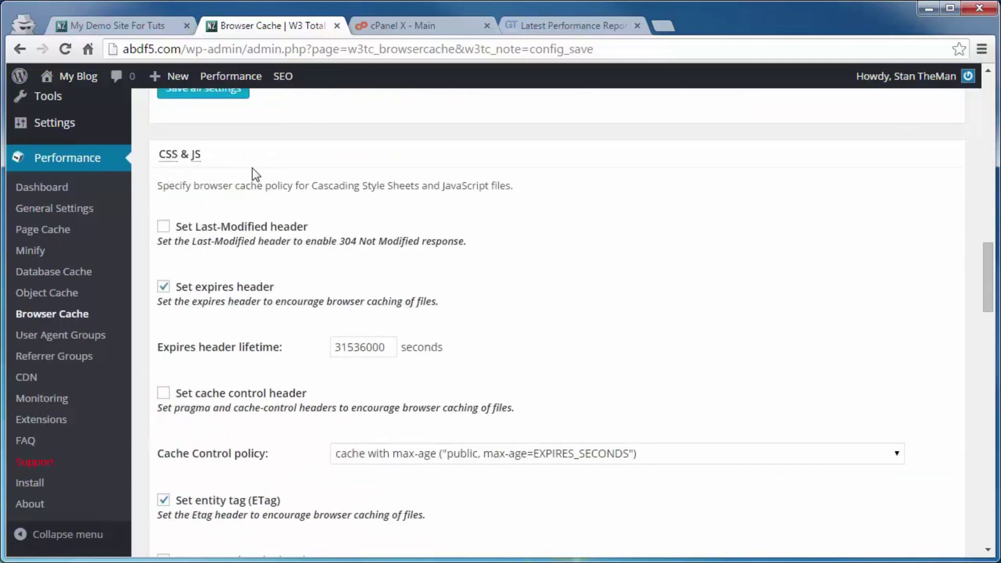
scroll(245, 168, "down", 13)
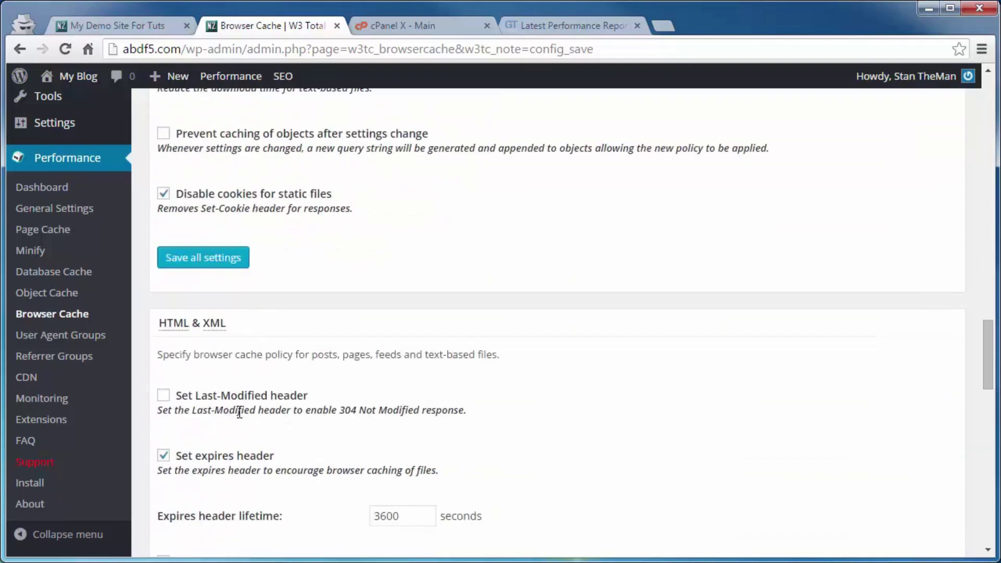
scroll(201, 281, "down", 12)
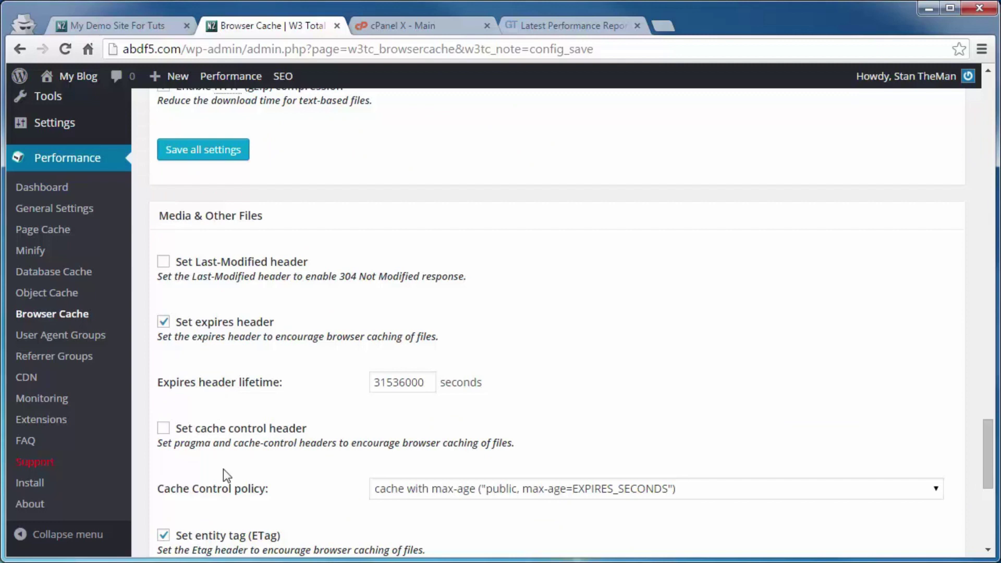
scroll(242, 361, "up", 16)
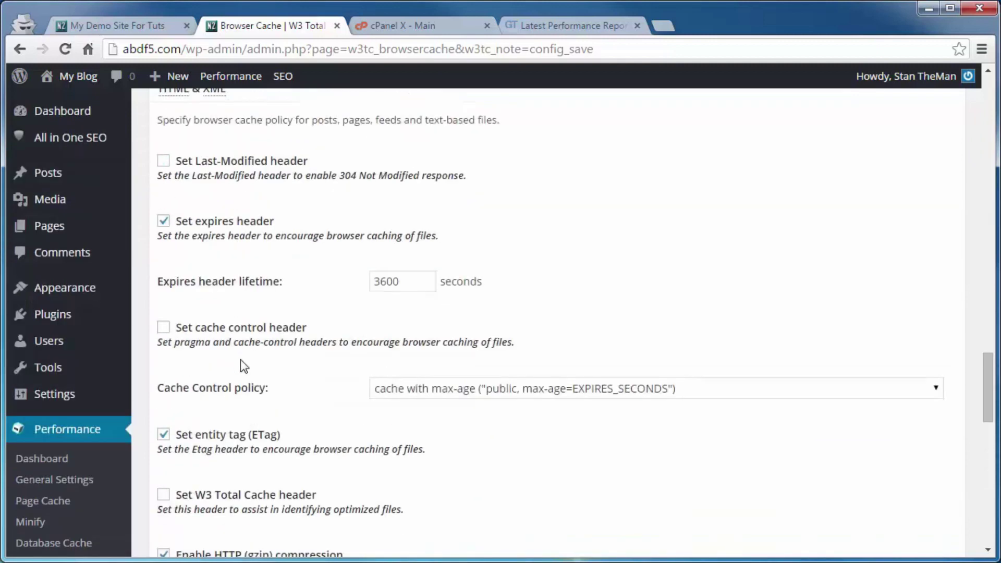
scroll(241, 365, "up", 6)
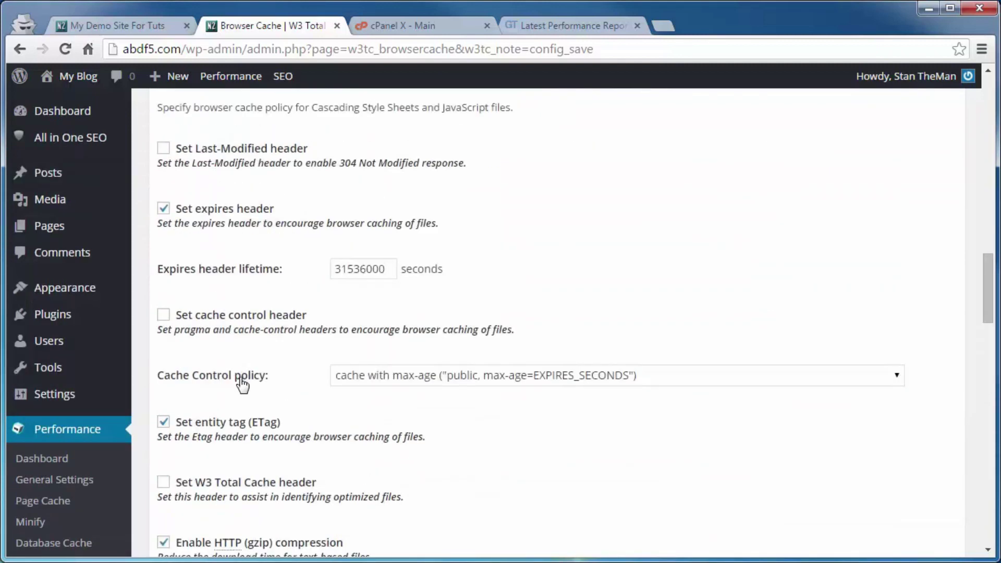
scroll(234, 280, "up", 3)
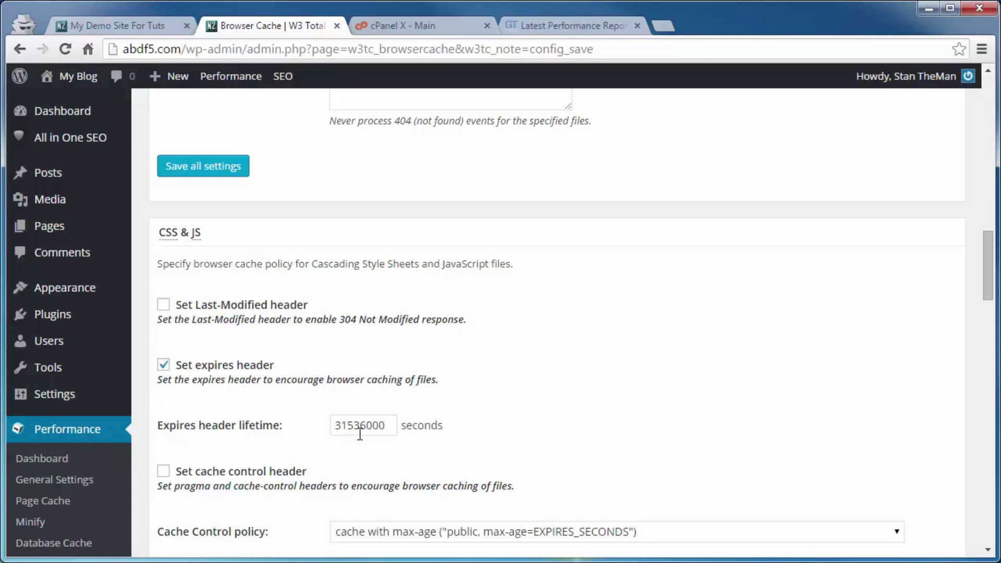
scroll(318, 428, "down", 3)
scroll(315, 426, "down", 5)
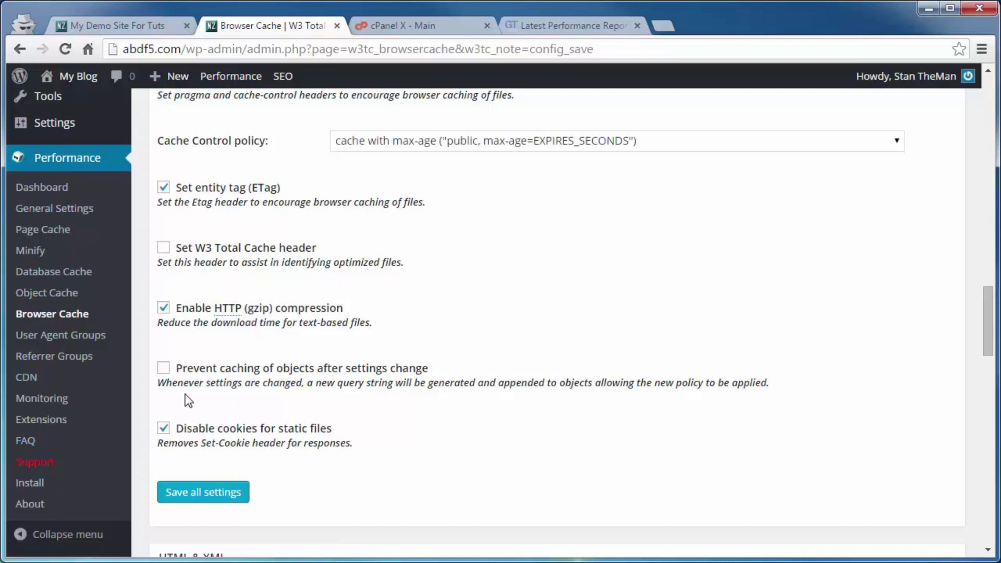
left_click(537, 25)
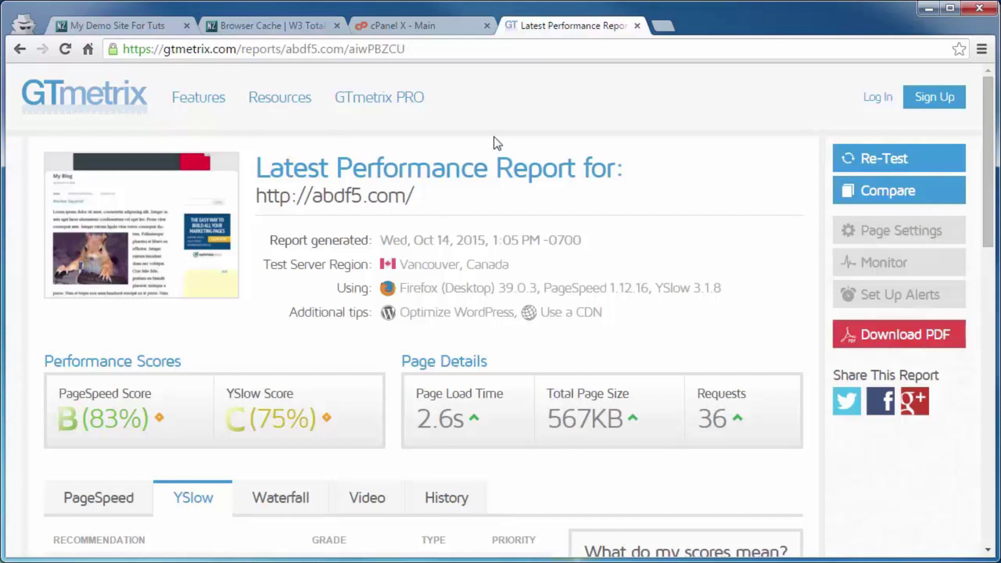
left_click(909, 193)
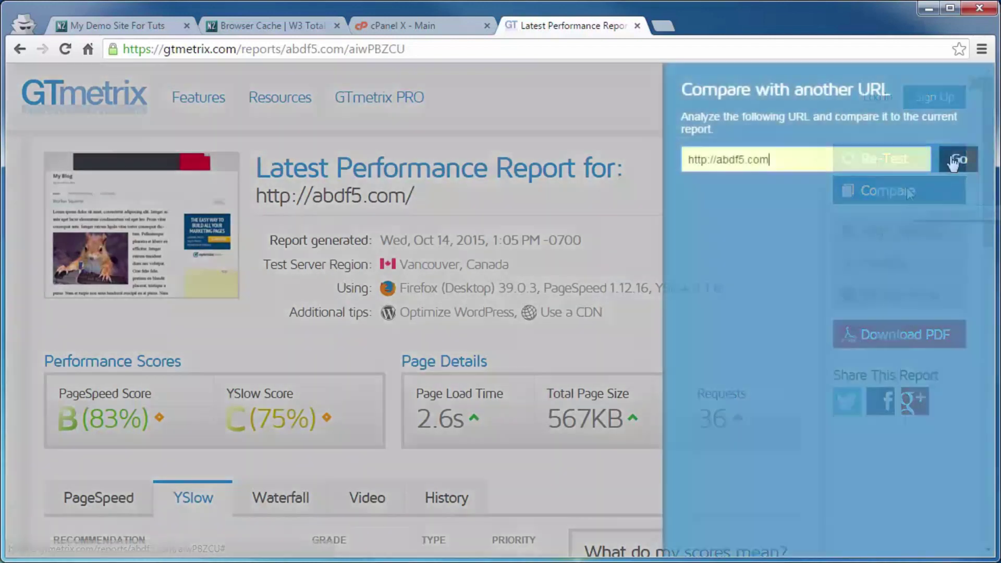
left_click(957, 158)
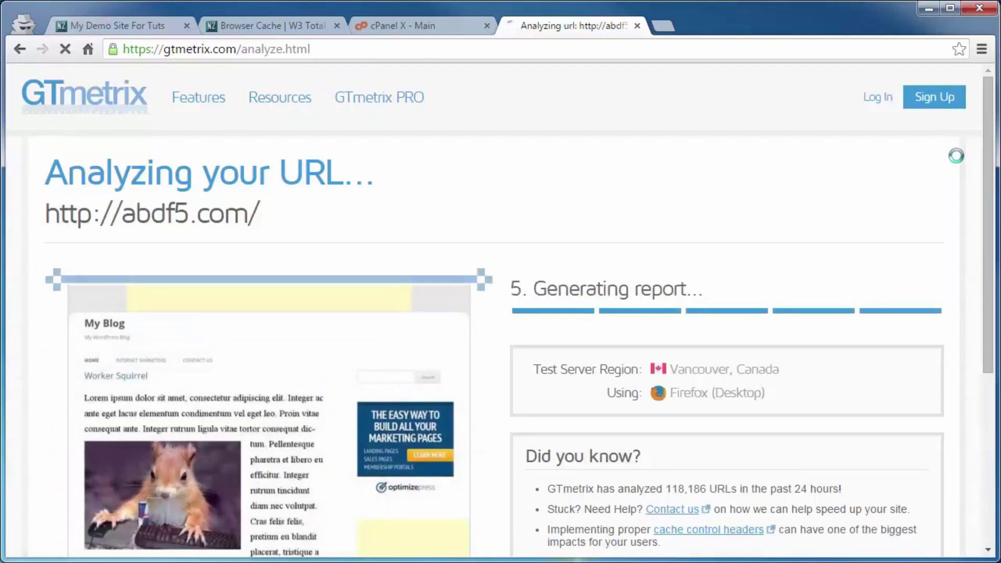
scroll(817, 249, "down", 3)
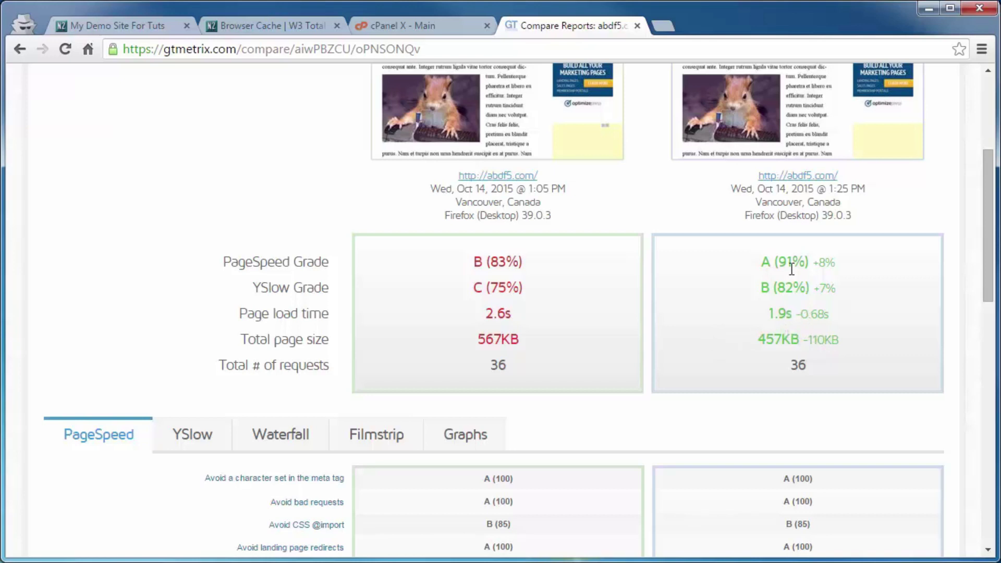
scroll(777, 306, "down", 6)
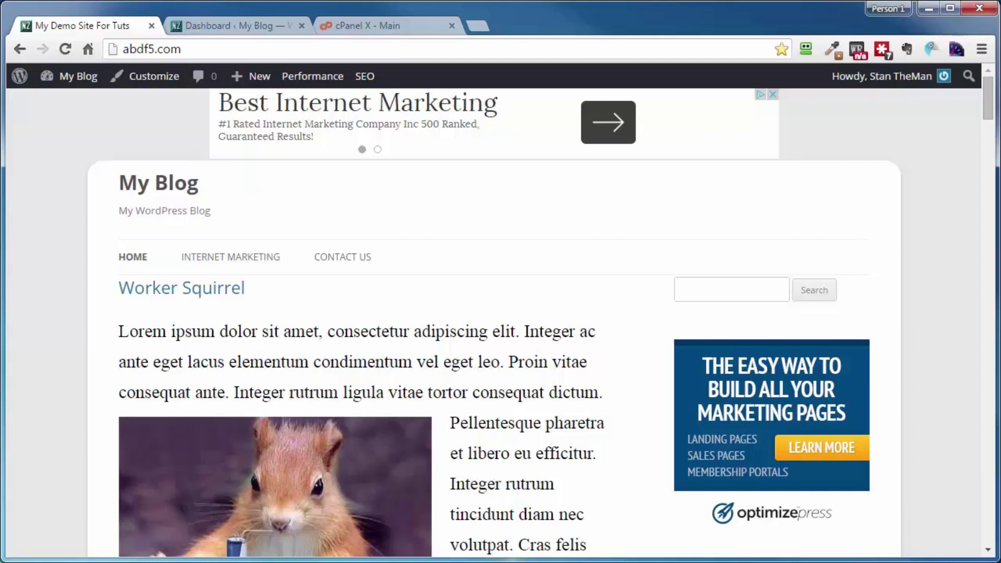
Deactivate the W3 Total Cache plugin in the WordPress installed plugins list and delete it.
left_click(216, 24)
mouse_move(120, 389)
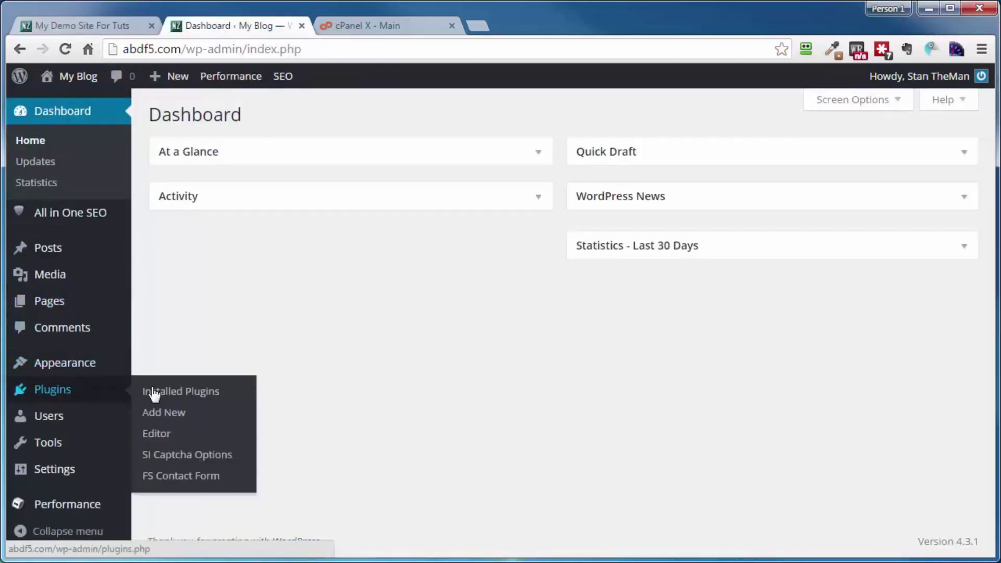
left_click(189, 392)
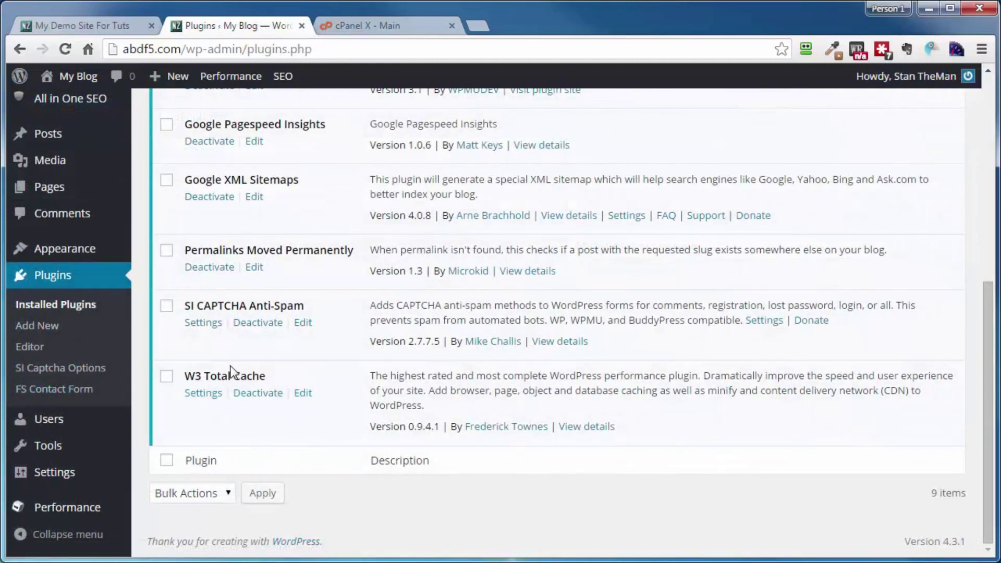
left_click(251, 400)
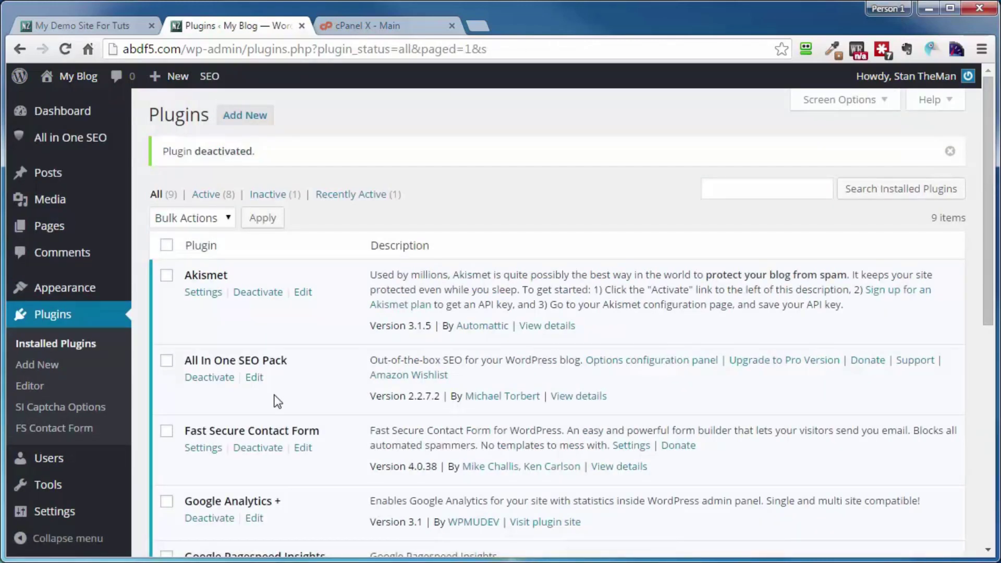
scroll(277, 401, "down", 8)
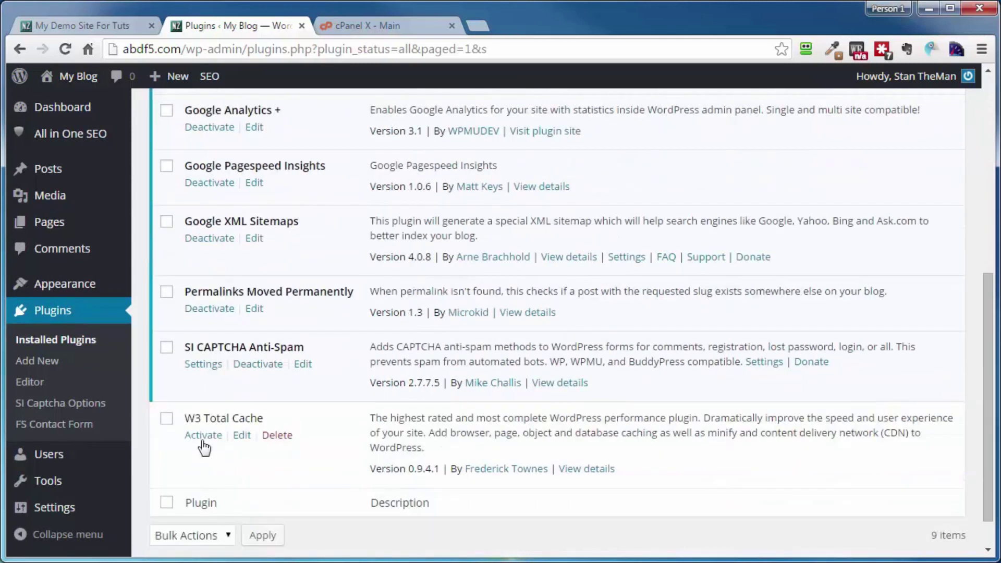
left_click(276, 435)
left_click(200, 228)
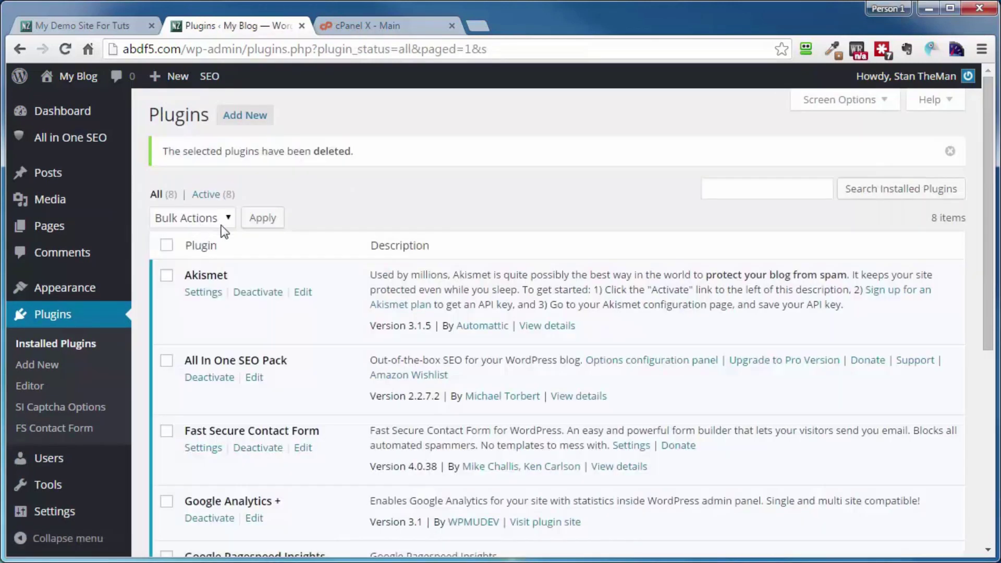
Switch to cPanel, open the File Manager at public_html and look over the site's root files, including .htaccess and wp-config.php.
left_click(371, 24)
left_click(567, 467)
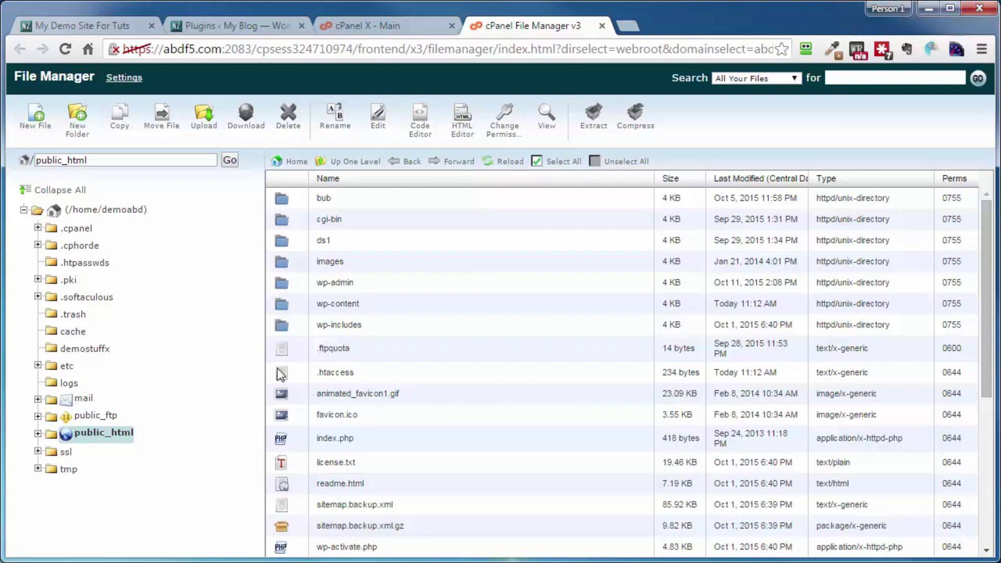
scroll(280, 374, "down", 5)
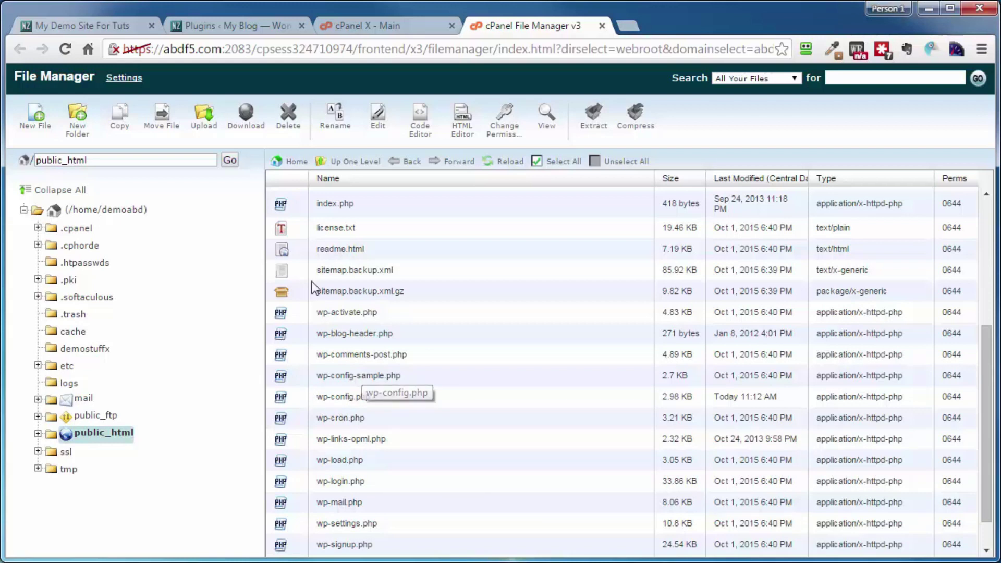
scroll(295, 233, "up", 5)
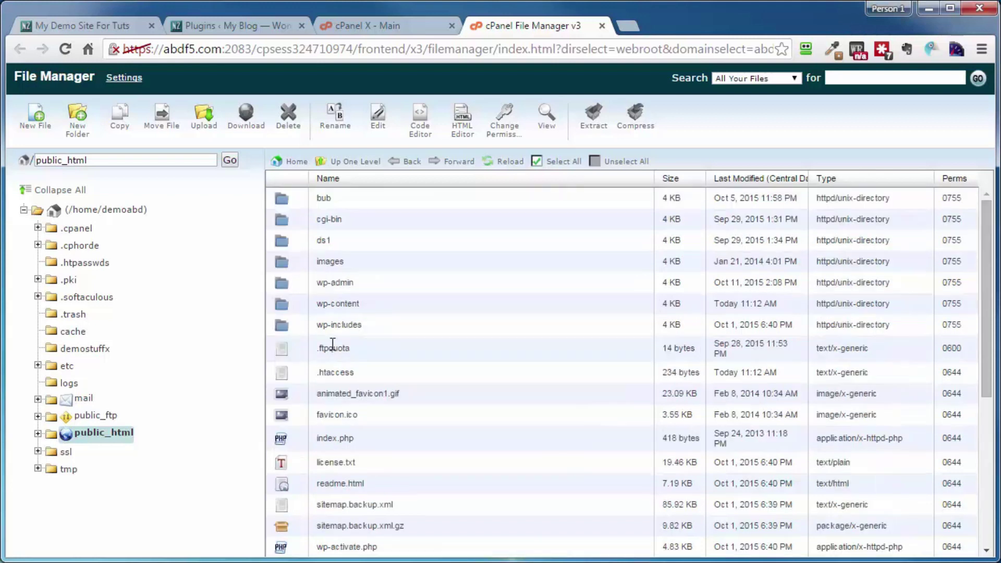
Delete the cache and w3tc-config folders from the wp-content folder.
double_click(299, 307)
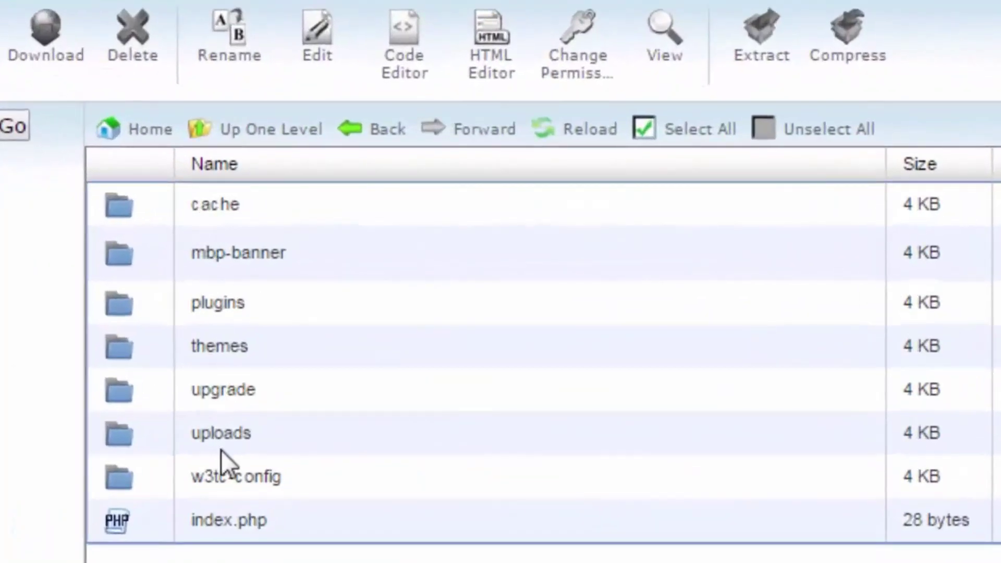
left_click(193, 490)
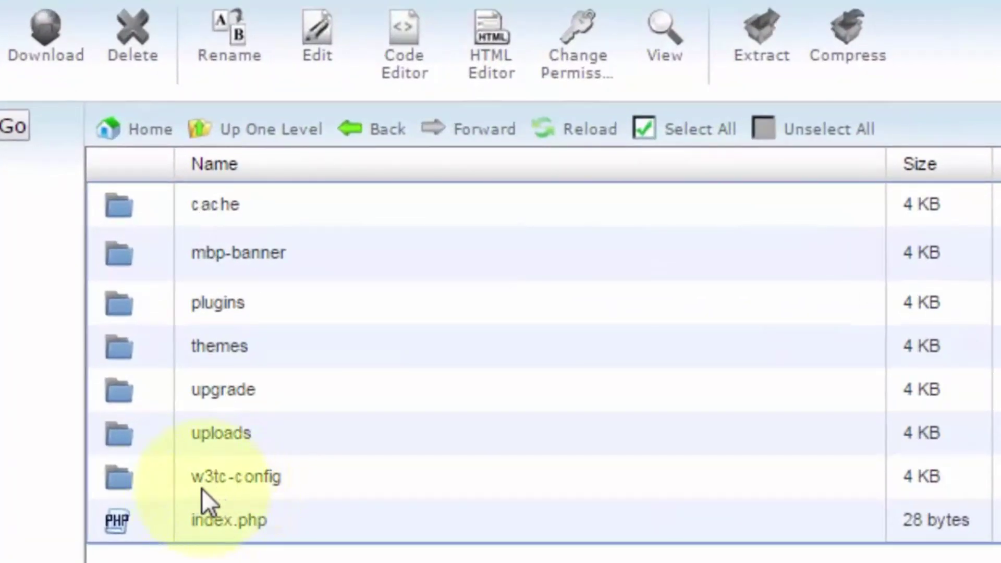
left_click(146, 477)
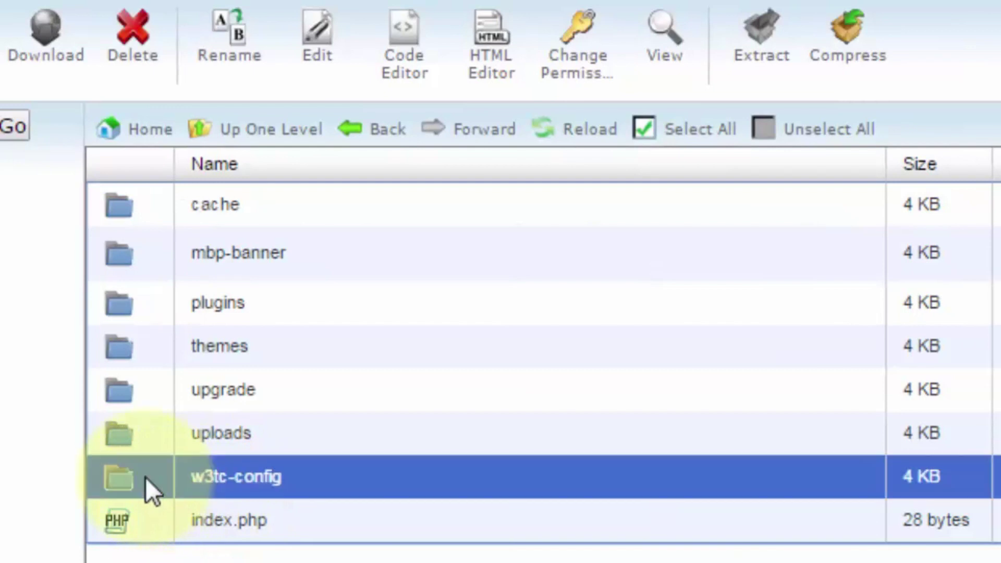
left_click(155, 205, "ctrl")
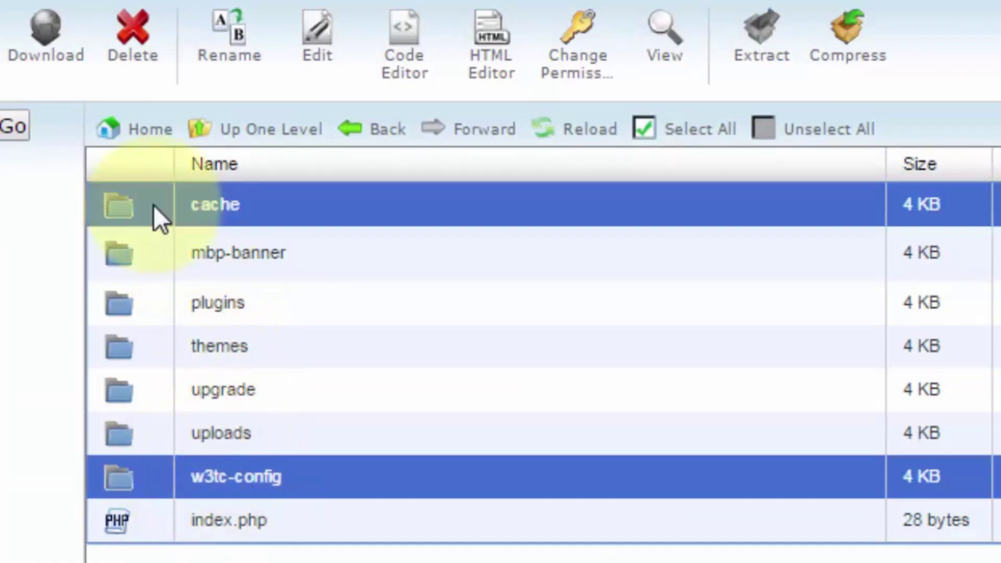
key("ctrl")
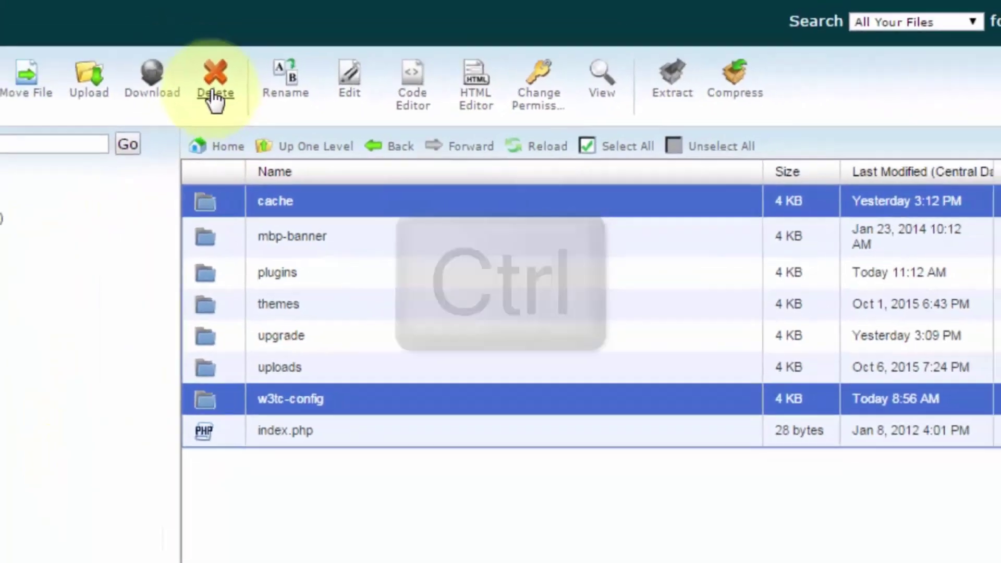
left_click(133, 32)
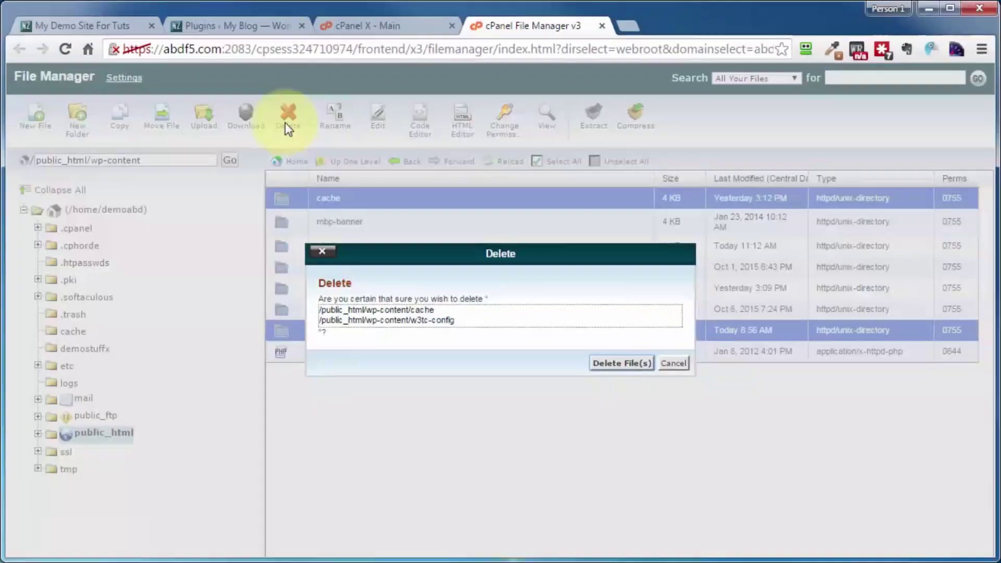
left_click(618, 365)
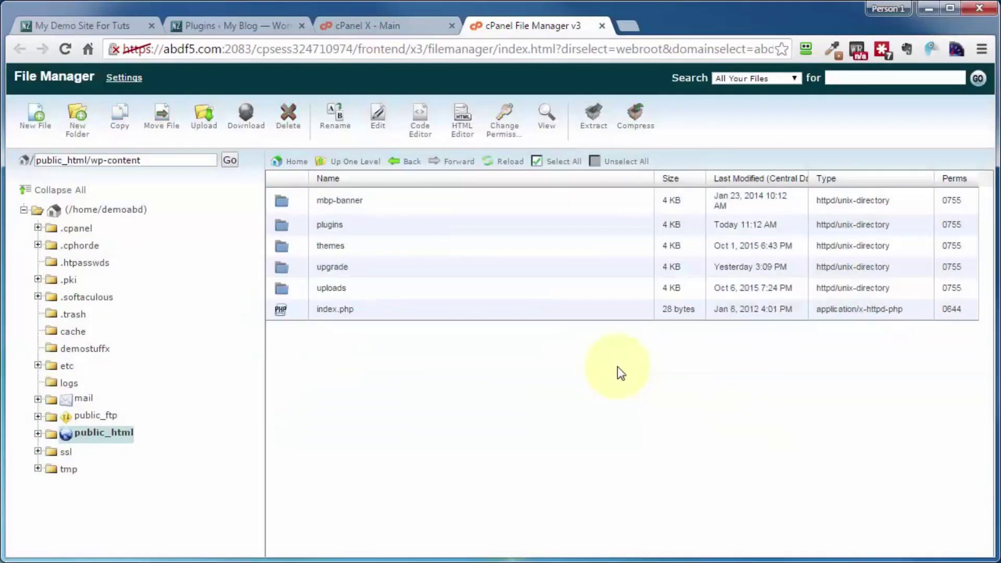
Check the wp-content/plugins folder for leftover W3 Total Cache files and return to the parent folder.
double_click(302, 226)
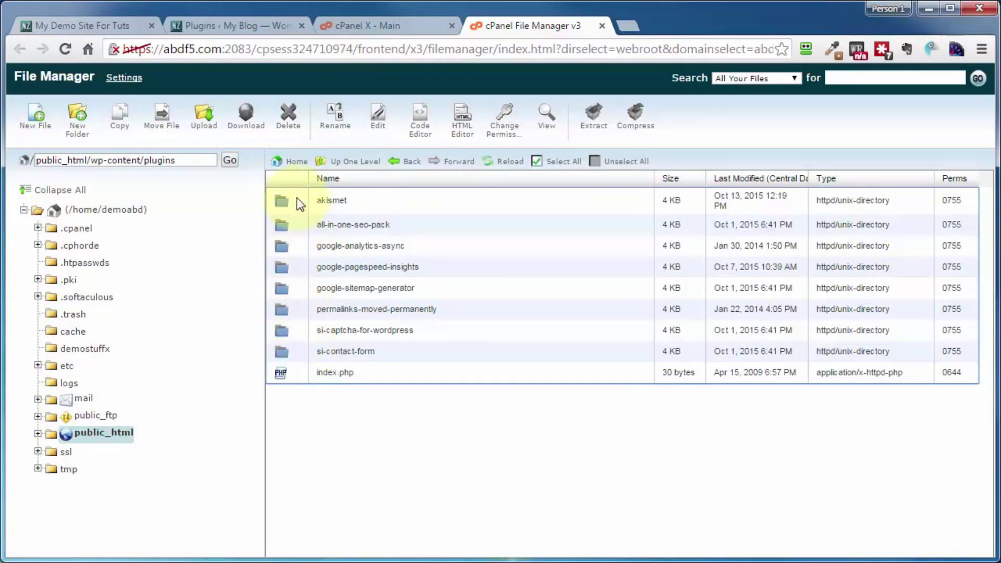
left_click(363, 163)
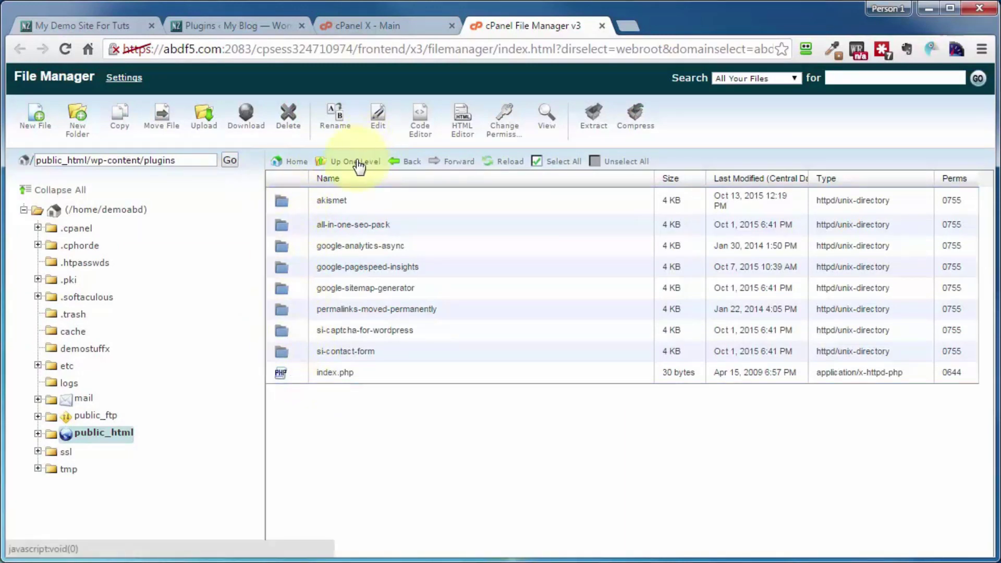